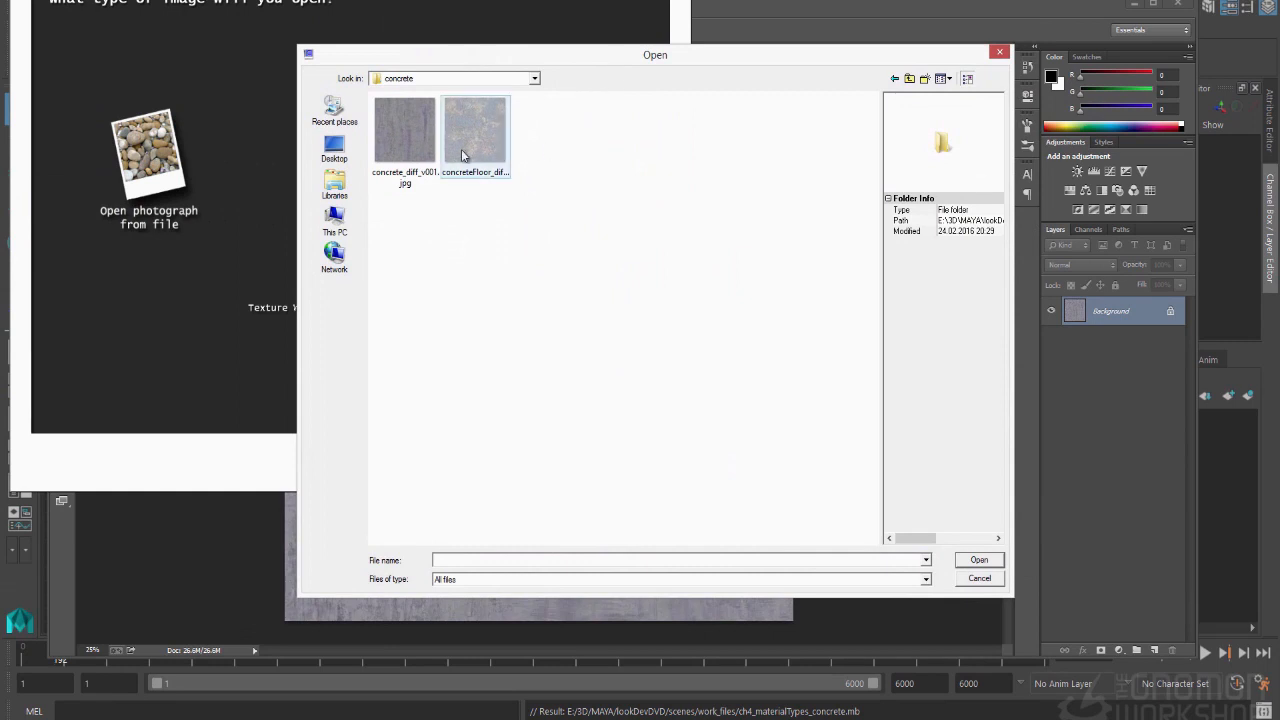
Open concrete_diff_v001.jpg as a photograph, generate its normal map, and move the 3D preview window beside the main window.
left_click(403, 145)
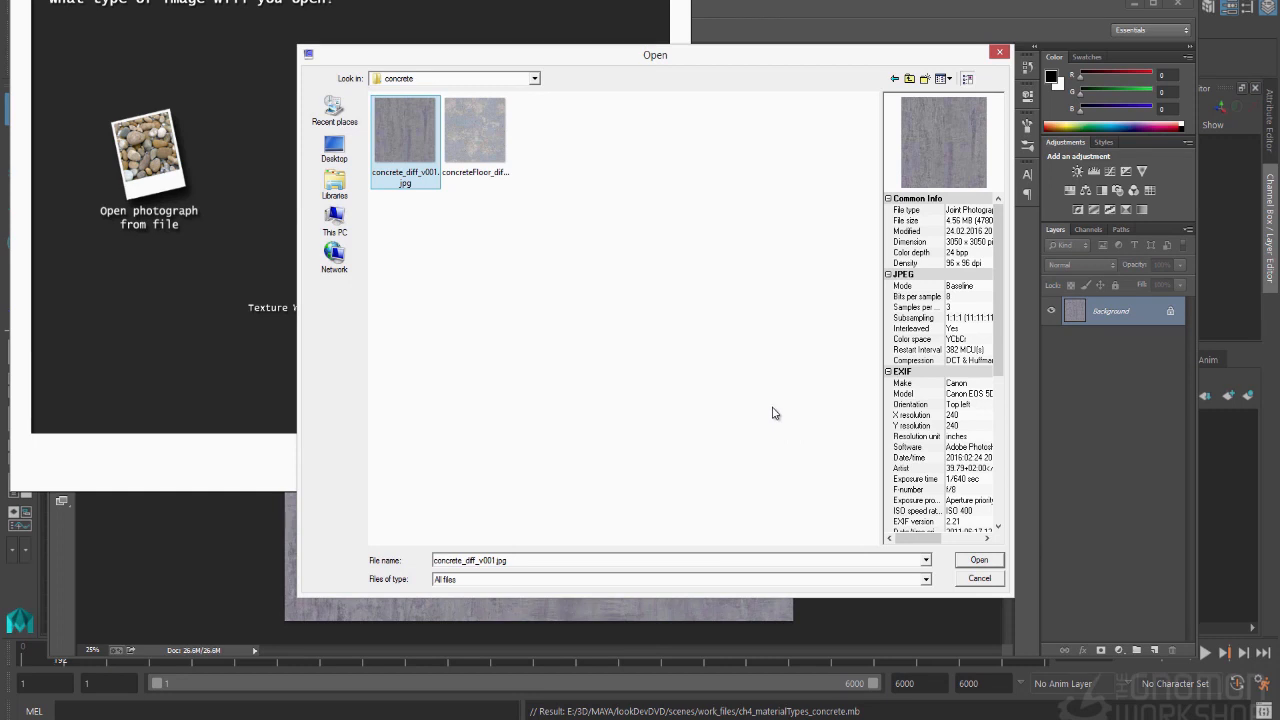
left_click(977, 561)
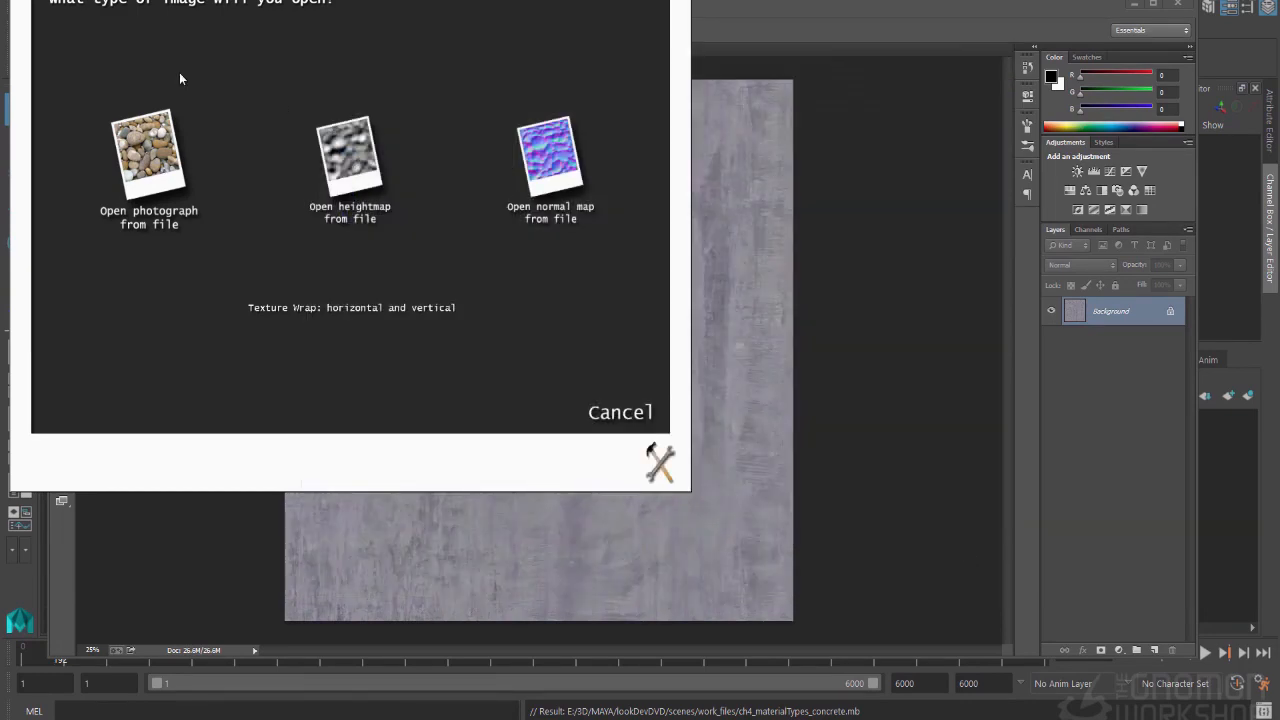
left_click(133, 172)
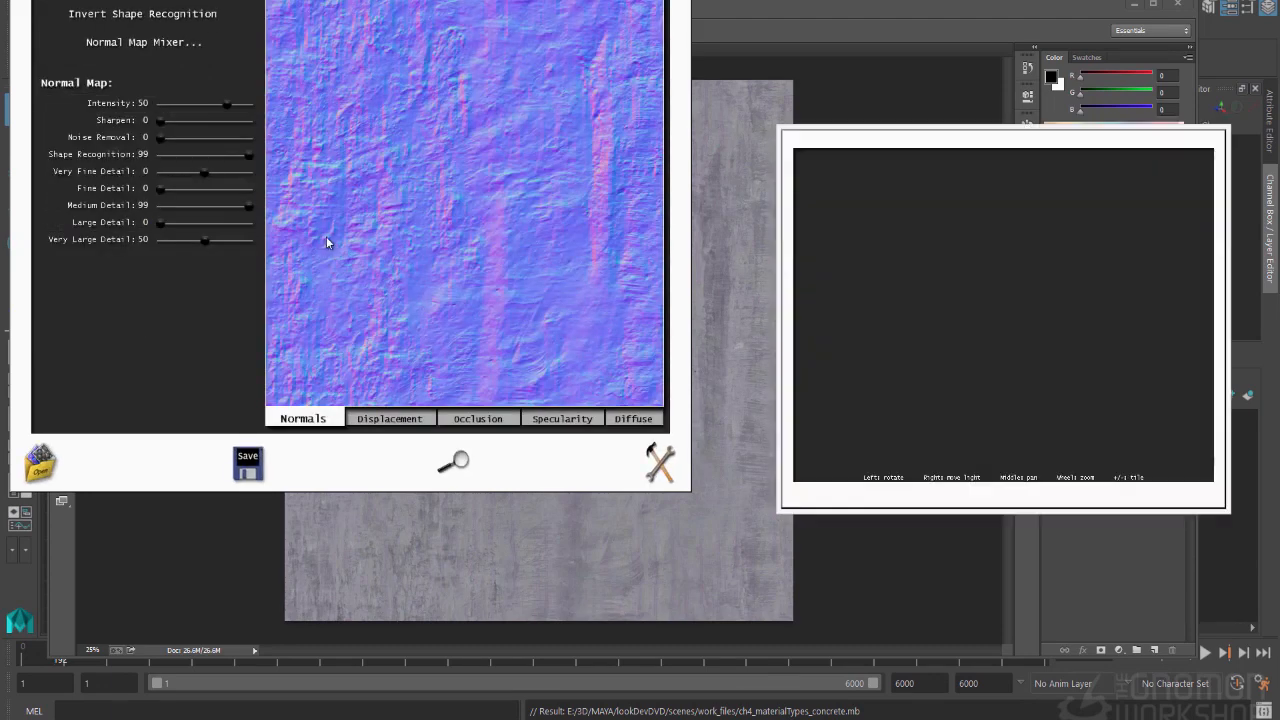
left_click_drag(858, 140, 780, 70)
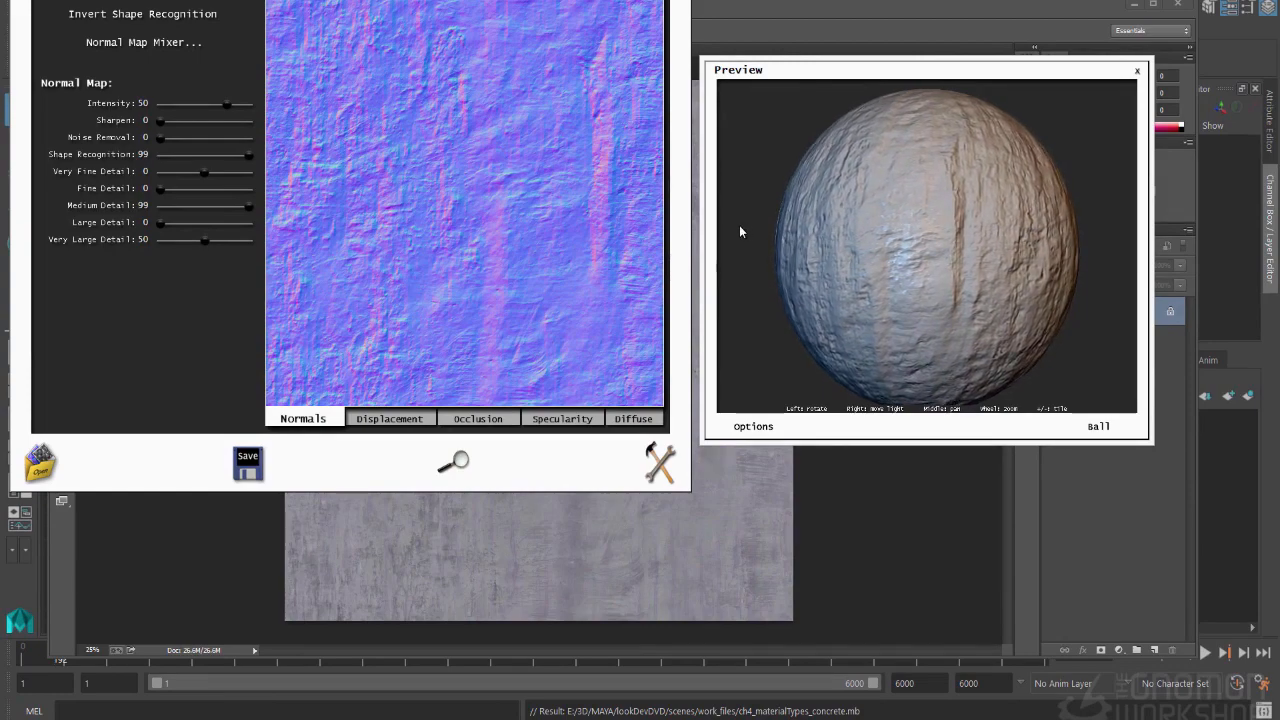
Try a Remove Shading value of 63 on the diffuse map and return the diffuse settings to 0.
left_click(625, 416)
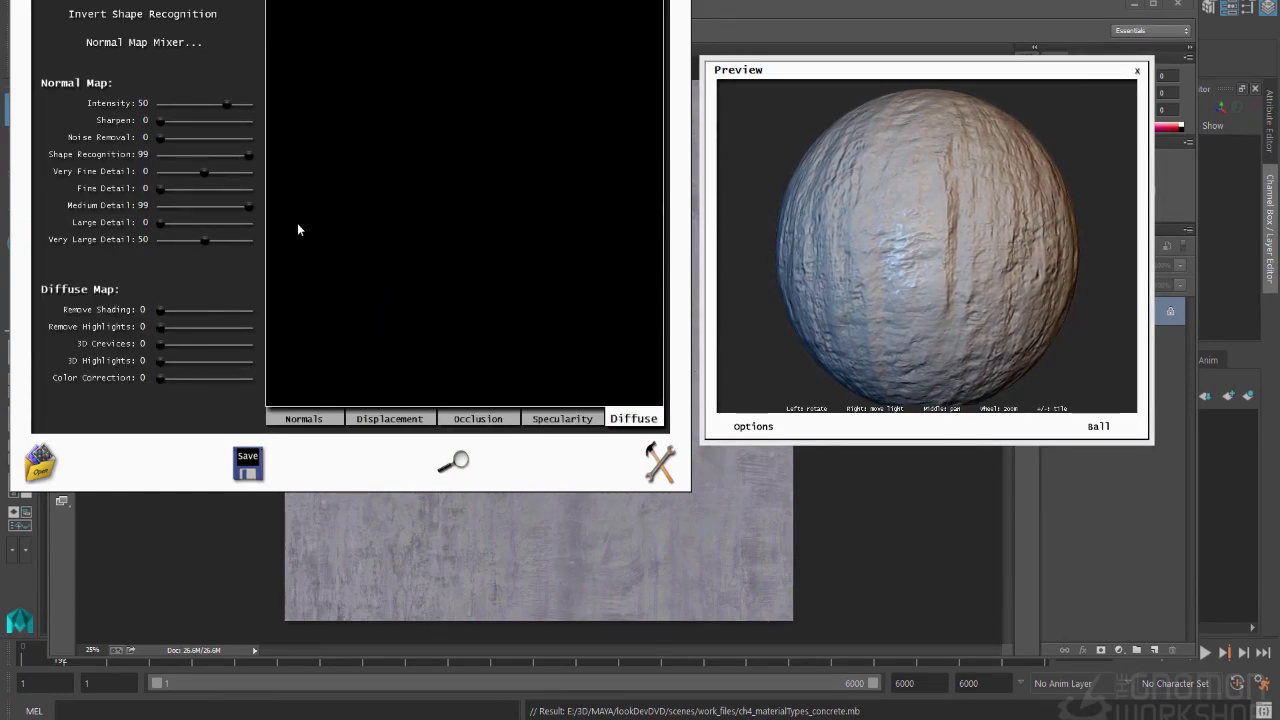
left_click_drag(159, 310, 216, 314)
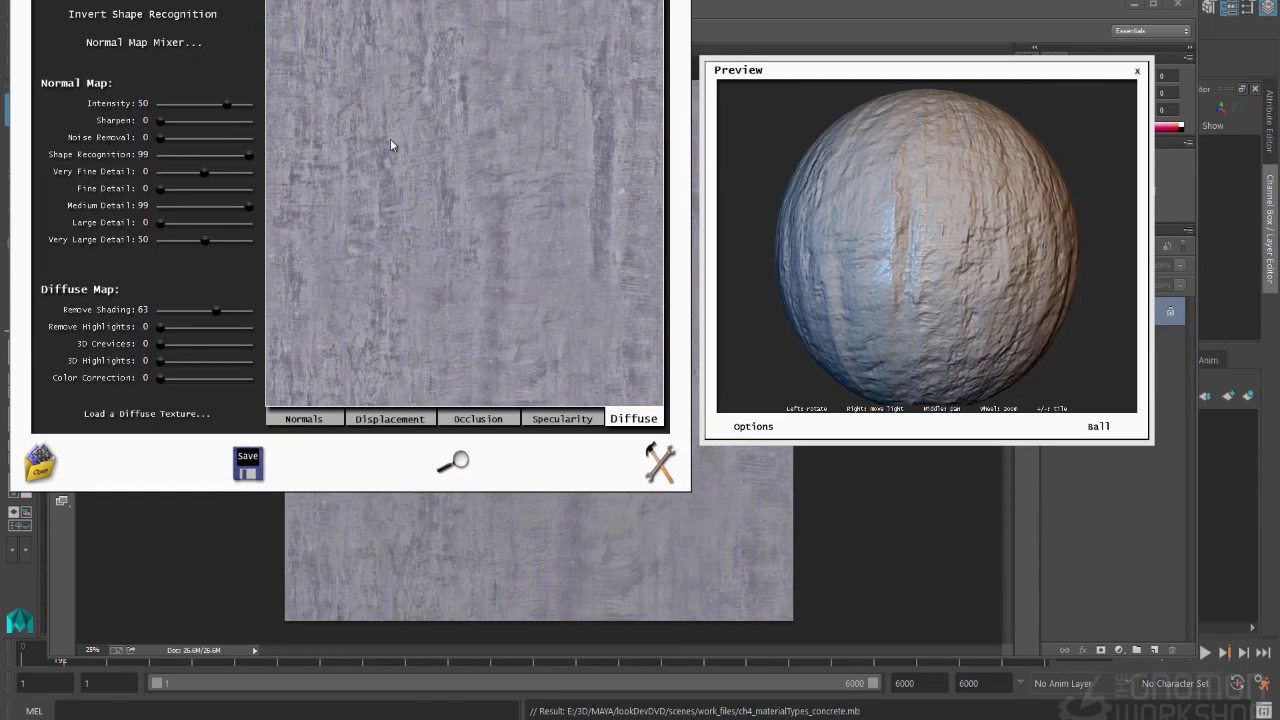
mouse_move(216, 311)
left_mouse_down()
mouse_move(152, 311)
mouse_move(218, 343)
mouse_move(225, 328)
mouse_move(250, 330)
mouse_move(120, 340)
left_mouse_up()
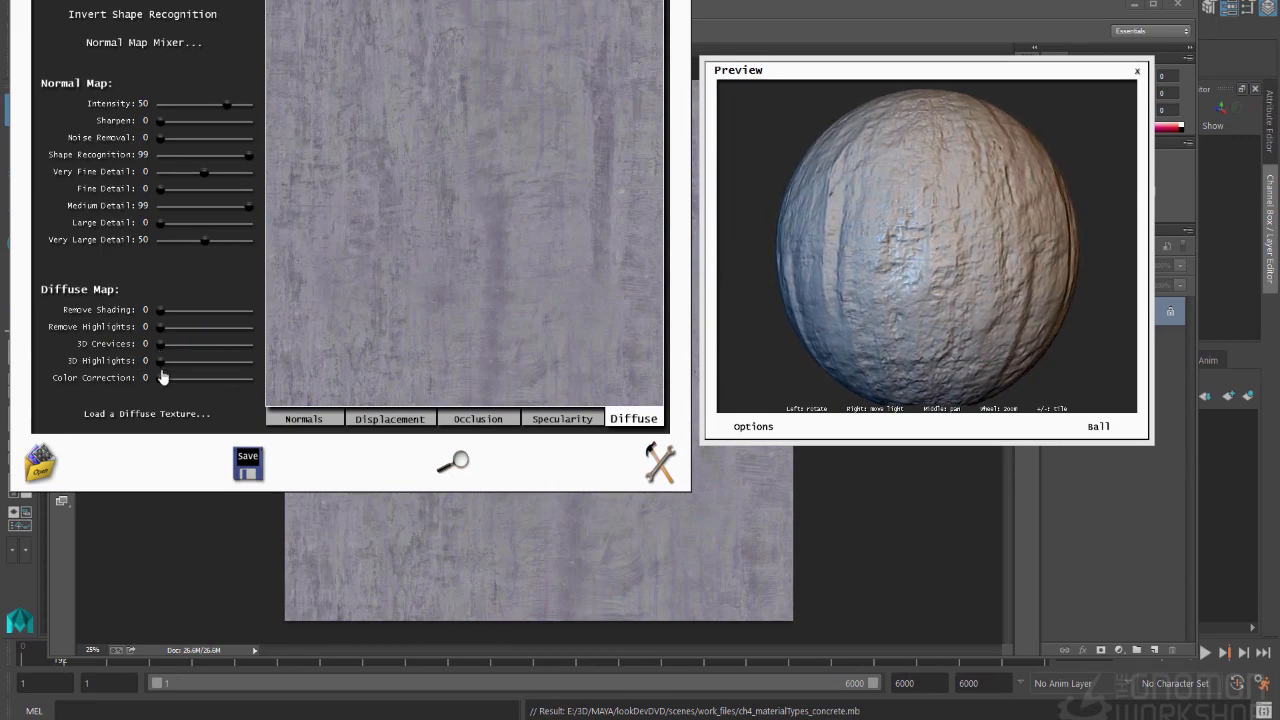
mouse_move(161, 378)
left_mouse_down()
mouse_move(223, 387)
mouse_move(140, 390)
left_mouse_up()
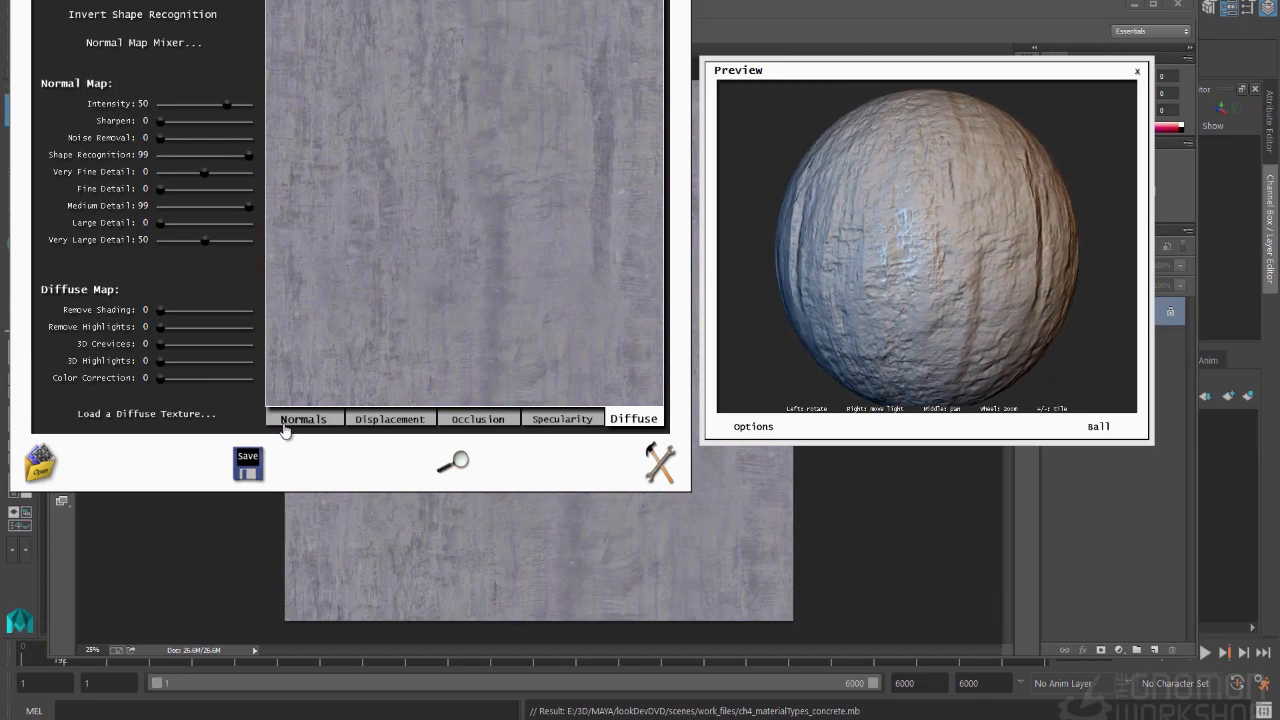
Set Shape Recognition and Very Large Detail of the normal map to 0.
left_click(290, 419)
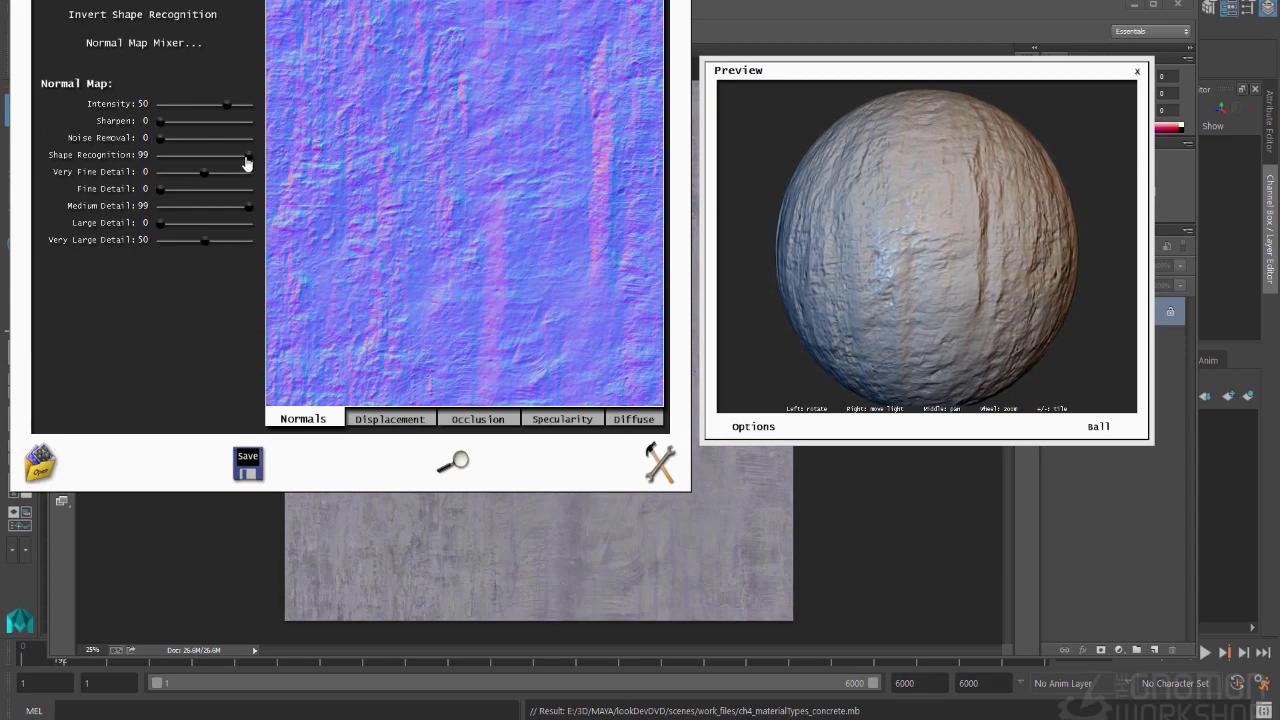
left_click_drag(247, 155, 150, 158)
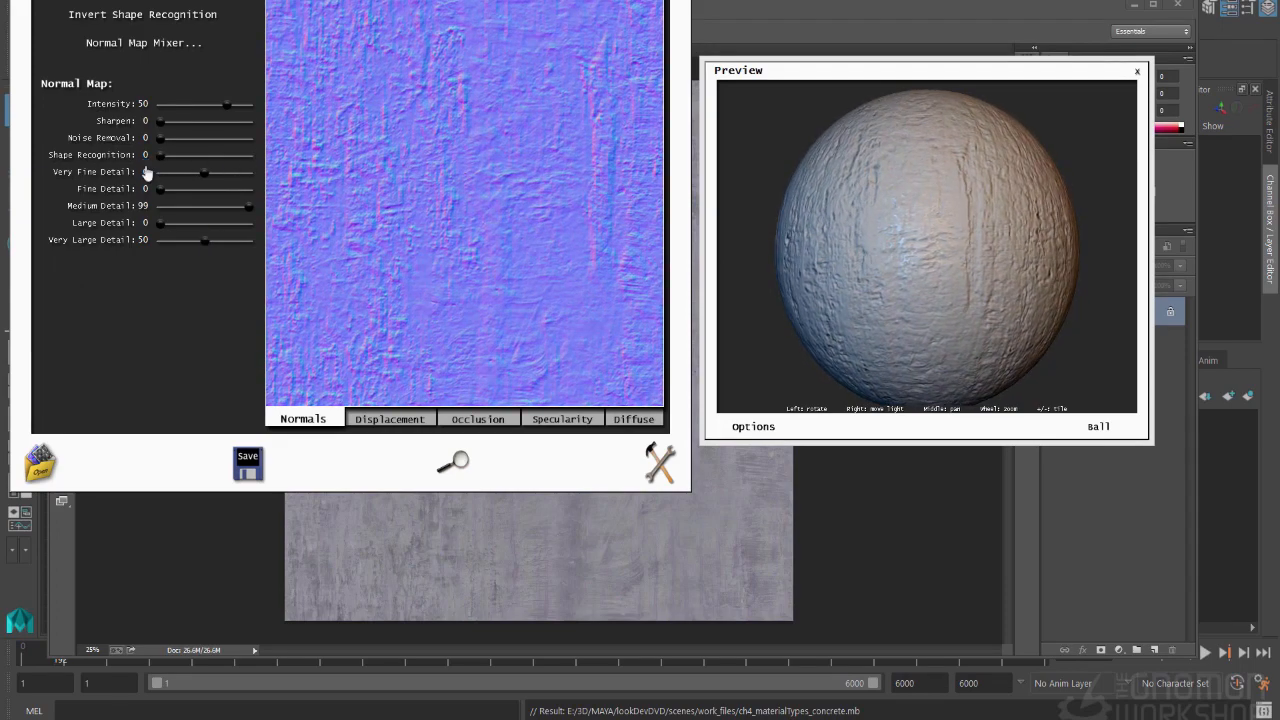
left_click_drag(205, 240, 98, 257)
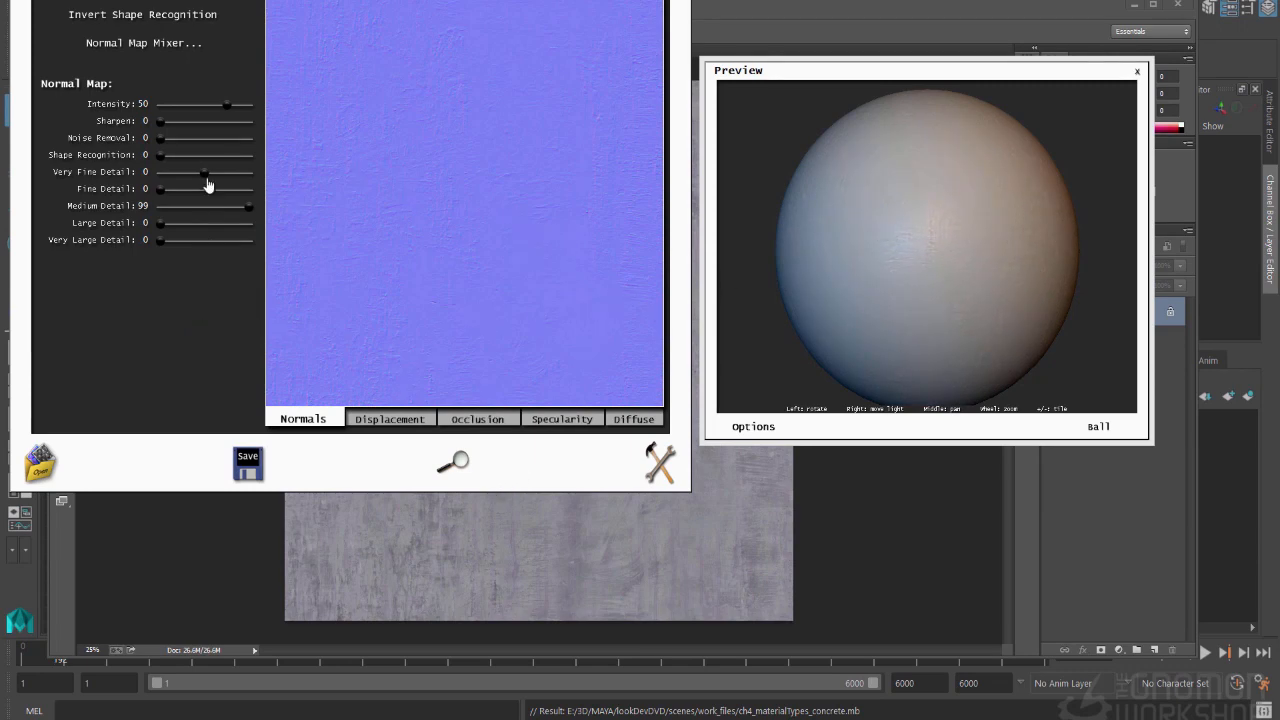
Set the normal map's Very Fine Detail to 34, Fine Detail and Medium Detail to 33, and Large Detail to 30.
left_click_drag(205, 176, 241, 172)
left_click_drag(243, 174, 194, 217)
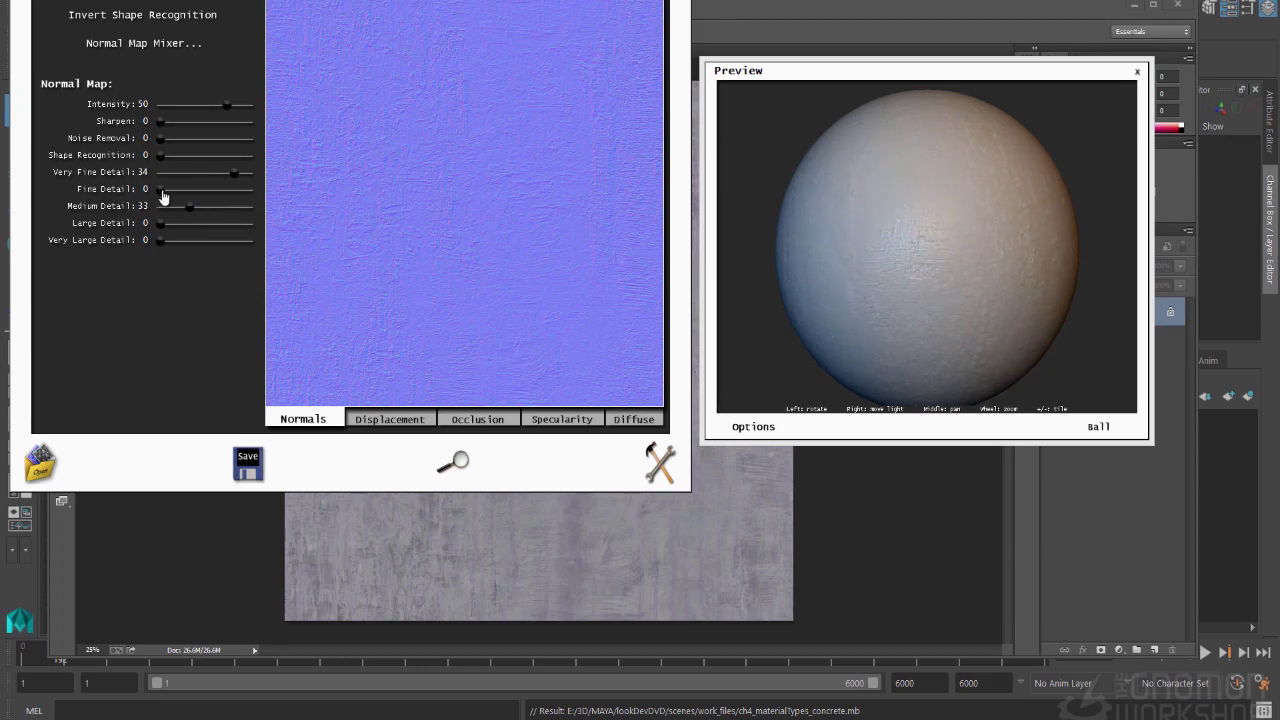
left_click_drag(163, 197, 189, 201)
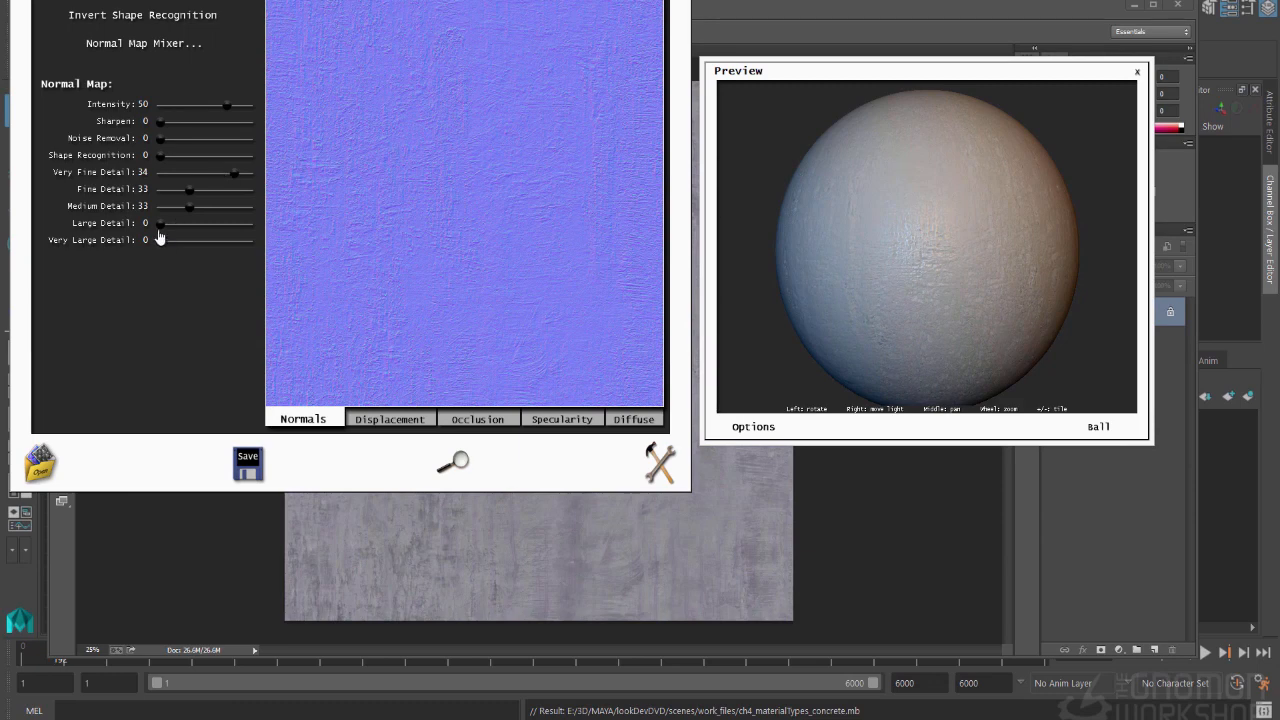
left_click_drag(160, 226, 187, 230)
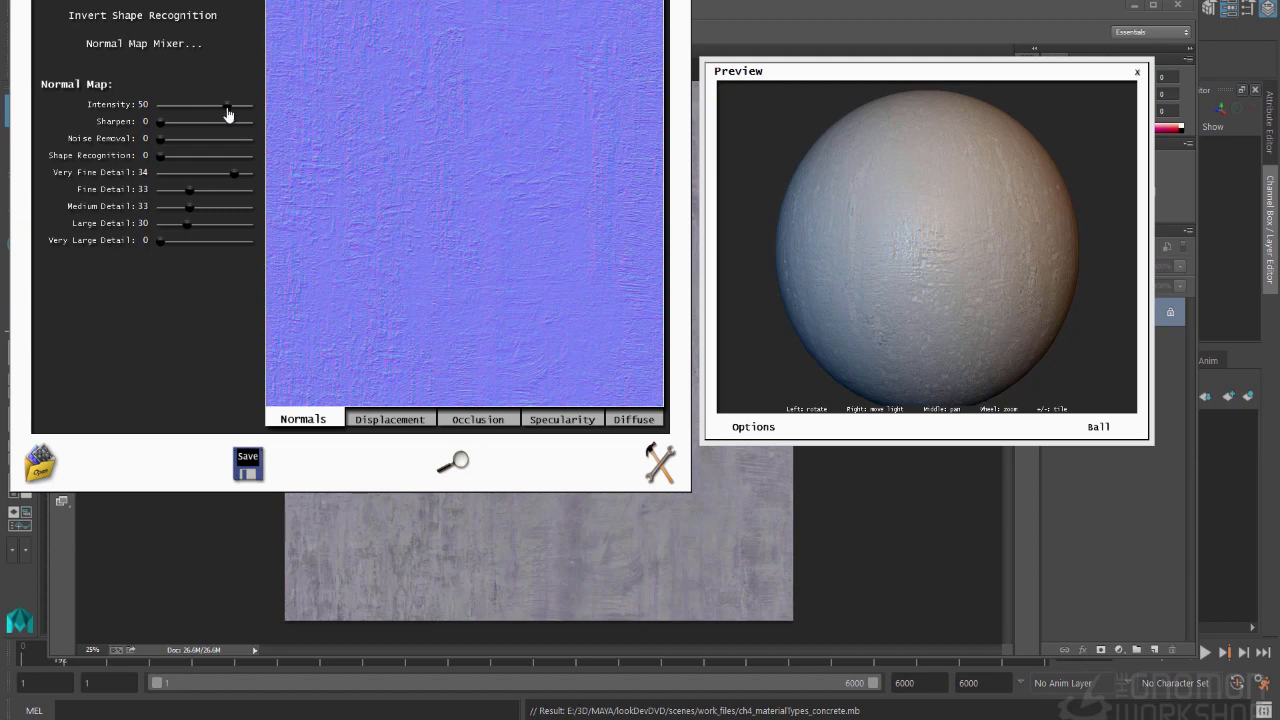
Try a normal map Intensity of 81, then set Intensity to 56 and Sharpen to 71.
left_click_drag(229, 113, 243, 113)
left_click_drag(243, 113, 241, 113)
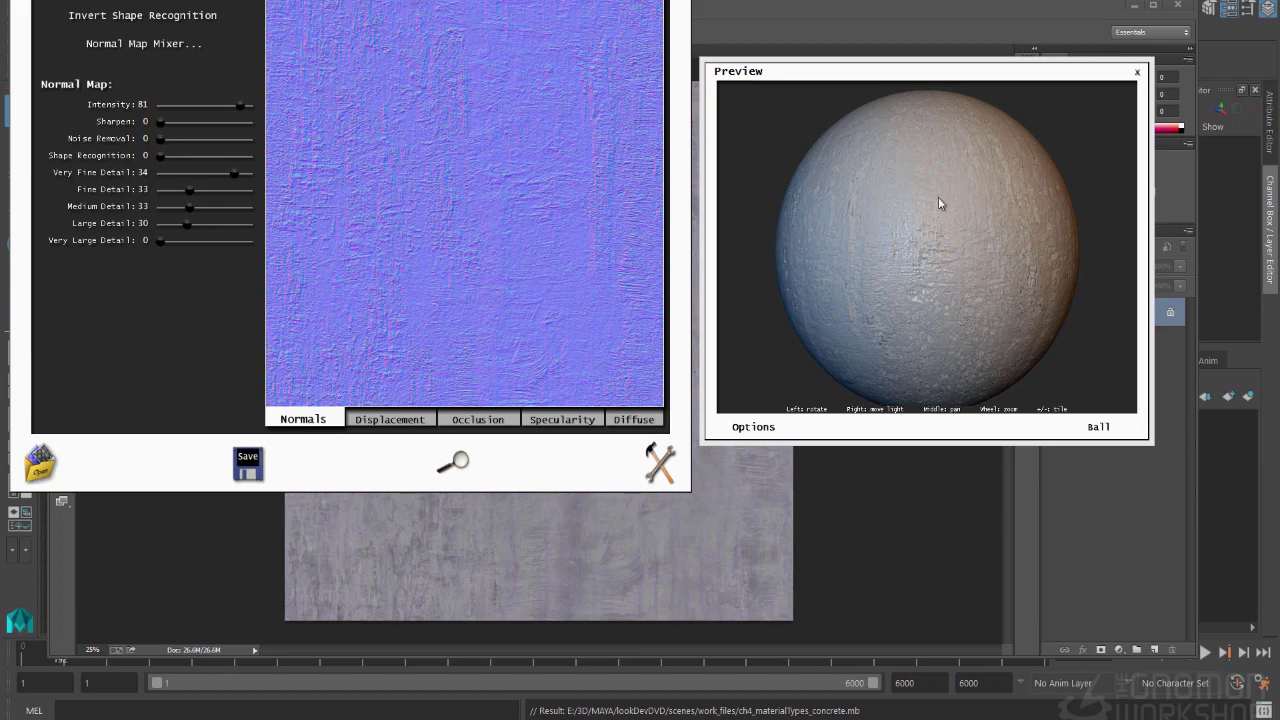
mouse_move(940, 200)
left_mouse_down()
mouse_move(891, 309)
mouse_move(971, 329)
left_mouse_up()
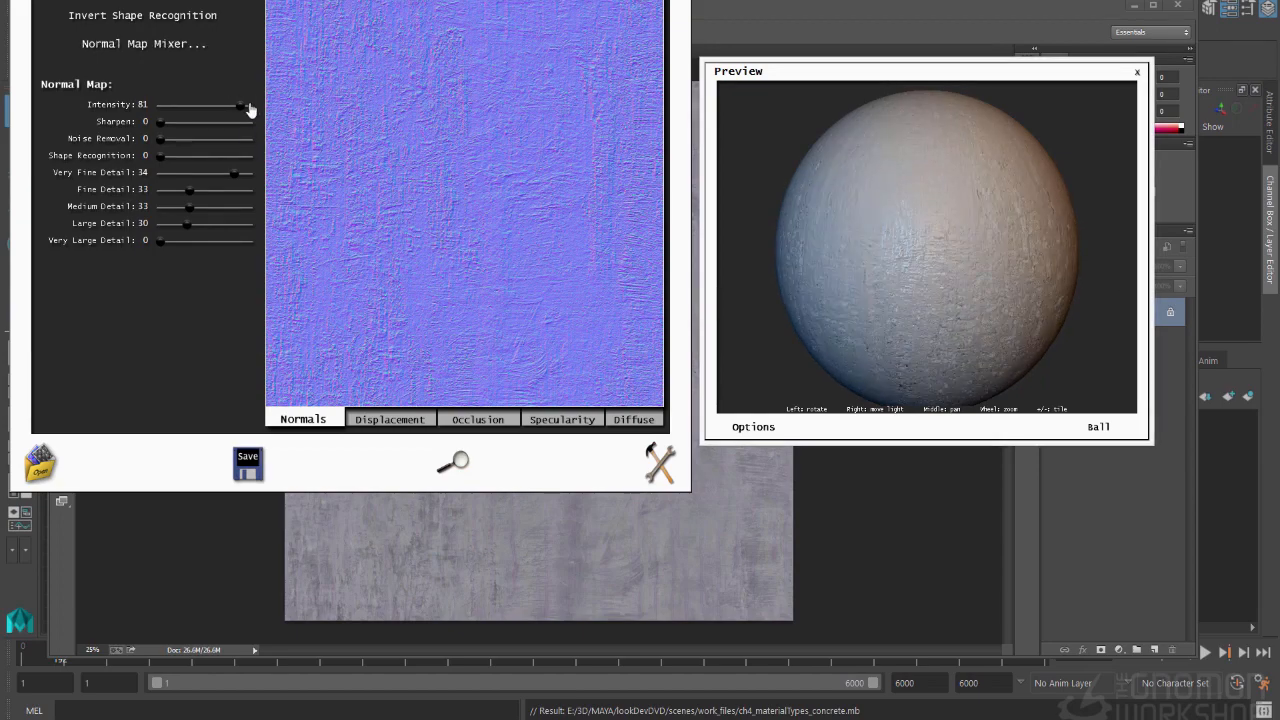
mouse_move(246, 106)
left_mouse_down()
mouse_move(199, 122)
mouse_move(228, 124)
left_mouse_up()
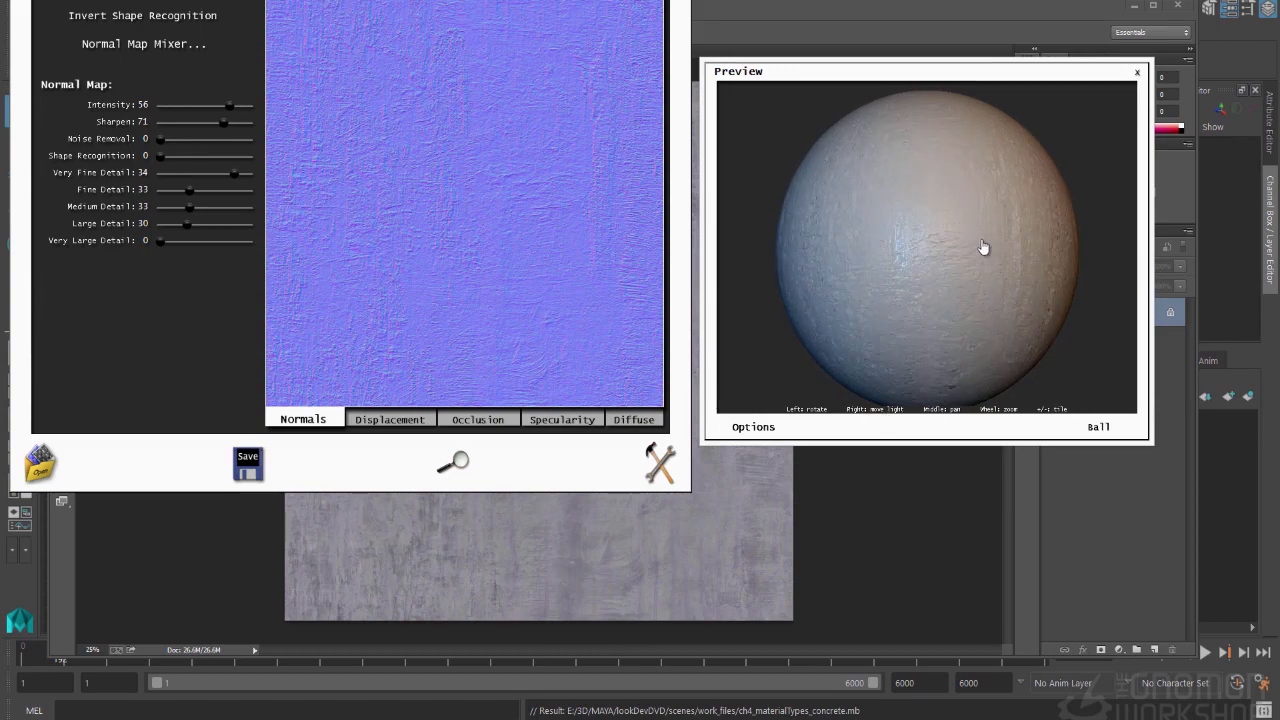
Reduce the normal map's Large Detail to 0, Medium Detail to 17 and Intensity to 47.
mouse_move(986, 249)
right_mouse_down()
mouse_move(999, 140)
mouse_move(943, 234)
mouse_move(1066, 209)
mouse_move(1026, 280)
mouse_move(1019, 267)
mouse_move(971, 271)
mouse_move(977, 220)
mouse_move(969, 263)
right_mouse_up()
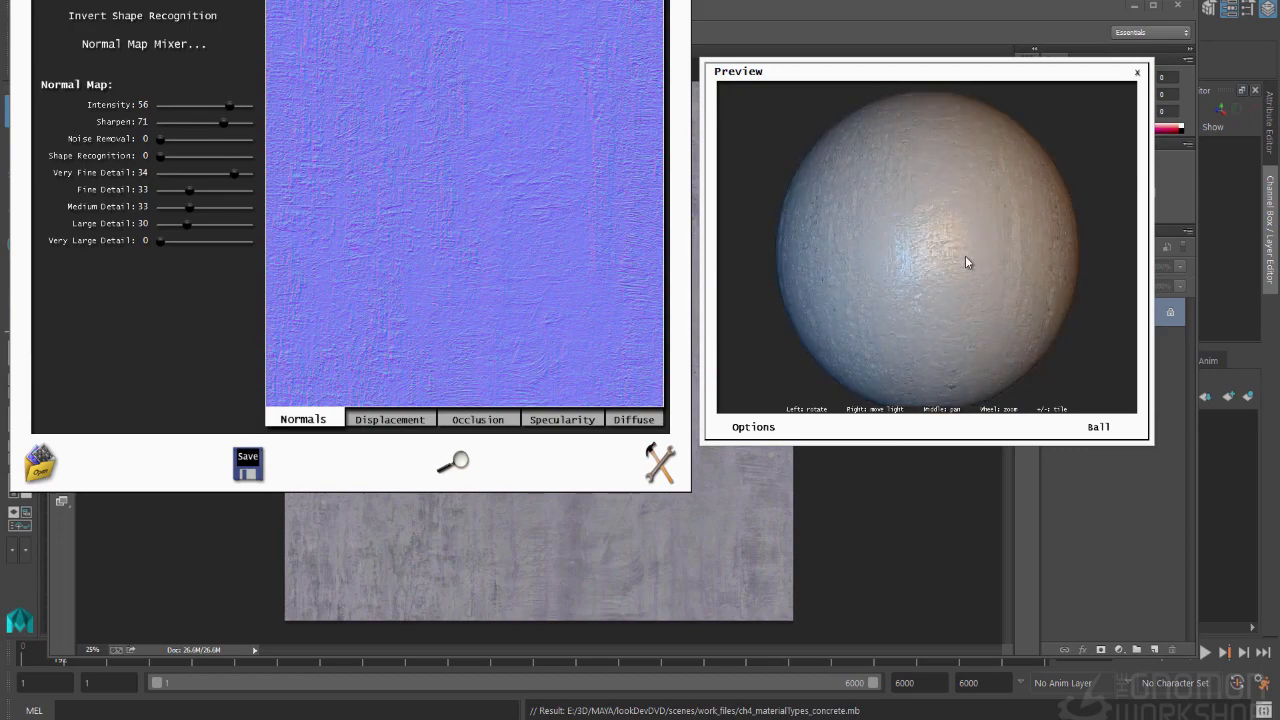
mouse_move(186, 224)
left_mouse_down()
mouse_move(160, 224)
mouse_move(176, 208)
left_mouse_up()
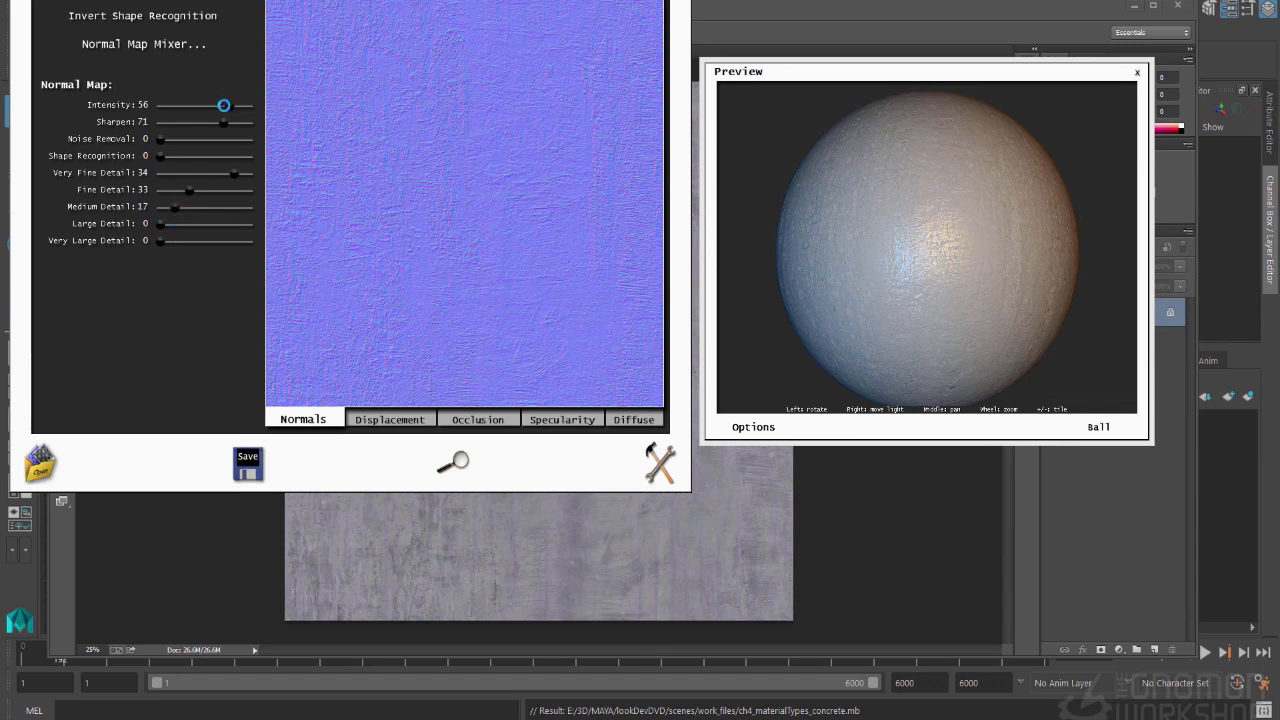
left_click_drag(229, 105, 226, 106)
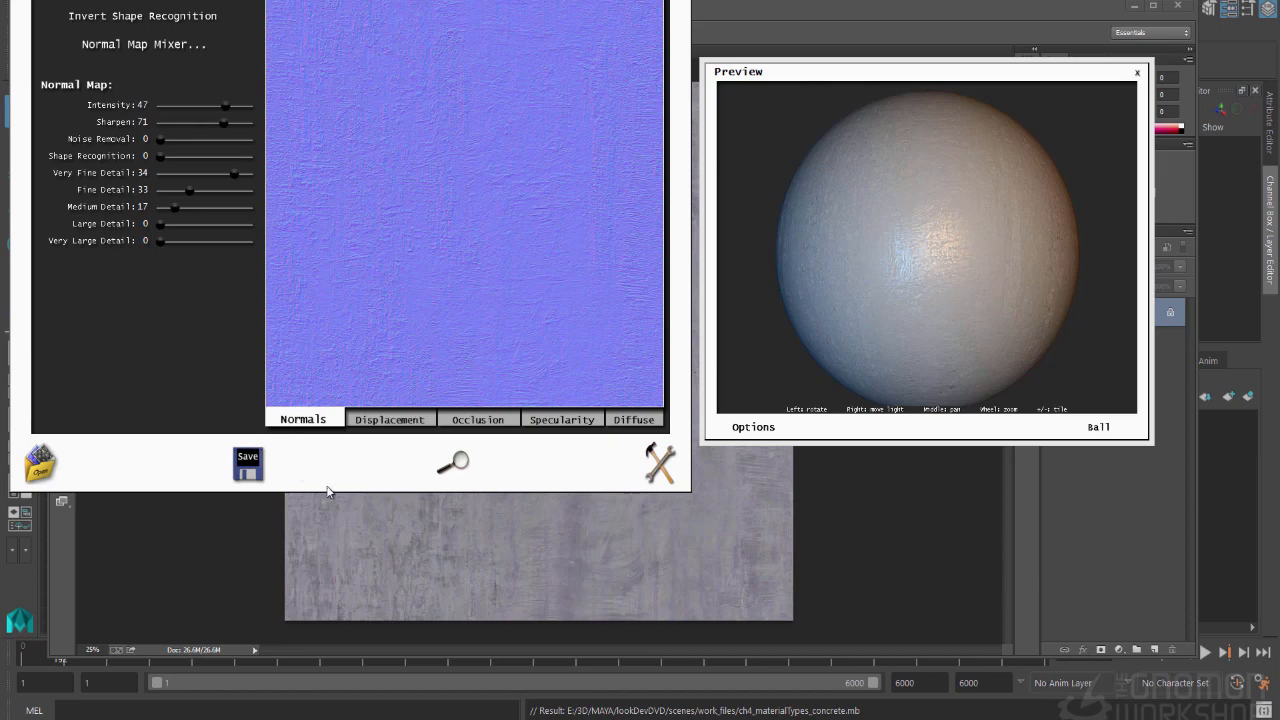
Copy the normal map to the clipboard and paste it as a new layer into concrete_diff_v001.jpg in Photoshop.
left_click(248, 480)
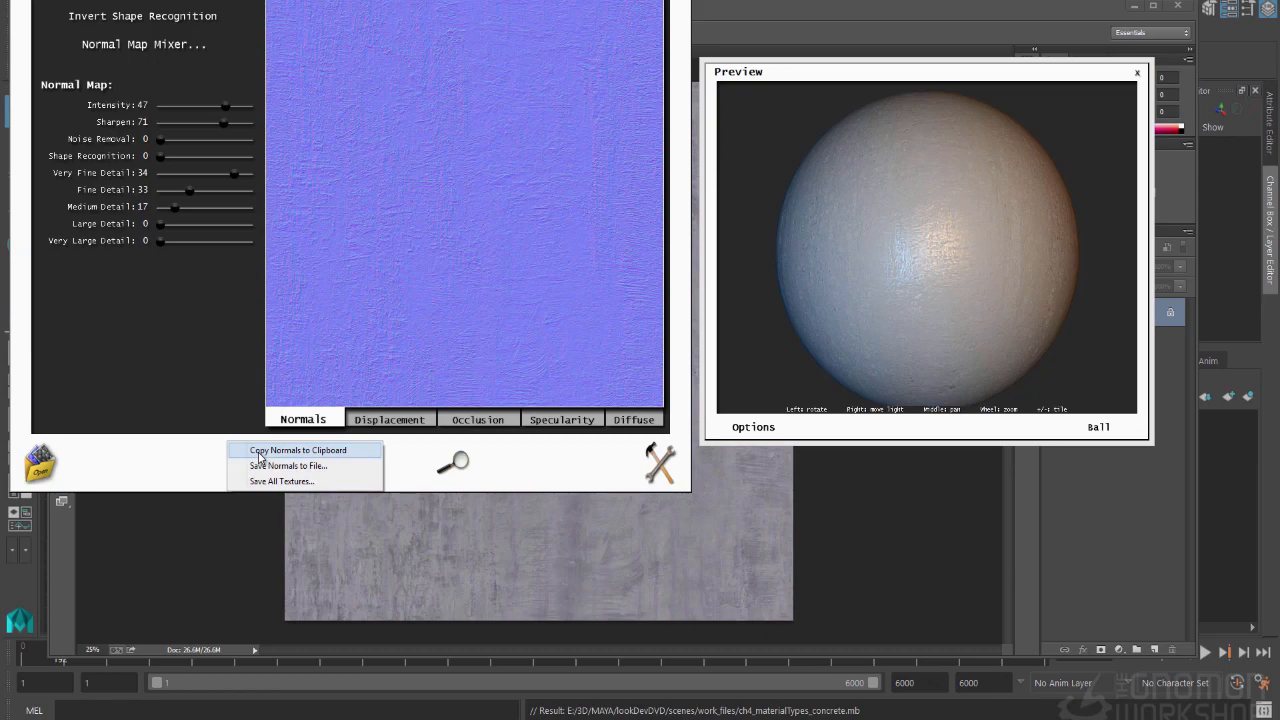
left_click(259, 452)
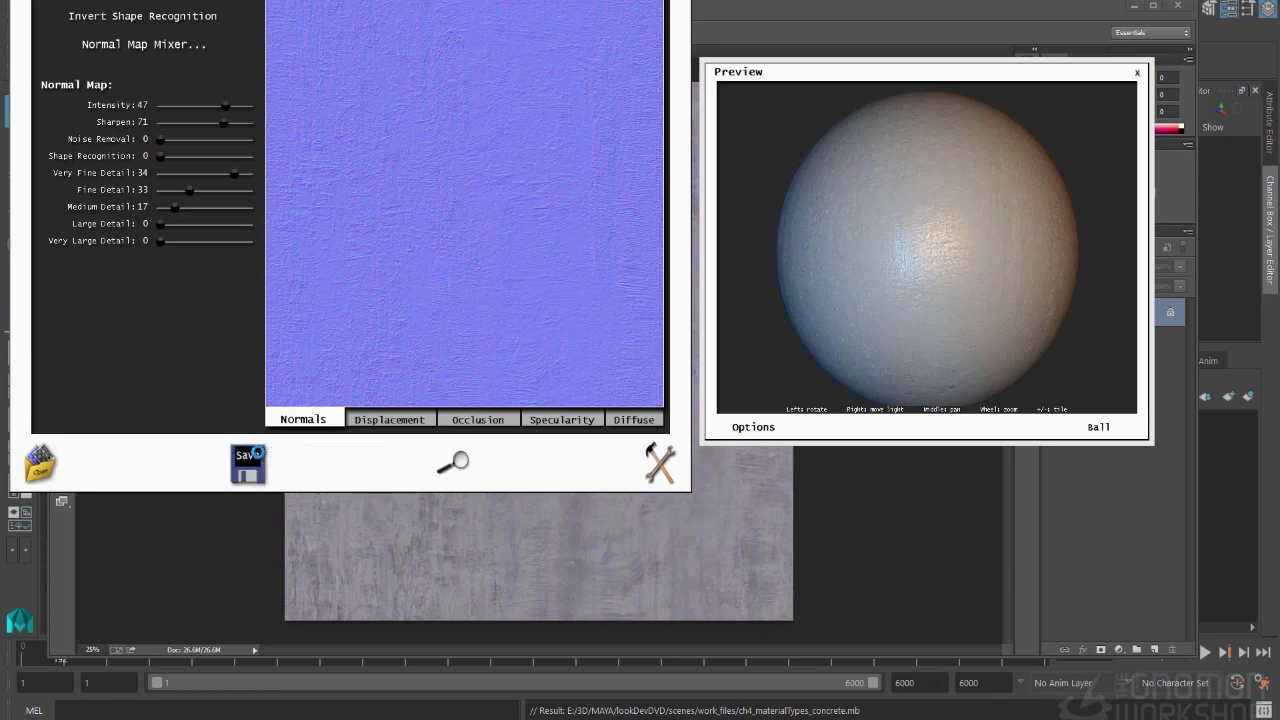
left_click(850, 14)
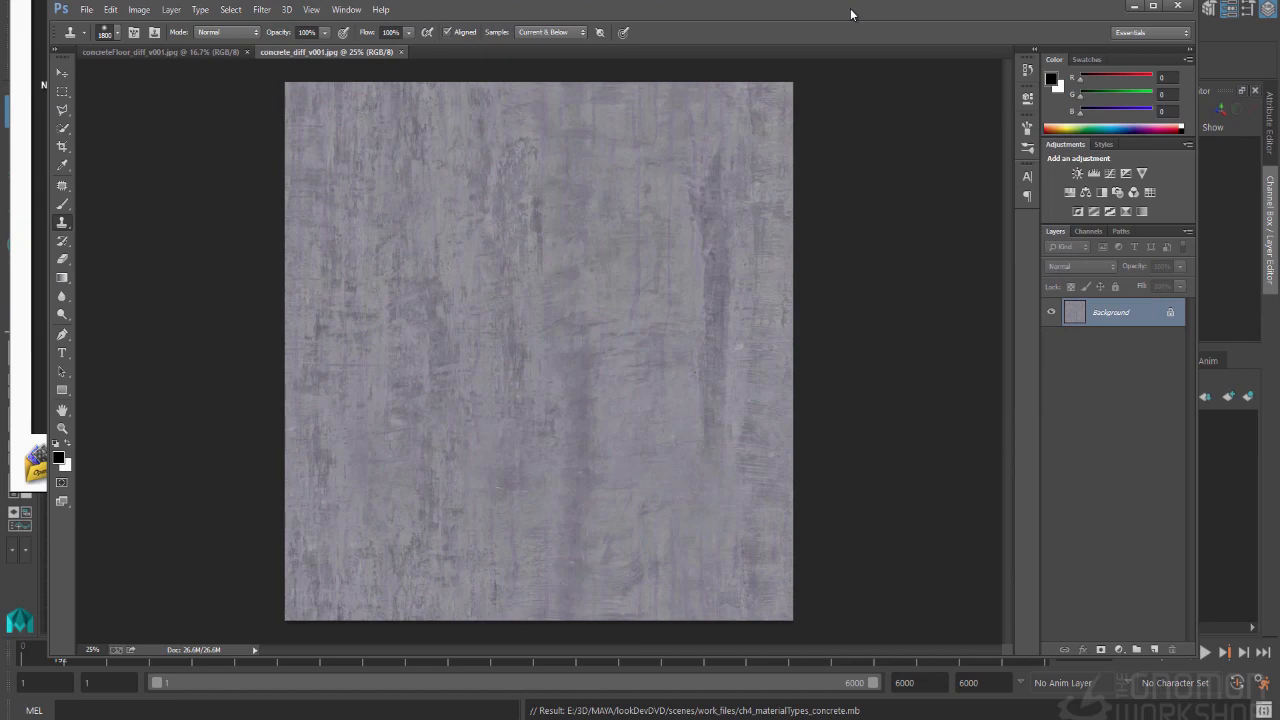
key("ctrl+v")
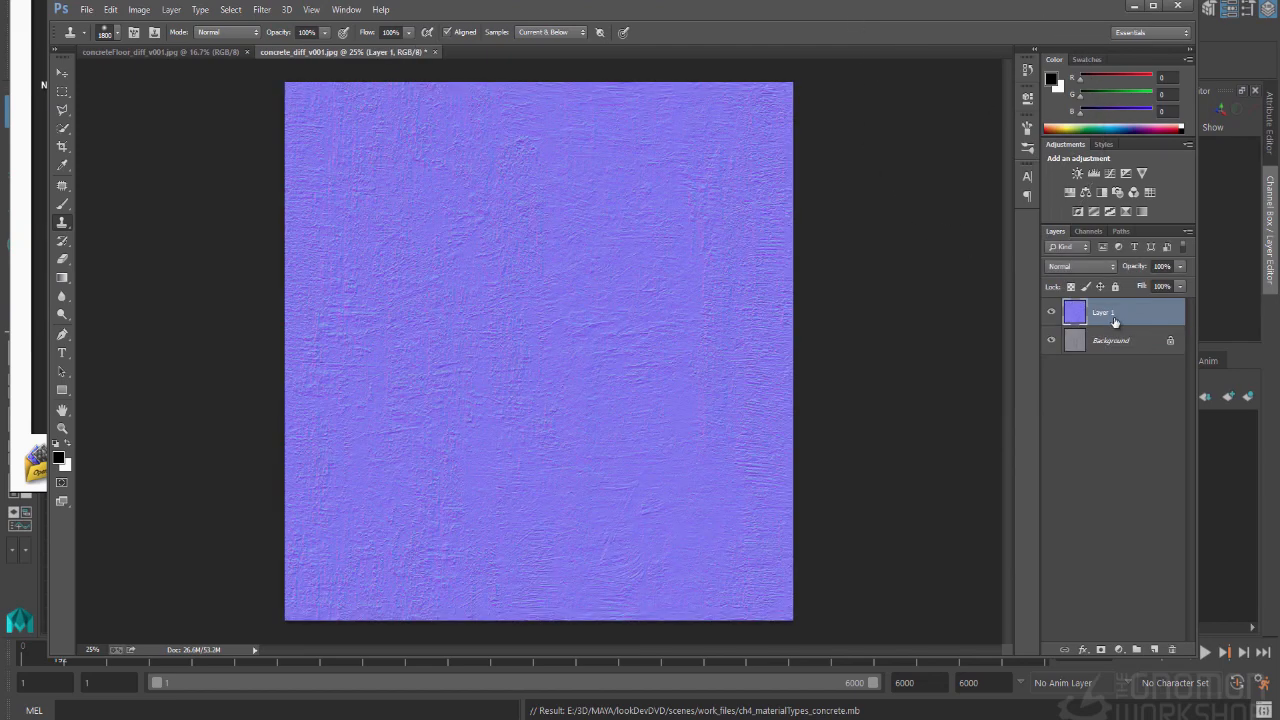
Put the pasted normal map layer into a group and name the group NORMAL.
key("ctrl+g")
double_click(1104, 307)
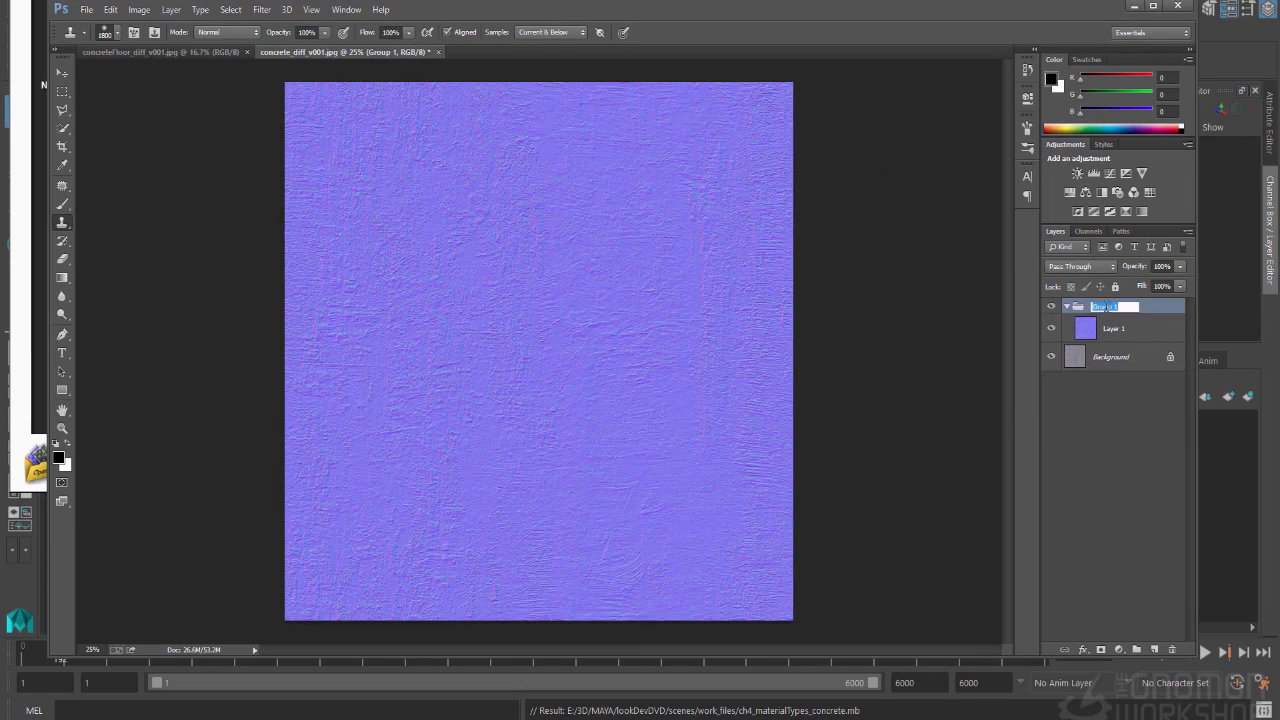
type("NORMAL")
key("Return")
Convert the locked Background into a regular layer, keeping the default name Layer 0.
left_click(1101, 358)
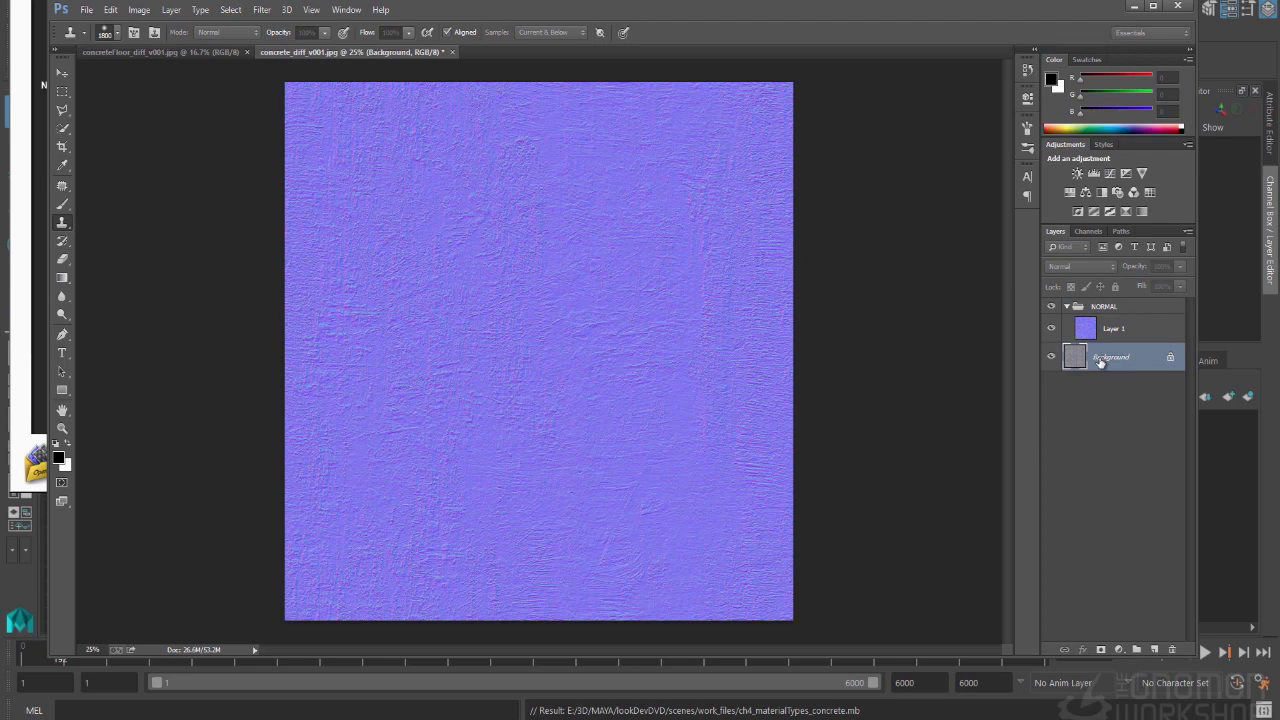
double_click(1101, 357)
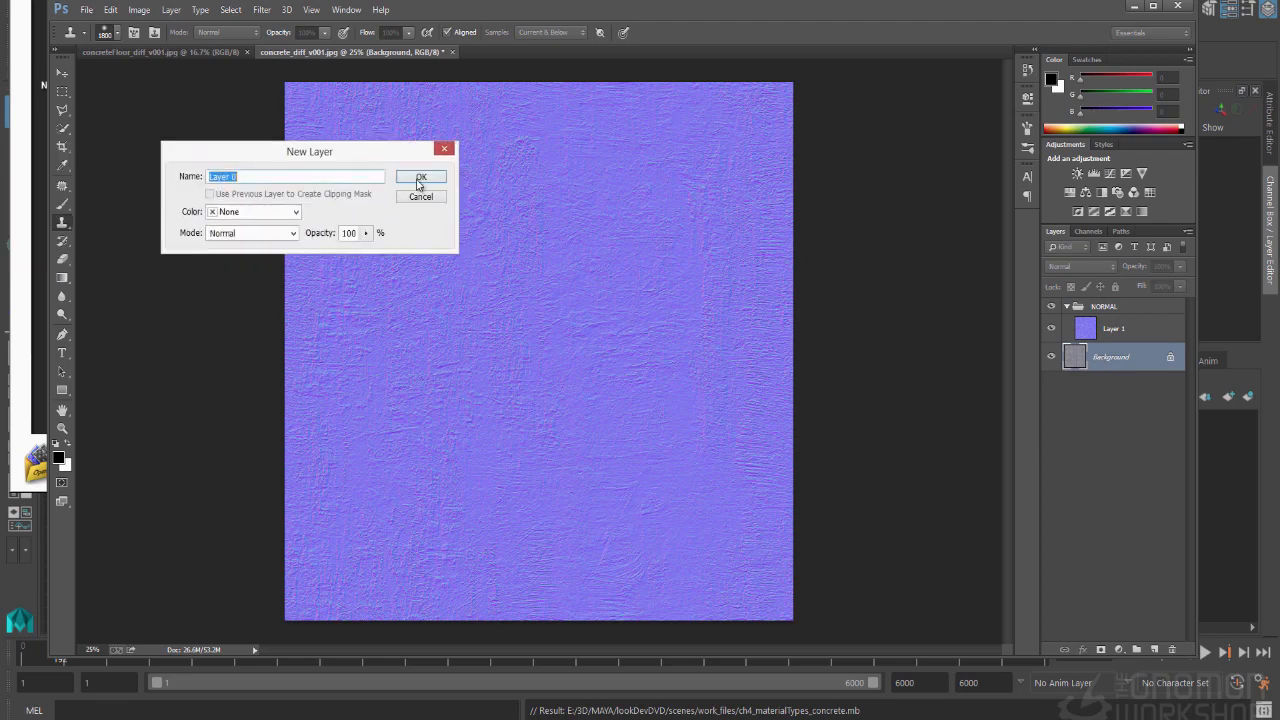
left_click(420, 177)
key("space")
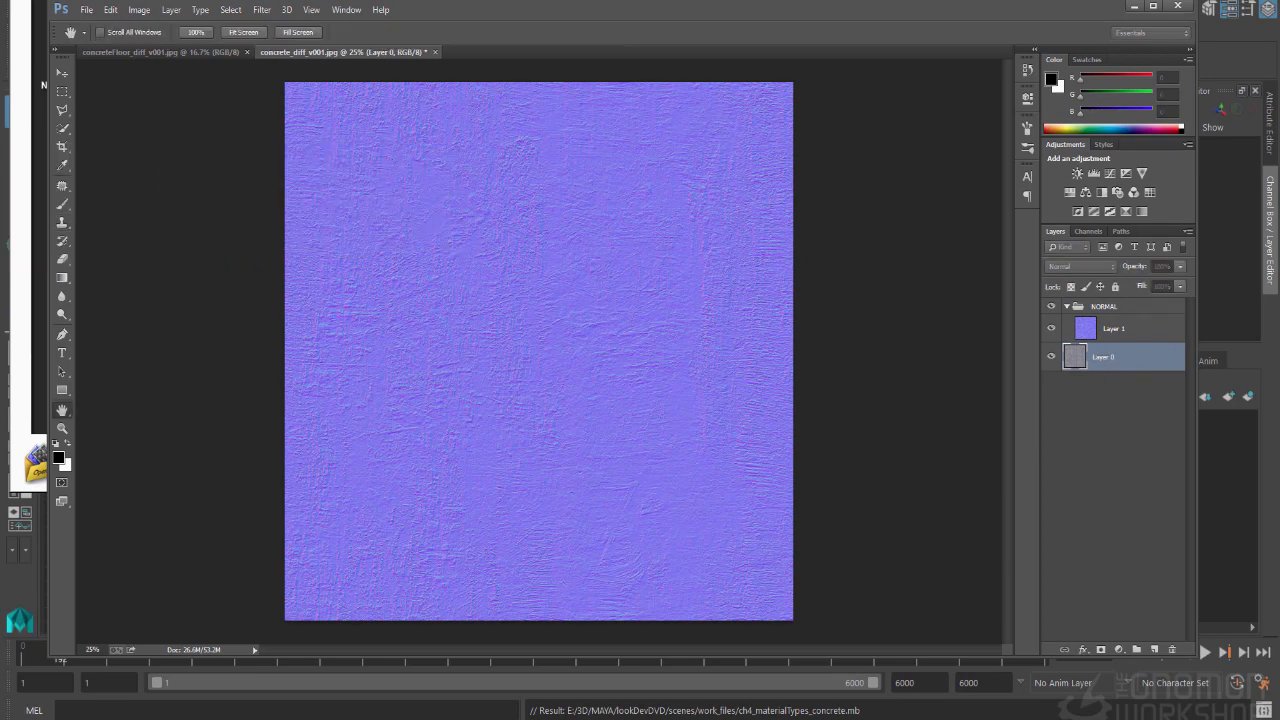
Put the concrete photo layer into its own group and name the group DIFFUSE.
key("ctrl+g")
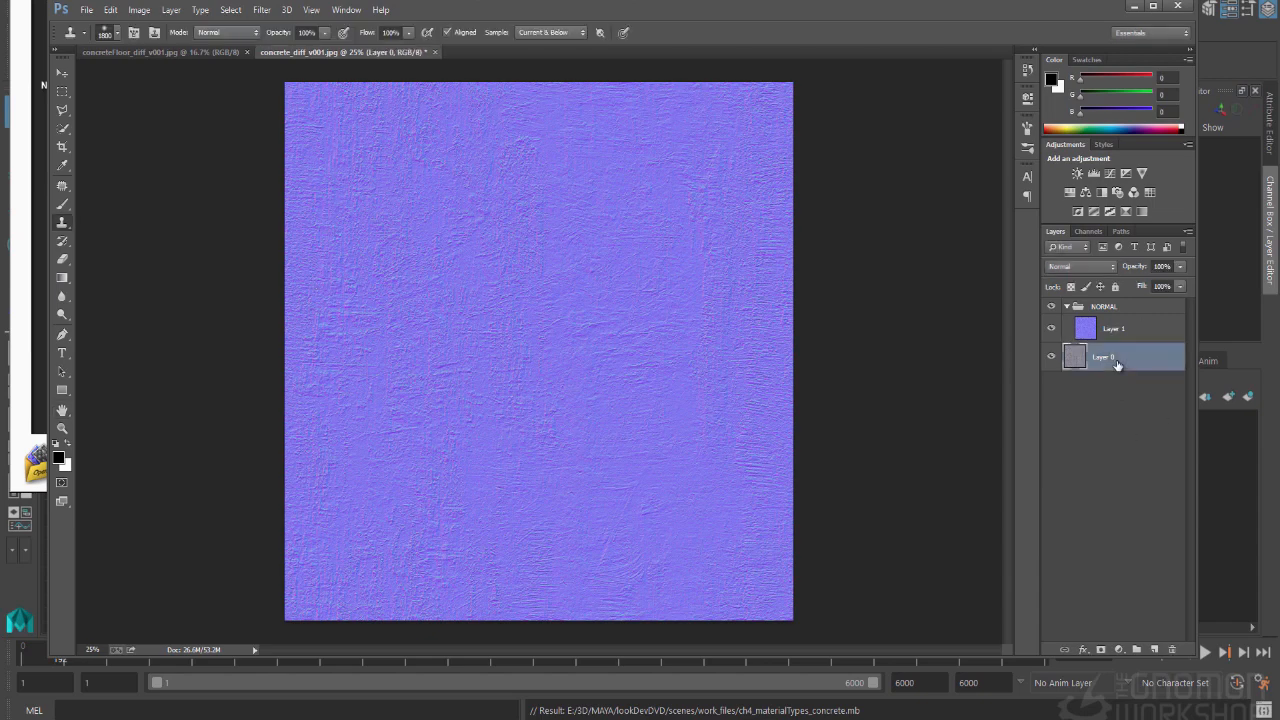
double_click(1104, 351)
type("D")
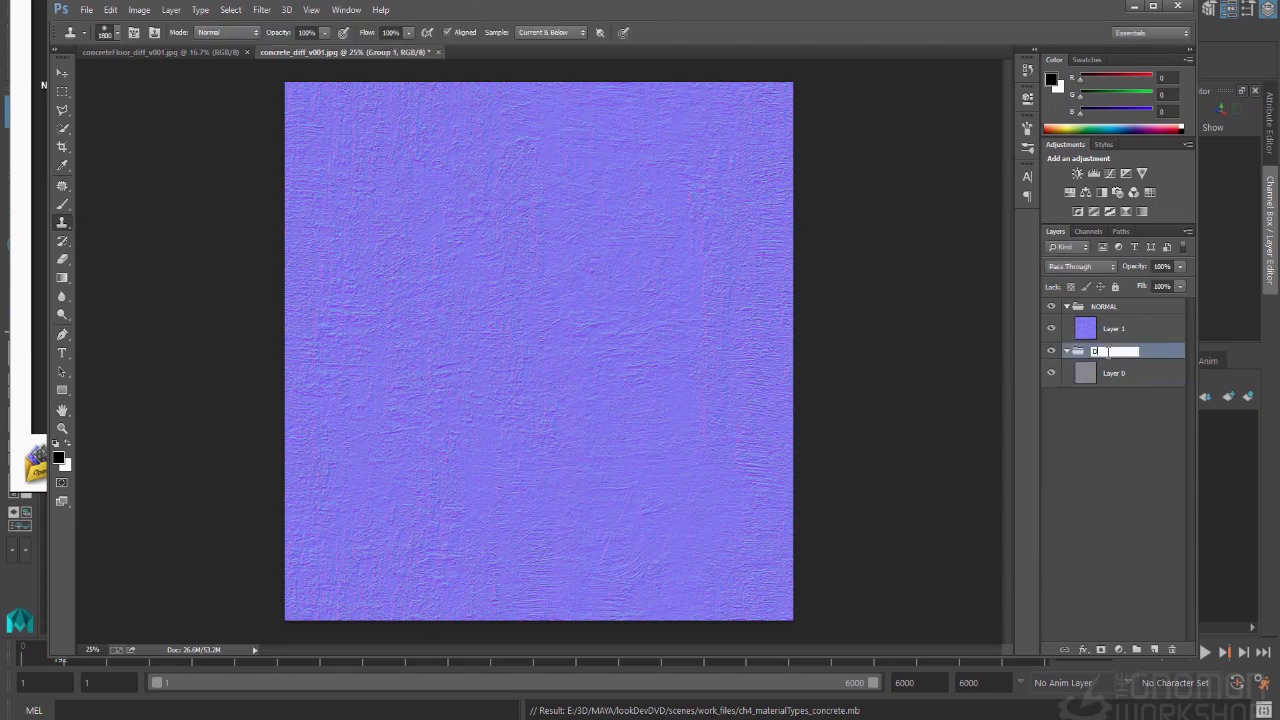
type("IFFUSE")
key("Return")
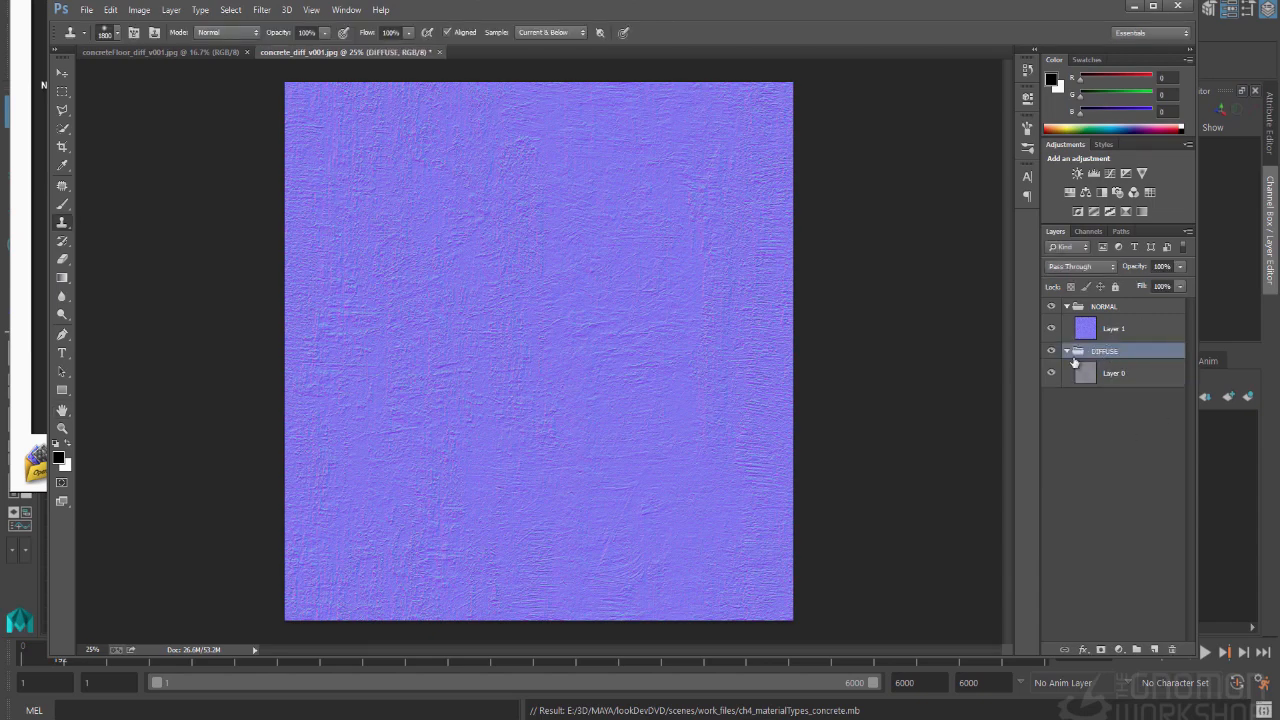
Collapse the DIFFUSE and NORMAL groups and hide the NORMAL group.
left_click(1067, 351)
left_click(1067, 307)
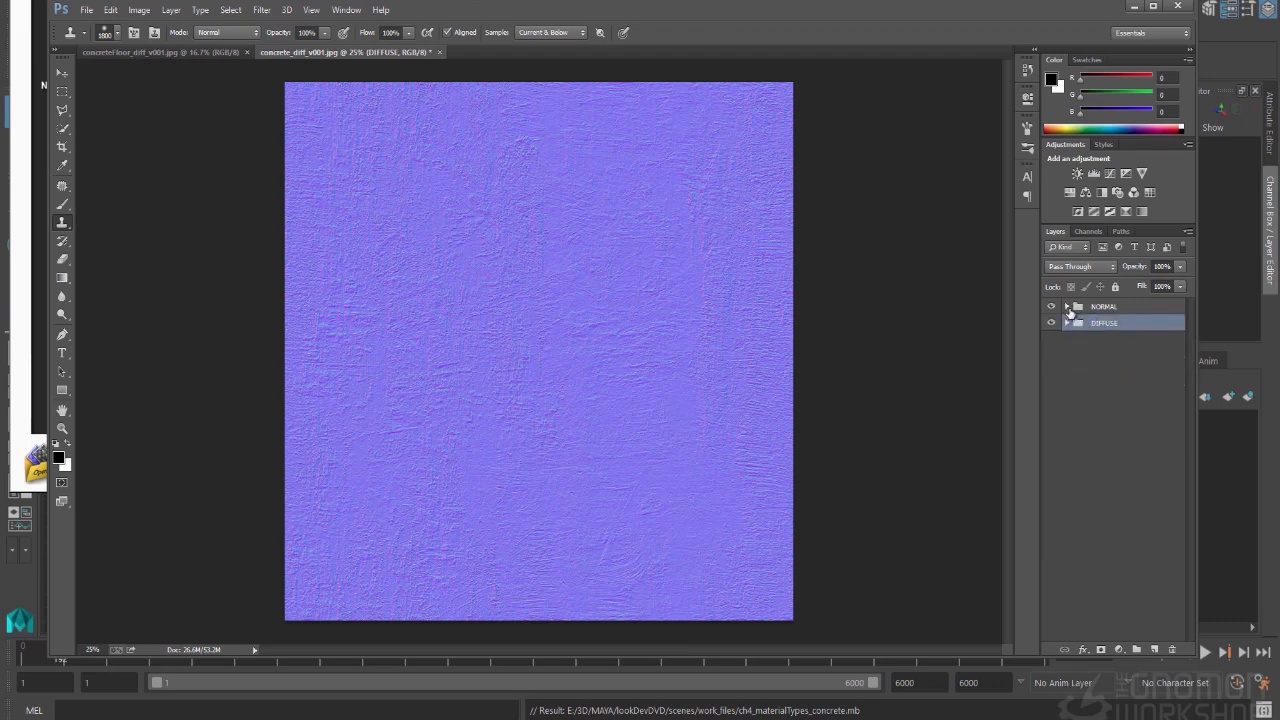
left_click(1050, 306)
Duplicate the DIFFUSE group with its contents and select the concrete layer inside the copy.
left_click(1066, 323)
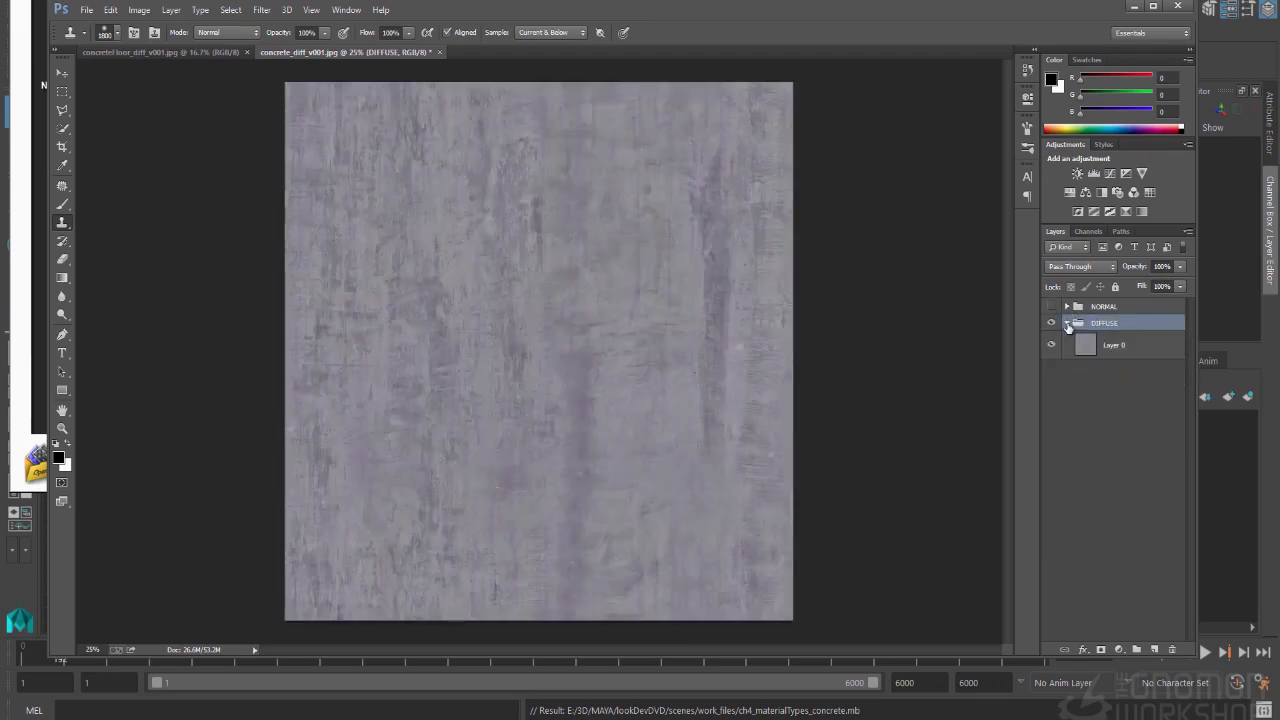
left_click_drag(1106, 323, 1154, 649)
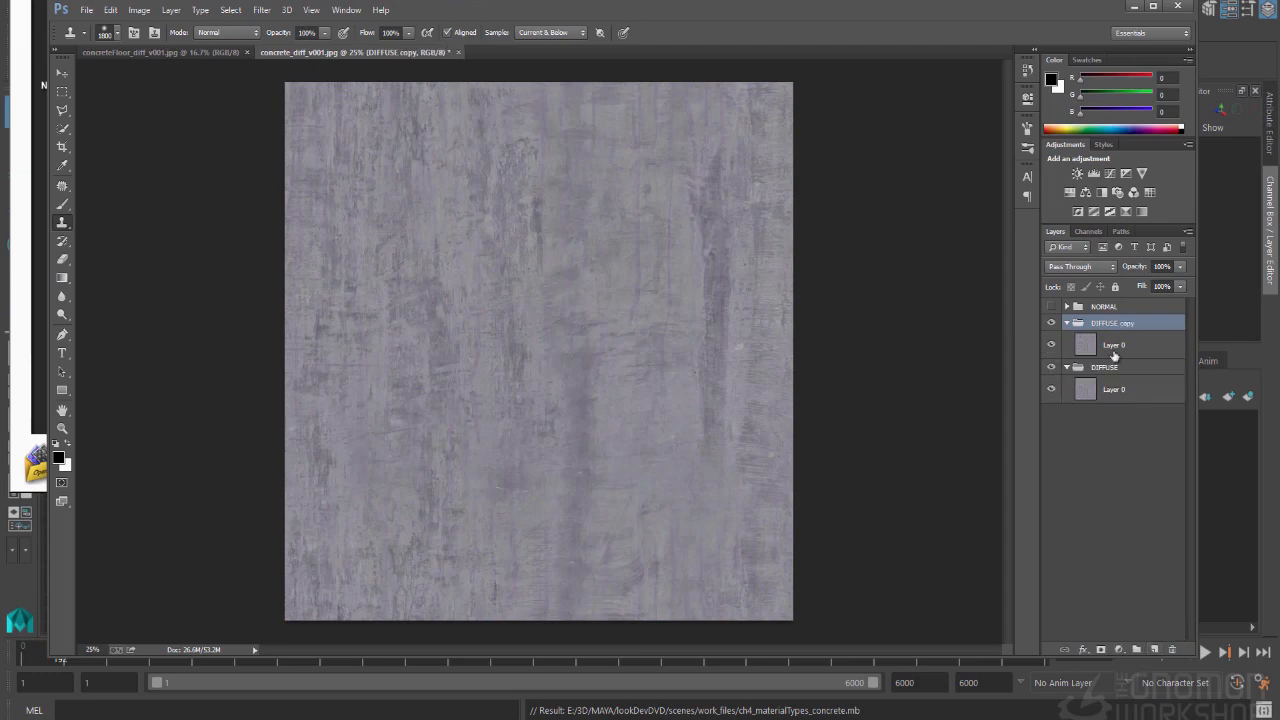
left_click(1120, 353)
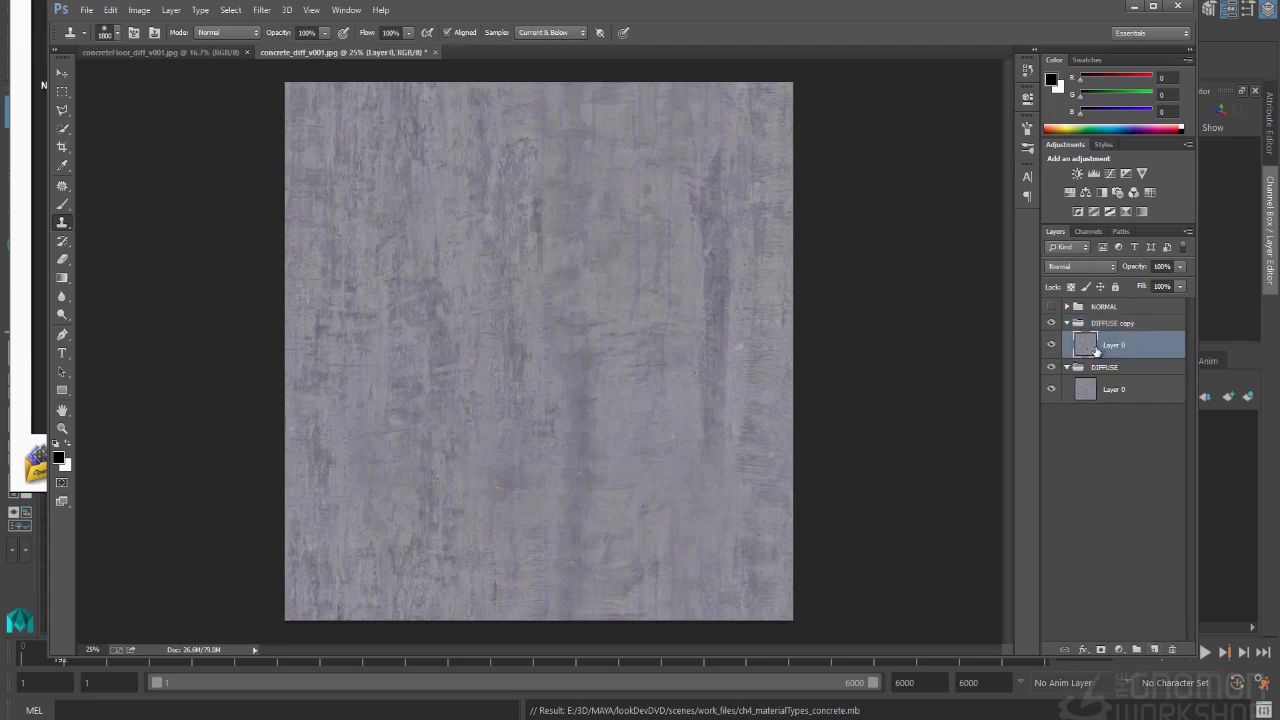
Rename the DIFFUSE copy group to SPEC and delete the concrete layer inside it.
double_click(1108, 323)
type("SPEC")
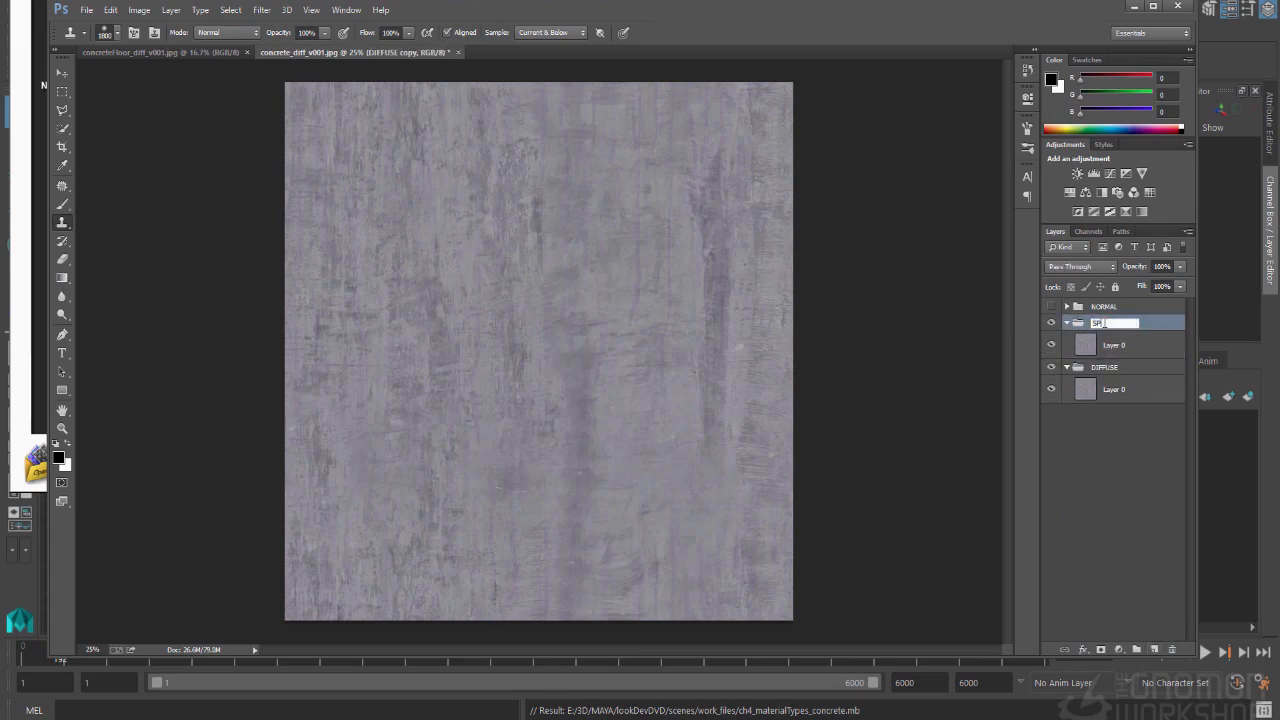
key("Return")
left_click_drag(1087, 355, 1172, 649)
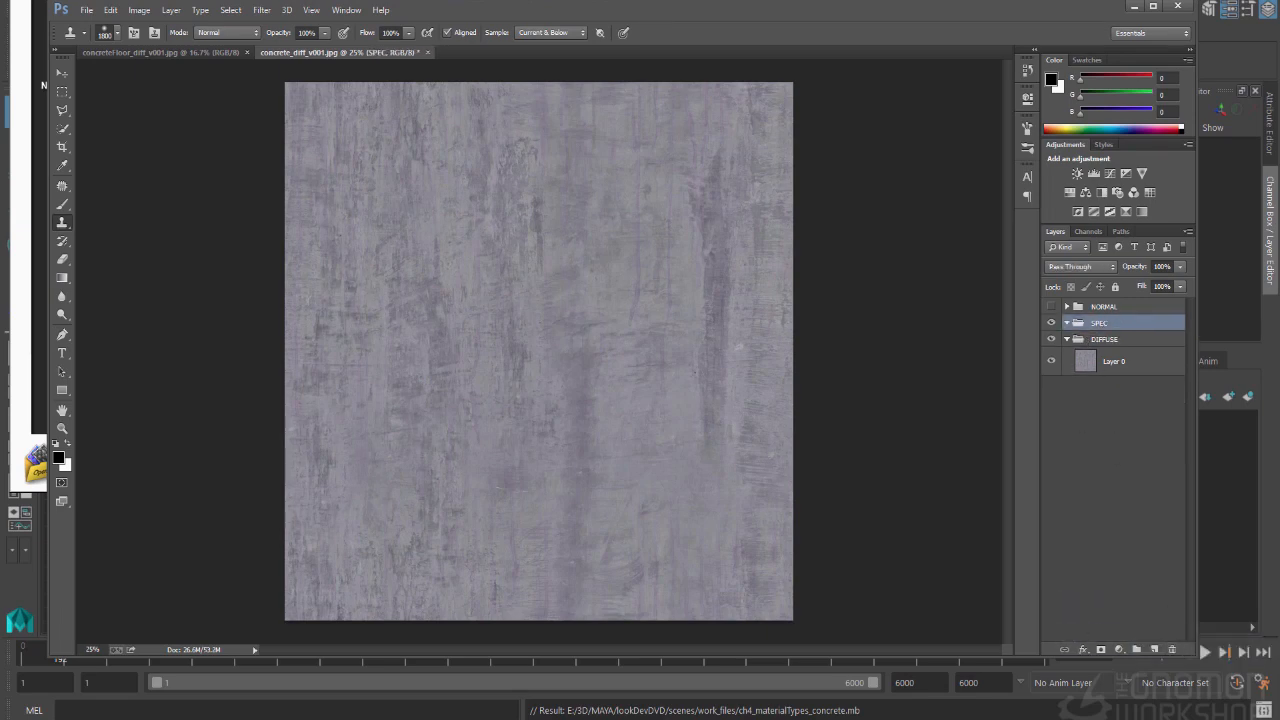
Add a Hue/Saturation adjustment layer inside the SPEC group.
left_click(1119, 650)
left_click(1162, 478)
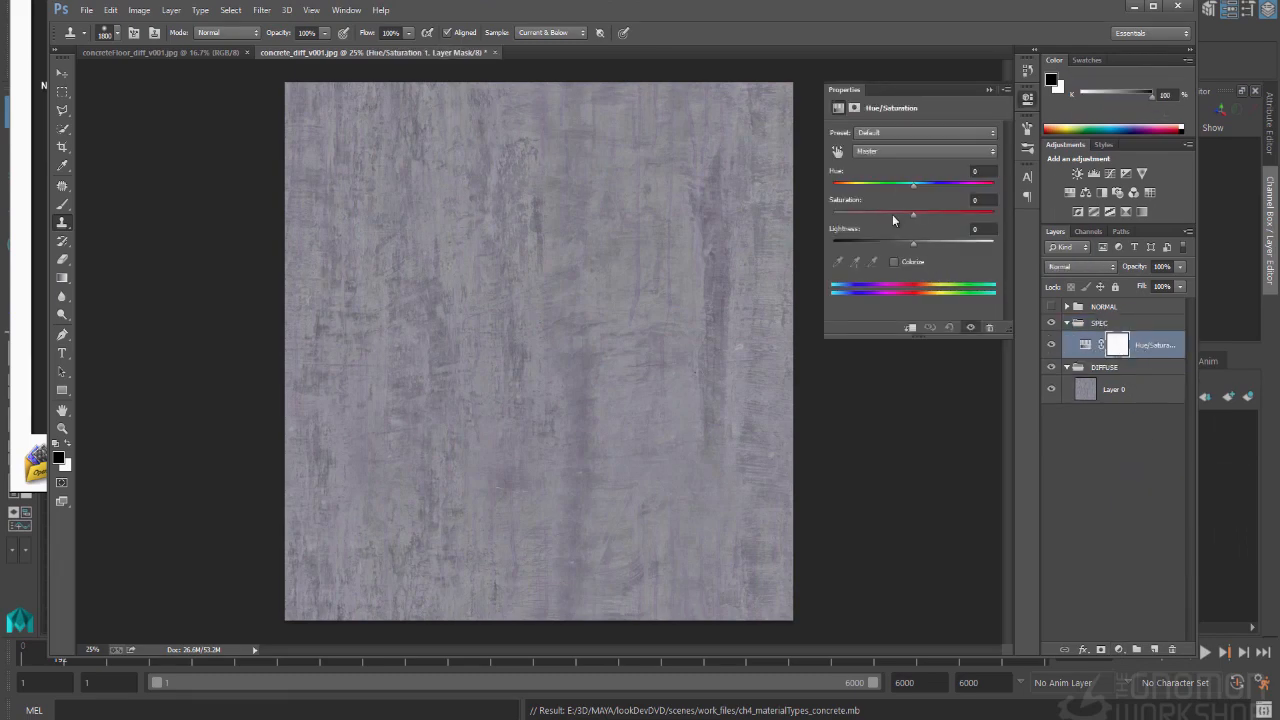
Try tinting the texture blue with Colorize and a raised saturation, and switch Colorize back off.
left_click_drag(911, 216, 866, 231)
left_click(894, 262)
left_click_drag(893, 184, 930, 193)
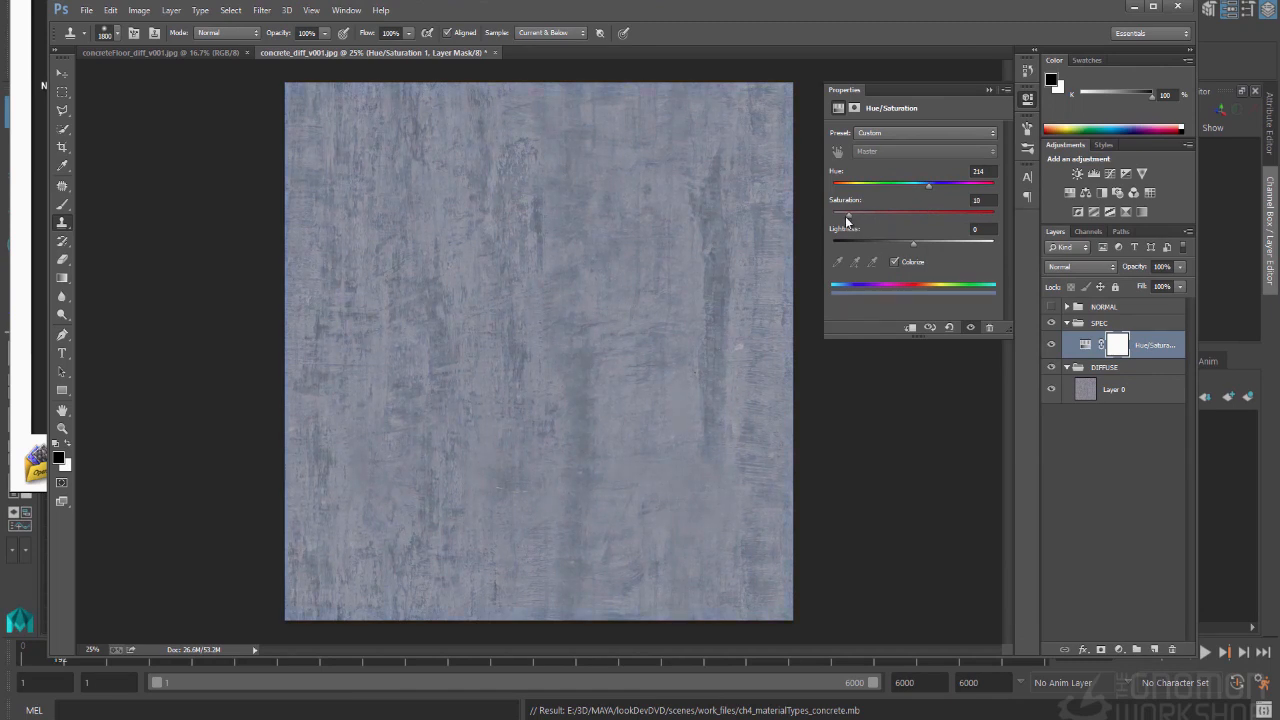
left_click_drag(845, 216, 971, 224)
left_click(894, 262)
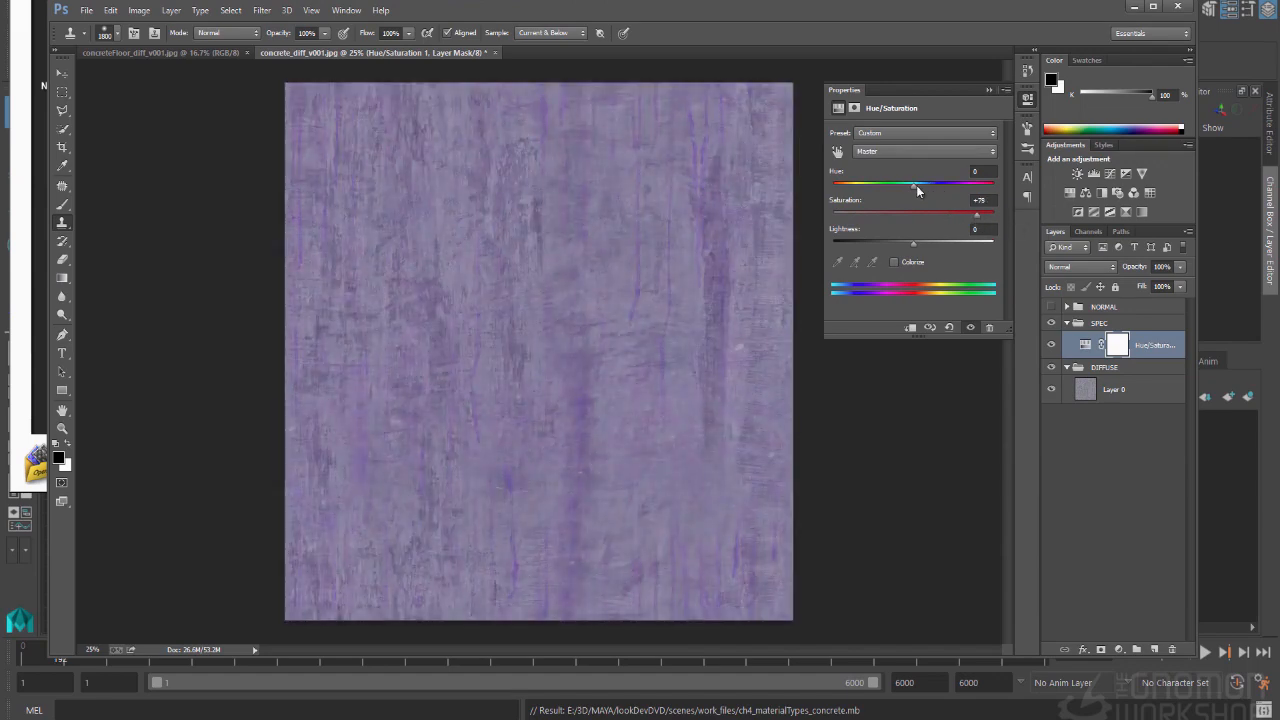
Shift the Hue/Saturation layer's hue into the negative range and lower its saturation to -48.
left_click_drag(914, 185, 884, 203)
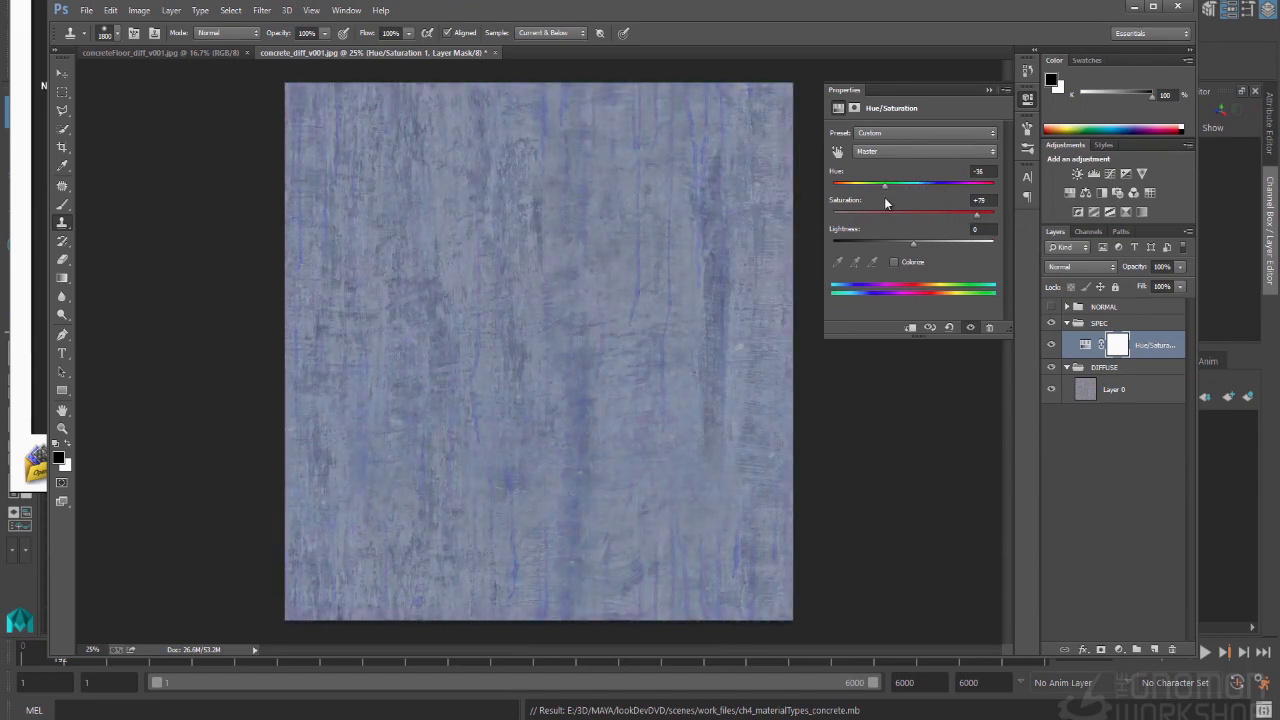
left_click_drag(968, 217, 880, 220)
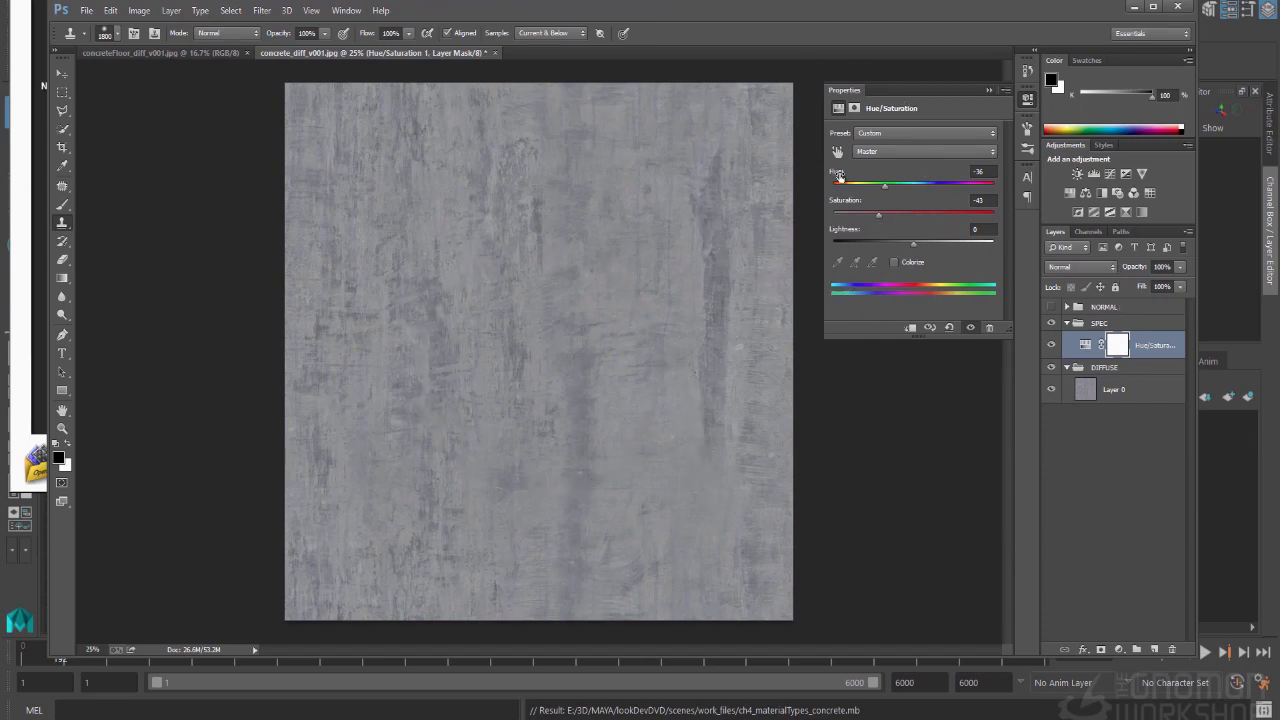
left_click_drag(880, 216, 884, 216)
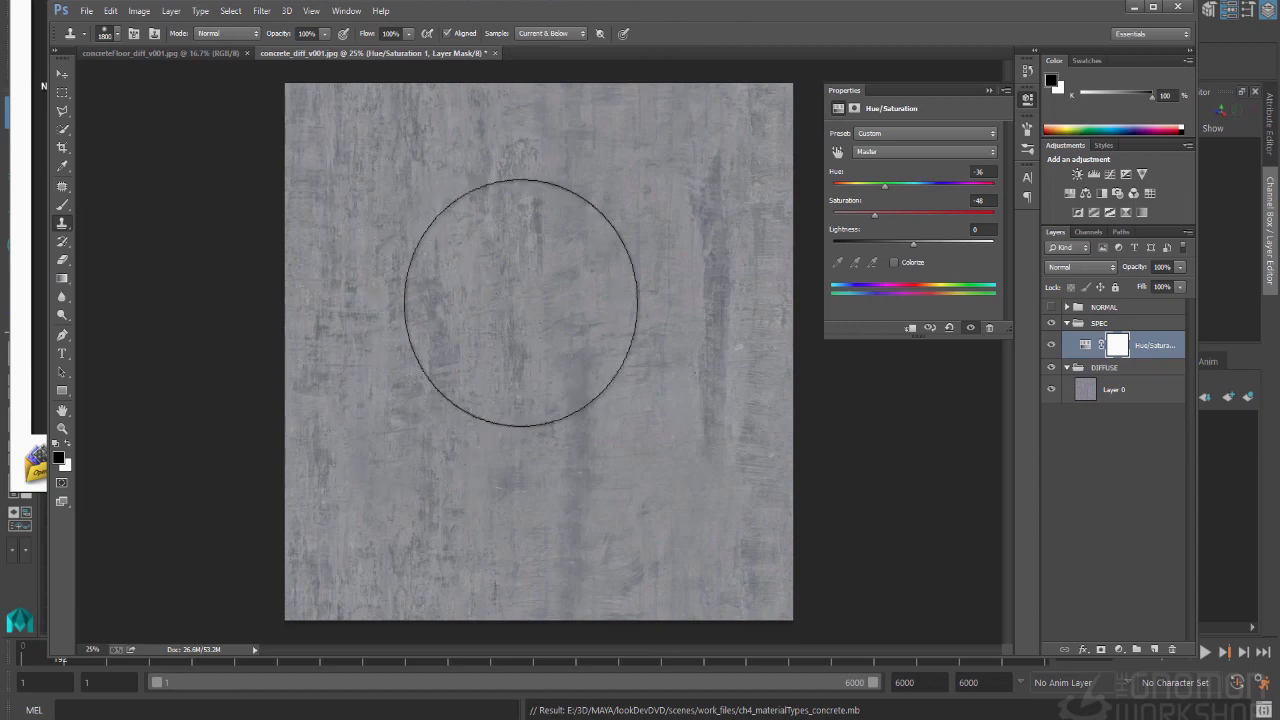
Reduce the Clone Stamp brush size to 300.
key("bracketleft")
key("bracketleft")
key("bracketleft")
key("bracketleft")
key("bracketleft")
key("bracketleft")
key("bracketleft")
key("bracketleft")
key("bracketleft")
key("bracketleft")
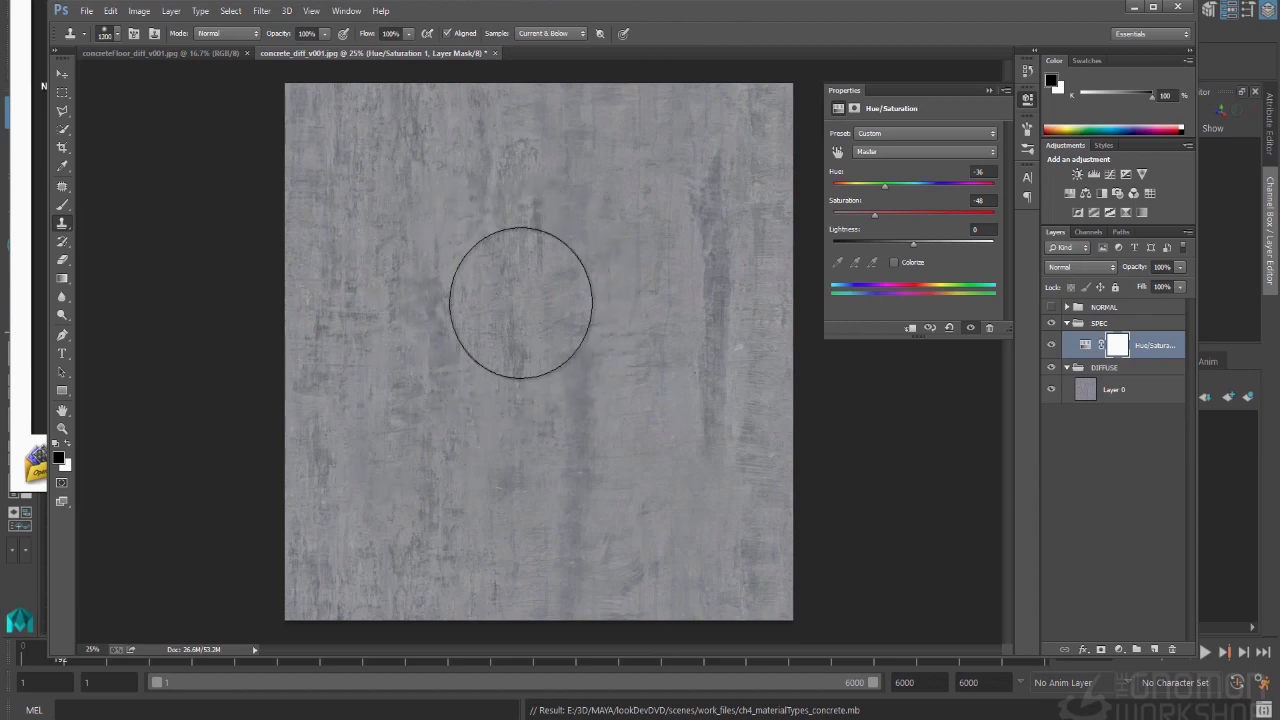
key("bracketleft")
key("bracketleft")
key("bracketleft")
key("bracketleft")
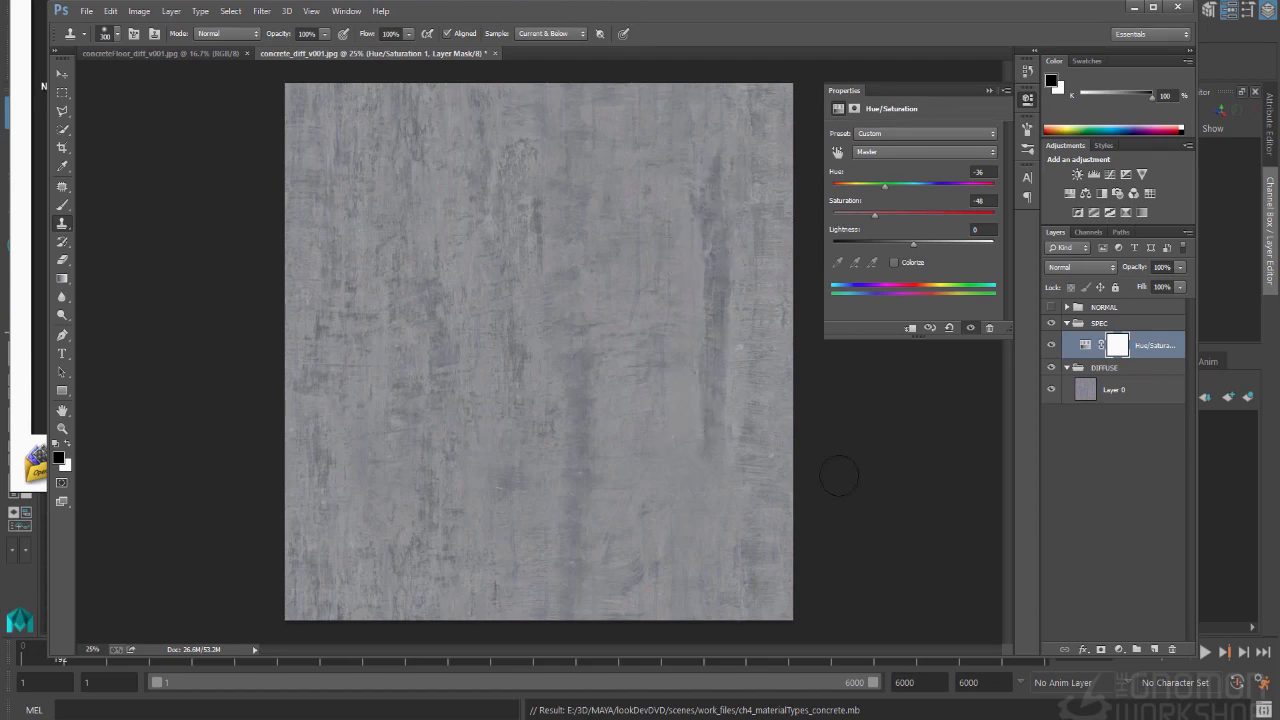
Add an Invert adjustment layer to the SPEC group and place it below the Hue/Saturation layer.
left_click(1119, 650)
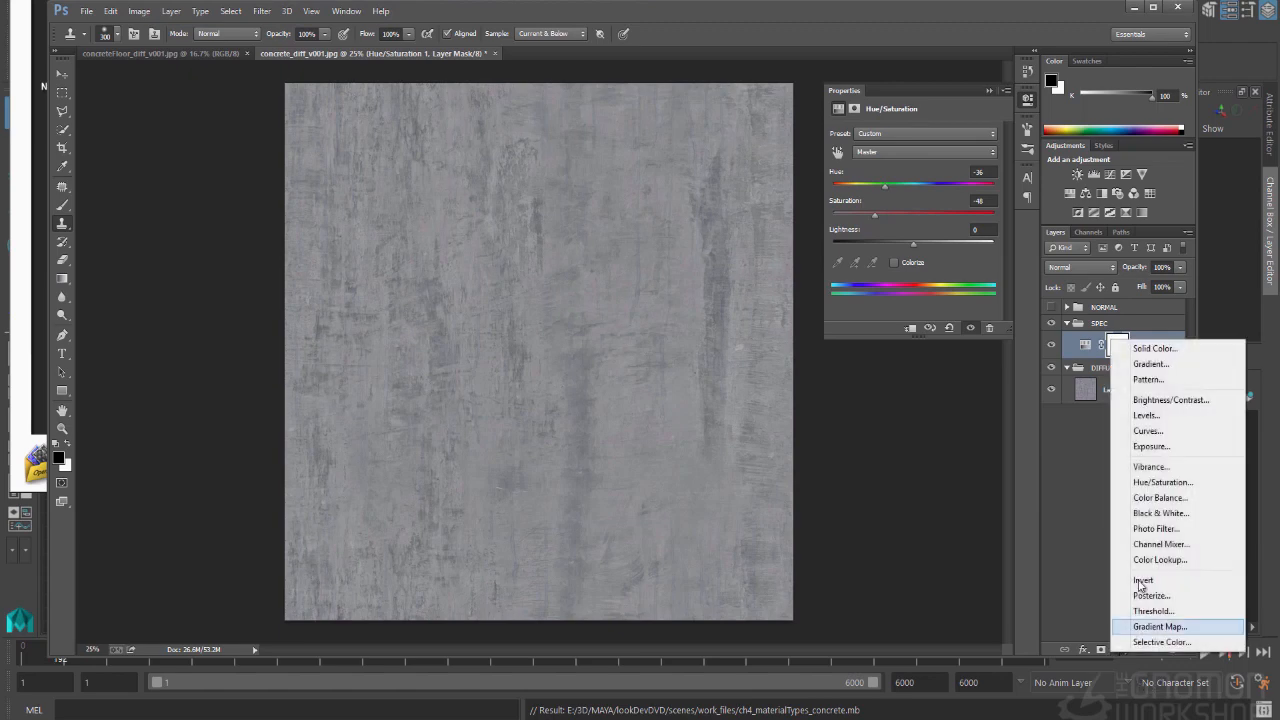
left_click(1150, 579)
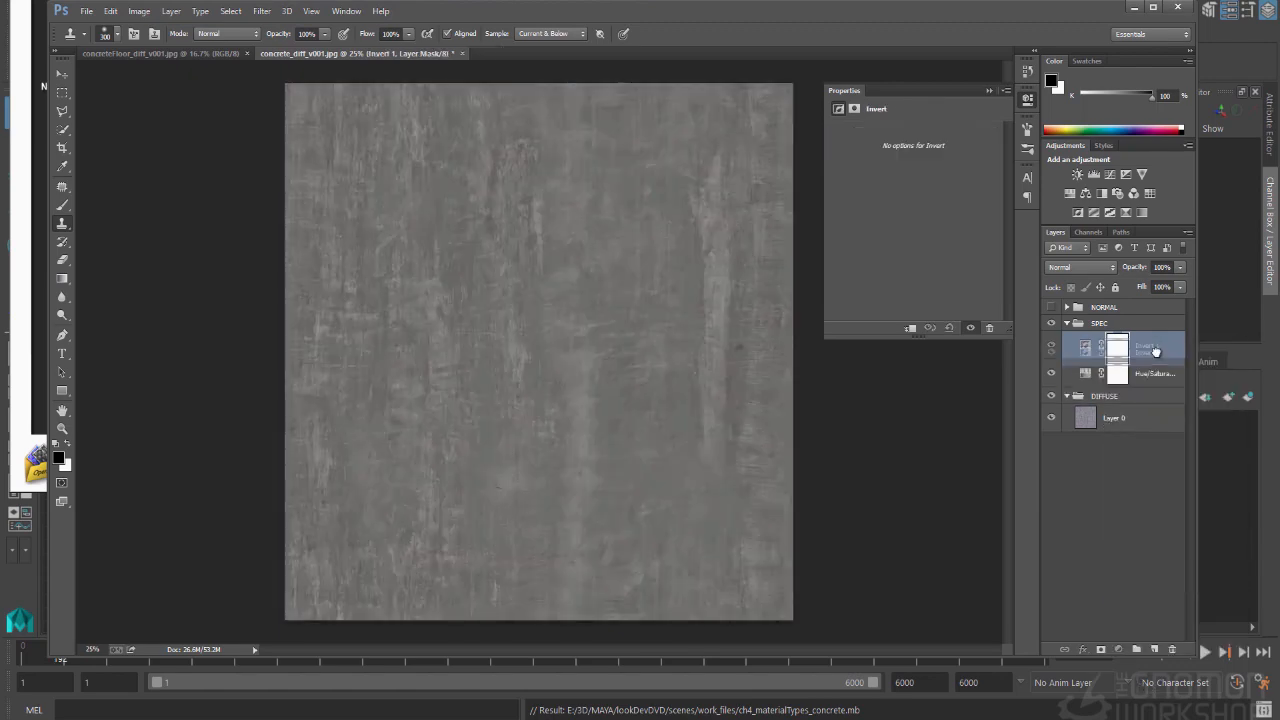
left_click_drag(1157, 350, 1162, 388)
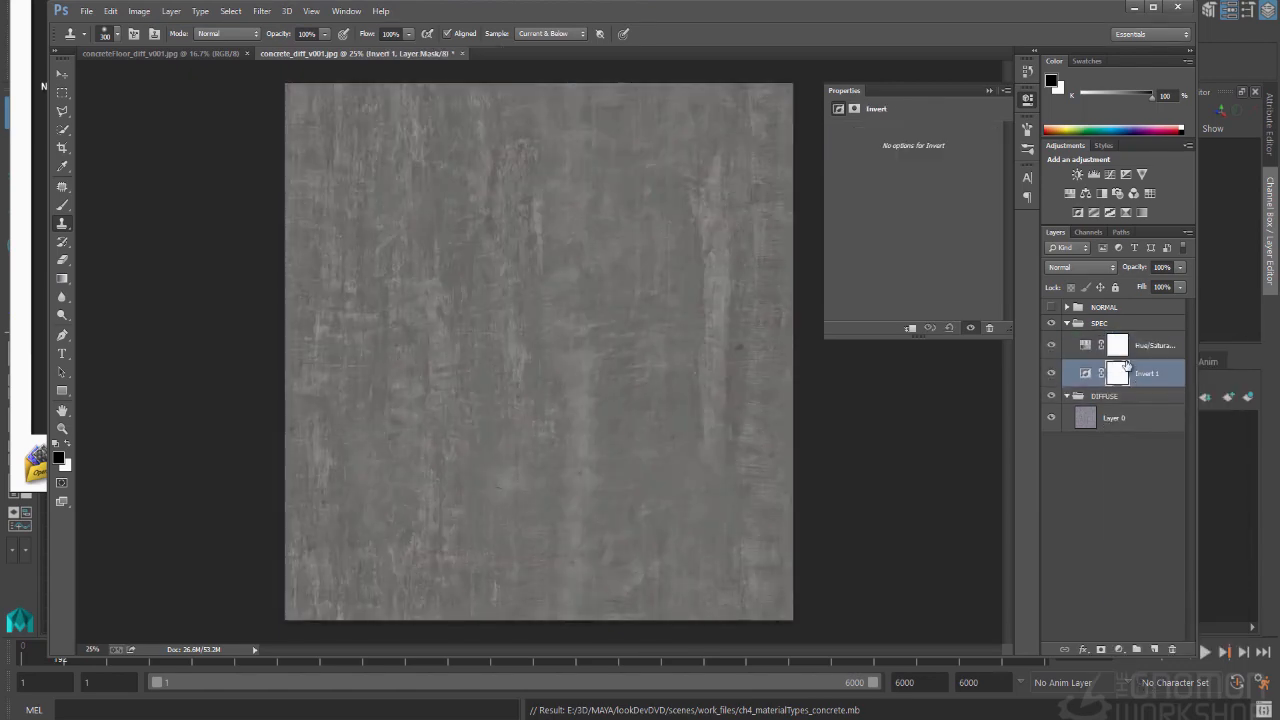
Add a Levels adjustment at the top of the SPEC group with input black 63 and input white 168.
left_click(1119, 650)
left_click(1146, 410)
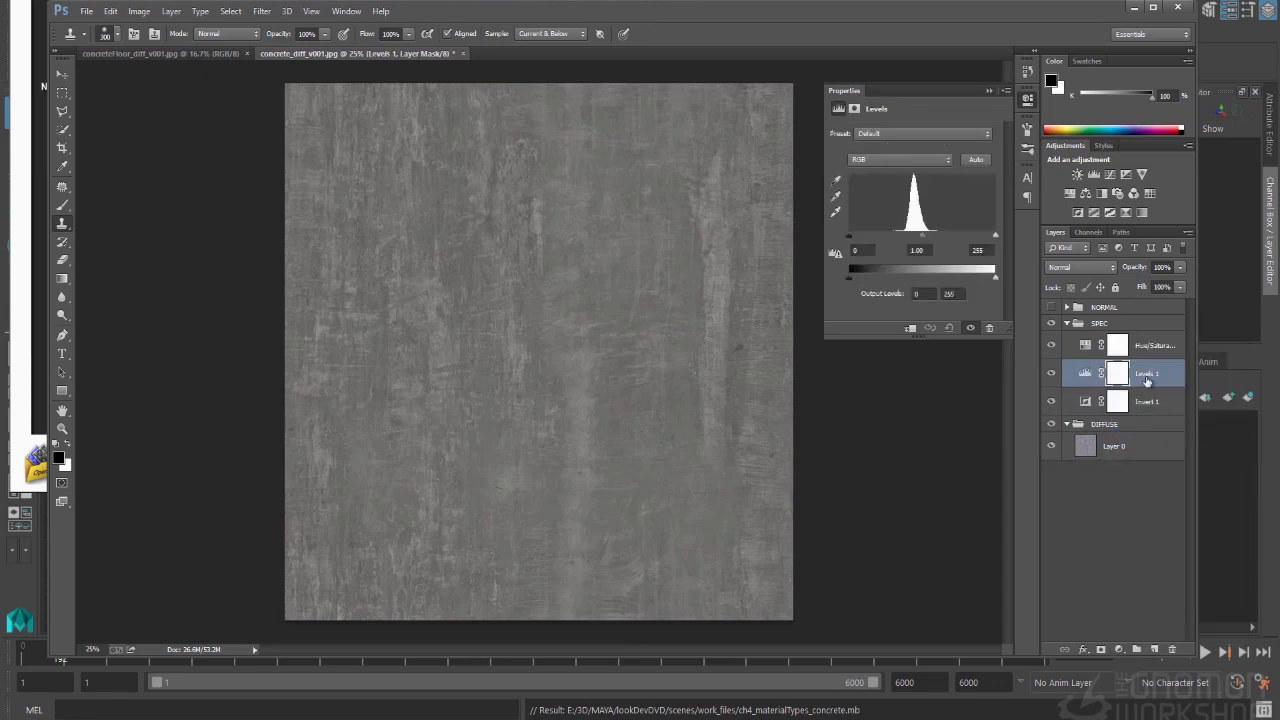
left_click_drag(1157, 343, 1140, 348)
left_click(1085, 345)
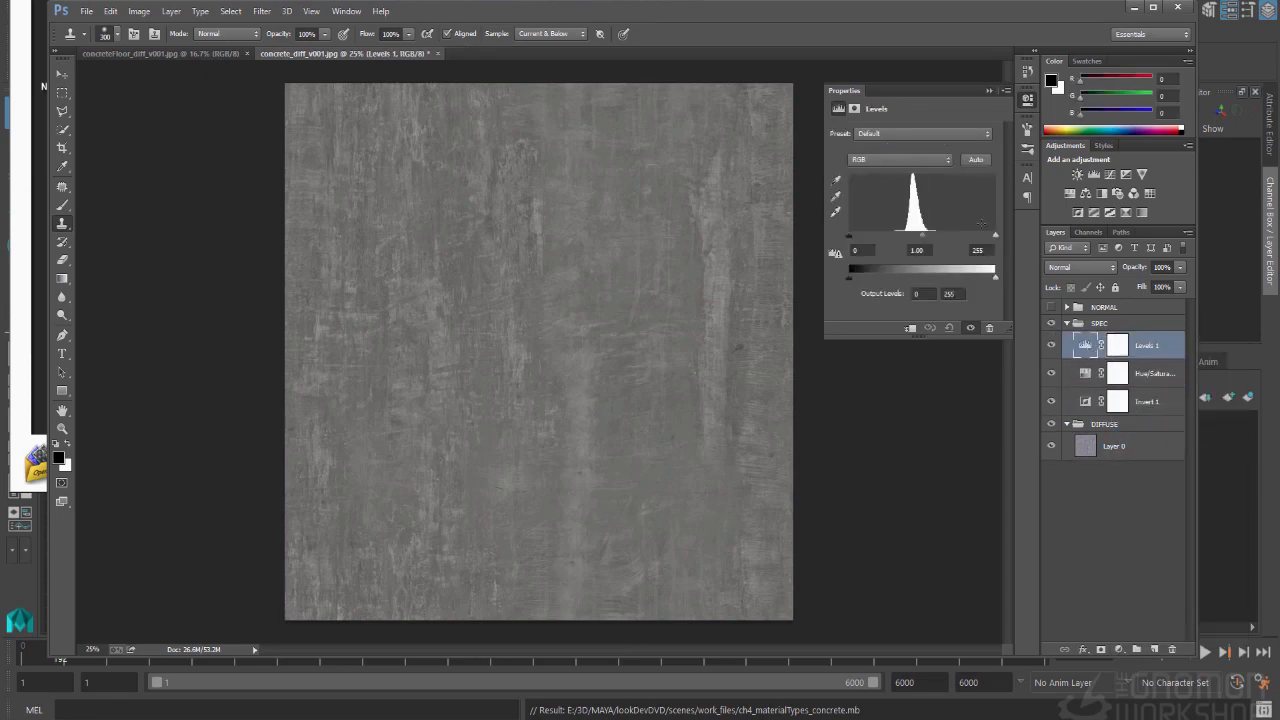
left_click_drag(996, 242, 946, 250)
left_click_drag(850, 237, 885, 240)
Shift the Hue/Saturation layer's hue far into the positive range for a cool blue-grey tint.
left_click(1085, 373)
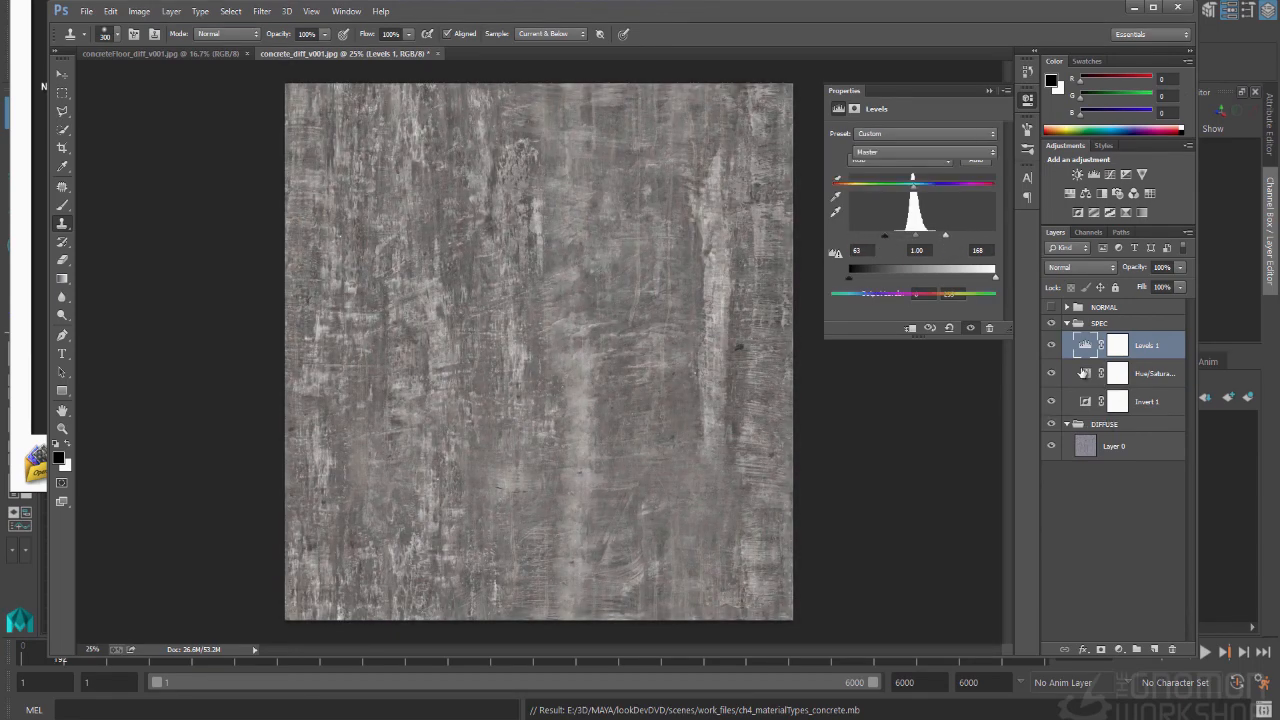
left_click_drag(884, 190, 973, 193)
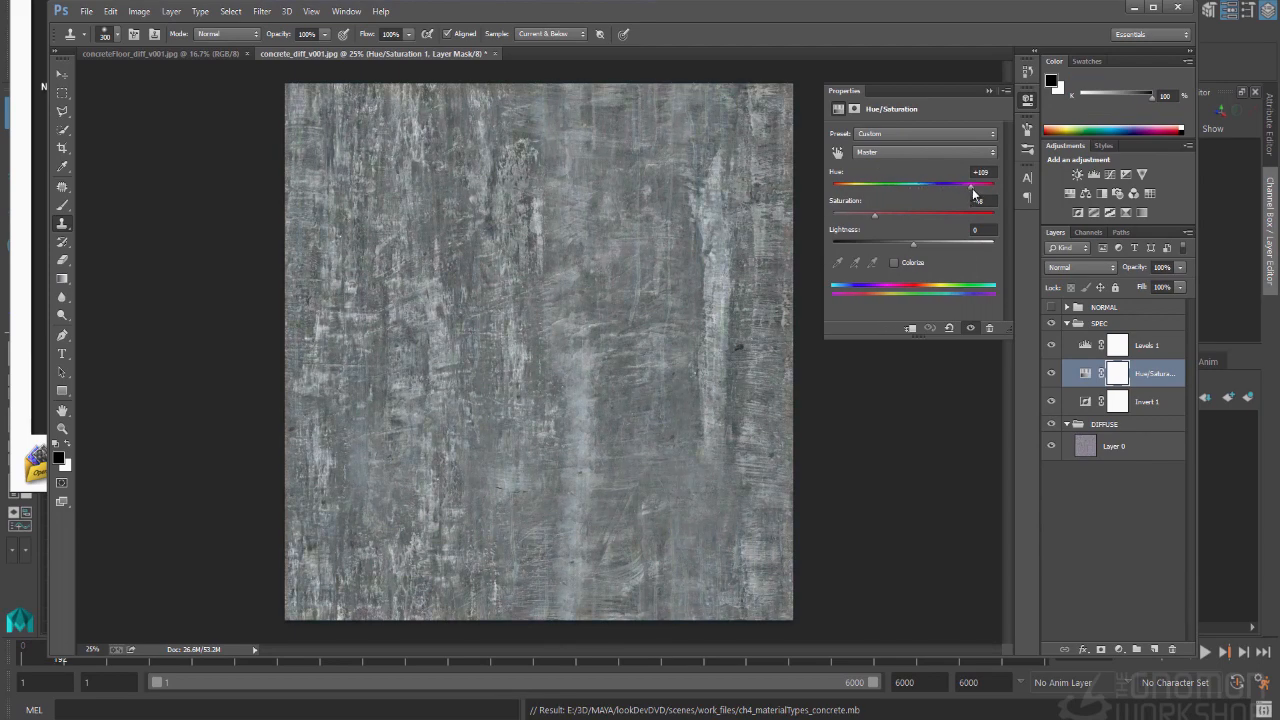
Increase the contrast of the Levels adjustment with input black 80, midtone 0.57 and input white 153.
left_click(1088, 347)
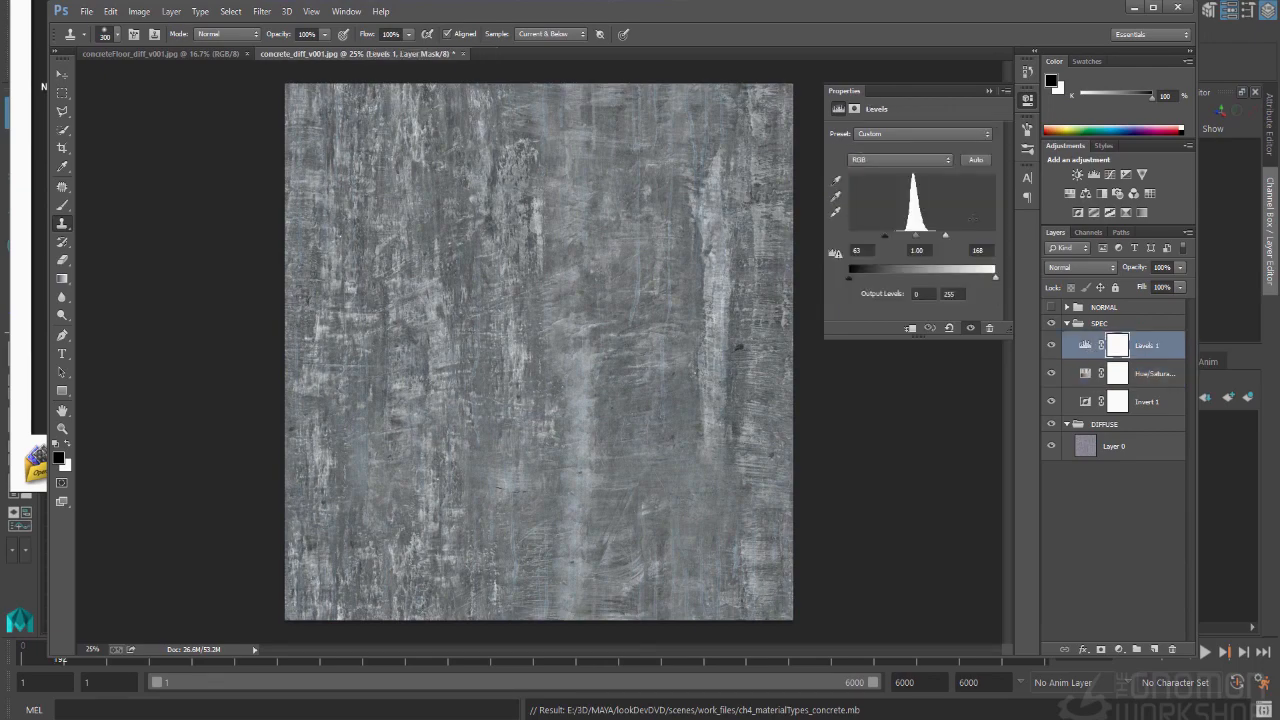
left_click_drag(946, 240, 895, 242)
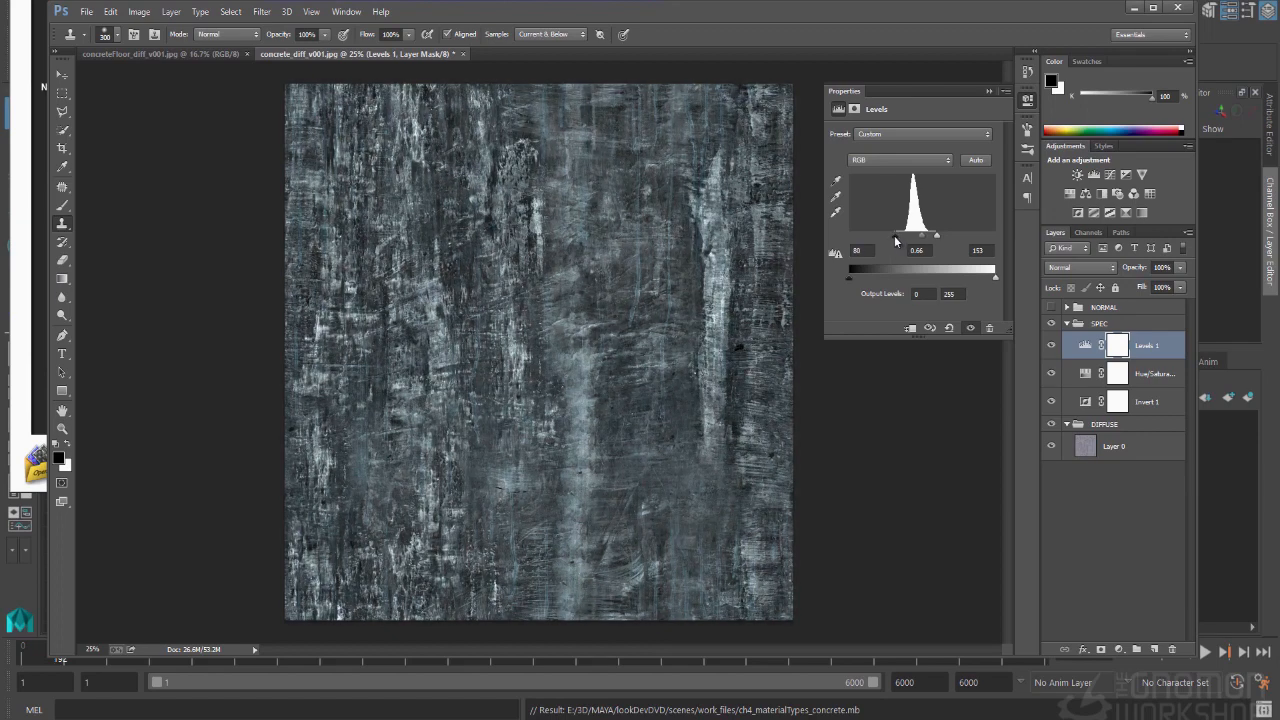
left_click_drag(894, 241, 897, 242)
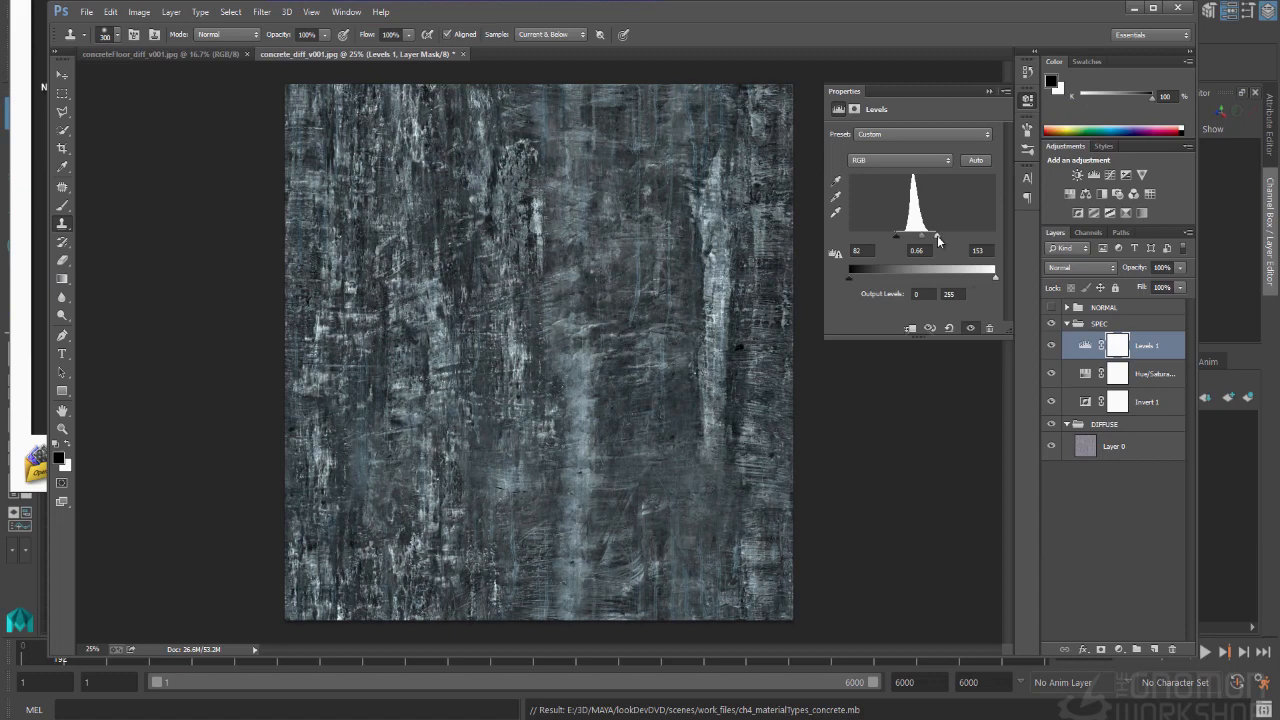
left_click_drag(897, 240, 924, 243)
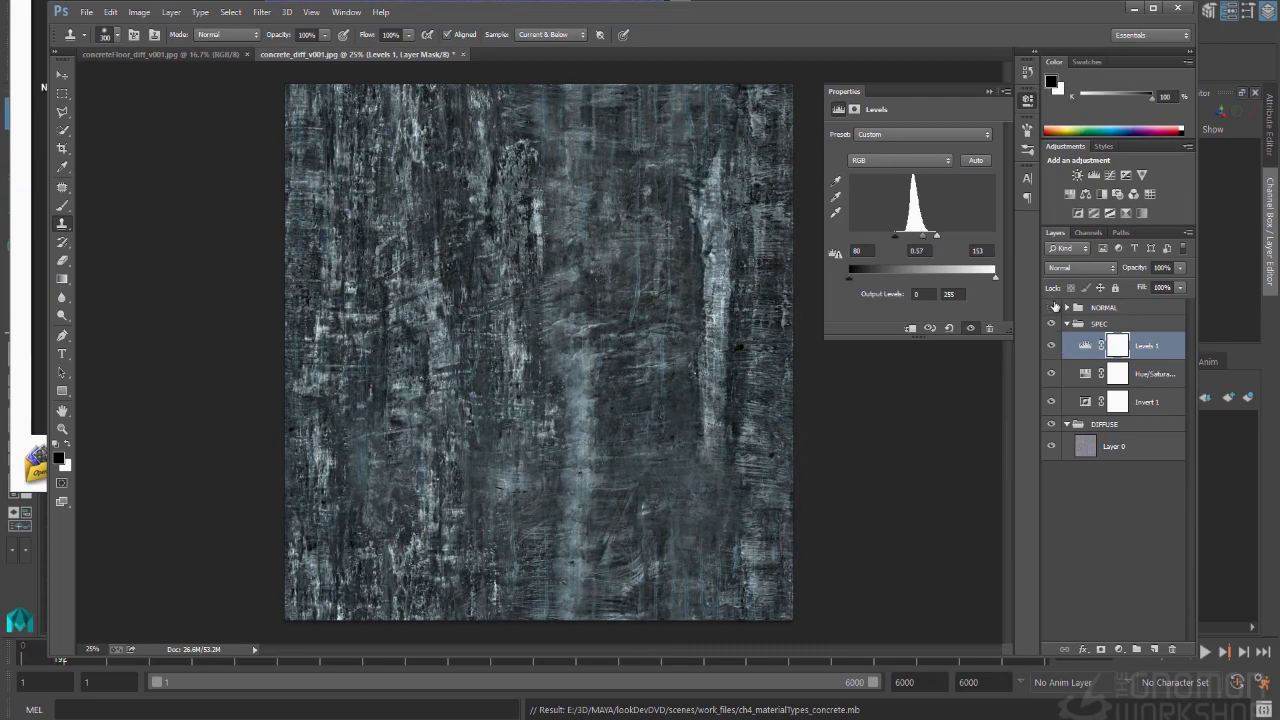
Show and expand the NORMAL group and select the normal map layer inside it.
left_click(1052, 307)
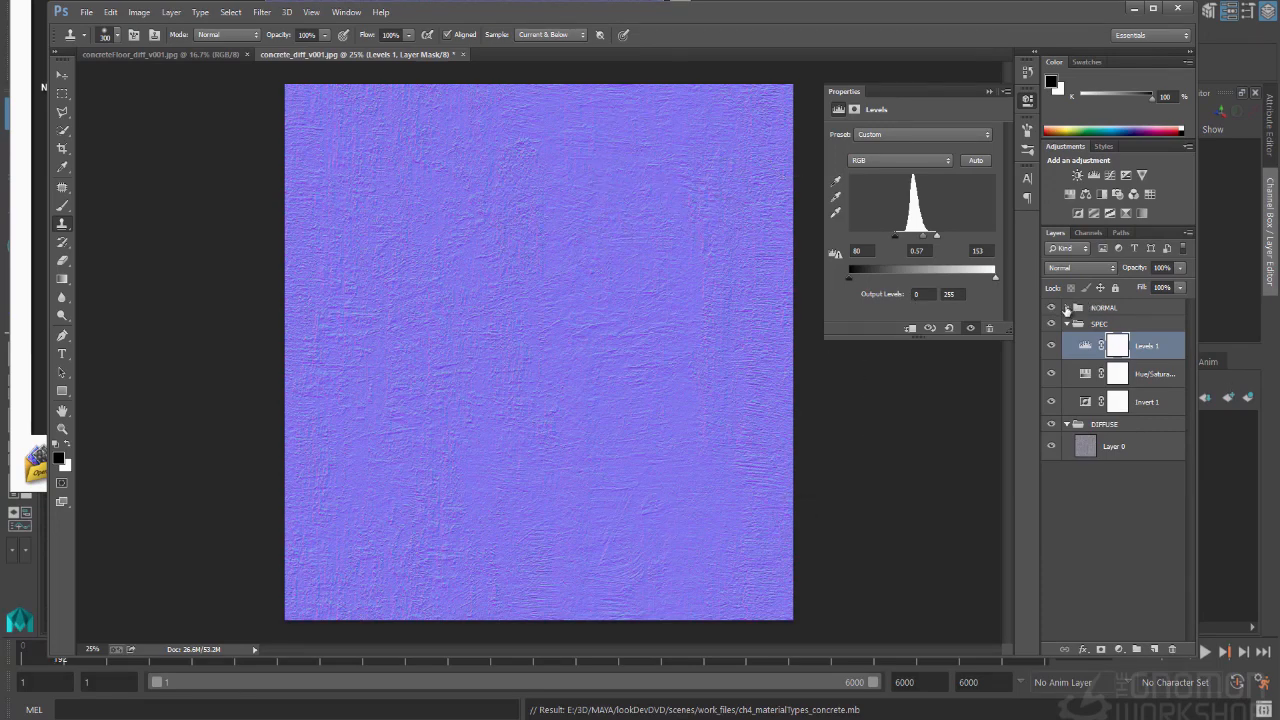
left_click(1066, 308)
left_click(1105, 338)
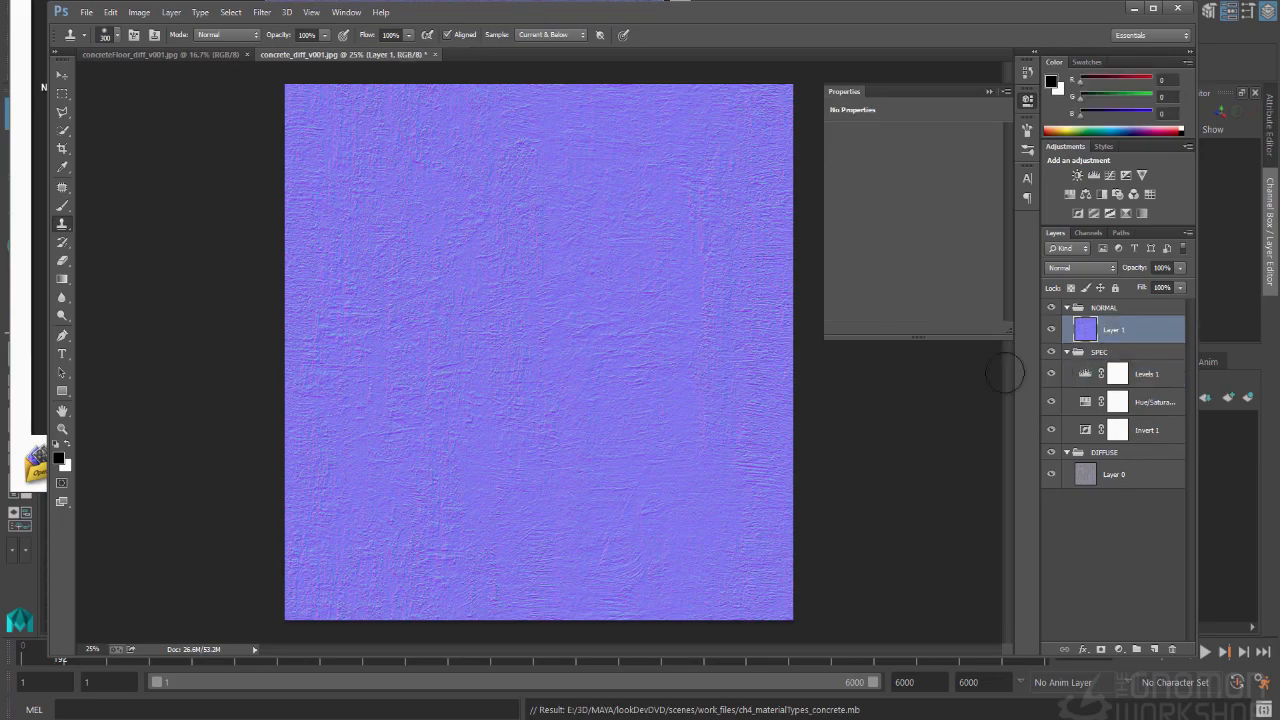
Save the layered document as a Photoshop file named concrete_v001.psd in the concrete textures folder.
key("ctrl+shift+s")
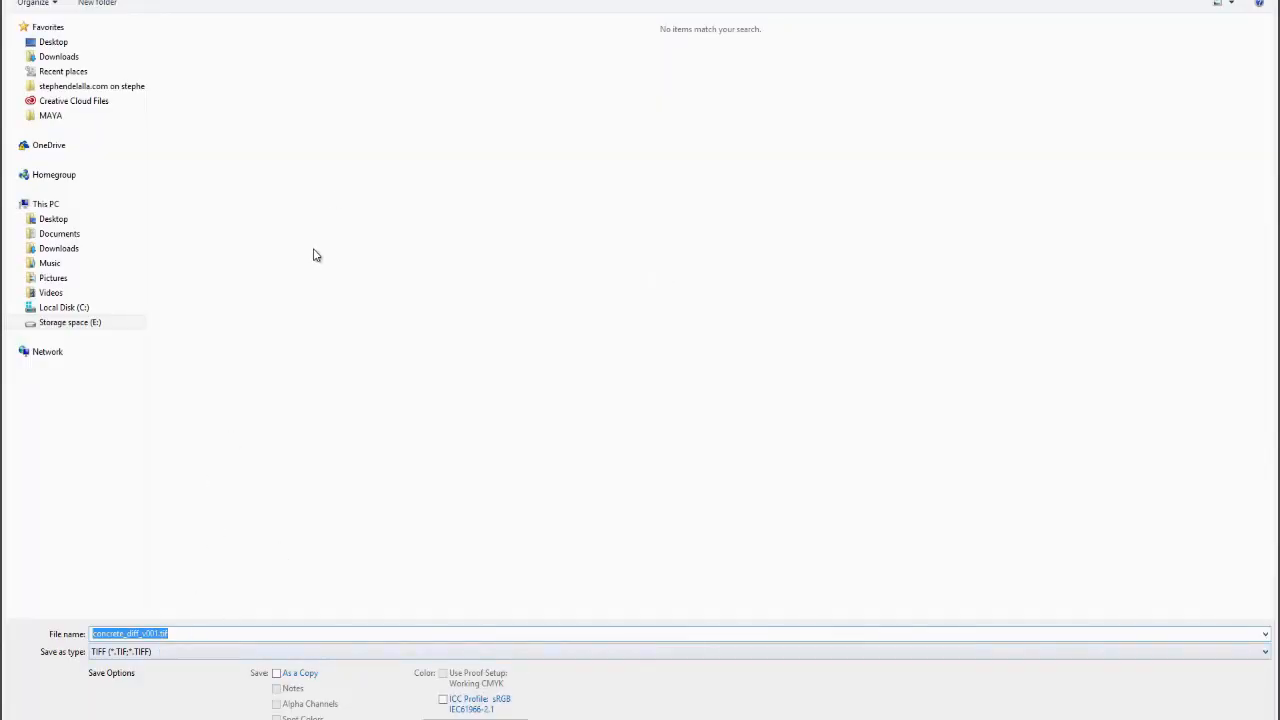
left_click(181, 636)
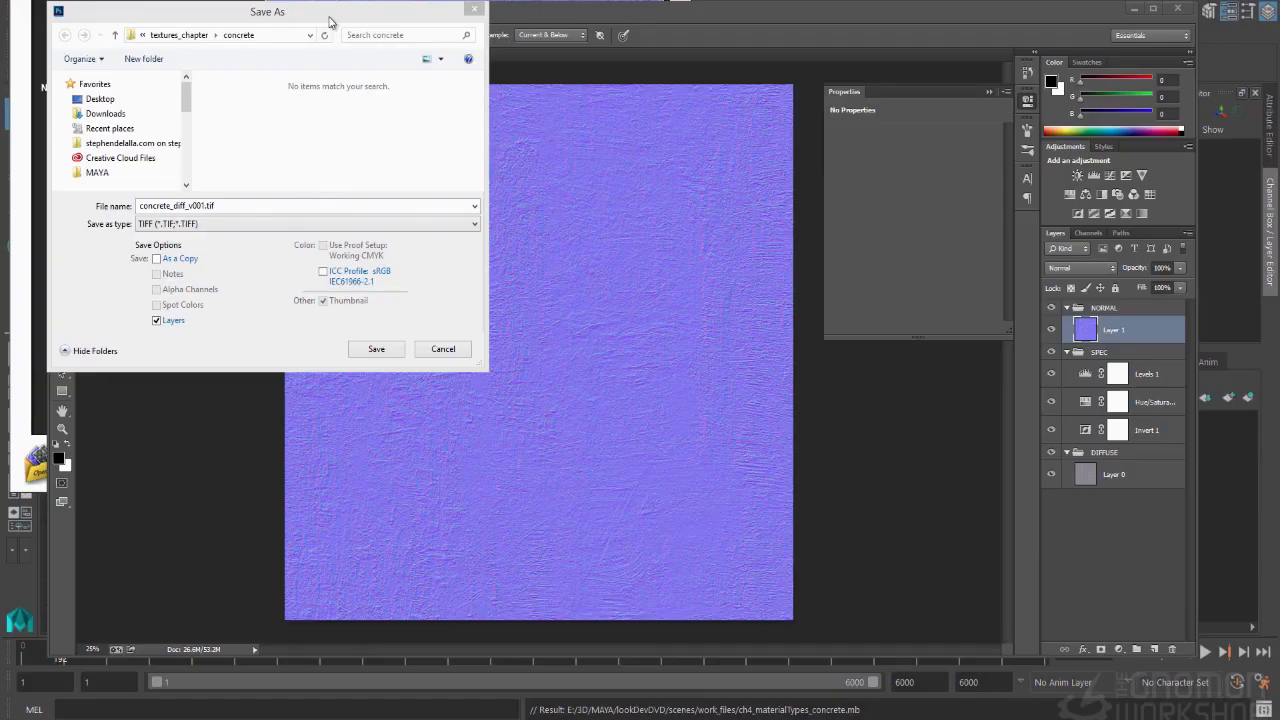
left_click_drag(330, 22, 605, 158)
left_click(446, 361)
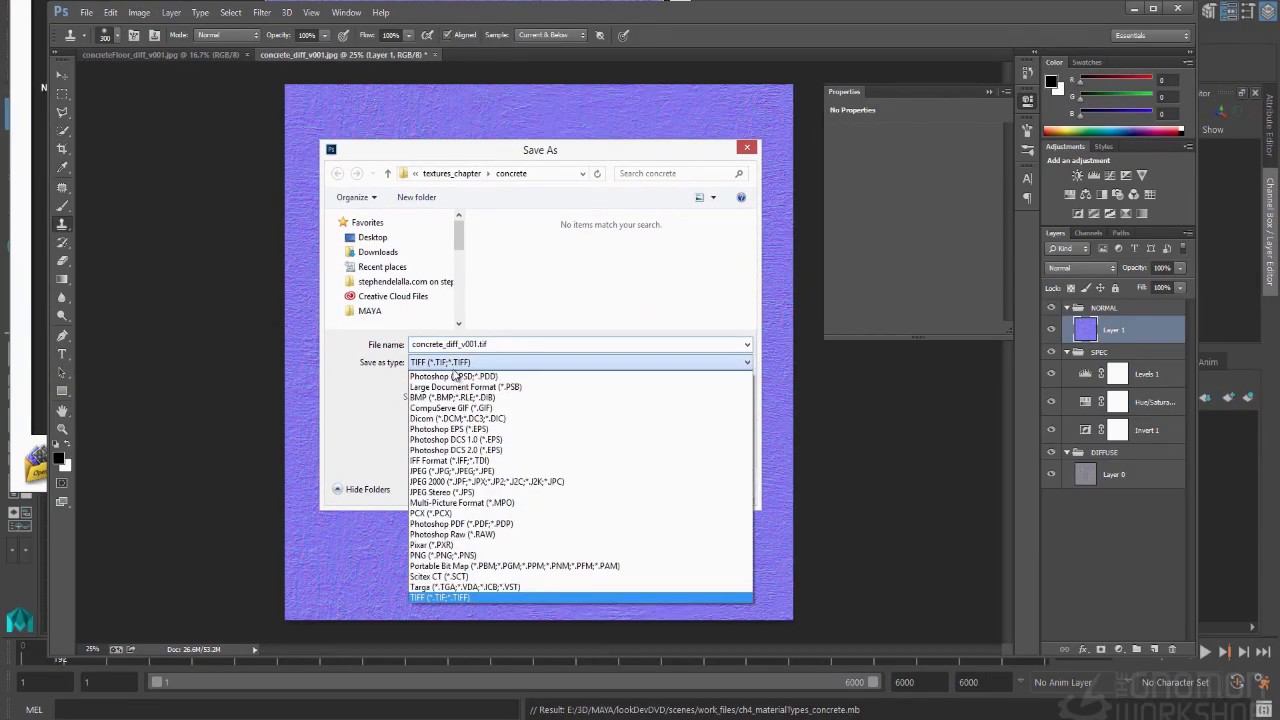
left_click(455, 377)
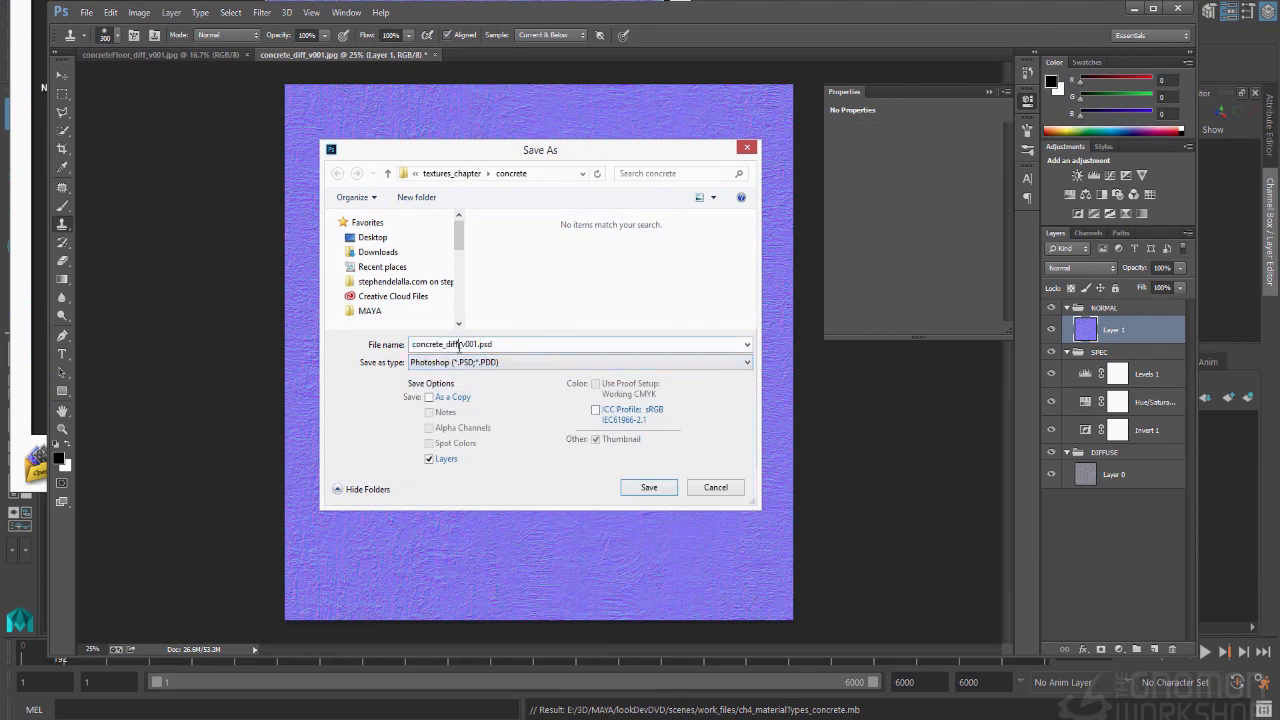
key("BackSpace")
left_click(647, 488)
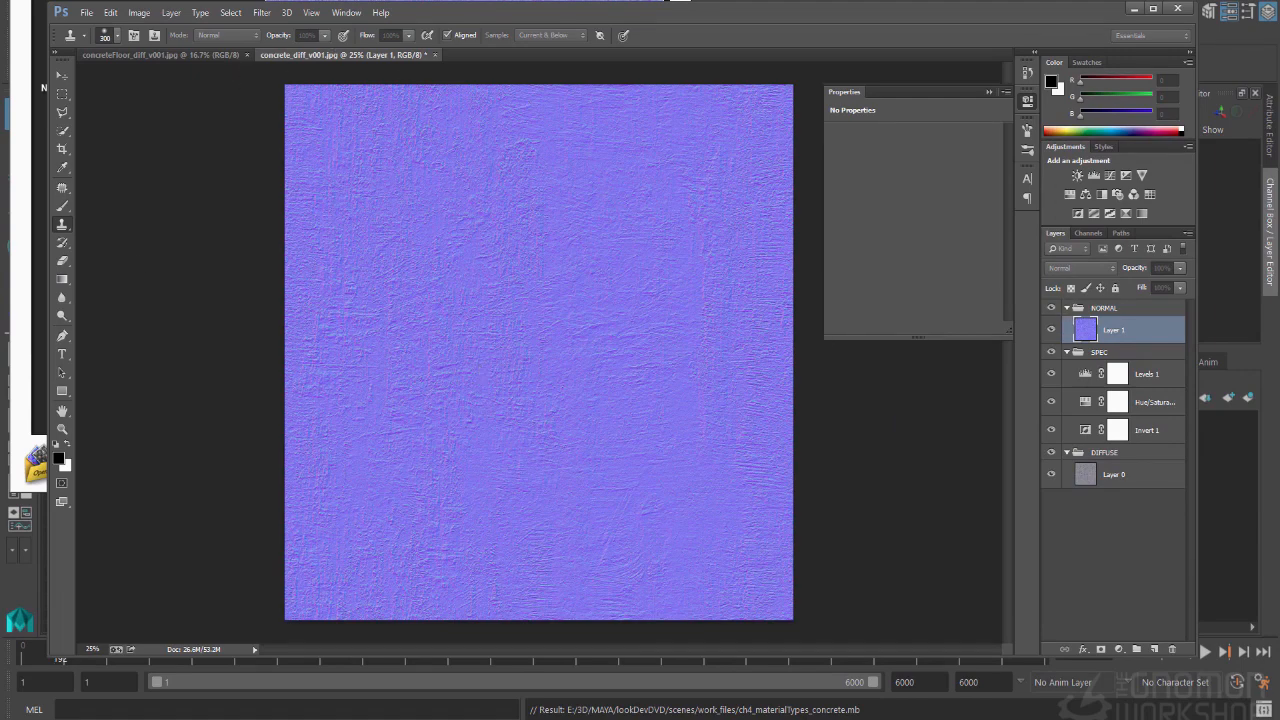
left_click(712, 262)
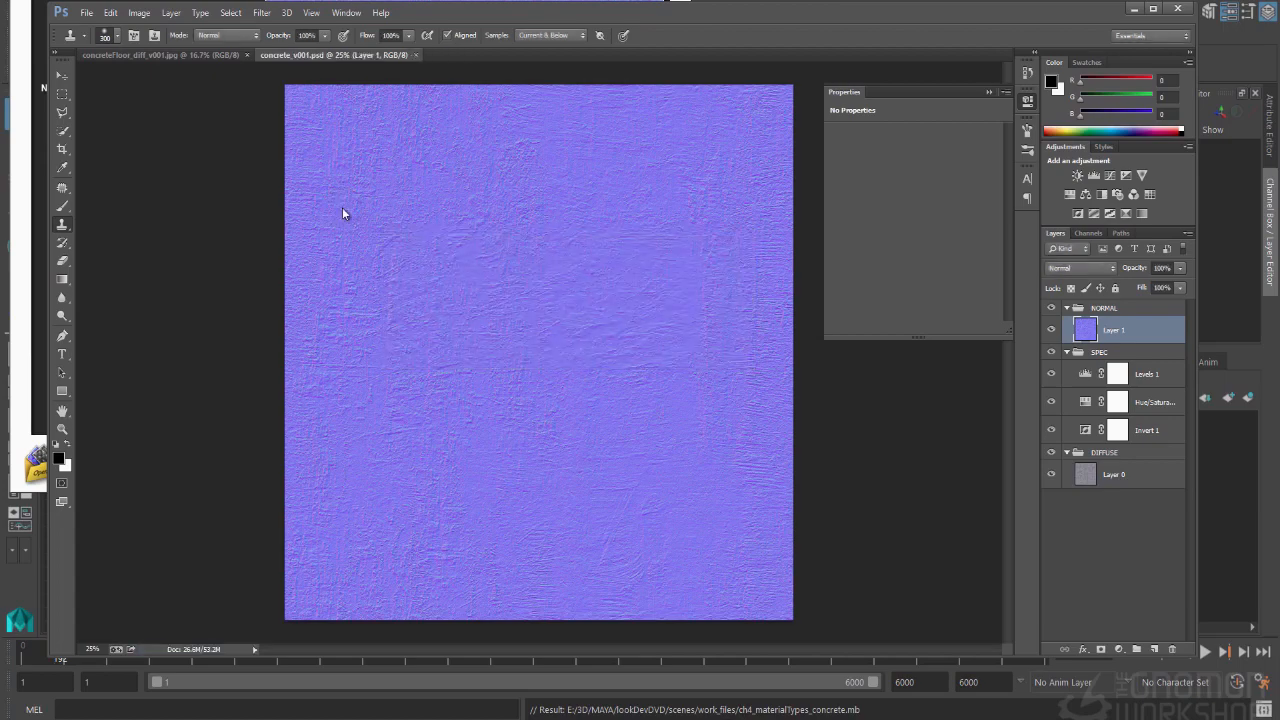
Save the normal map as a TIFF copy named concrete_normal_v001.tif with LZW compression and layers discarded.
key("ctrl+shift+s")
left_click(428, 362)
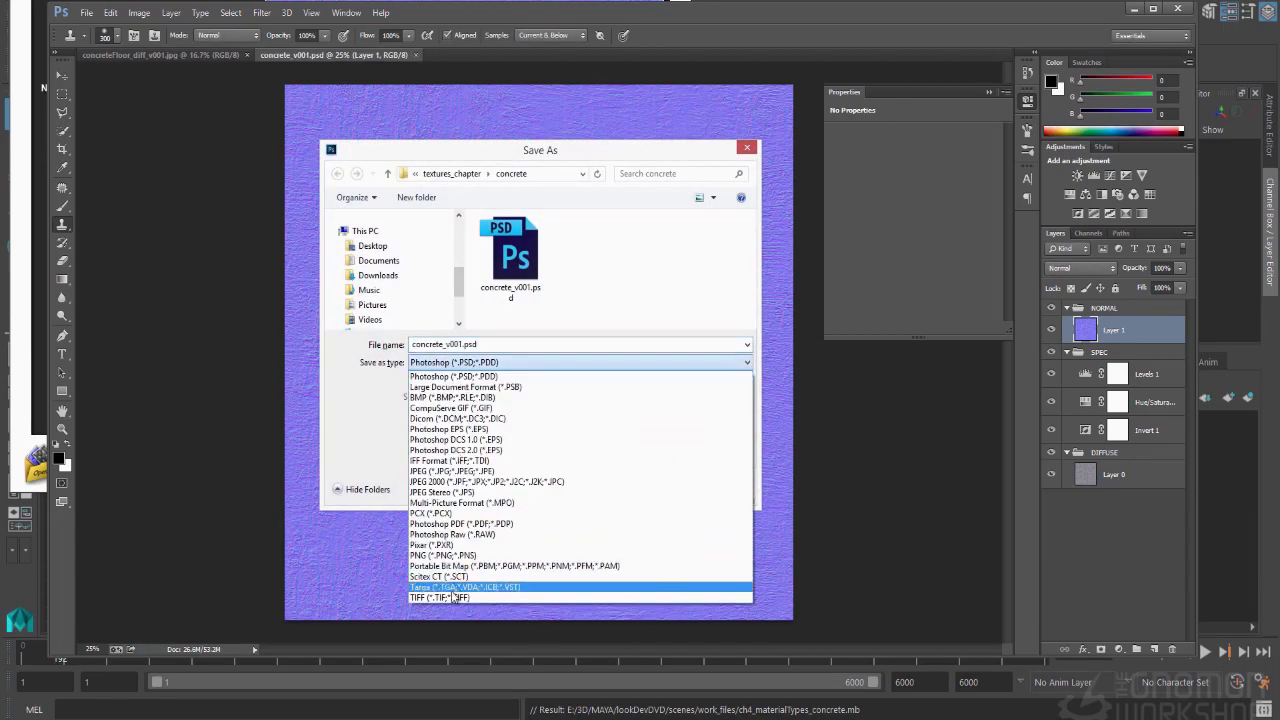
left_click(456, 597)
double_click(445, 347)
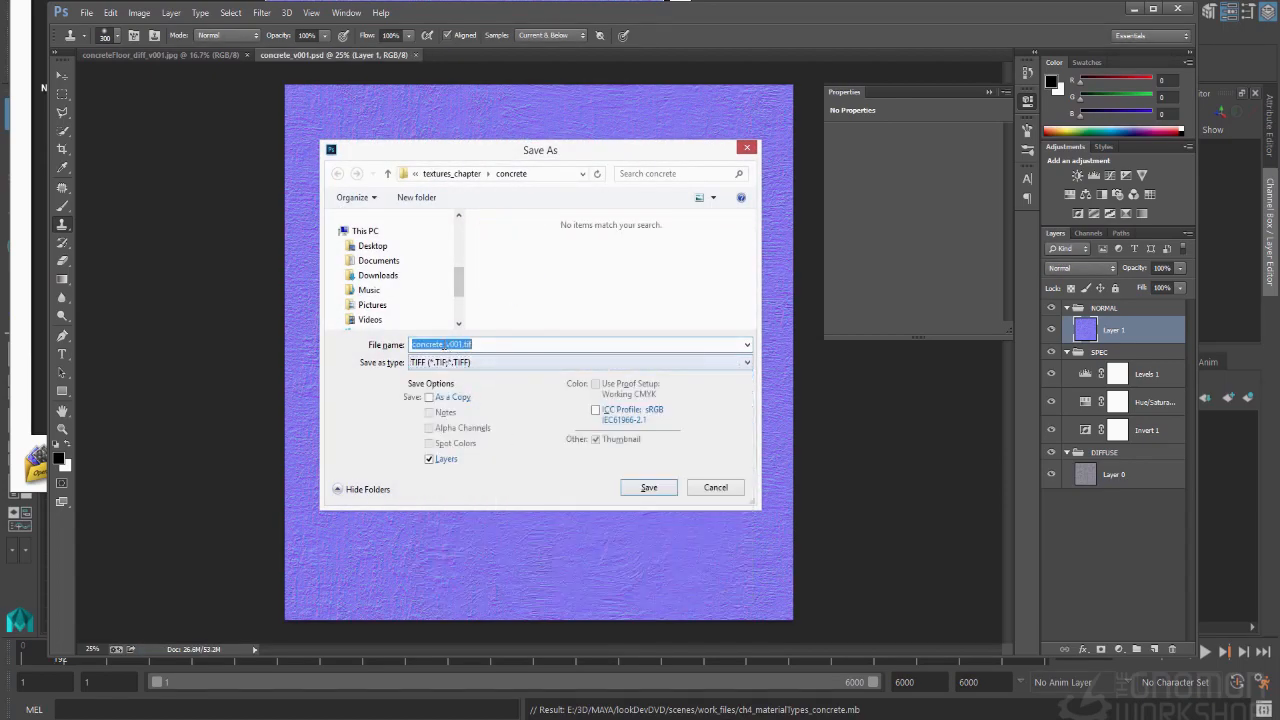
left_click(444, 345)
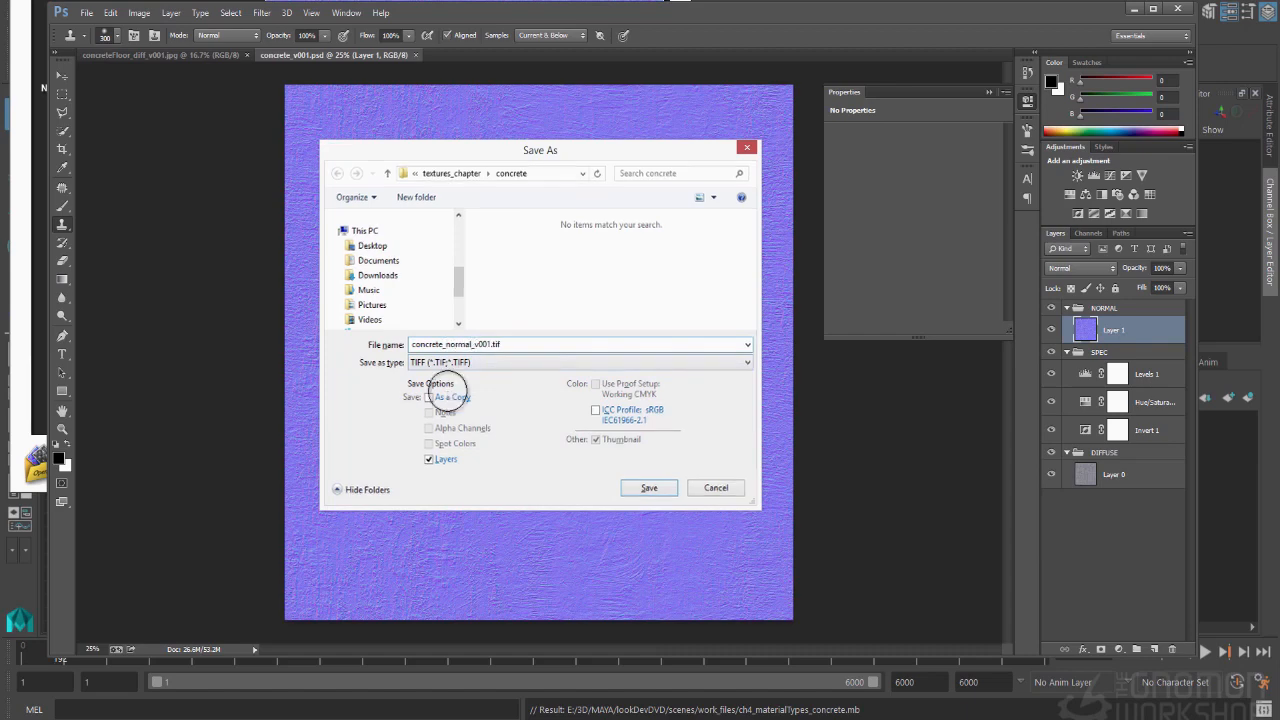
key("Return")
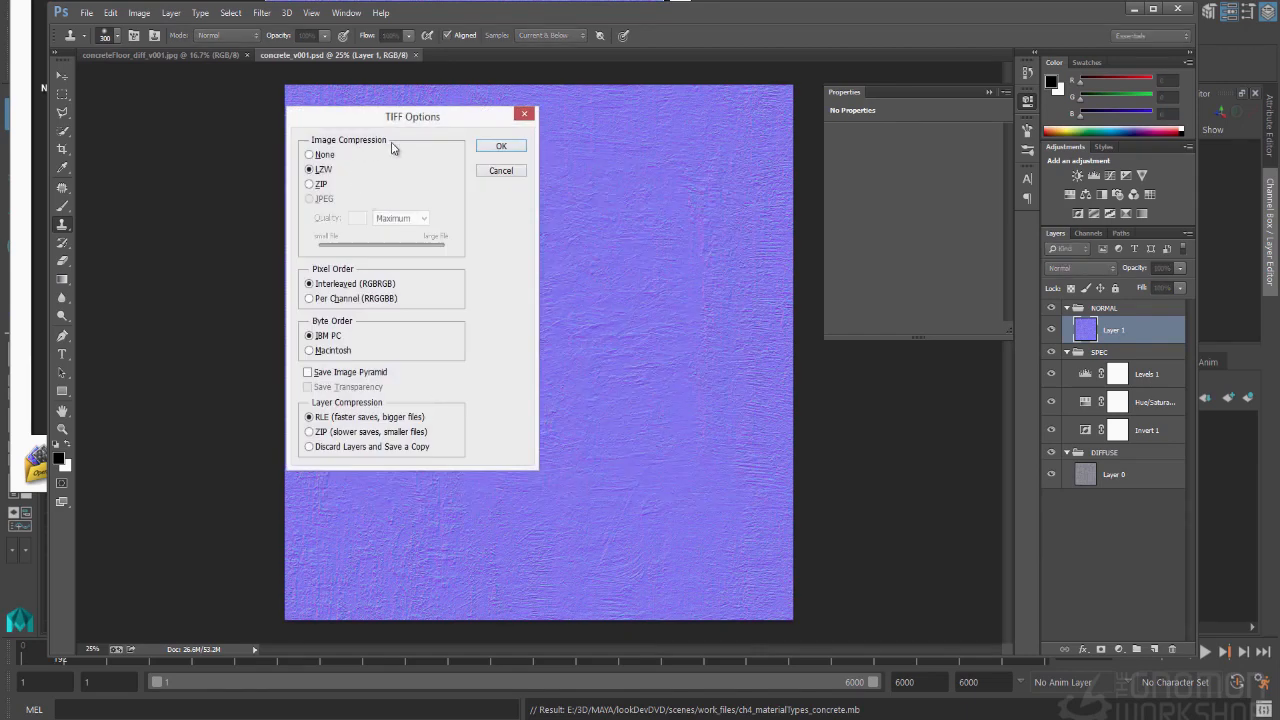
left_click(331, 447)
left_click(500, 147)
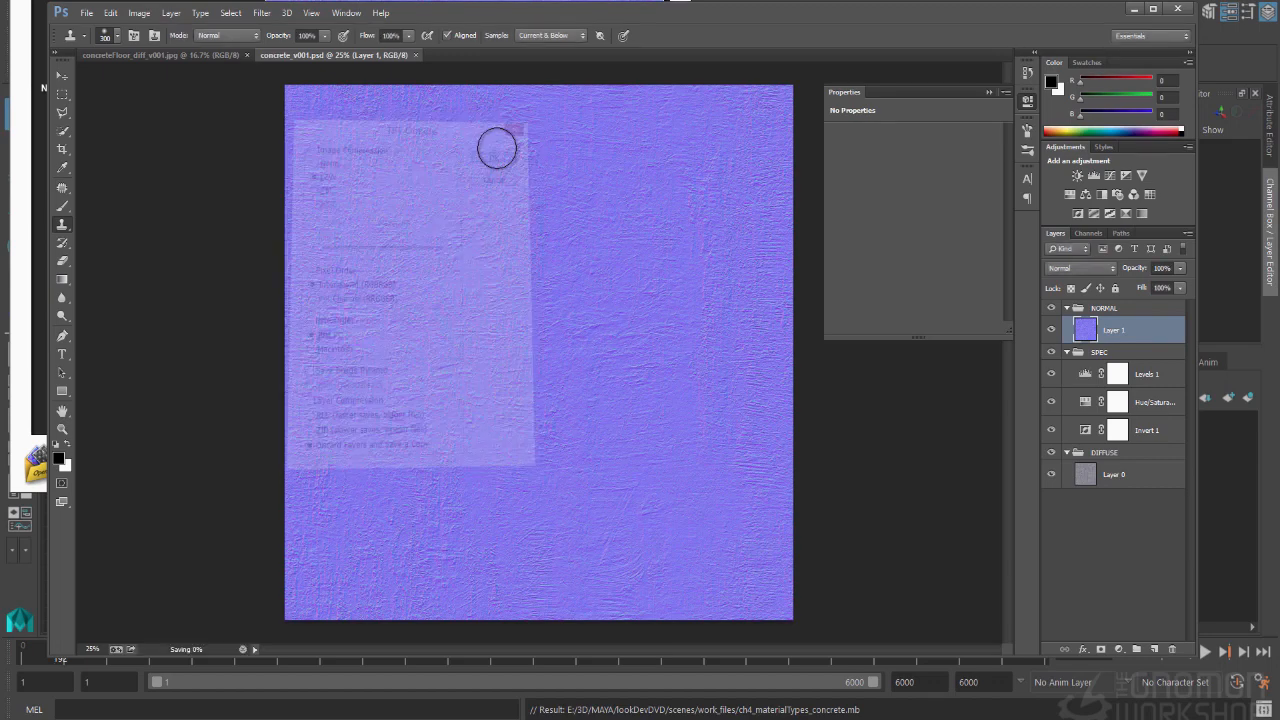
Hide the NORMAL group and save the specular map as a TIFF copy named concrete_spec_v001.tif with LZW compression and layers discarded.
left_click(1052, 309)
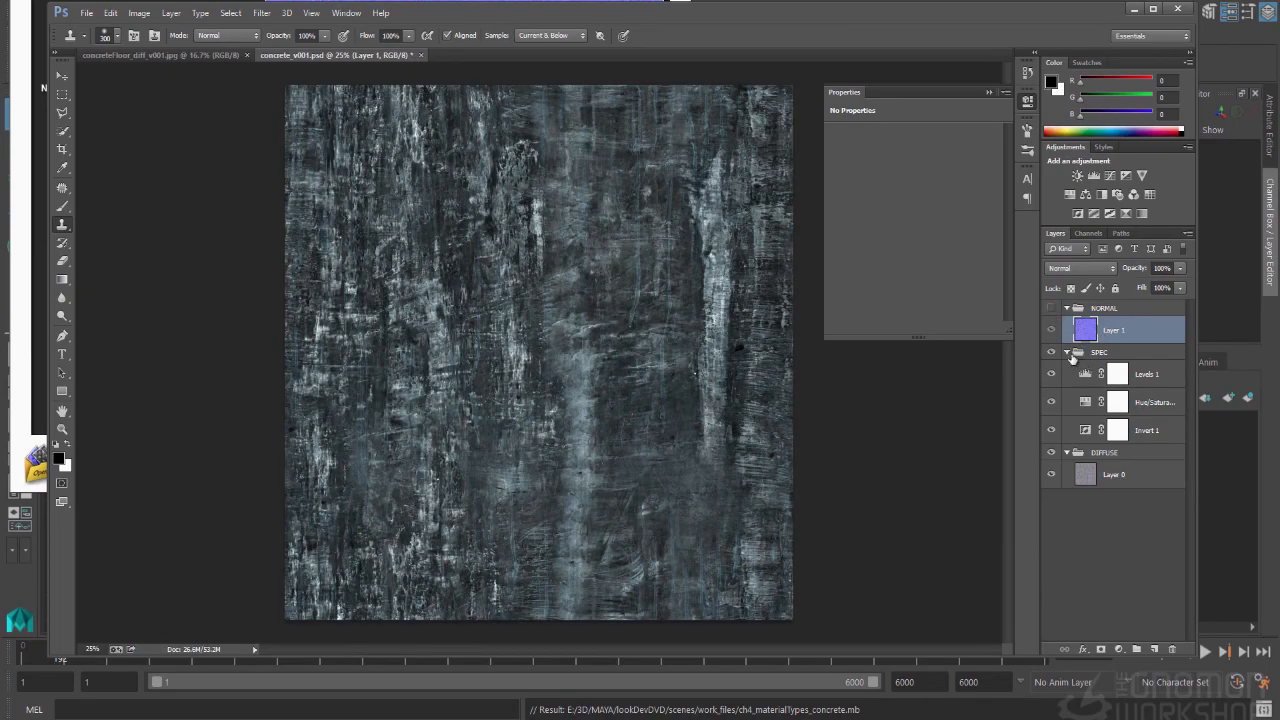
left_click(1072, 356)
key("ctrl+shift+s")
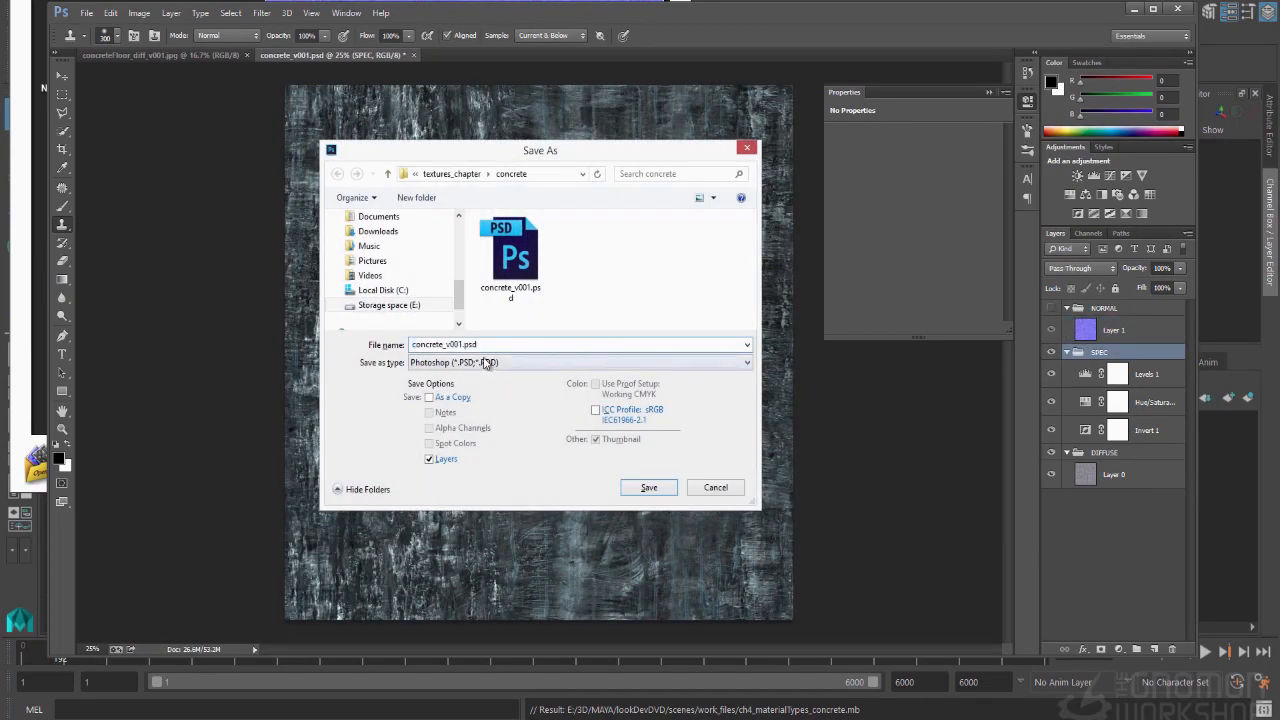
left_click(485, 363)
left_click(450, 585)
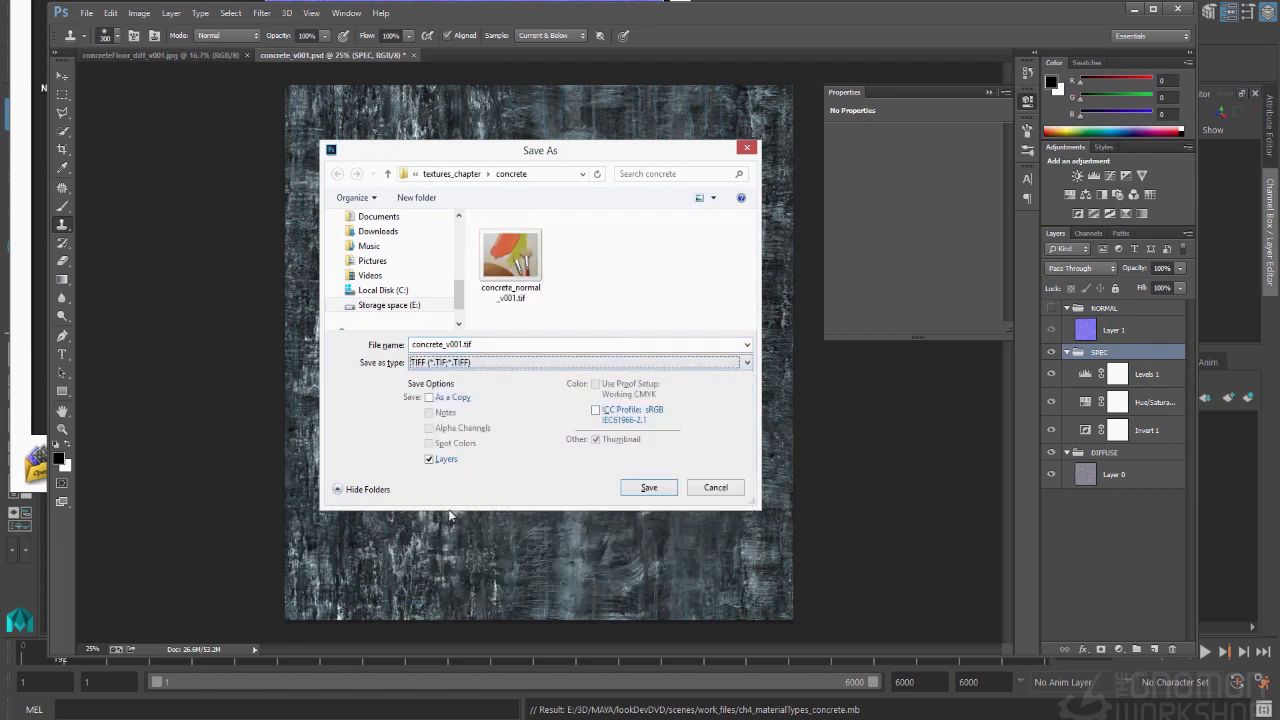
left_click(429, 461)
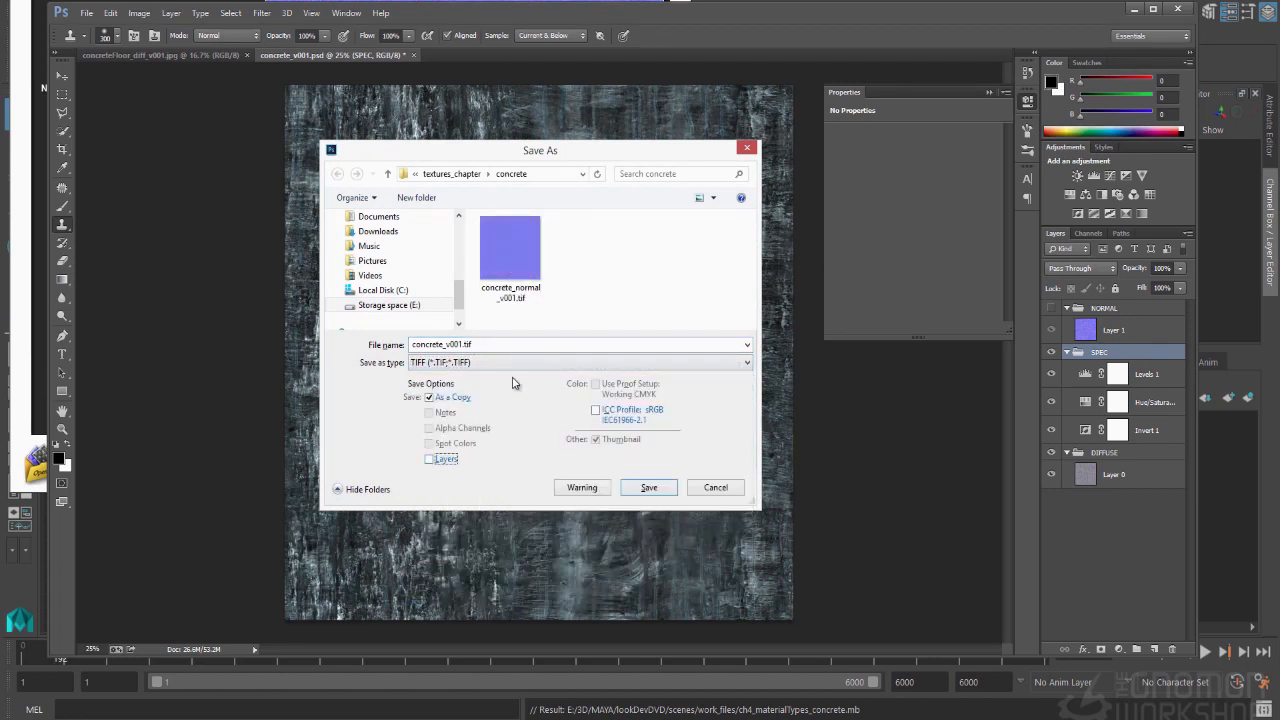
left_click(477, 345)
left_click(445, 344)
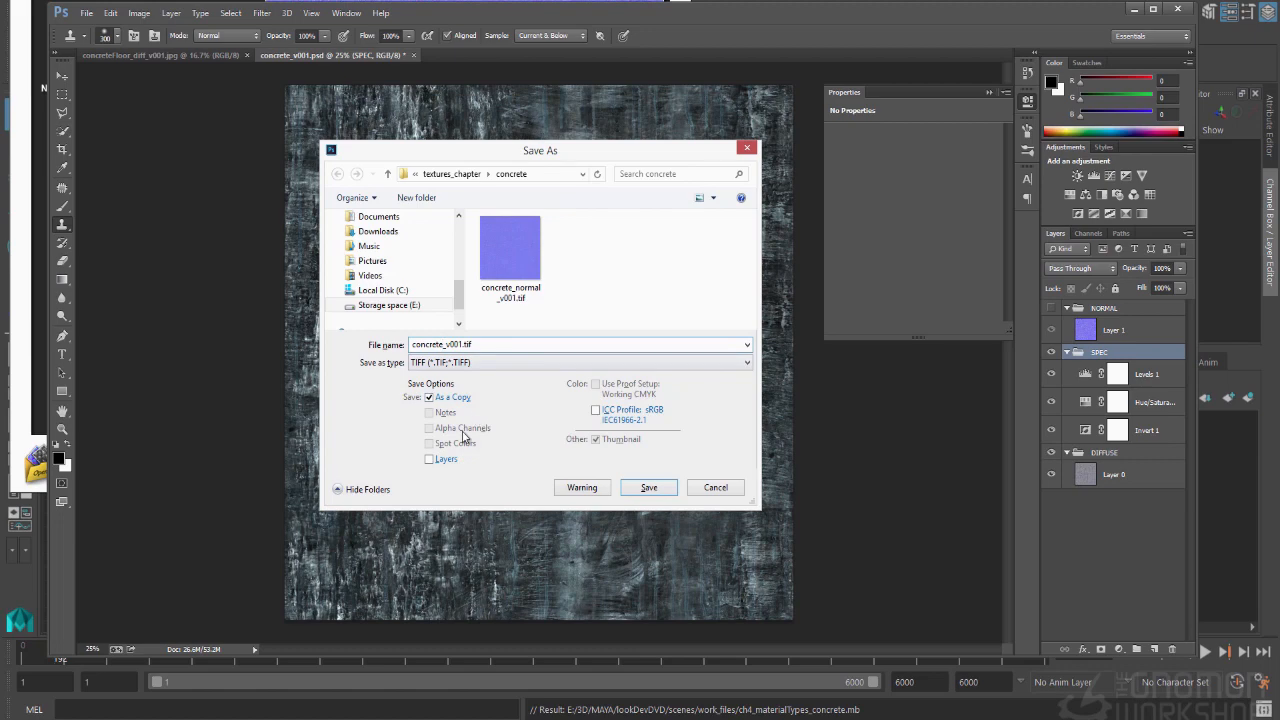
type("_spec")
key("Return")
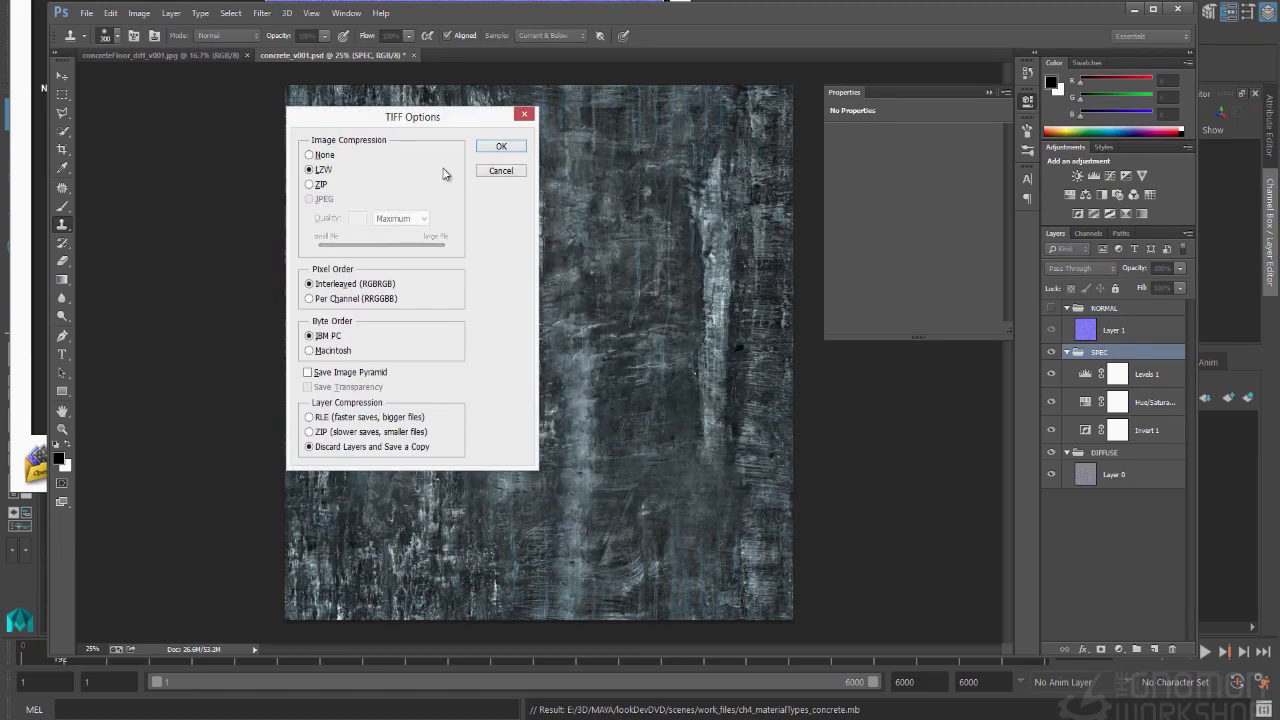
left_click(501, 146)
Hide the SPEC group and save the diffuse map as a TIFF named concrete_diff_v001.tif with LZW compression and layers discarded.
left_click(1050, 352)
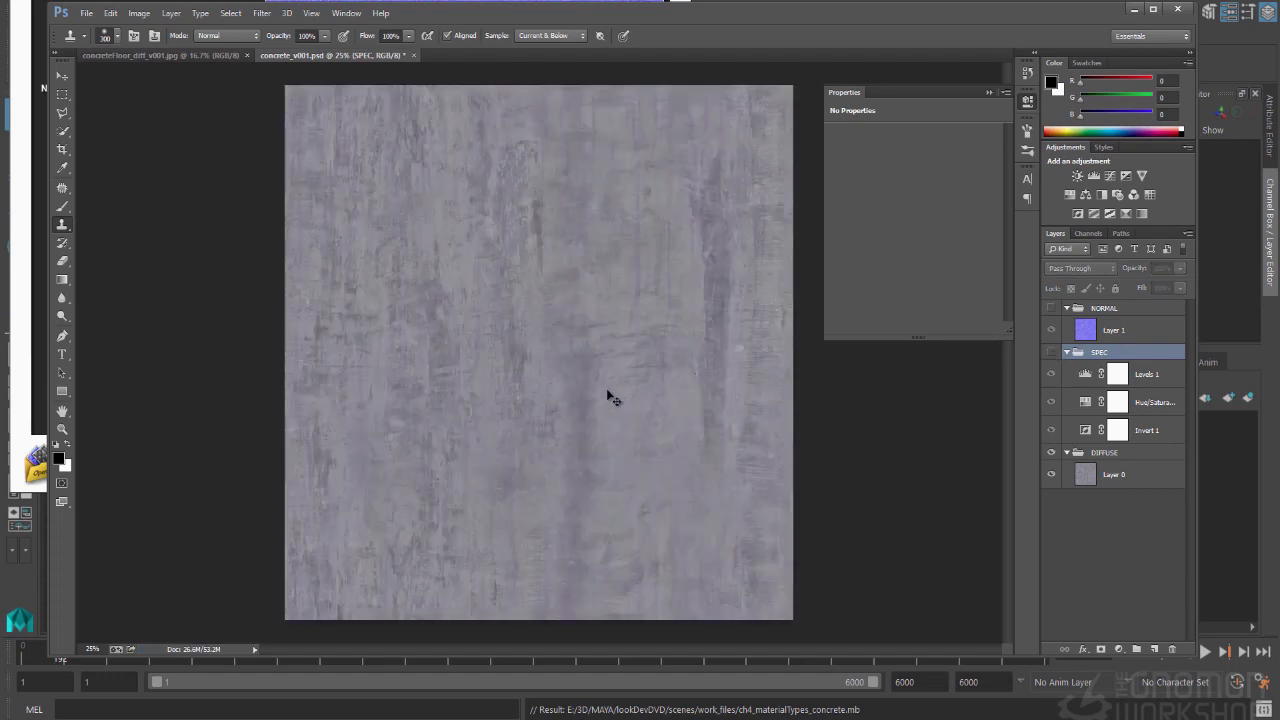
left_click(1116, 480)
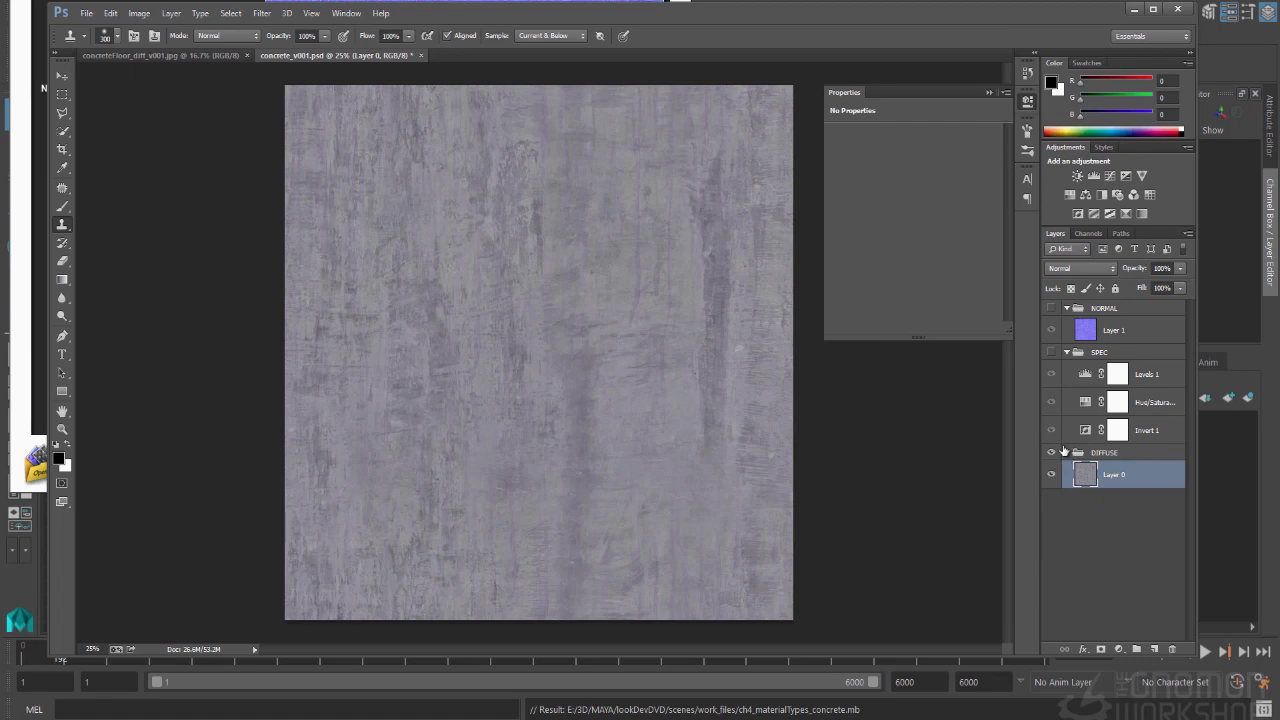
key("ctrl+shift+s")
left_click(483, 362)
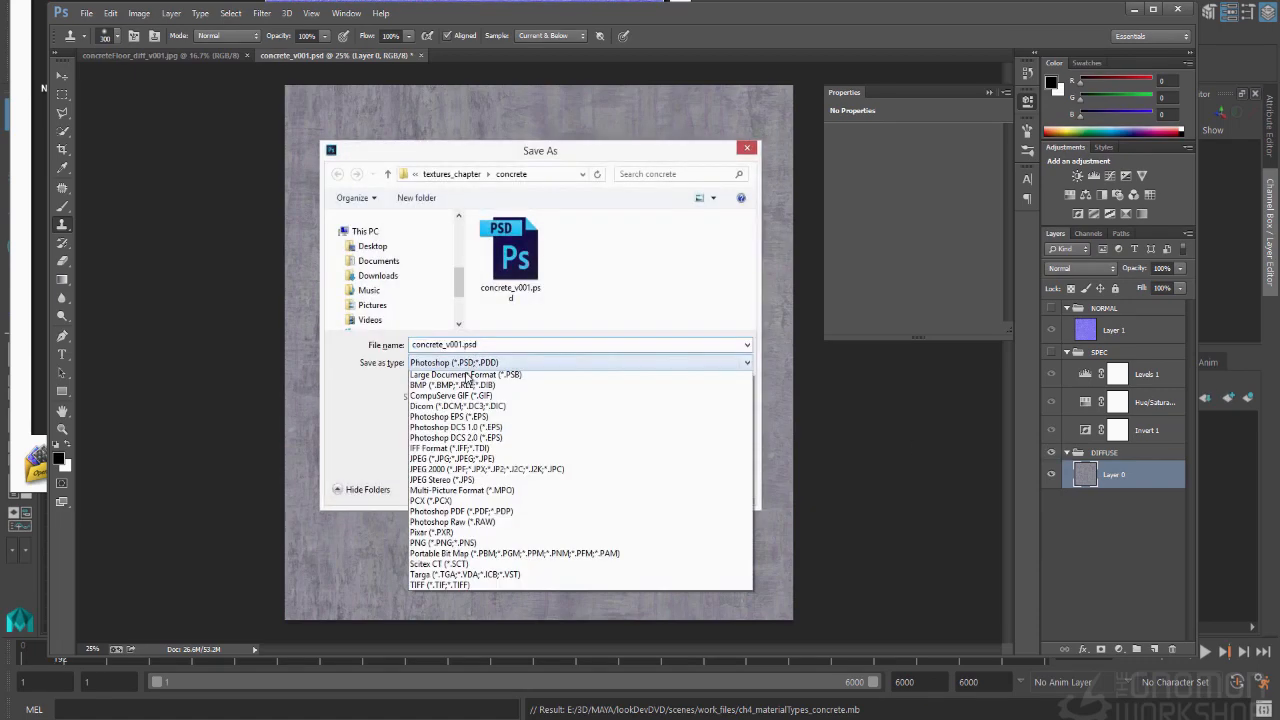
left_click(440, 597)
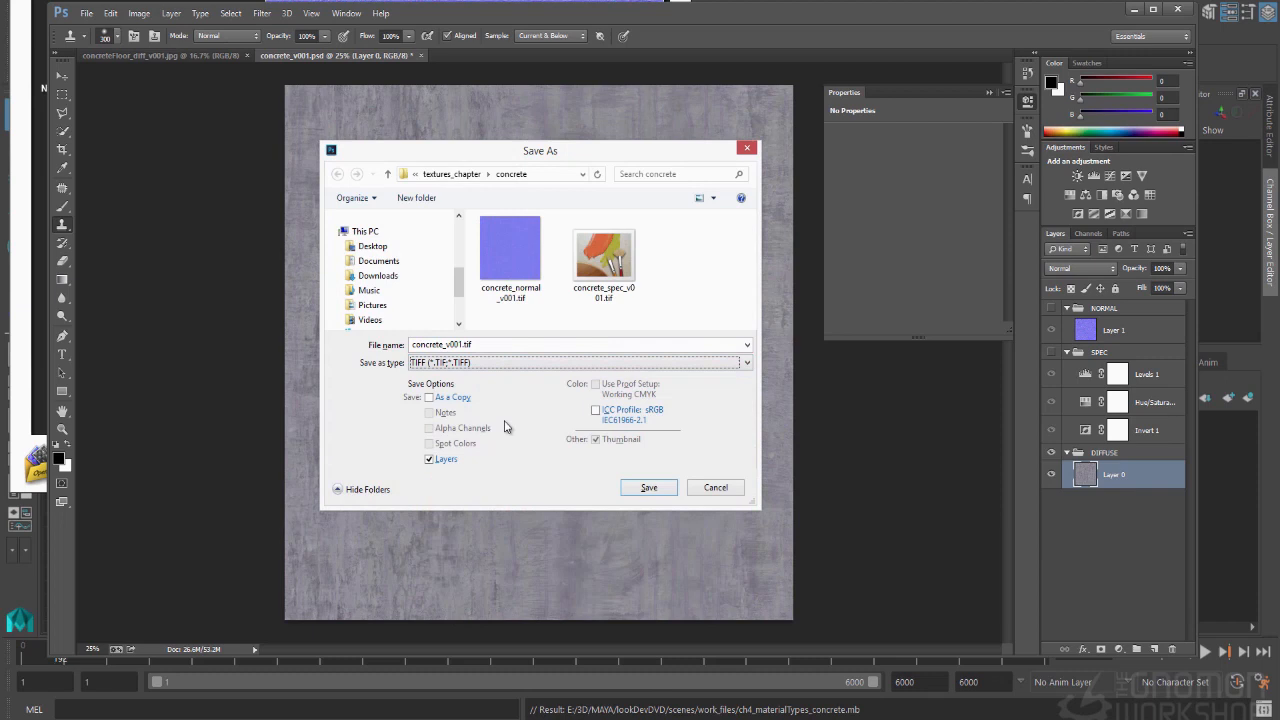
left_click(603, 250)
double_click(462, 345)
left_click_drag(463, 345, 448, 344)
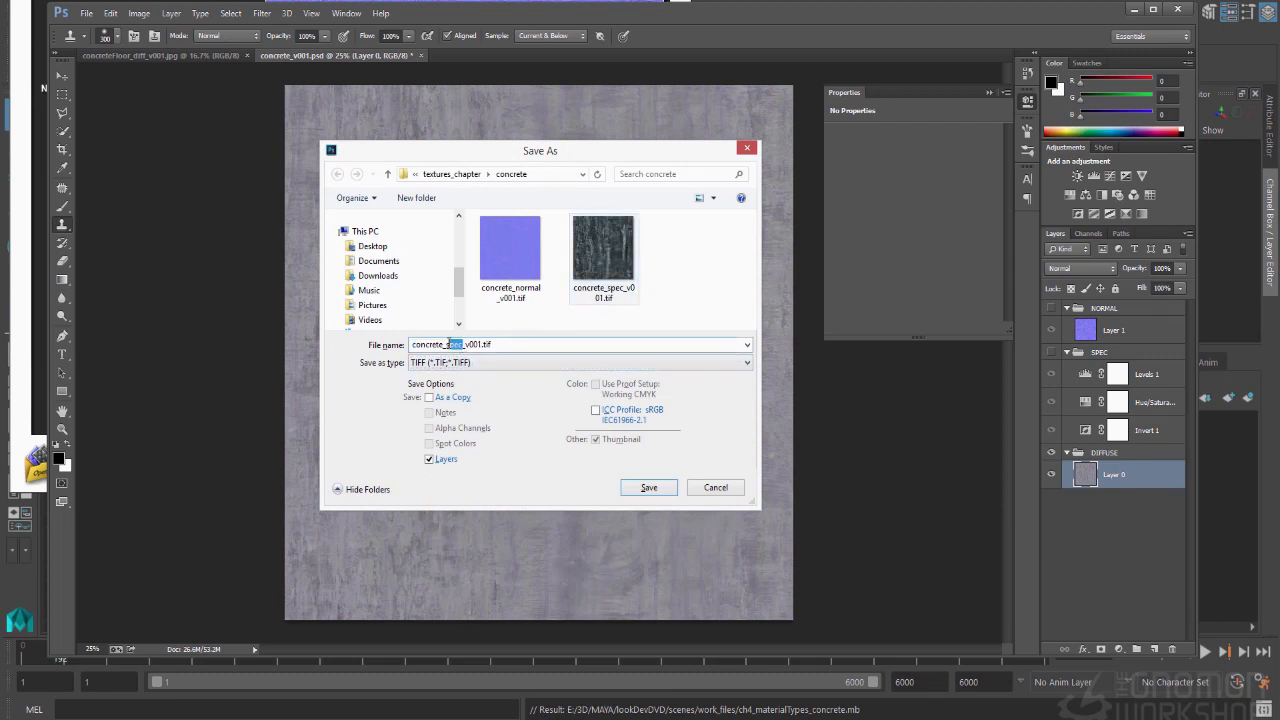
type("diff")
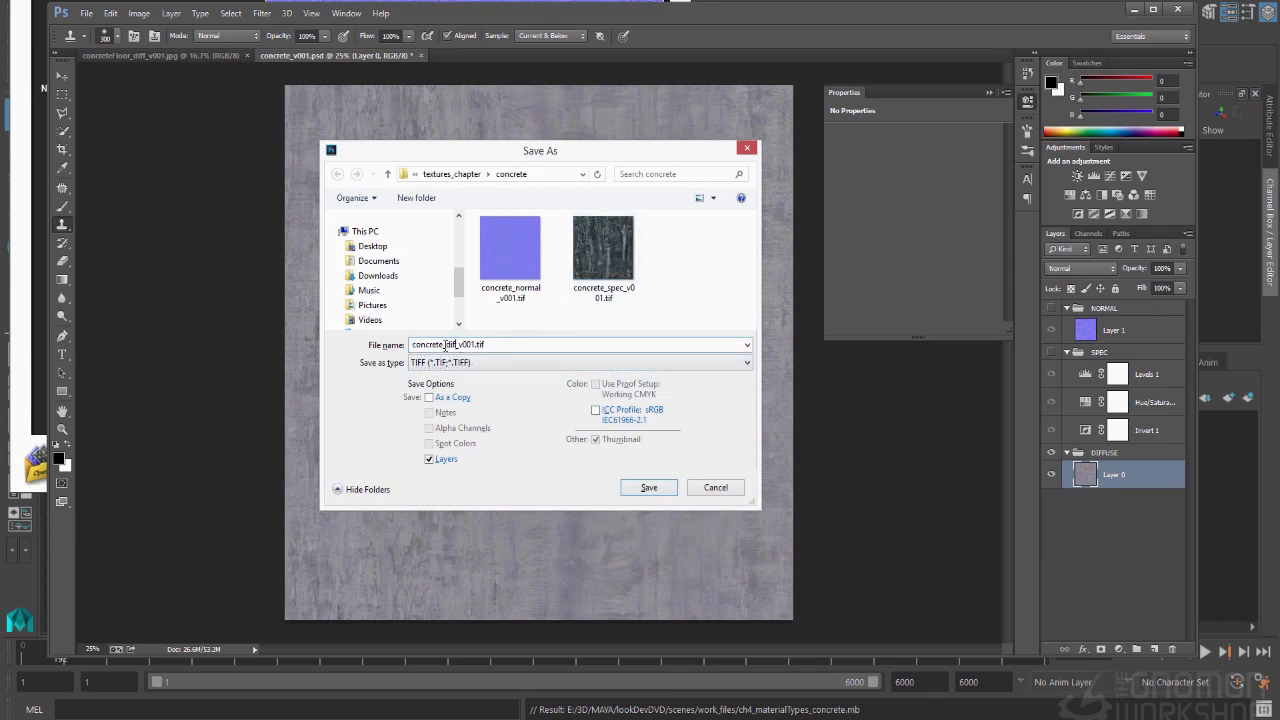
key("Return")
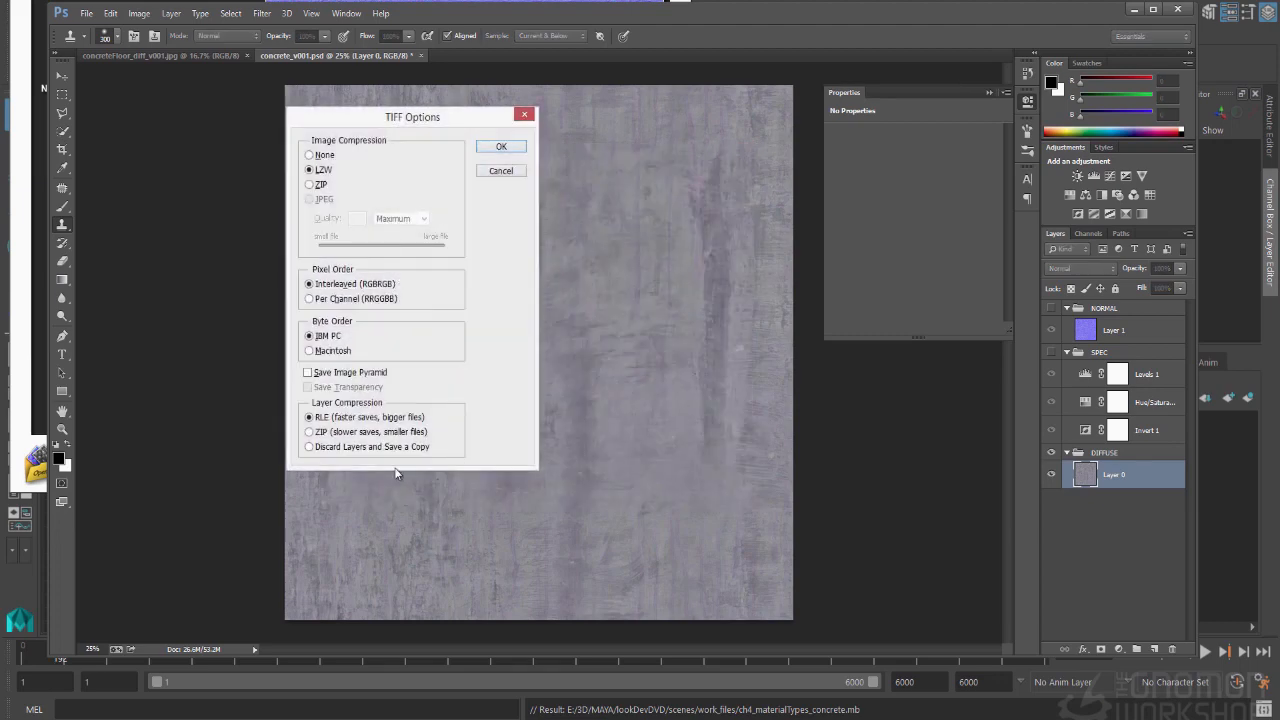
left_click(394, 447)
left_click(501, 148)
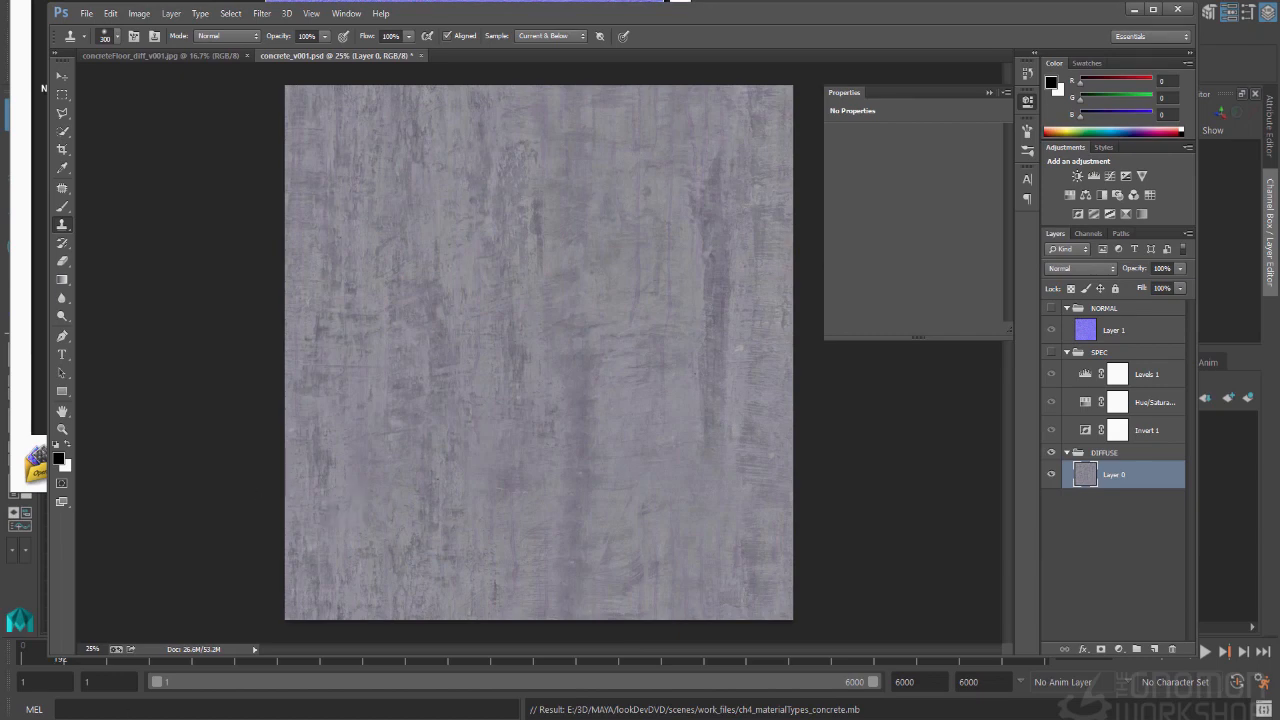
Switch to Maya, select the shader ball's sphere and base meshes, and assign a new VRayMtl material to them.
key("alt+Tab")
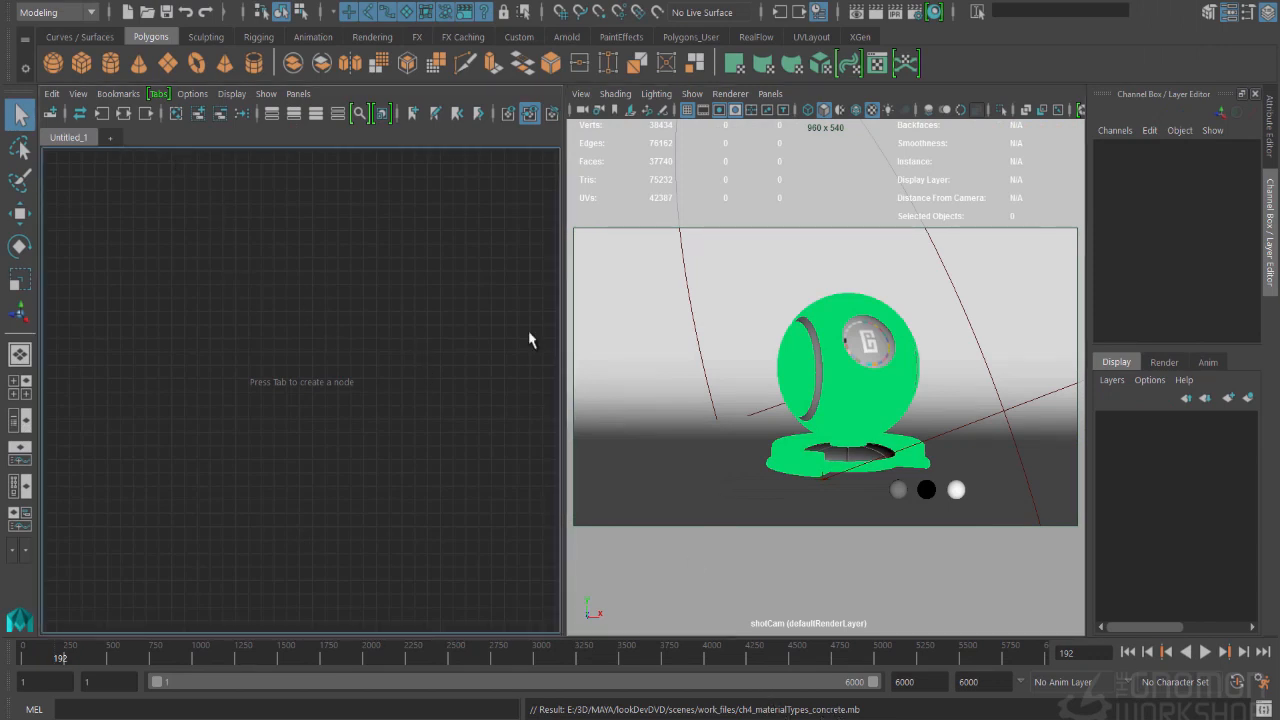
left_click(802, 395)
left_click(838, 461, "shift")
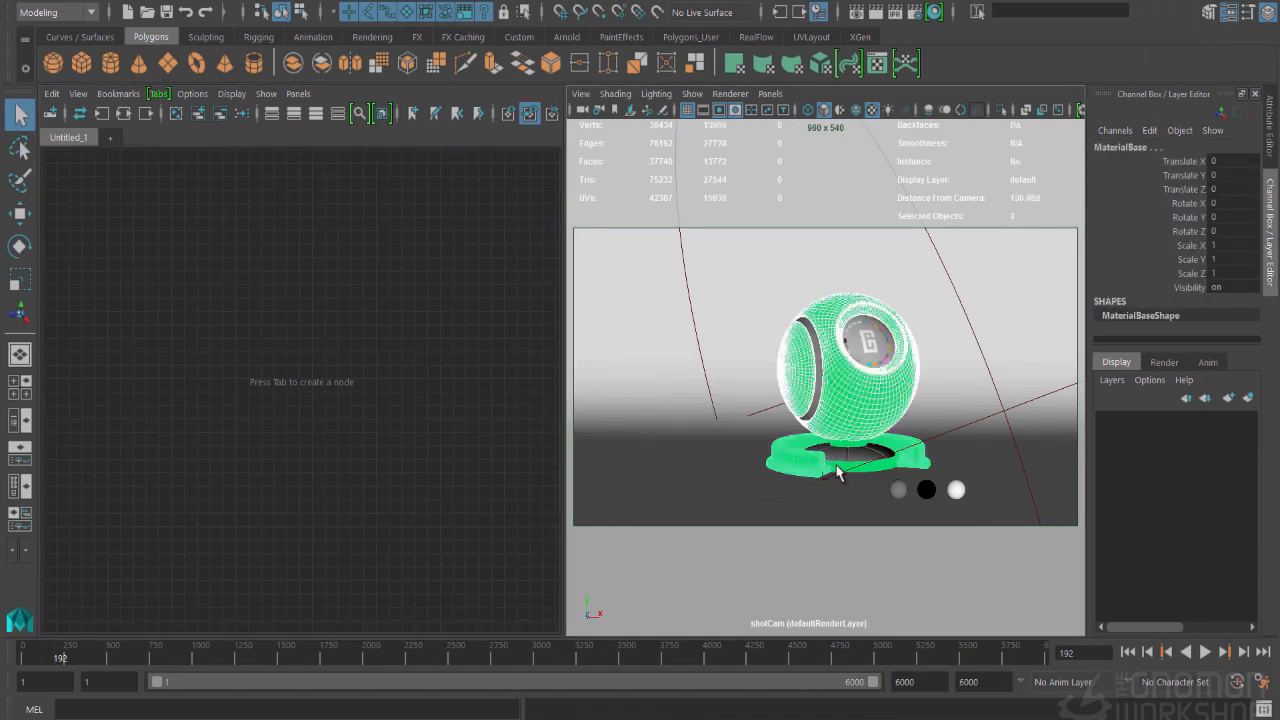
left_click(828, 466, "shift")
right_click_drag(855, 455, 957, 716)
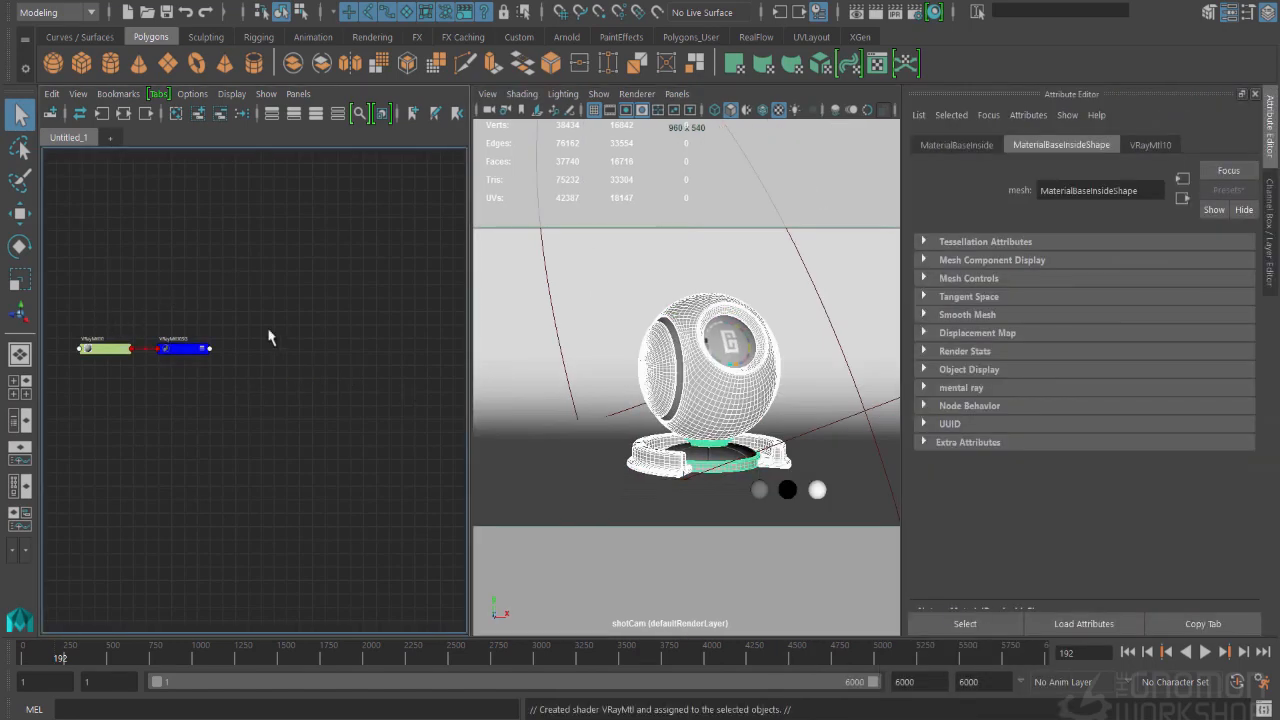
Create a file texture node with its 2D placement node near the new V-Ray material in the node graph.
left_click(109, 350)
middle_click_drag(109, 350, 190, 350, "alt")
left_click(68, 389)
key("Tab")
type("file")
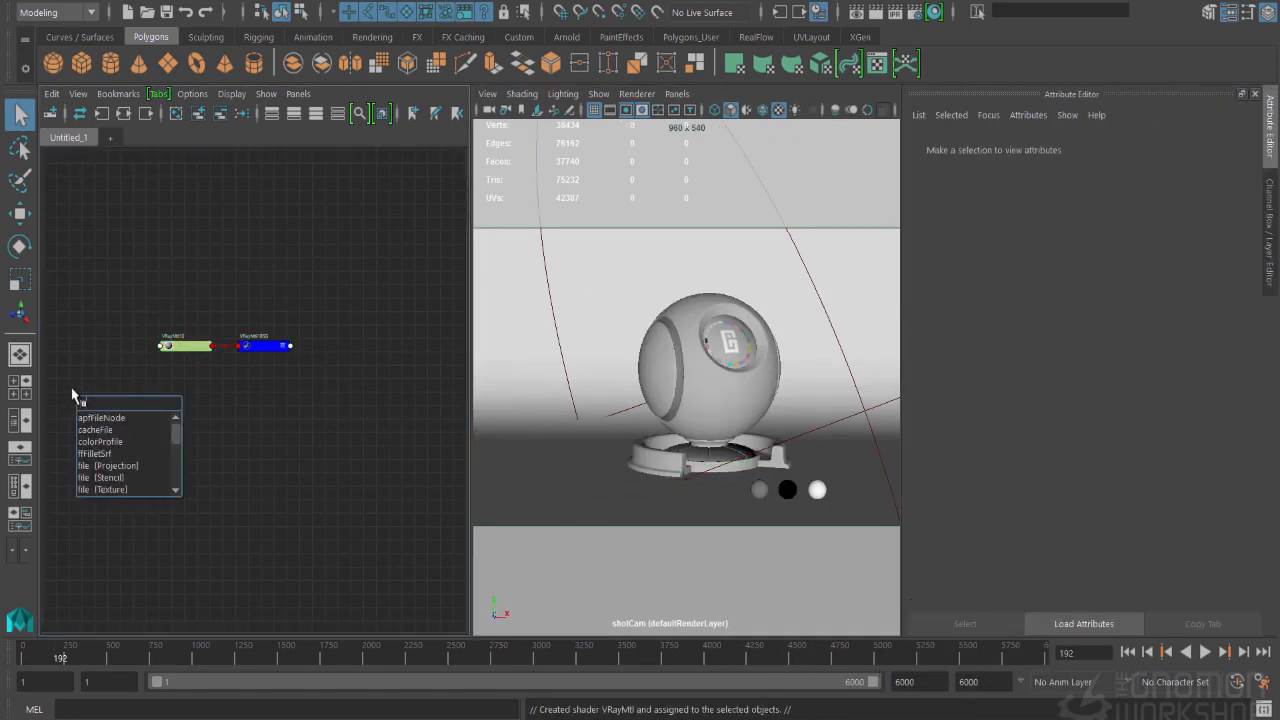
key("Down")
key("Down")
key("Down")
key("Down")
key("Down")
key("Down")
key("Return")
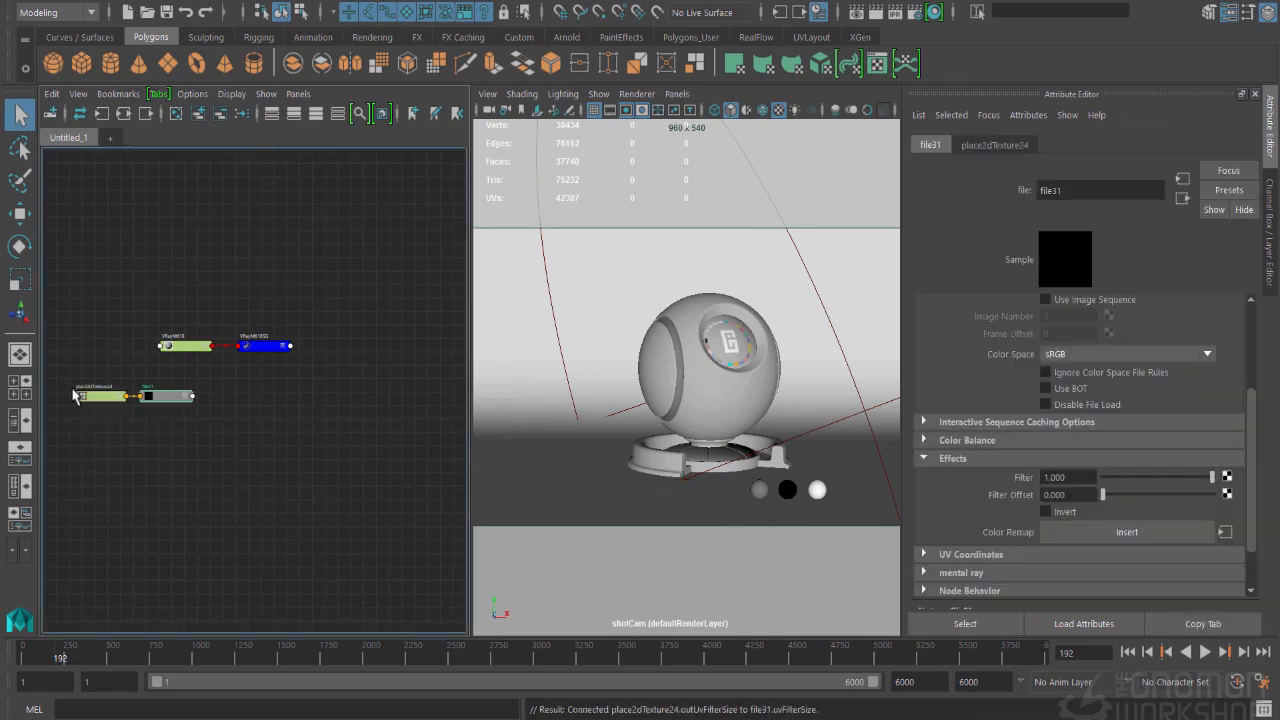
Duplicate the file texture node twice and place both copies below the original.
left_click(237, 398)
left_click(160, 396)
key("ctrl+d")
left_click_drag(262, 409, 203, 442)
key("ctrl+d")
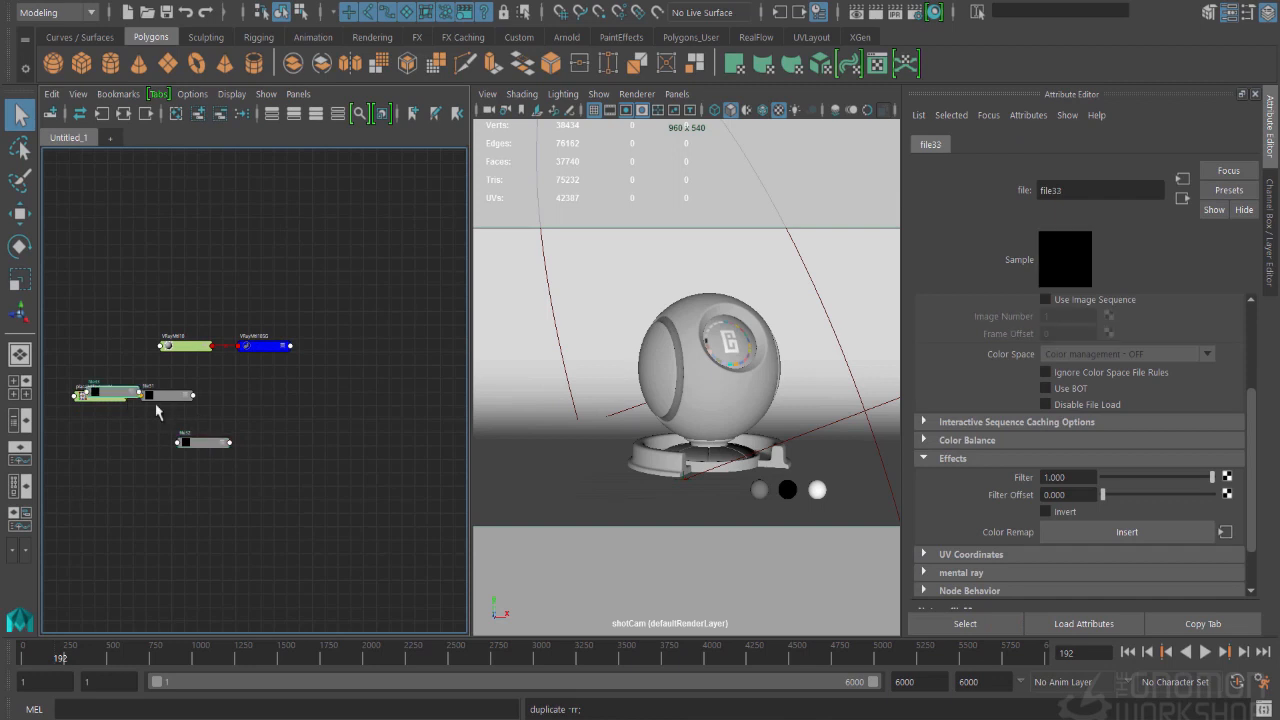
left_click_drag(120, 390, 180, 428)
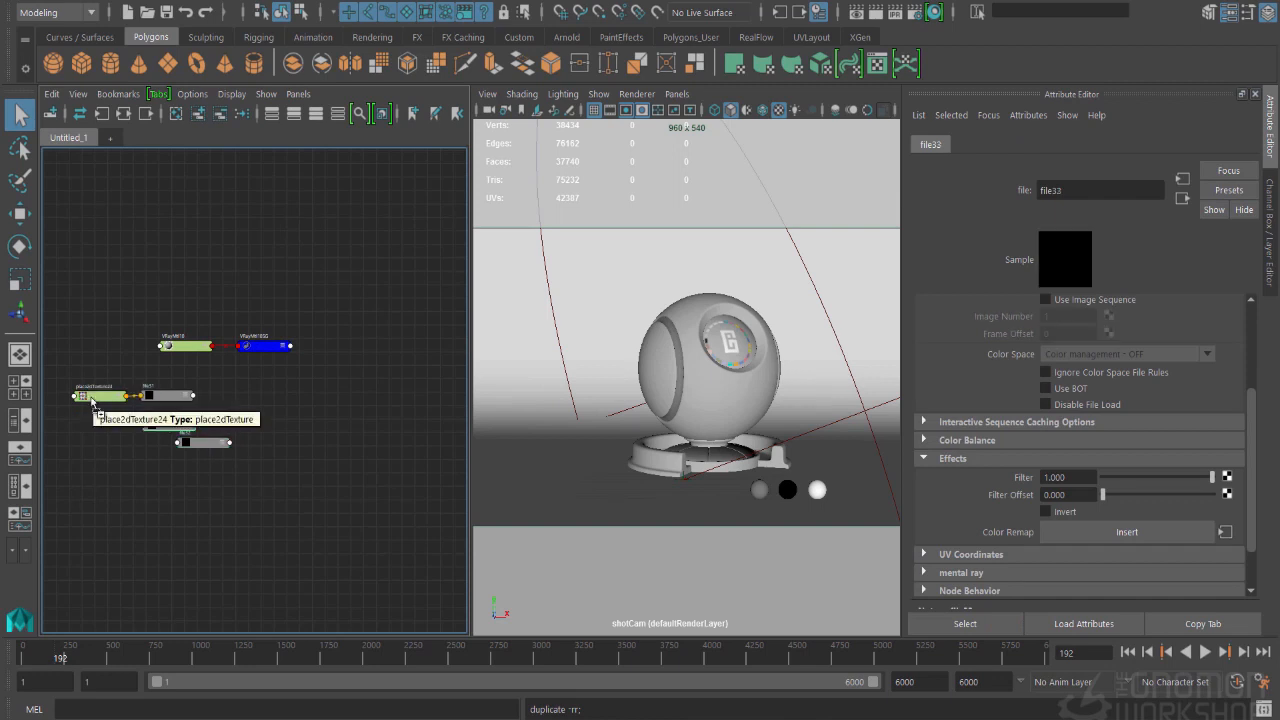
Connect the existing 2D placement node to both duplicated file nodes and stack the three file nodes in a column.
middle_click_drag(92, 398, 197, 446)
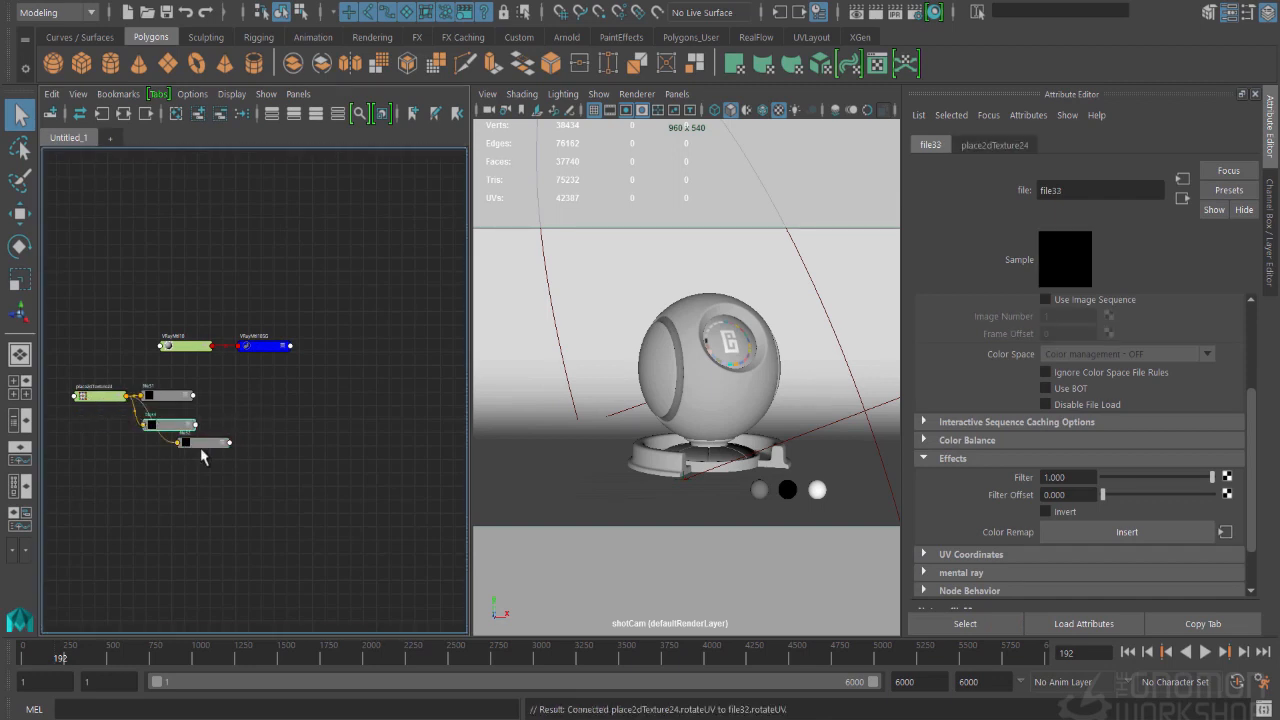
left_click_drag(197, 446, 154, 452)
middle_click_drag(118, 434, 203, 445, "alt")
right_click_drag(203, 445, 376, 401, "alt")
middle_click_drag(376, 401, 325, 441, "alt")
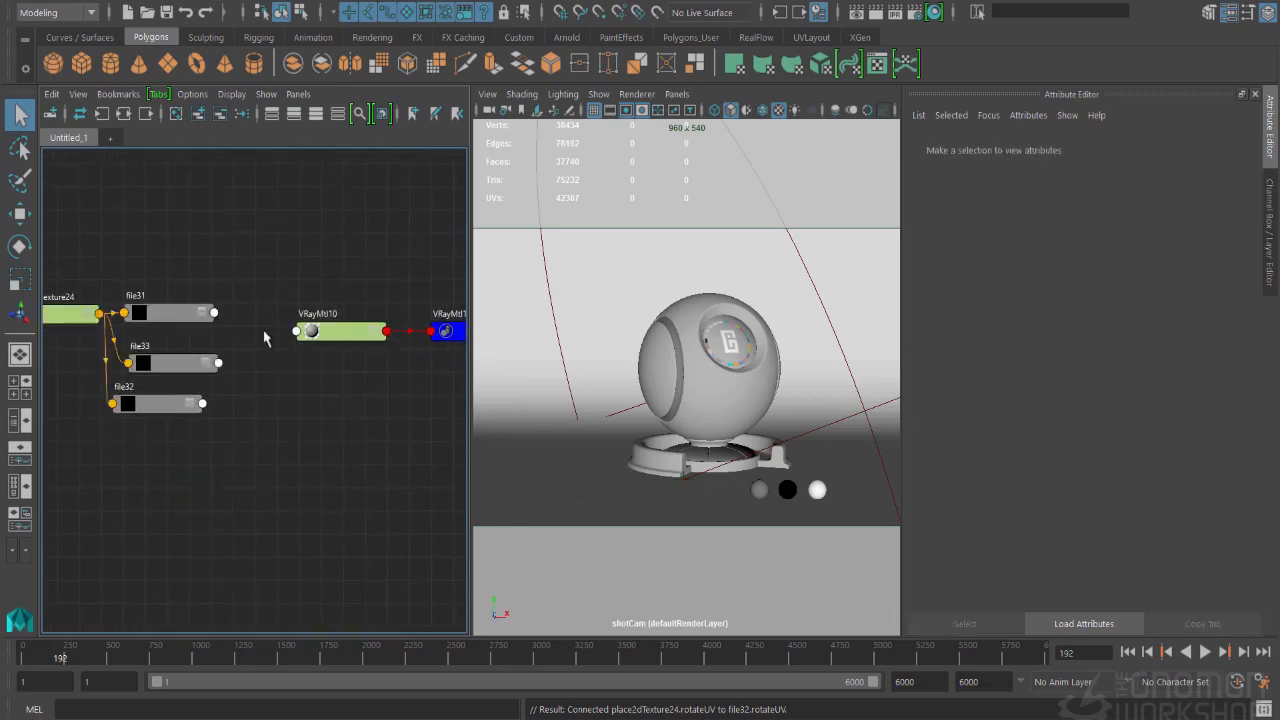
Load concrete_diff_v001.tif into the file31 node and concrete_normal_v001.tif into the file33 node.
left_click(190, 314)
scroll(1172, 438, "up", 3)
left_click(1230, 381)
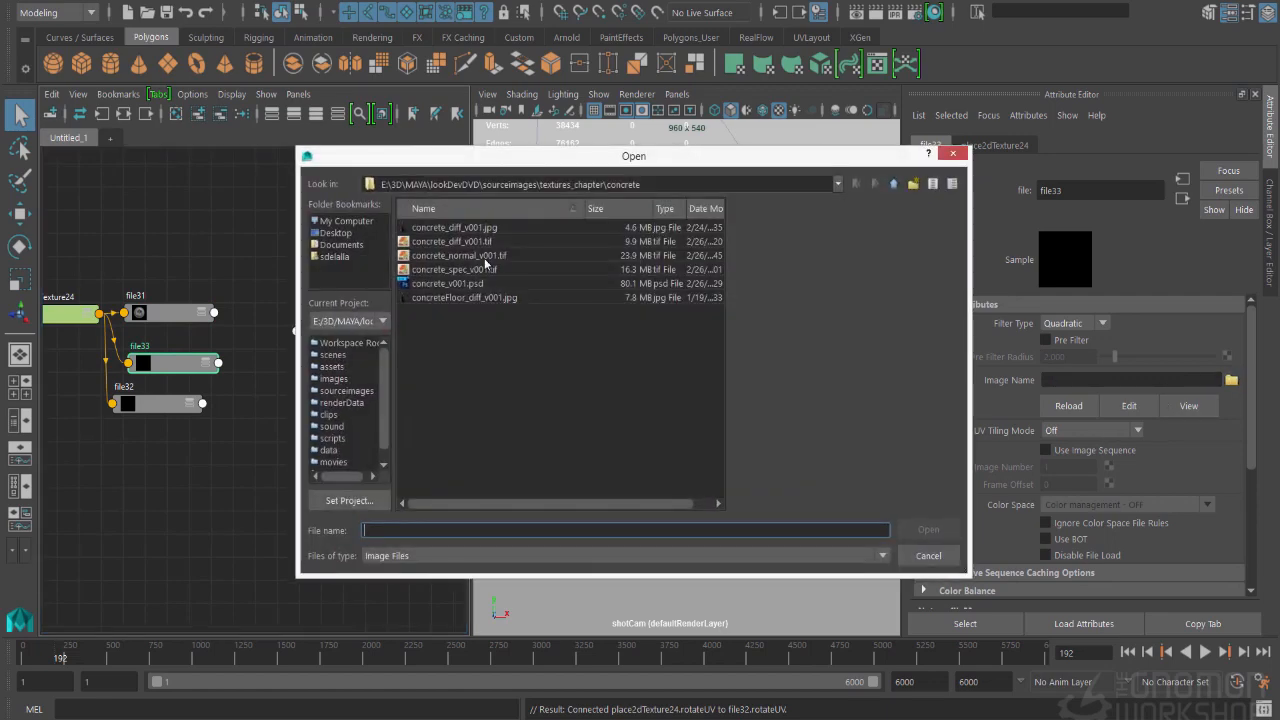
left_click(459, 255)
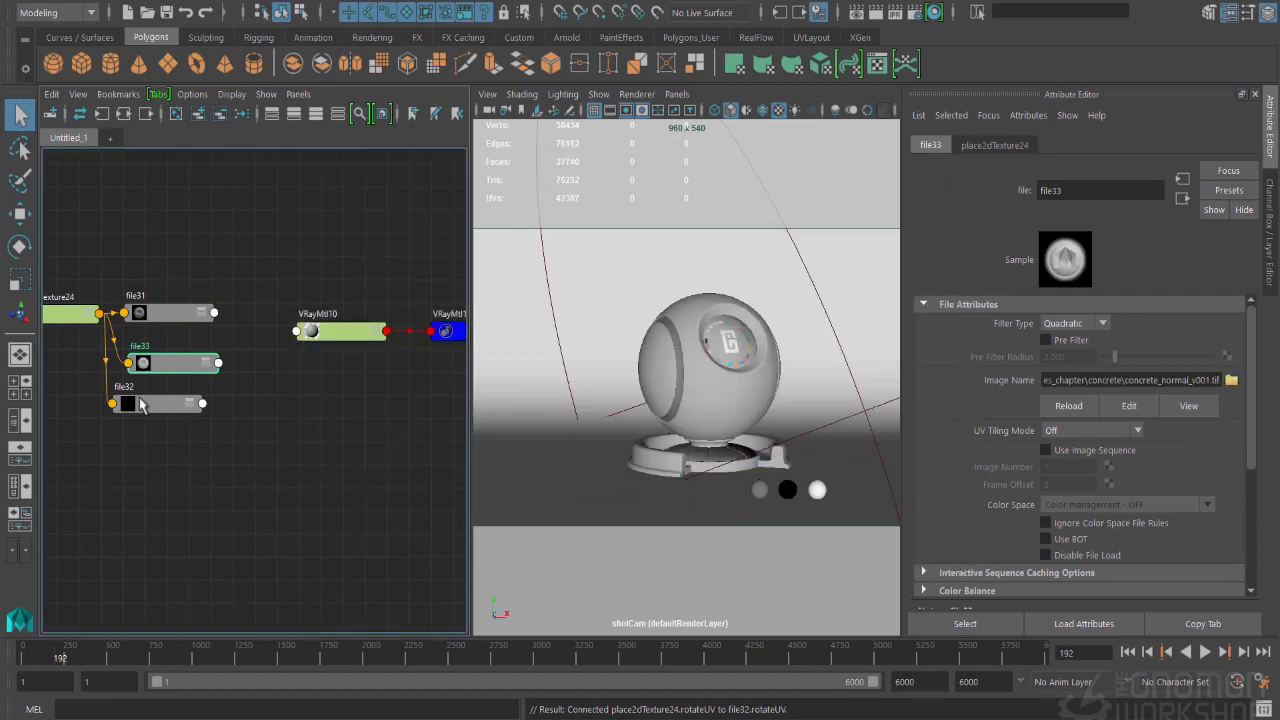
Load concrete_spec_v001.tif into the file32 node.
left_click(160, 403)
left_click(1231, 380)
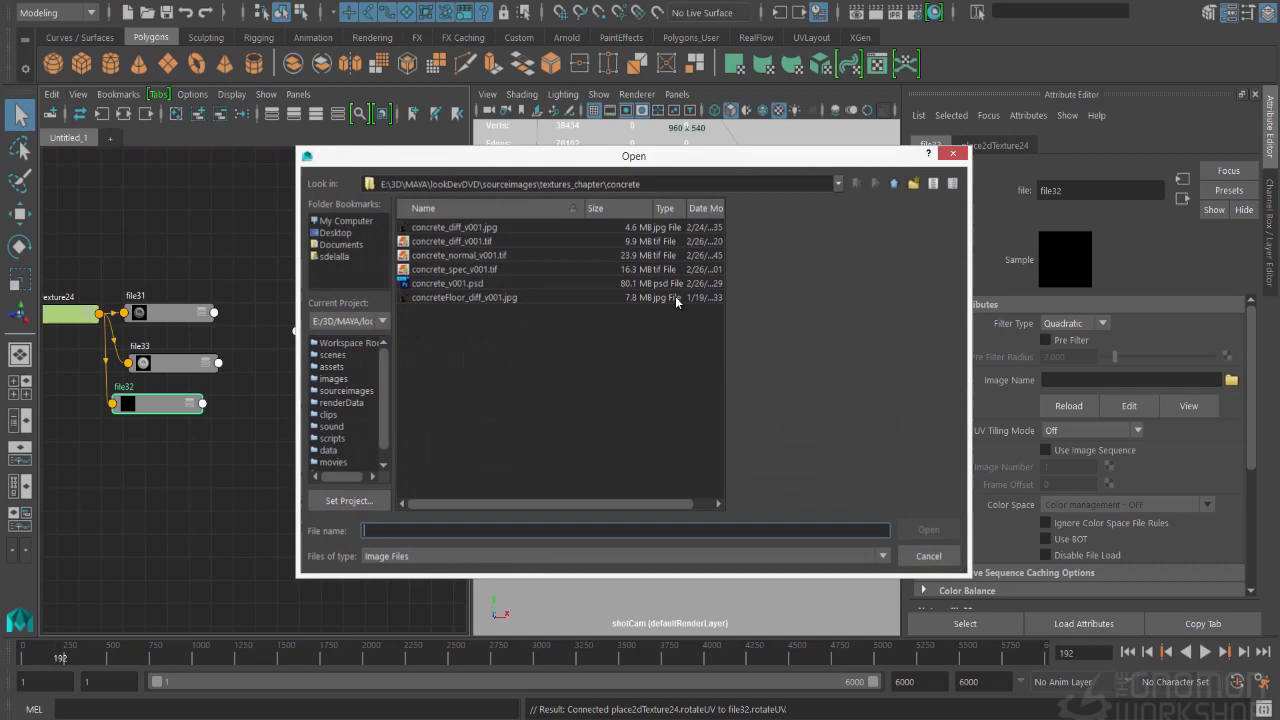
left_click(490, 269)
left_click(929, 529)
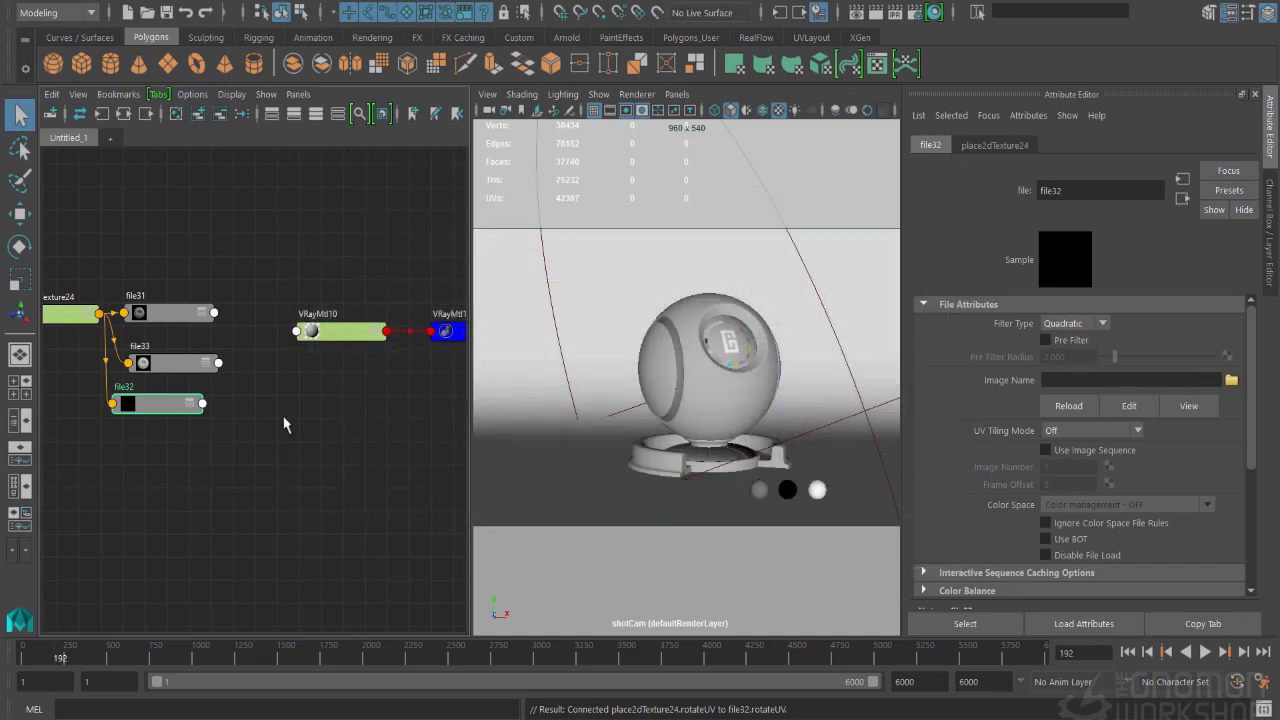
Connect the diffuse file node to the V-Ray material's Diffuse Color and the specular file node to its Reflection Color.
left_click(355, 335)
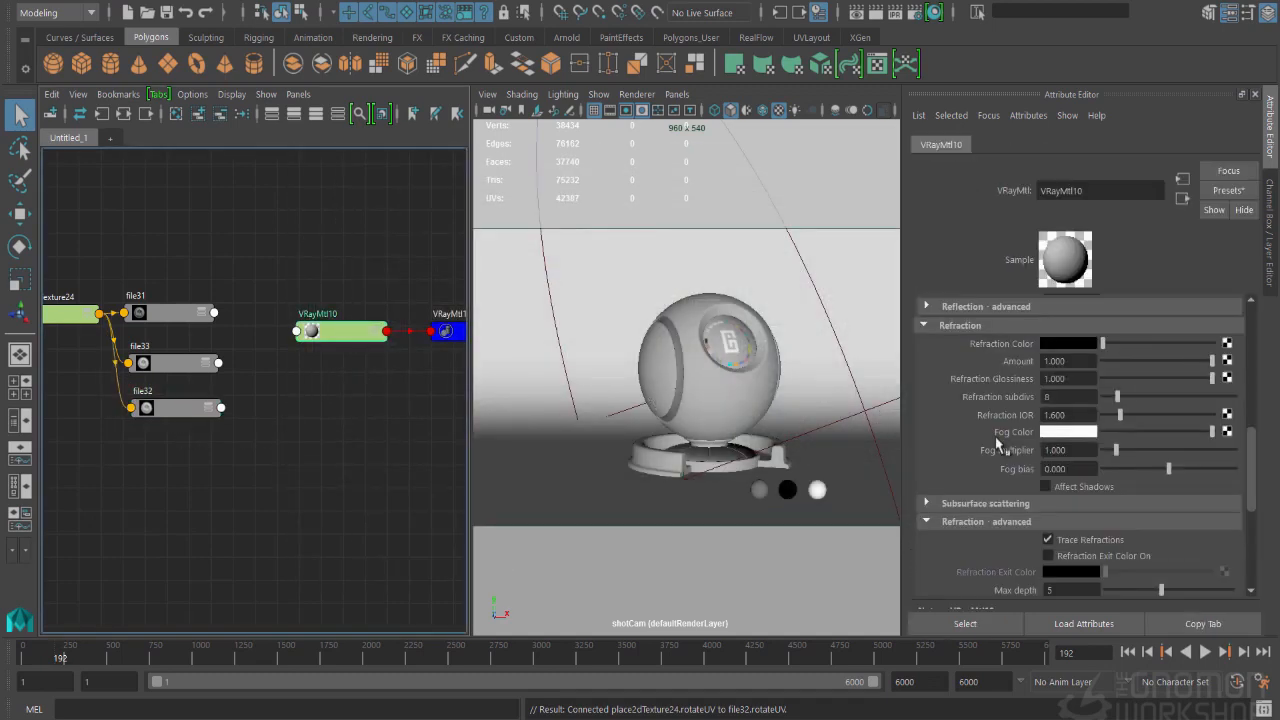
middle_click_drag(139, 316, 1002, 340)
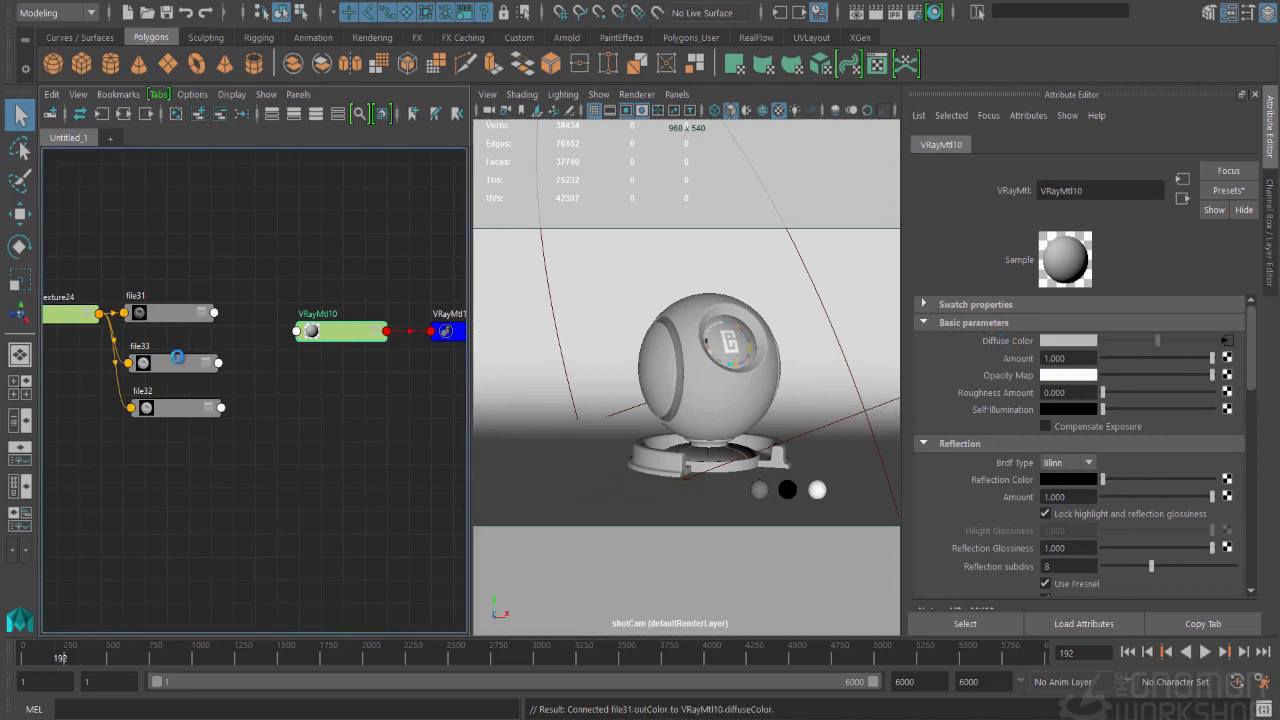
left_click_drag(180, 363, 177, 476)
left_click_drag(178, 405, 185, 366)
left_click(325, 331)
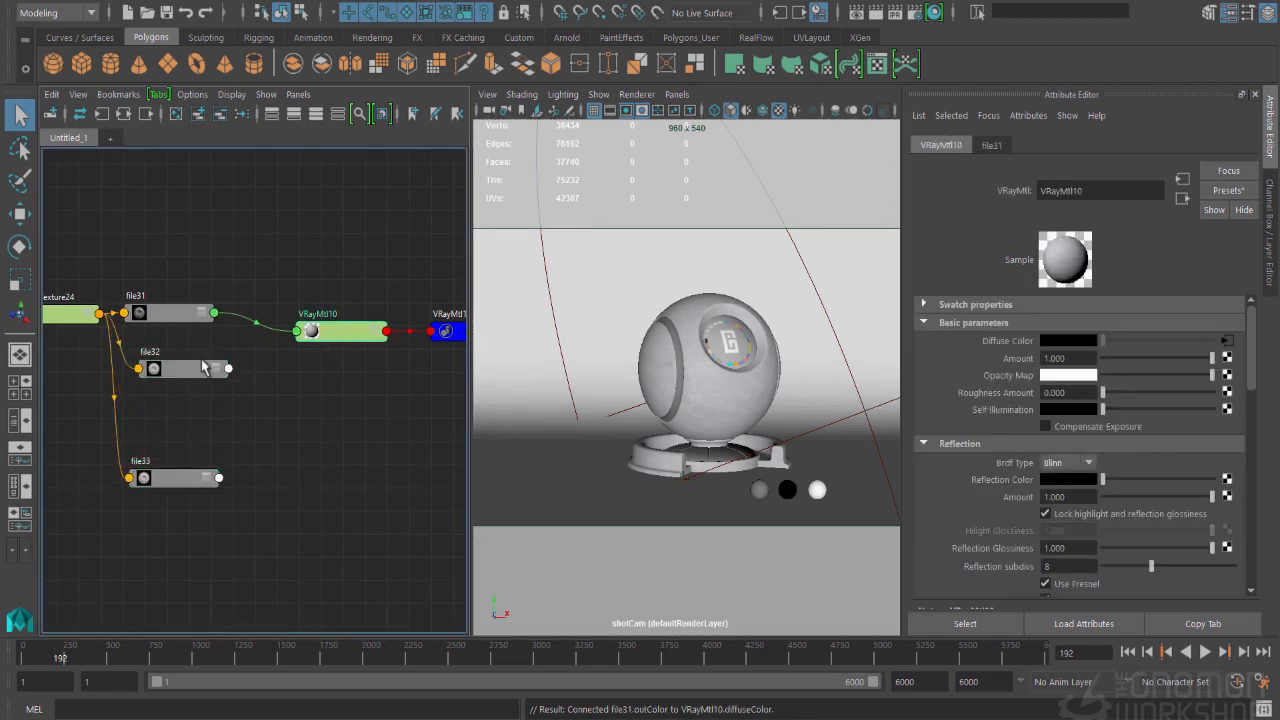
left_click(185, 364)
left_click(320, 331)
middle_click_drag(195, 378, 982, 481)
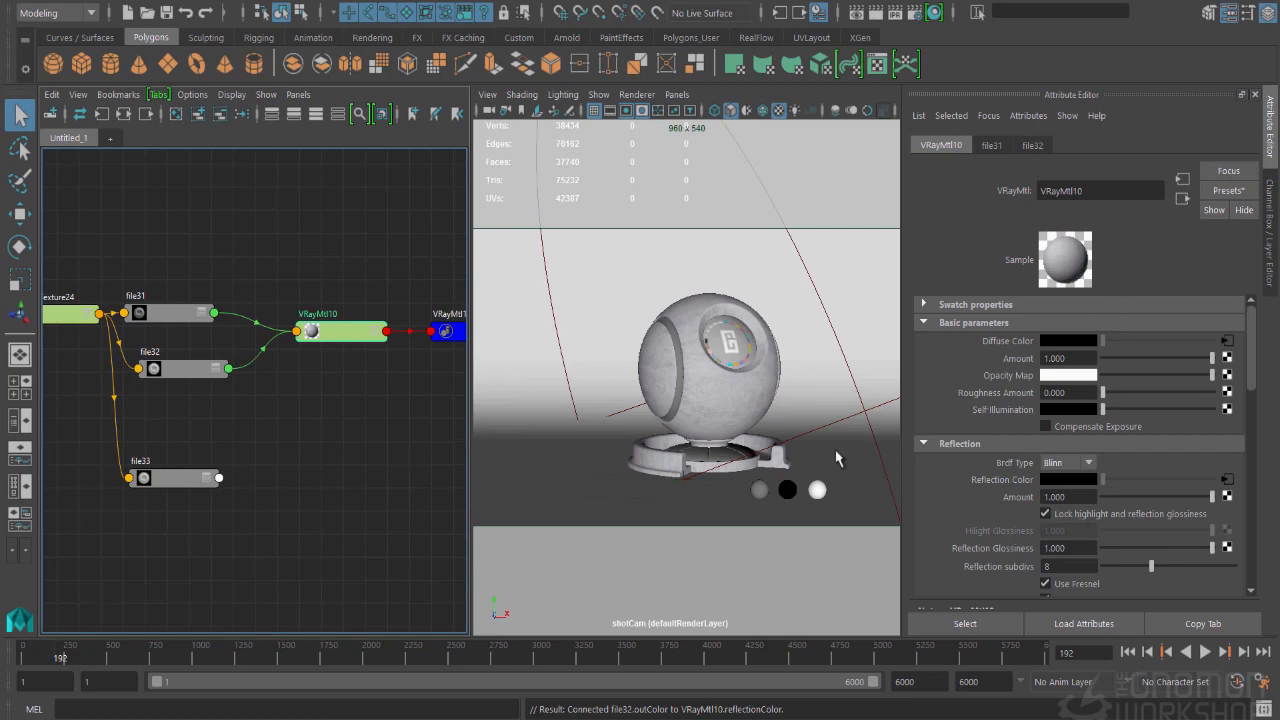
Refresh the swatches of the specular and diffuse file nodes and align the diffuse node above the specular one.
left_click(163, 375)
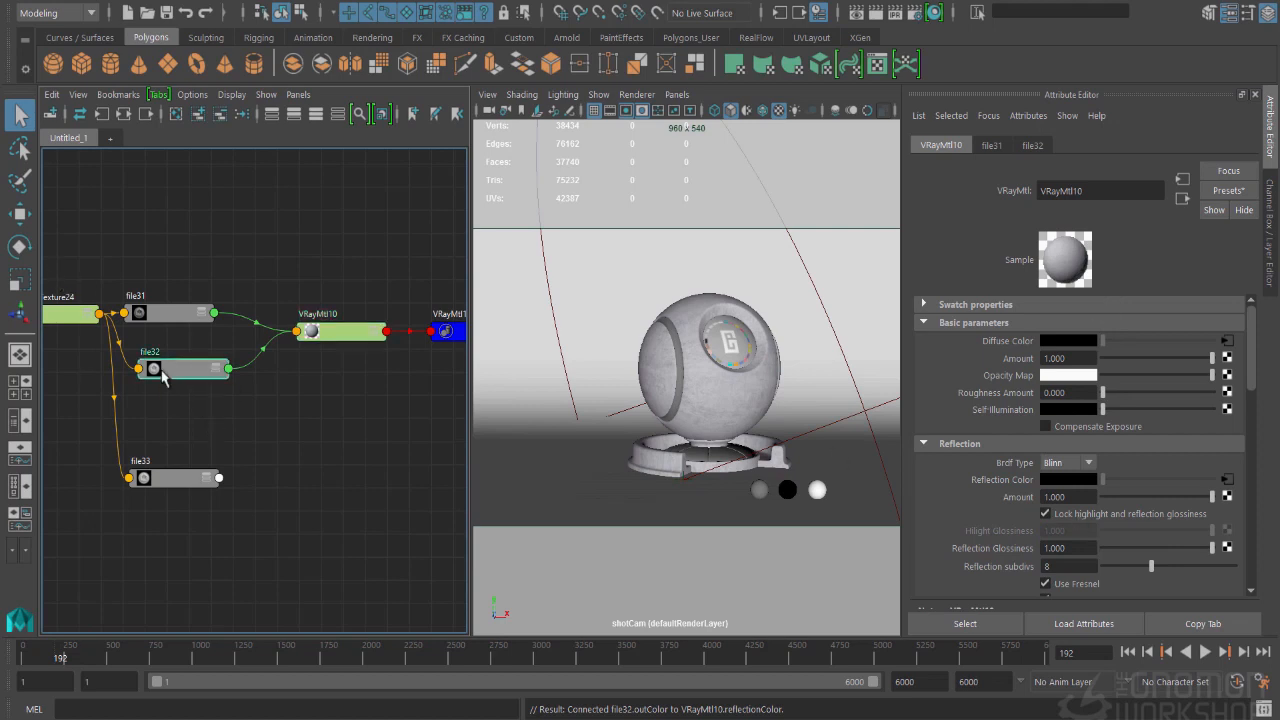
right_click(162, 377)
right_click_drag(161, 375, 135, 388)
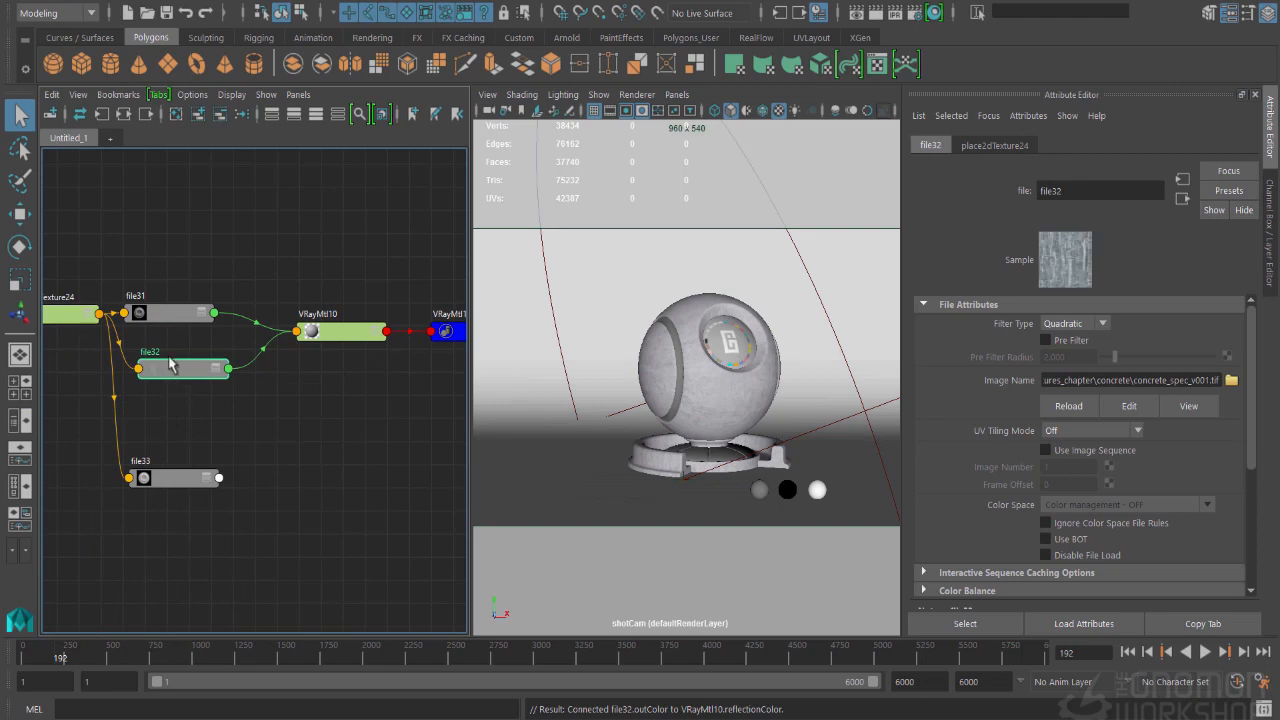
right_click_drag(150, 326, 108, 343)
left_click(189, 314)
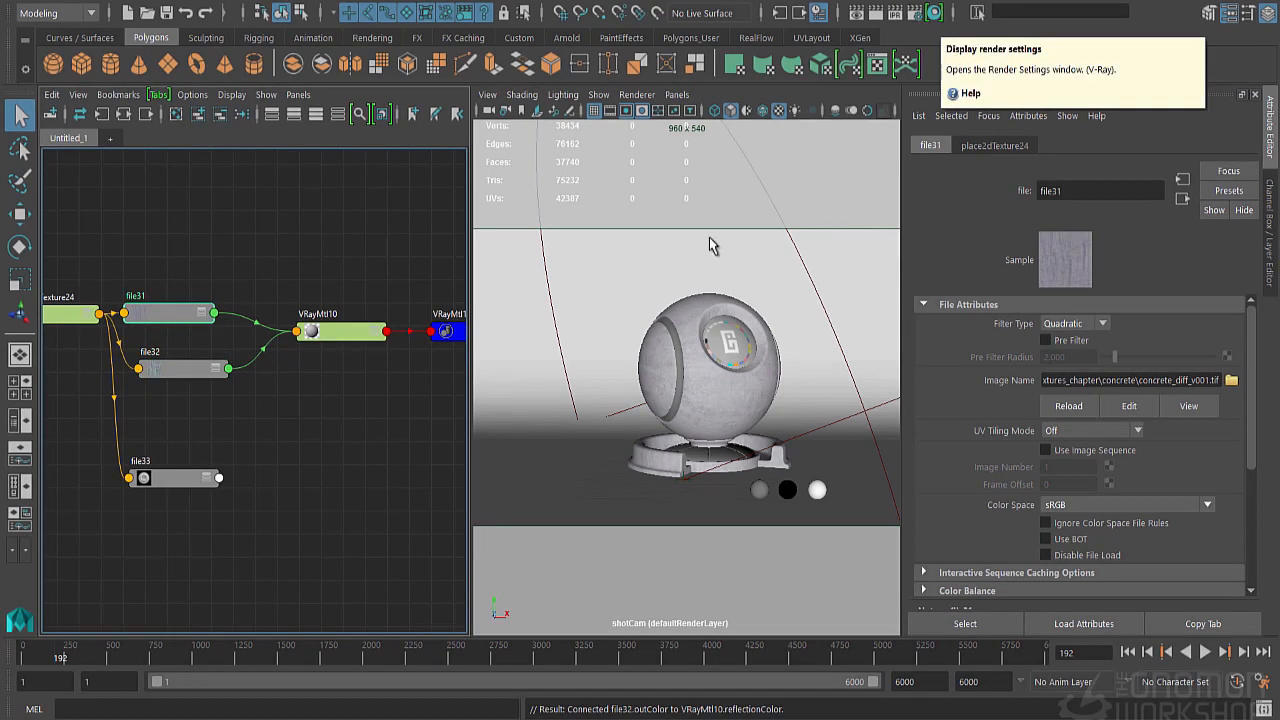
left_click_drag(163, 323, 178, 321)
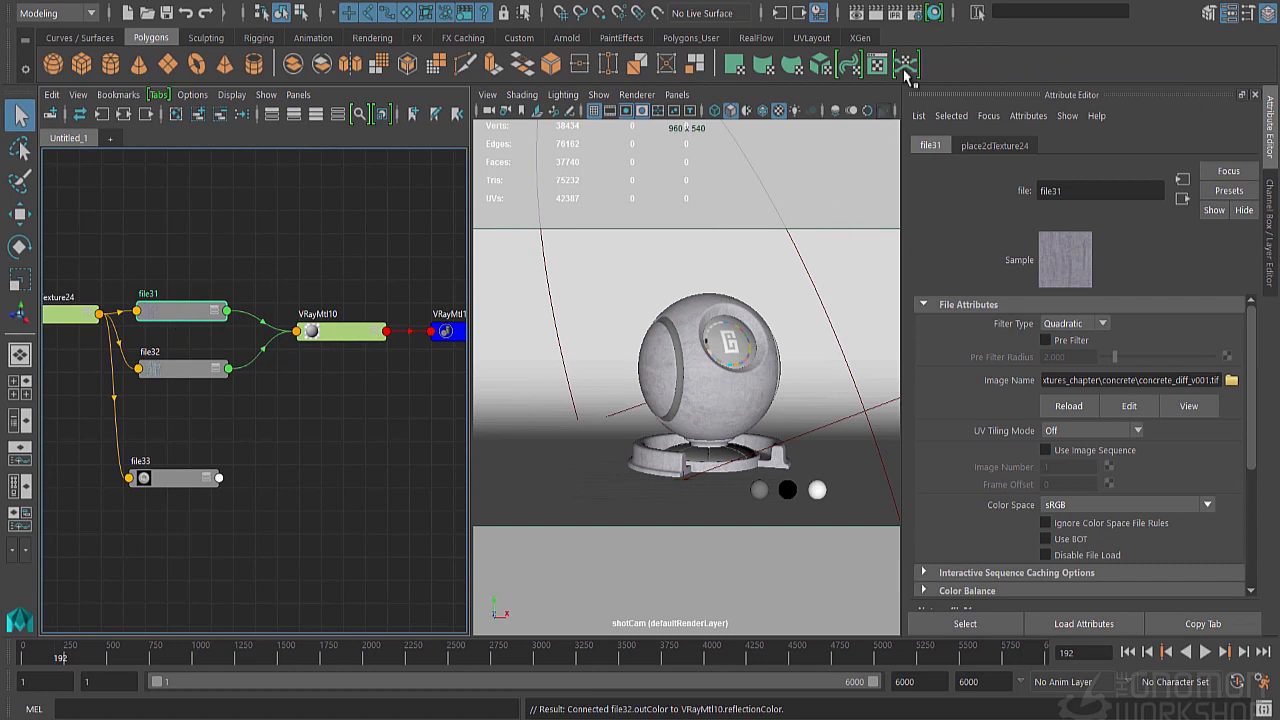
Add V-Ray's Texture input gamma attribute to the file31 diffuse node and a V-Ray texture attribute to the file32 specular node.
left_click(1027, 116)
mouse_move(1045, 192)
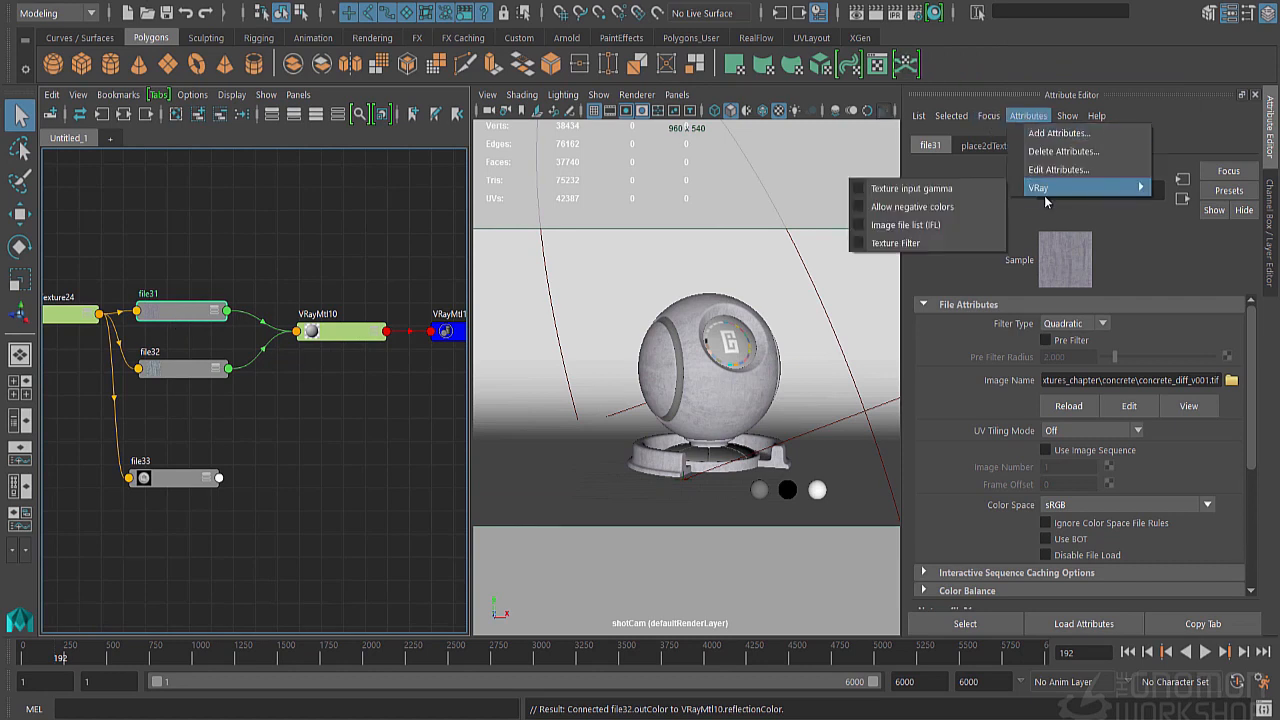
left_click(322, 343)
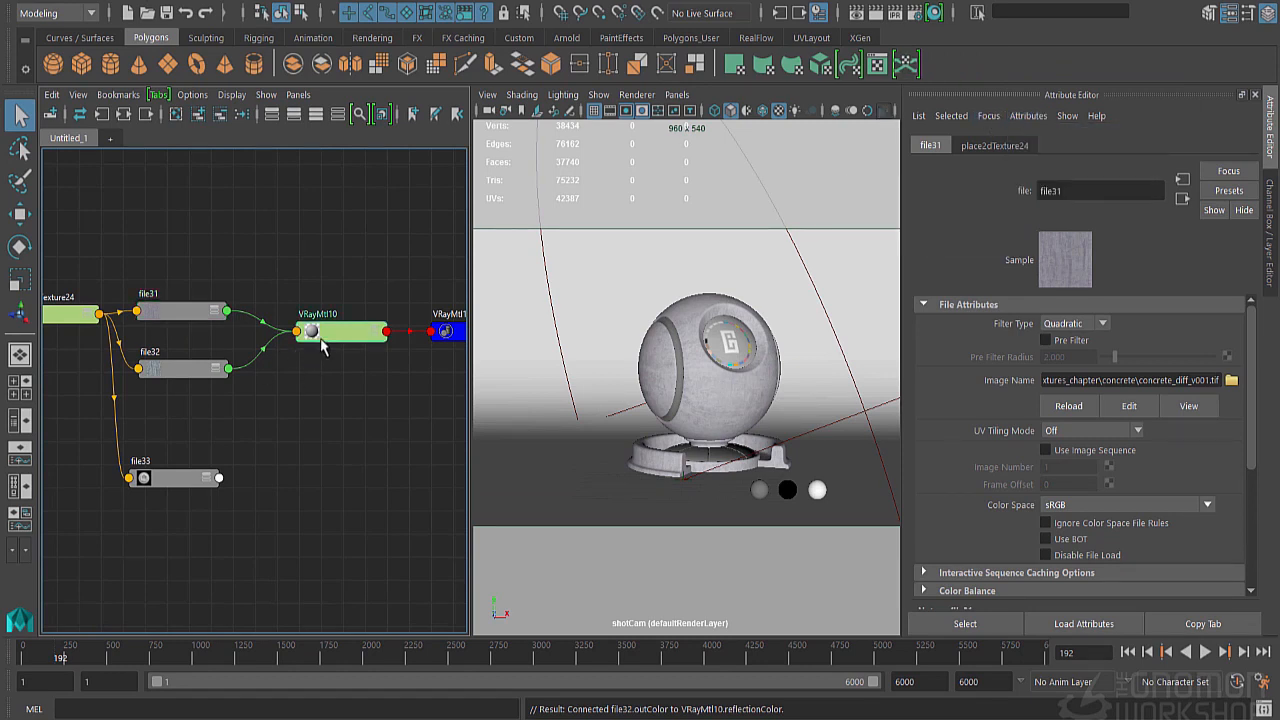
left_click(178, 316)
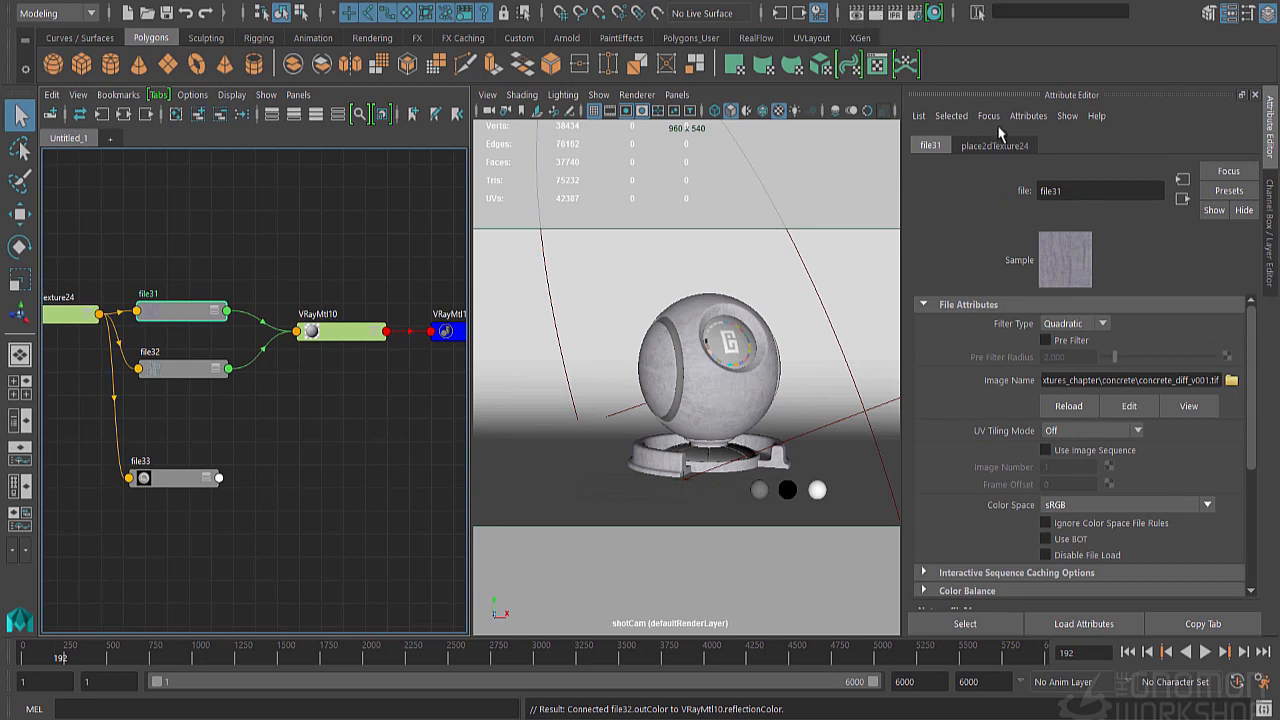
left_click(1028, 116)
mouse_move(1038, 188)
left_click(950, 189)
left_click(200, 373)
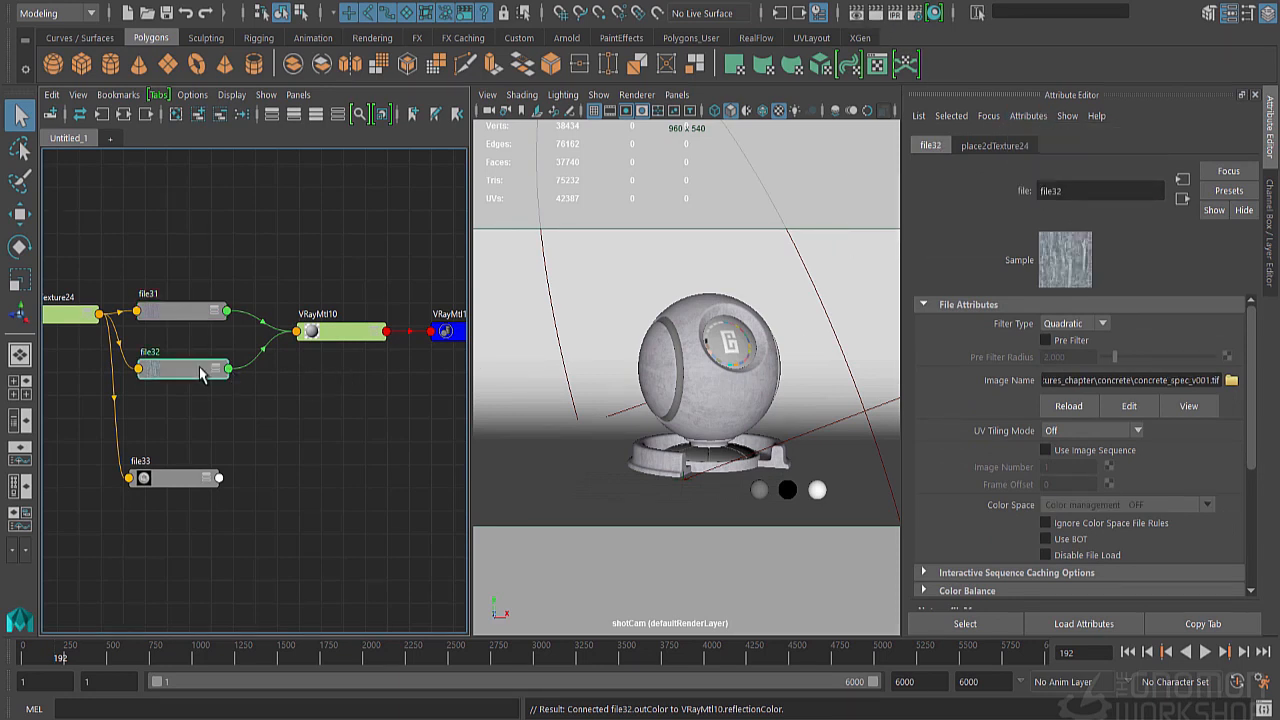
left_click(1028, 116)
mouse_move(1071, 186)
left_click(986, 204)
Connect the file33 normal node to VRayMtl10's bump Map and set the Map Type to Normal map in tangent space.
left_click(173, 479)
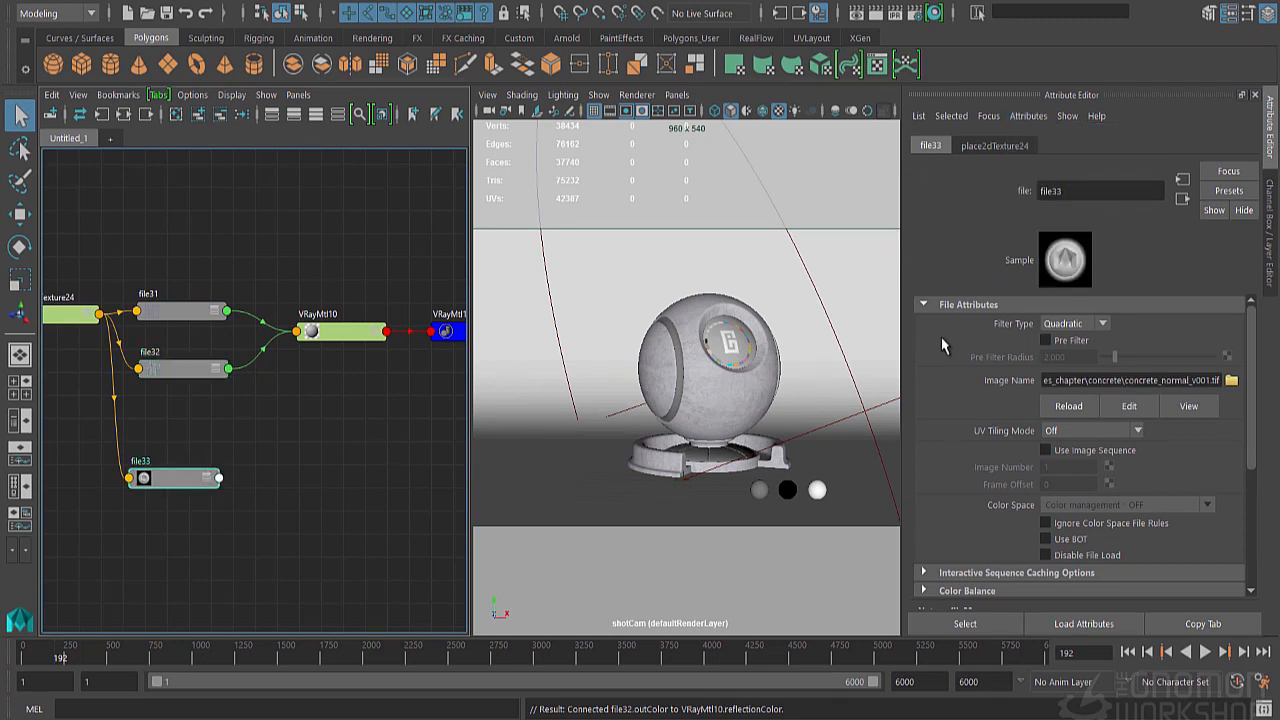
left_click_drag(322, 334, 314, 443)
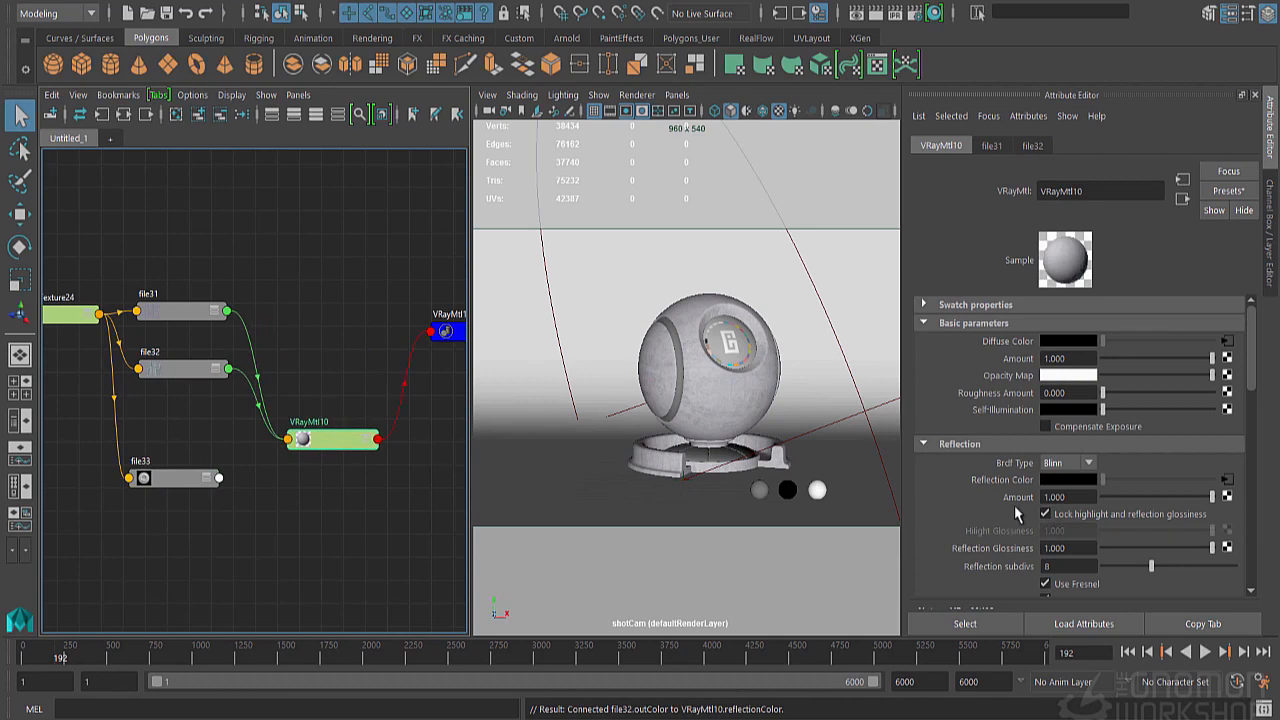
scroll(1028, 512, "down", 5)
scroll(1062, 516, "down", 5)
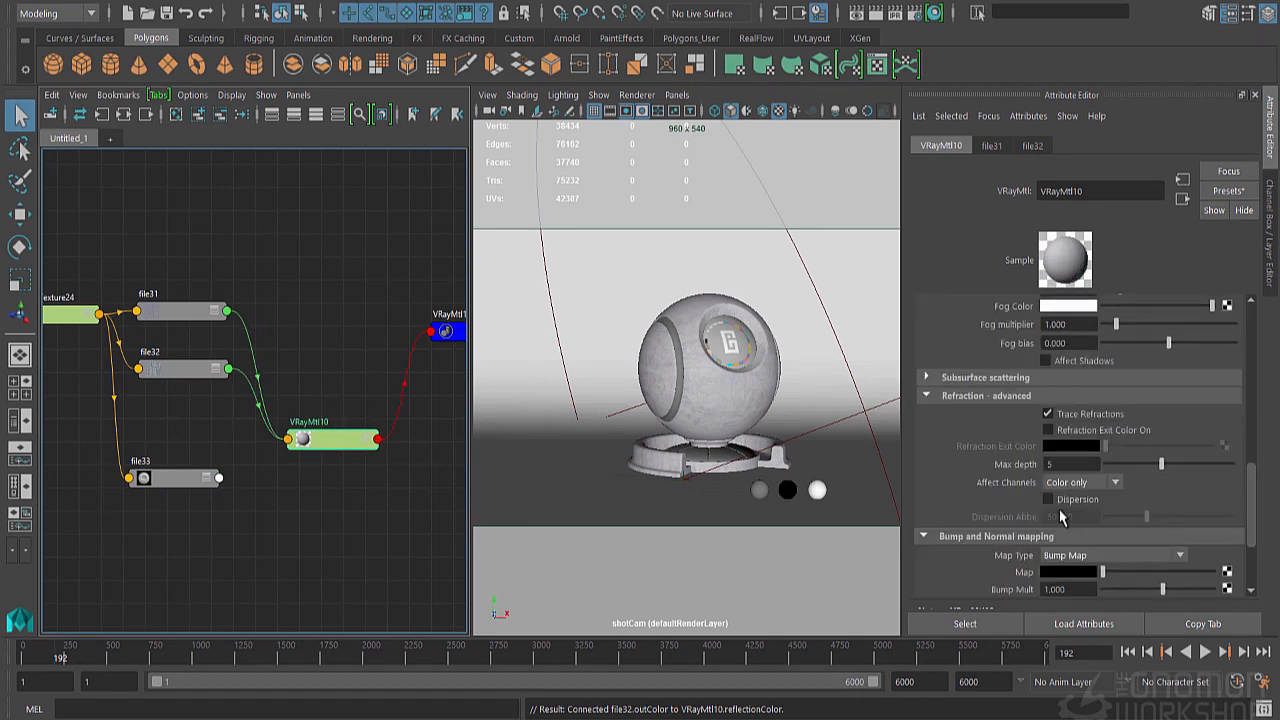
scroll(1065, 516, "up", 3)
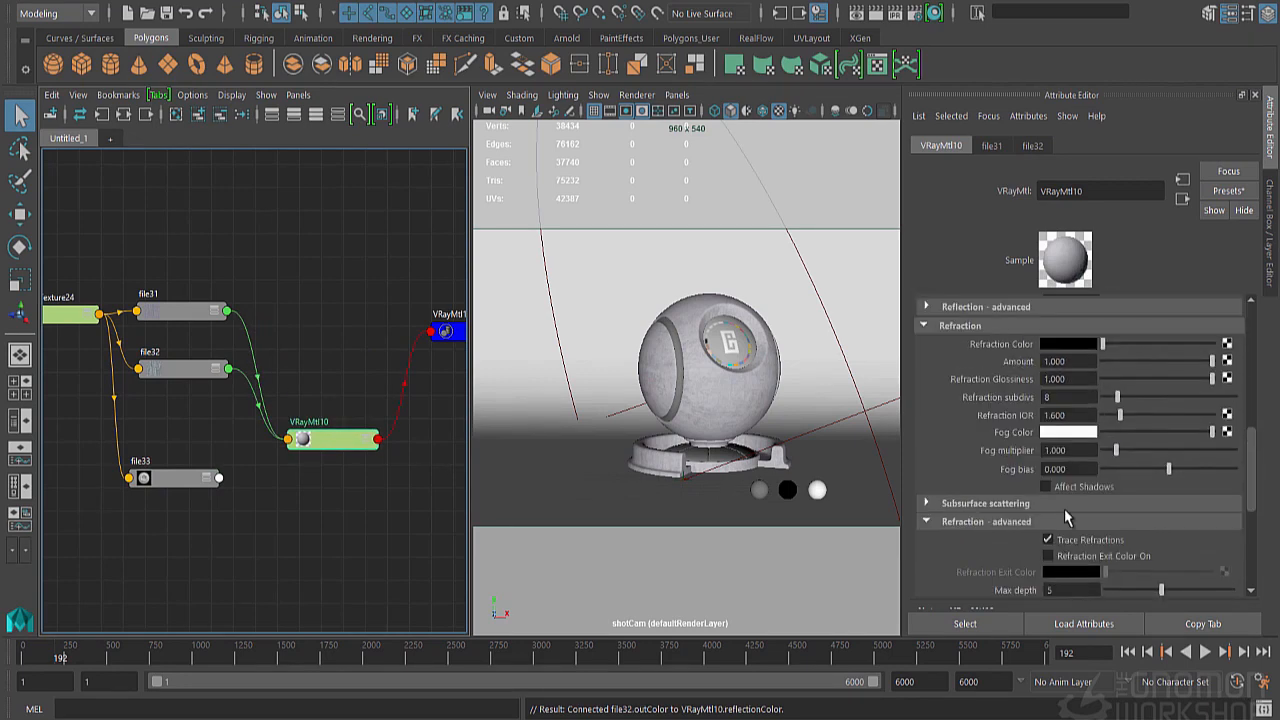
scroll(1065, 516, "down", 3)
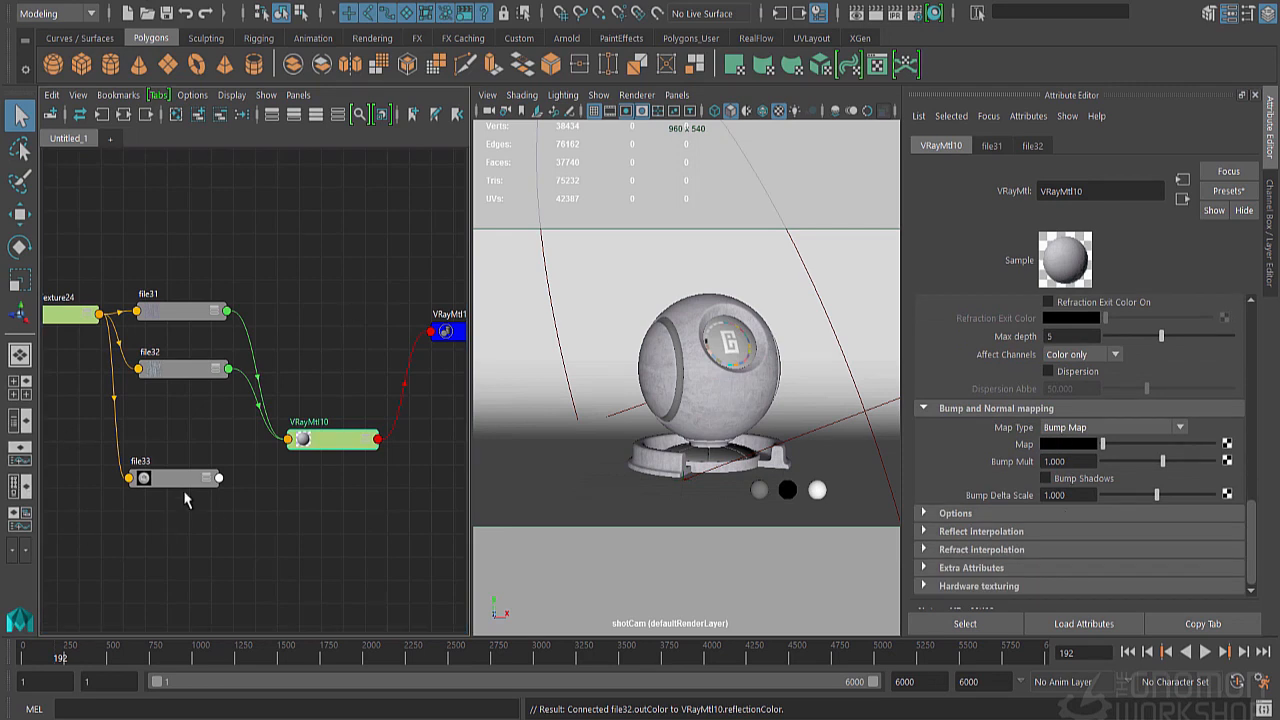
middle_click_drag(145, 483, 1035, 445)
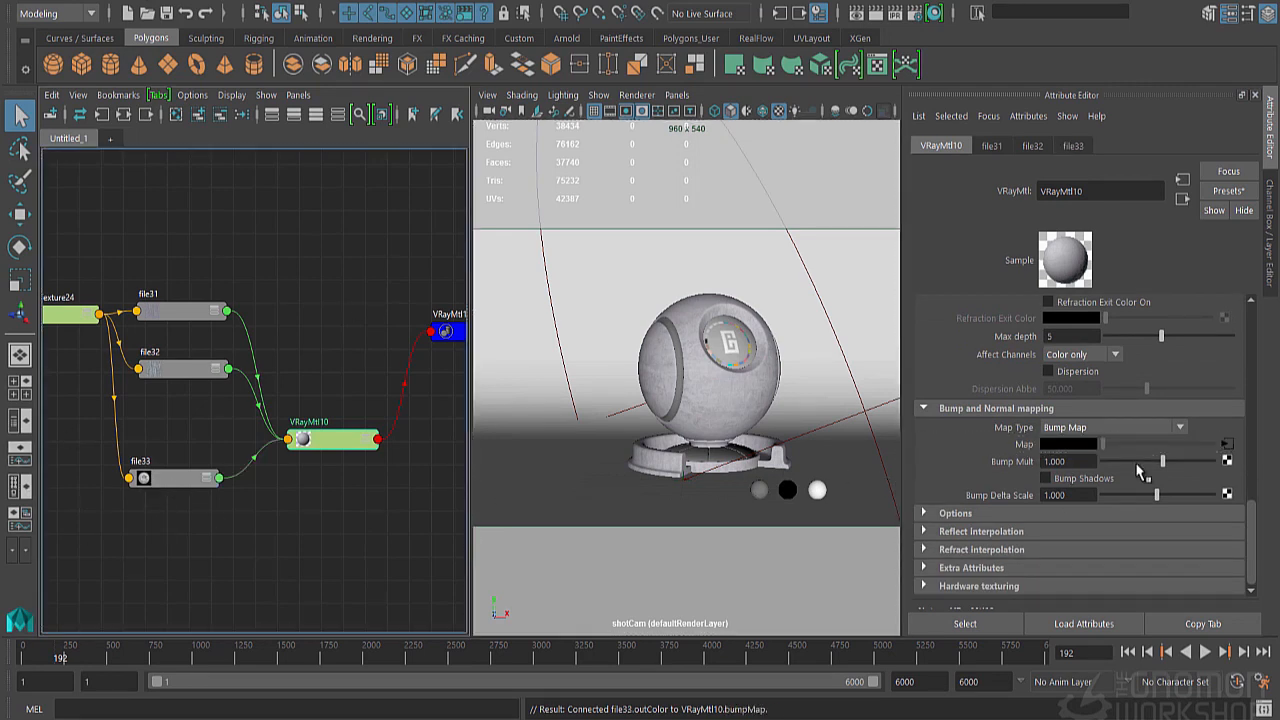
left_click(1147, 428)
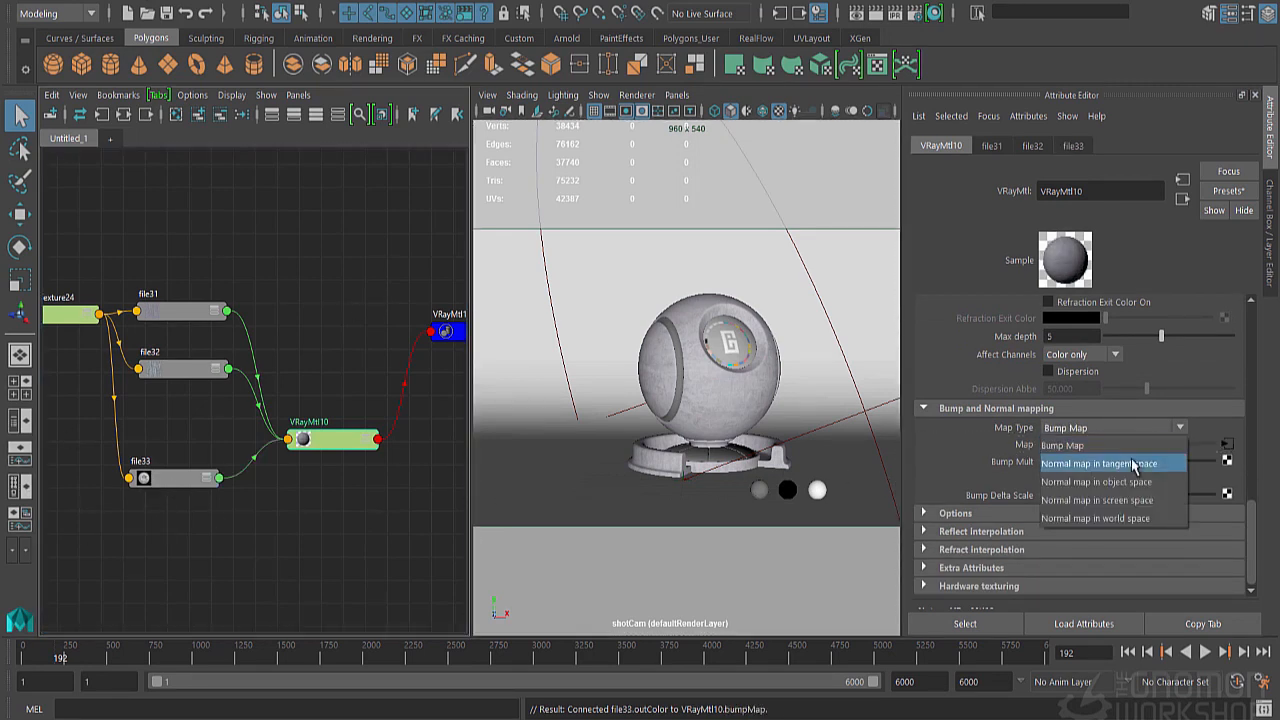
left_click(1133, 465)
Lower the V-Ray material's Reflection Glossiness to about 0.793.
scroll(1108, 461, "up", 5)
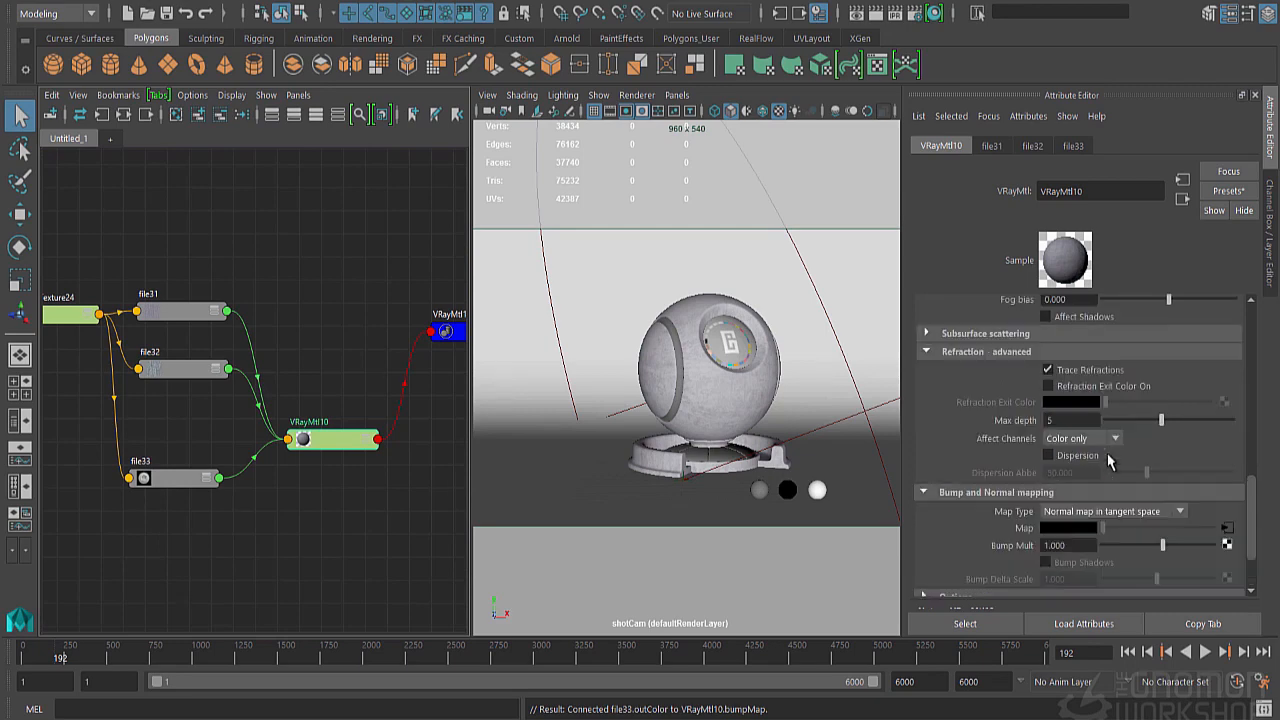
scroll(1108, 461, "up", 5)
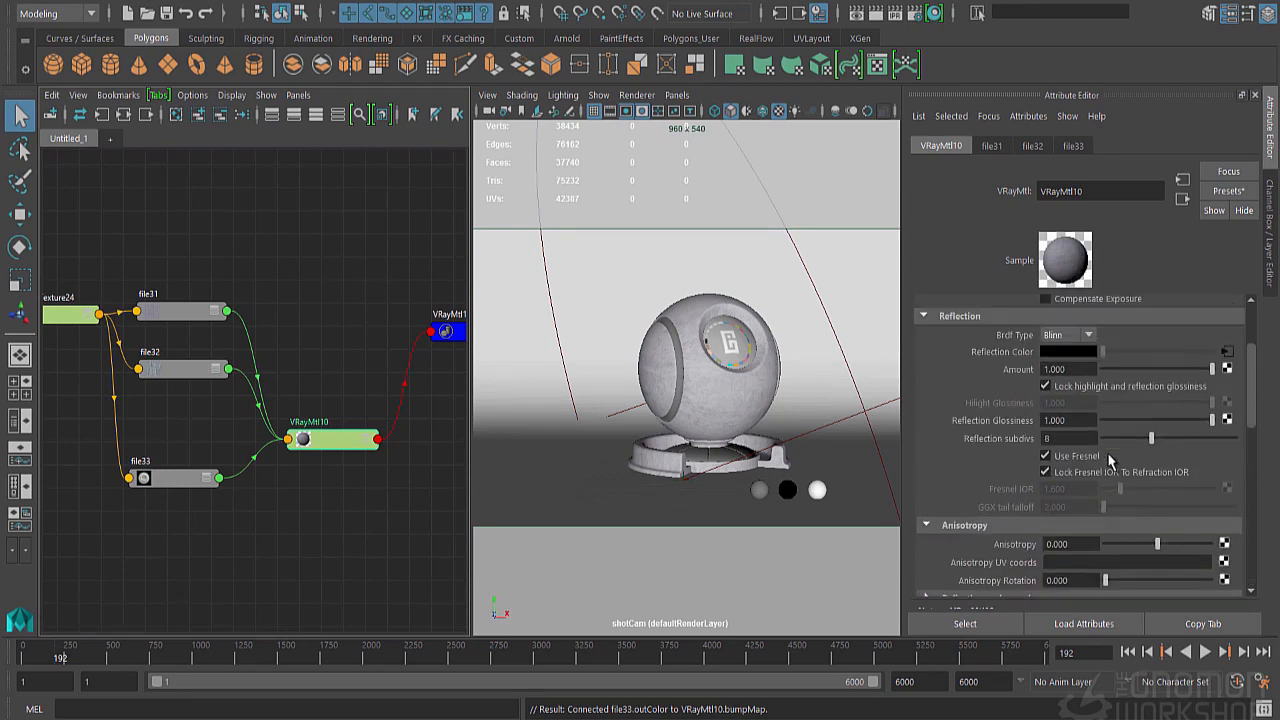
left_click_drag(1211, 419, 1189, 424)
Render the scene in the V-Ray frame buffer and draw a wider render region around the whole shader ball.
left_click(745, 388)
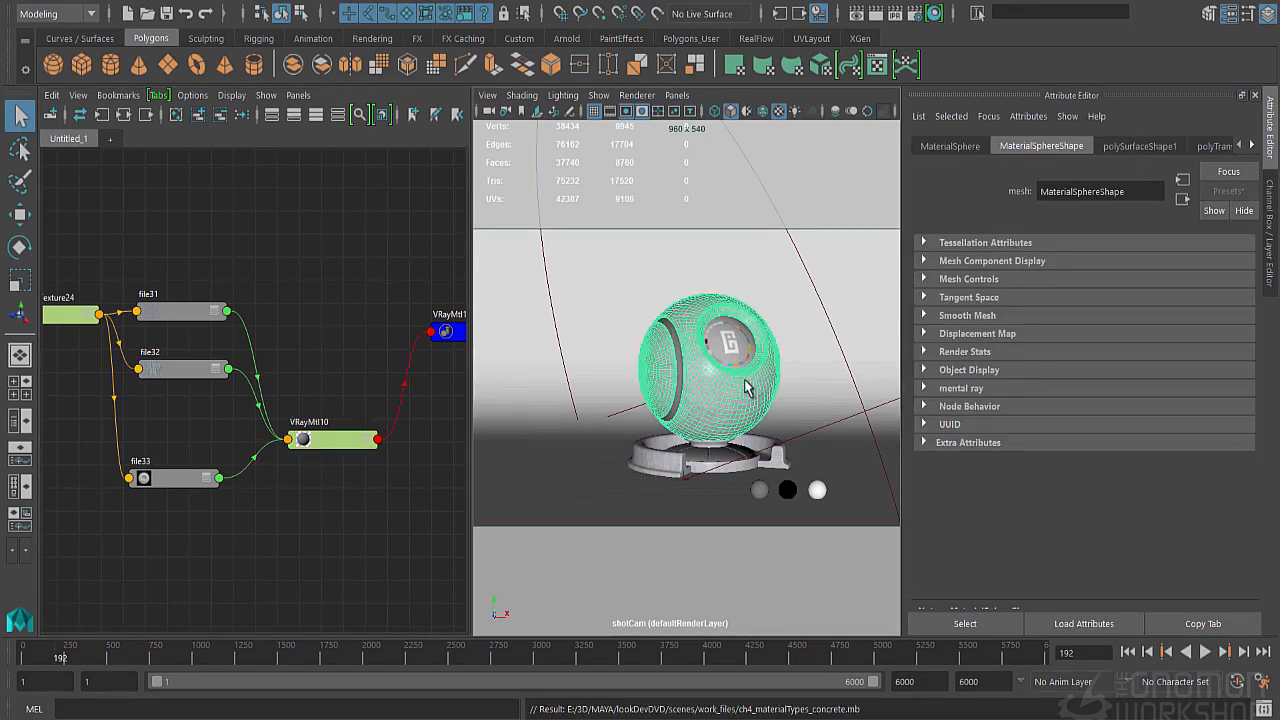
left_click(893, 17)
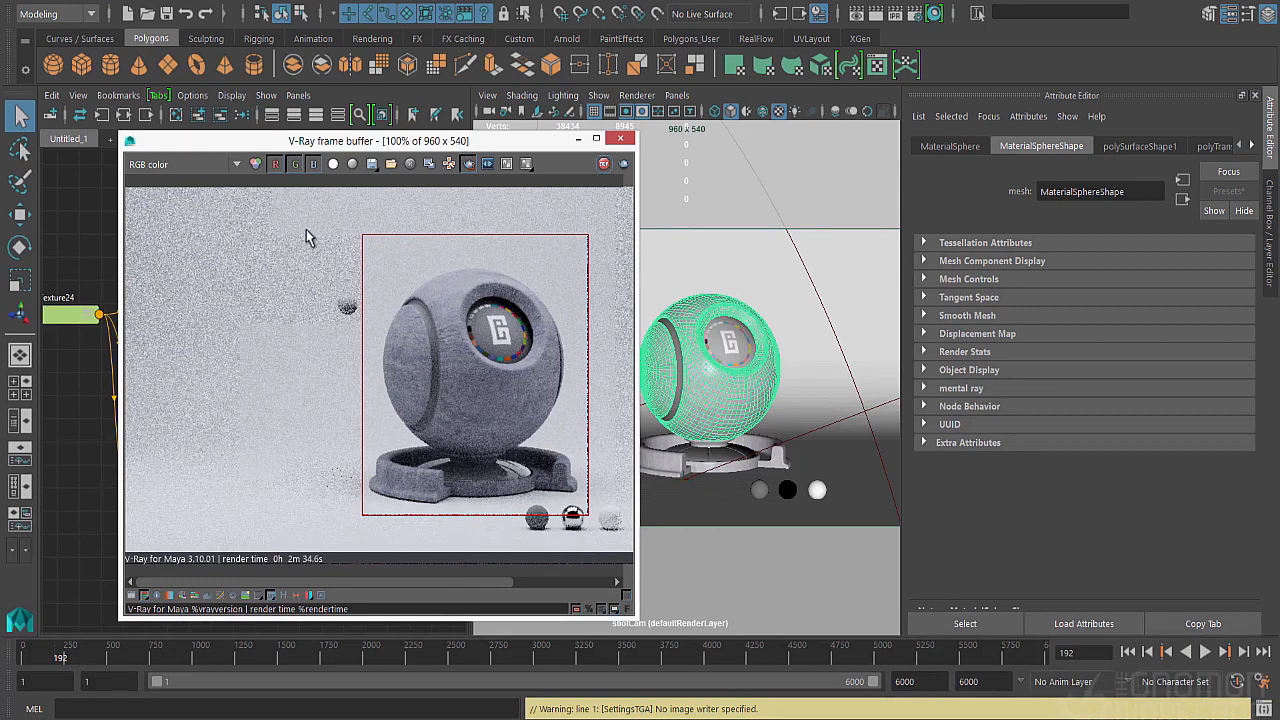
left_click_drag(309, 229, 620, 542)
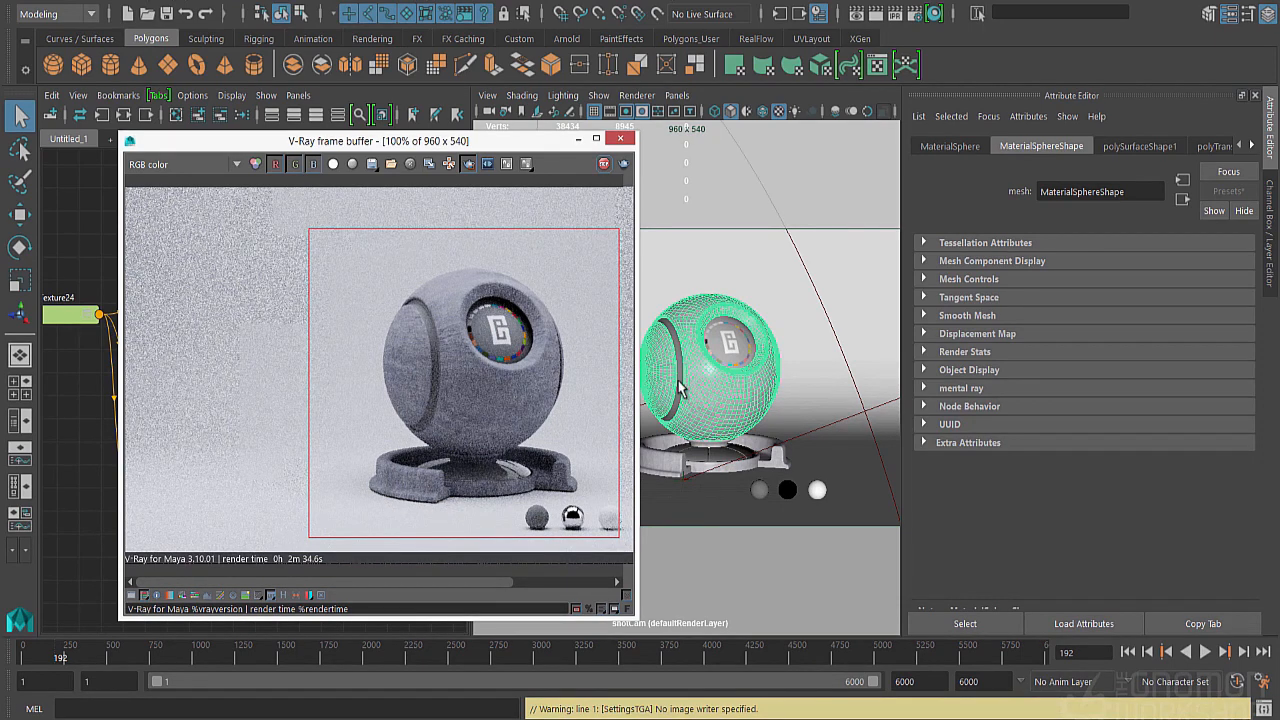
Unlock VRayMtl10's Fresnel IOR from the Refraction IOR and raise it to about 2.134, with the frame buffer moved clear of the node graph.
left_click(1251, 146)
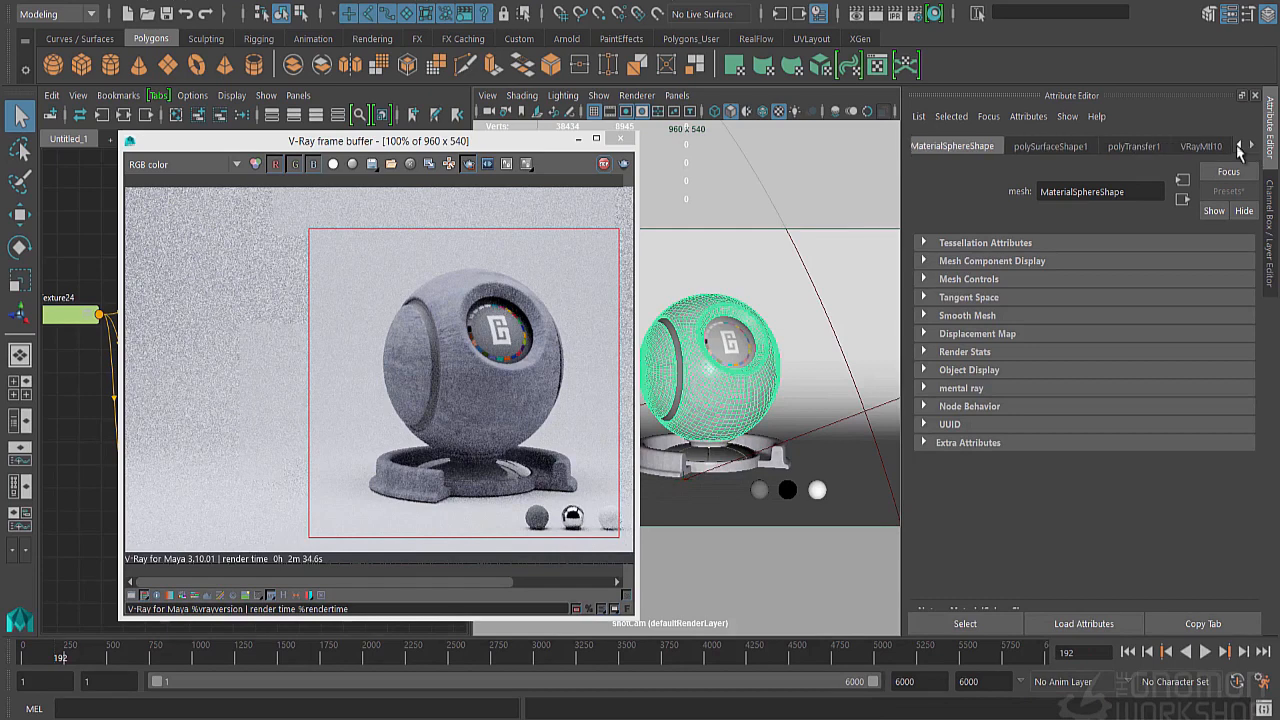
left_click_drag(550, 141, 837, 122)
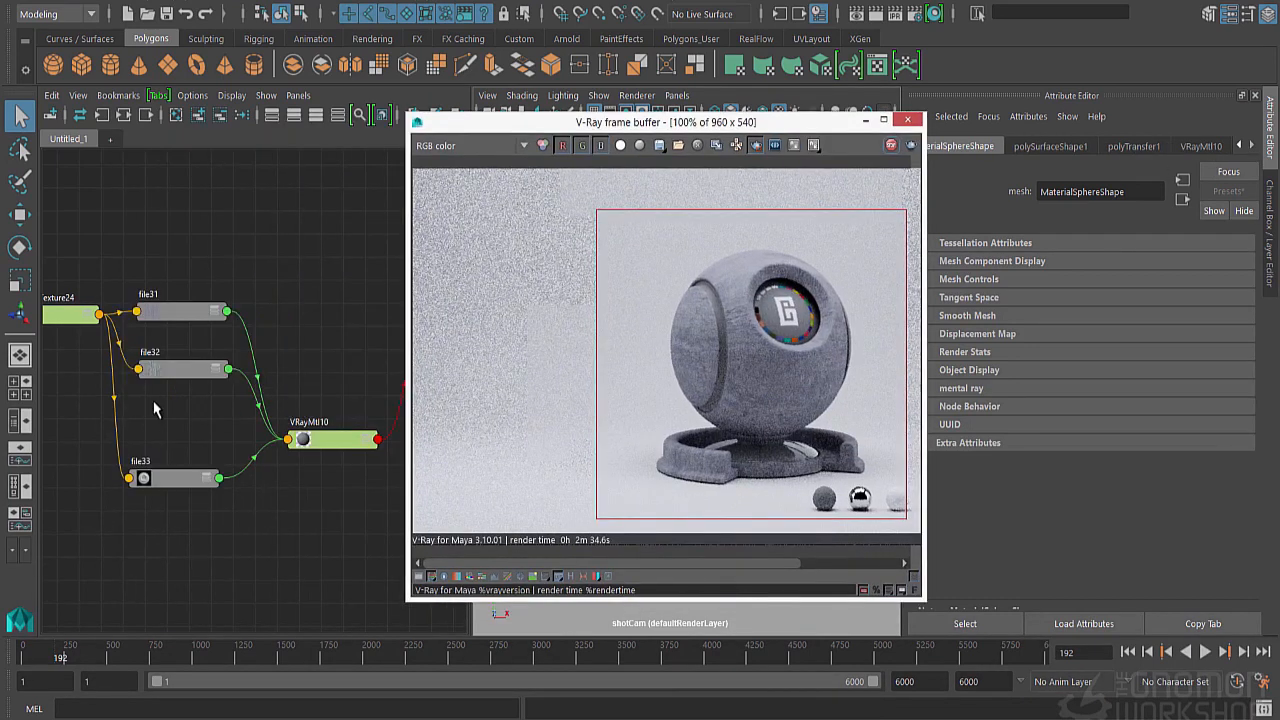
left_click(322, 448)
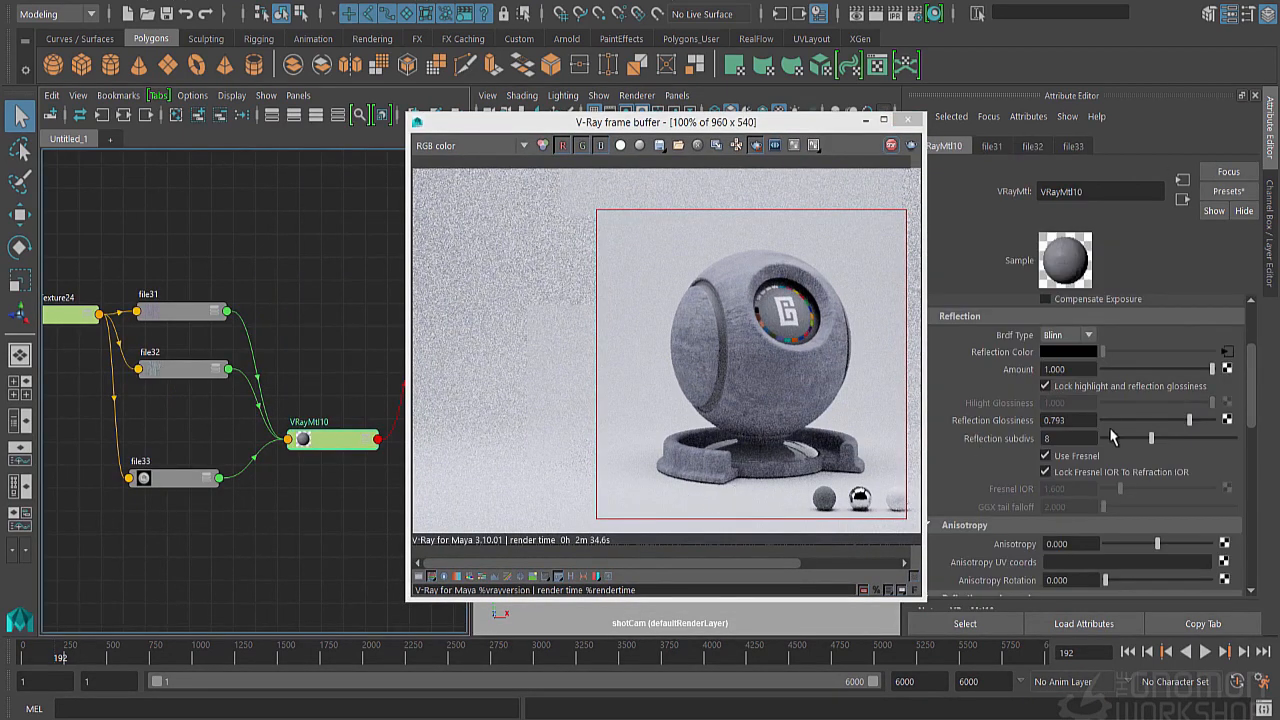
left_click(1066, 472)
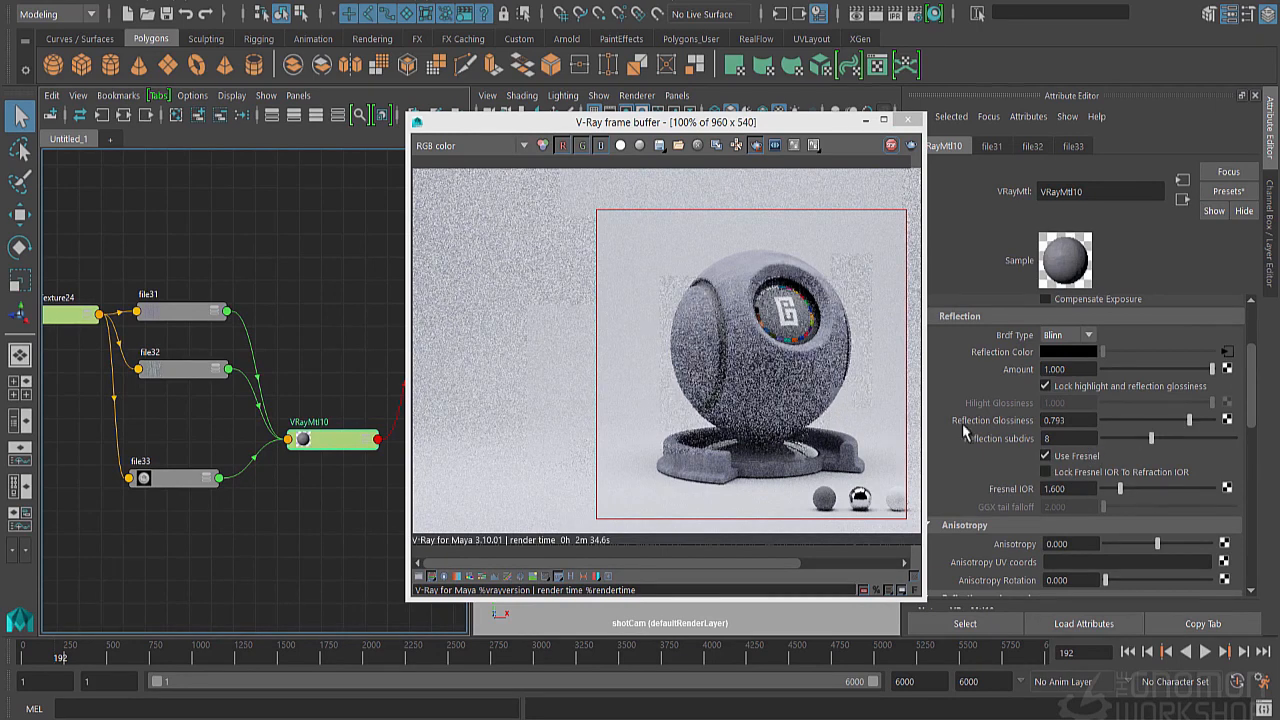
left_click_drag(1120, 488, 1127, 490)
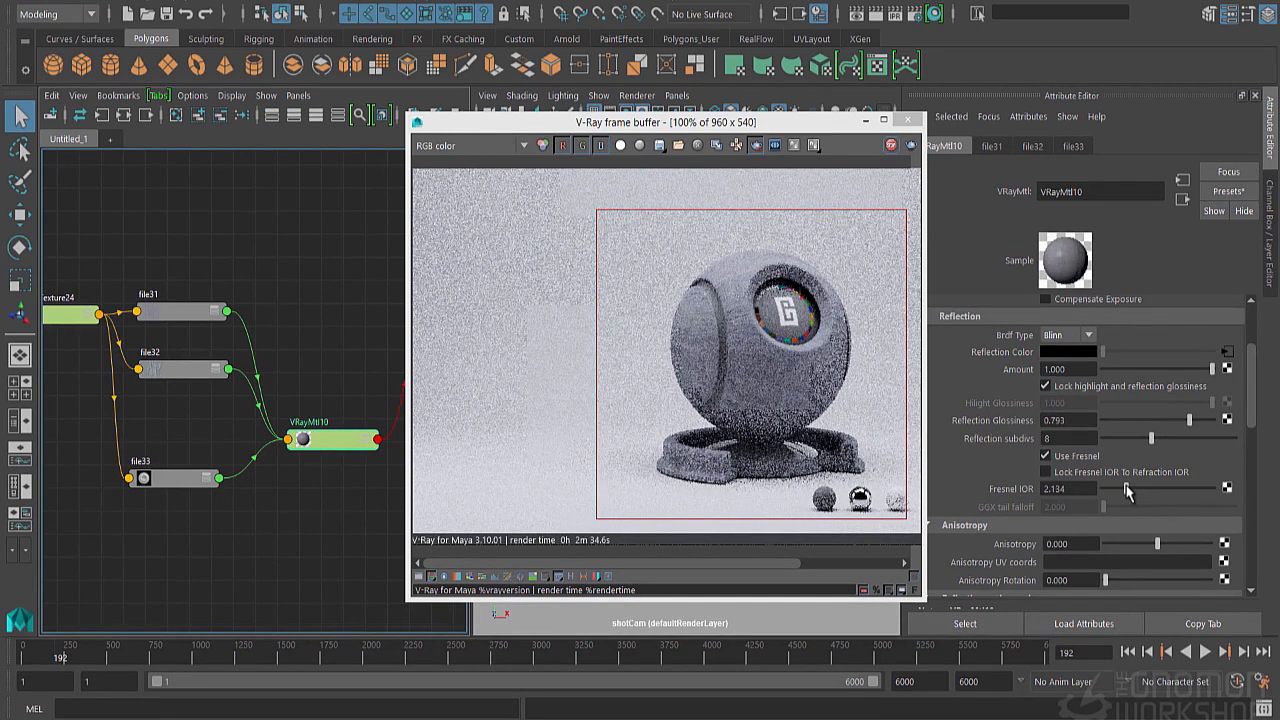
Show the reflect pass in the frame buffer and set the material's Fresnel IOR to 1.5 after trying 1.
left_click(497, 146)
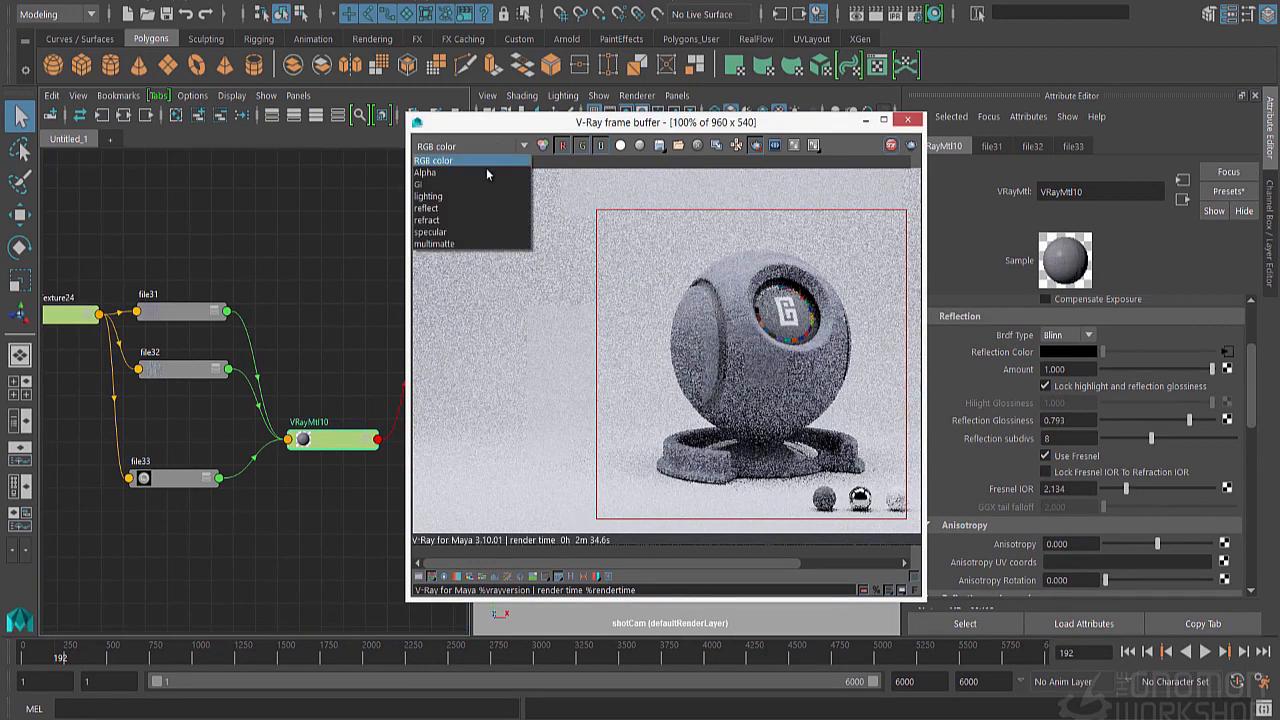
left_click(474, 208)
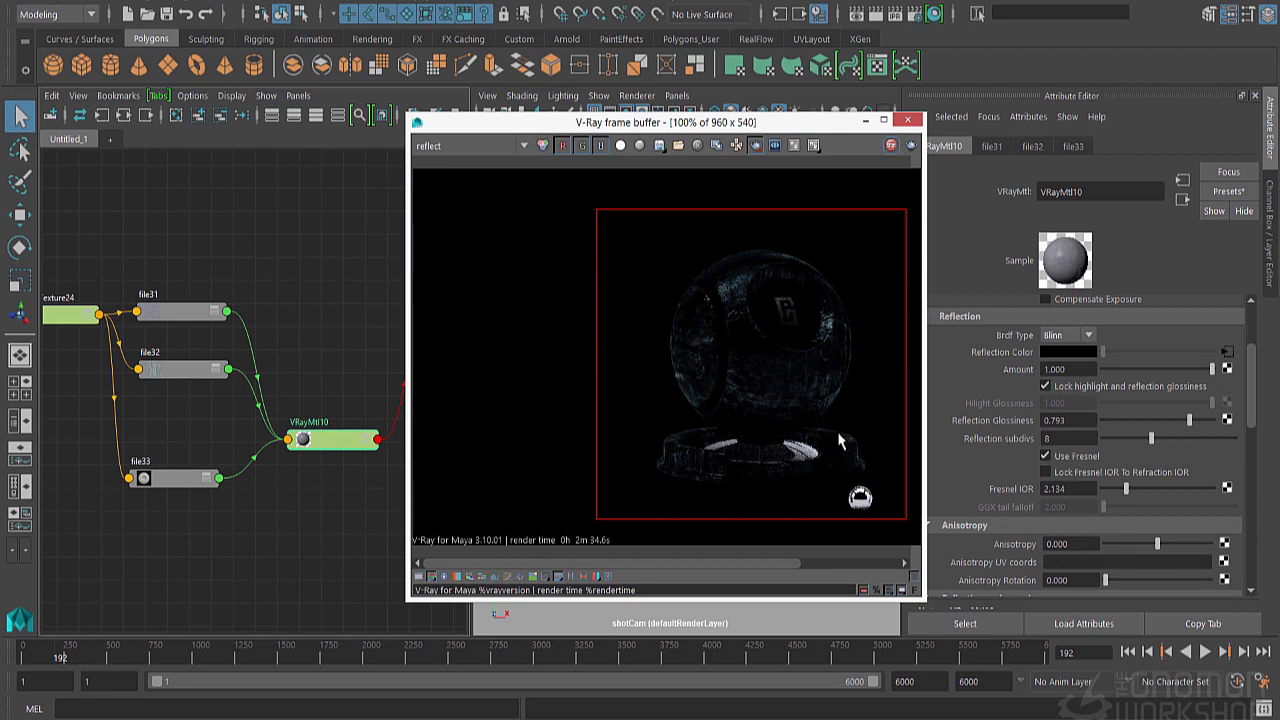
double_click(1060, 488)
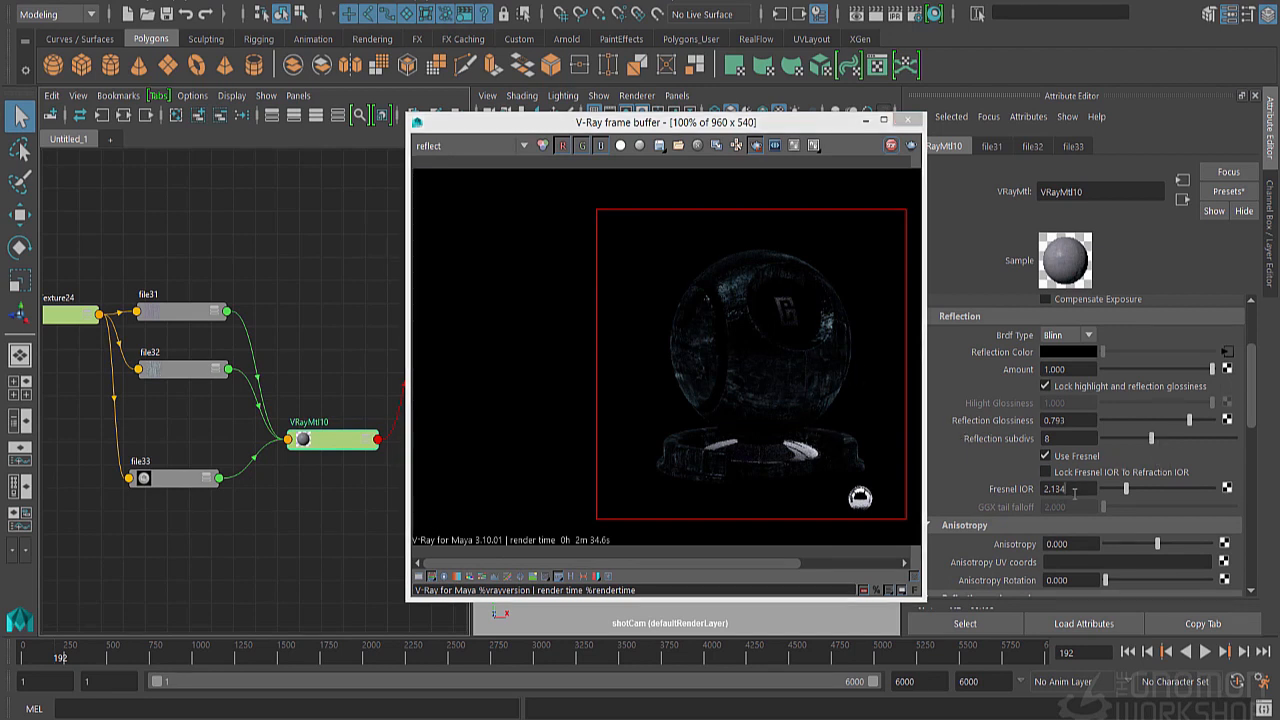
type("1")
key("Return")
type("1.5")
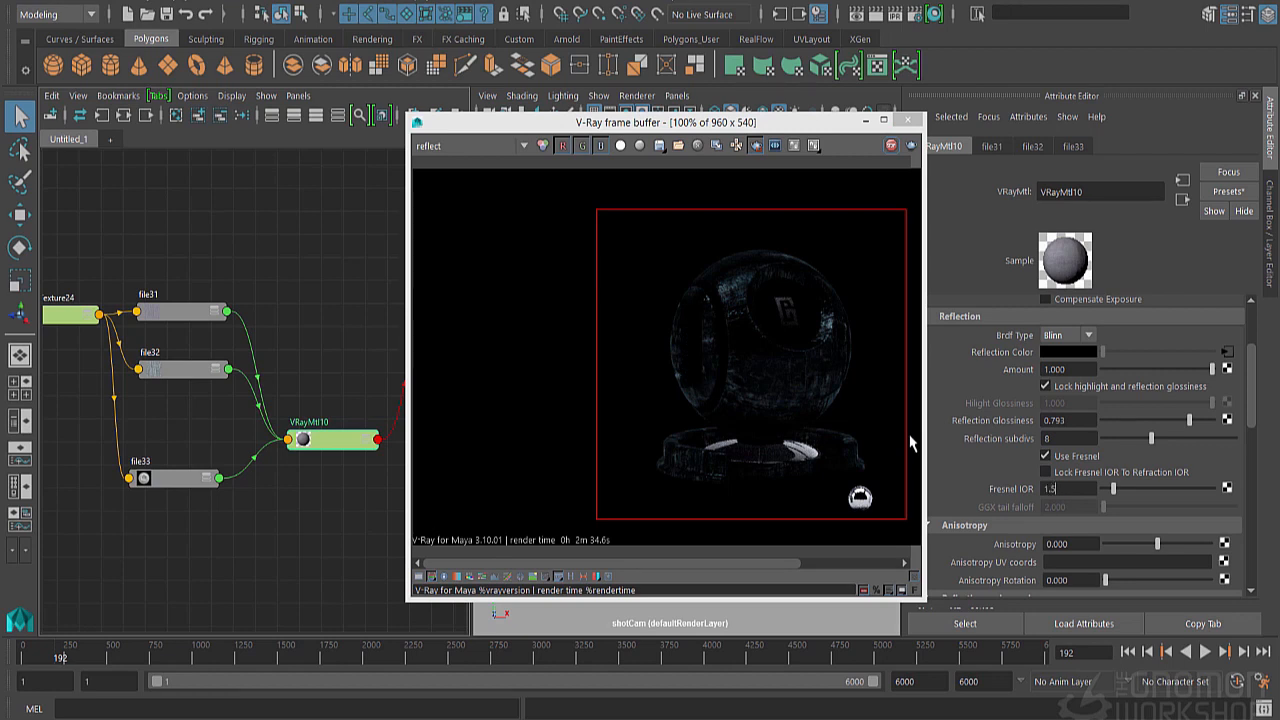
key("Return")
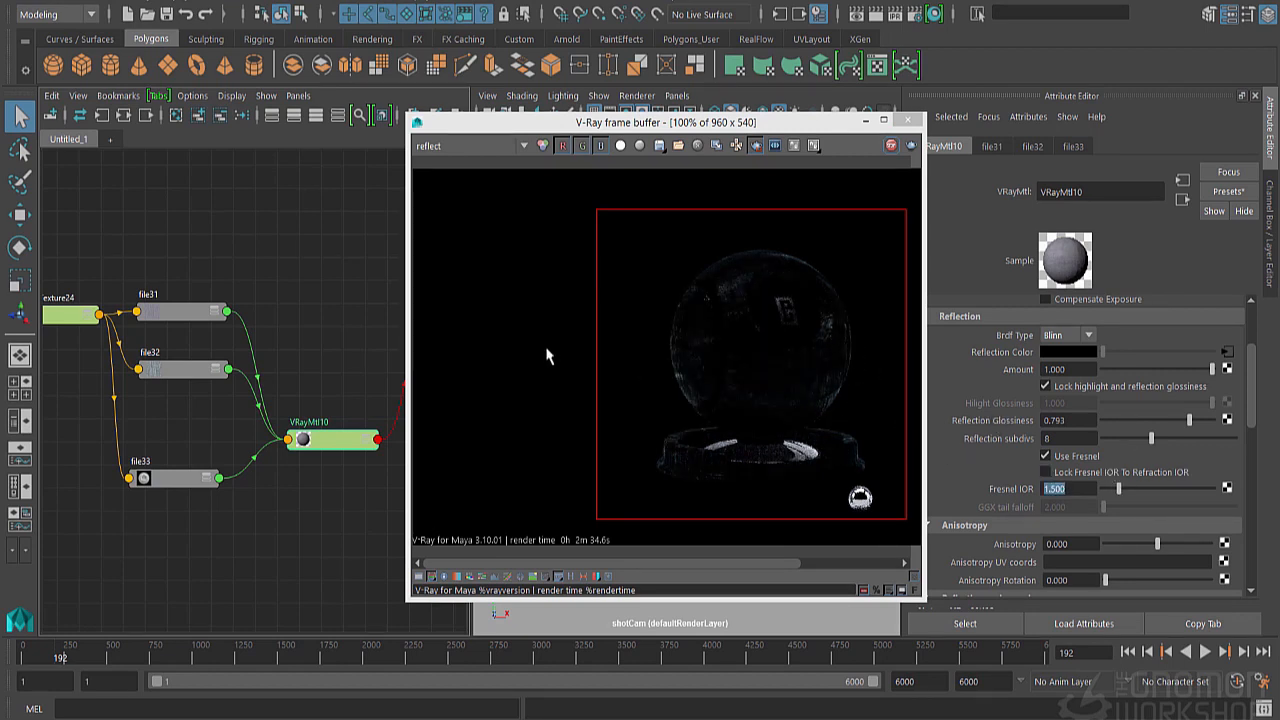
Switch to Photoshop, show the SPEC group and set the Levels 1 input levels to 88, 0.82 and 128 to brighten the specular map.
left_click_drag(83, 326, 52, 353)
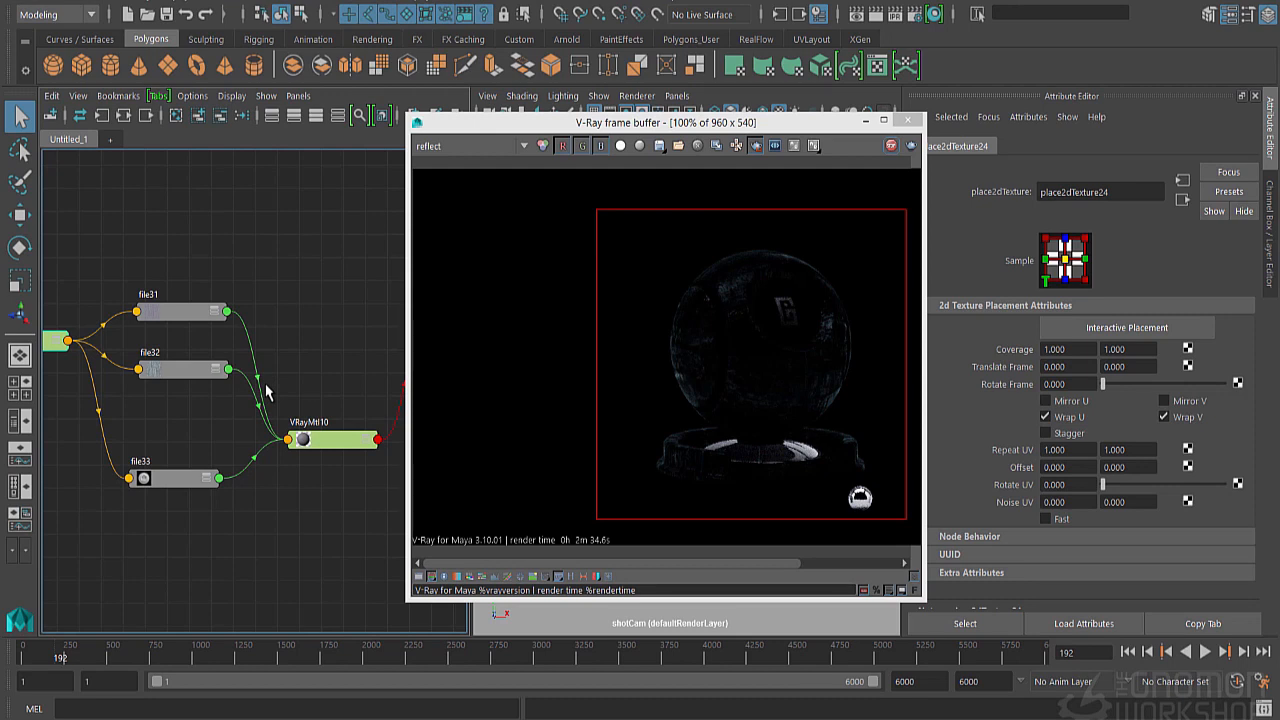
left_click(184, 375)
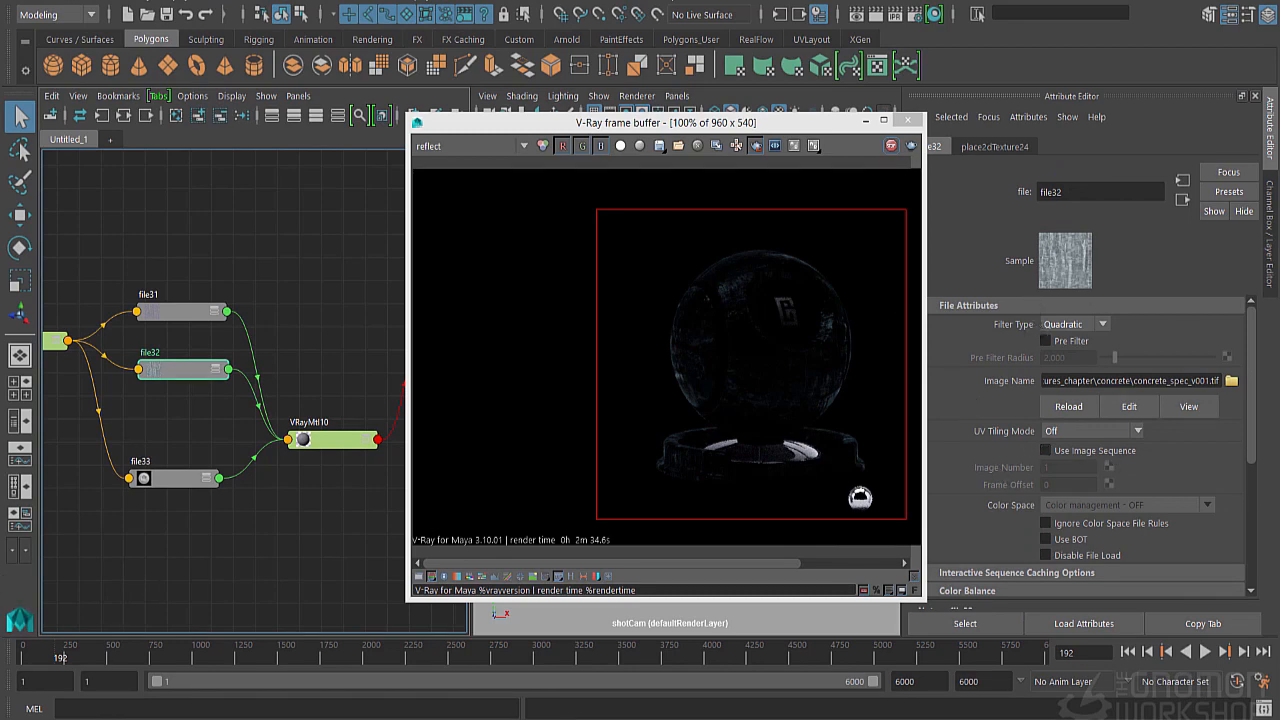
key("alt+Tab")
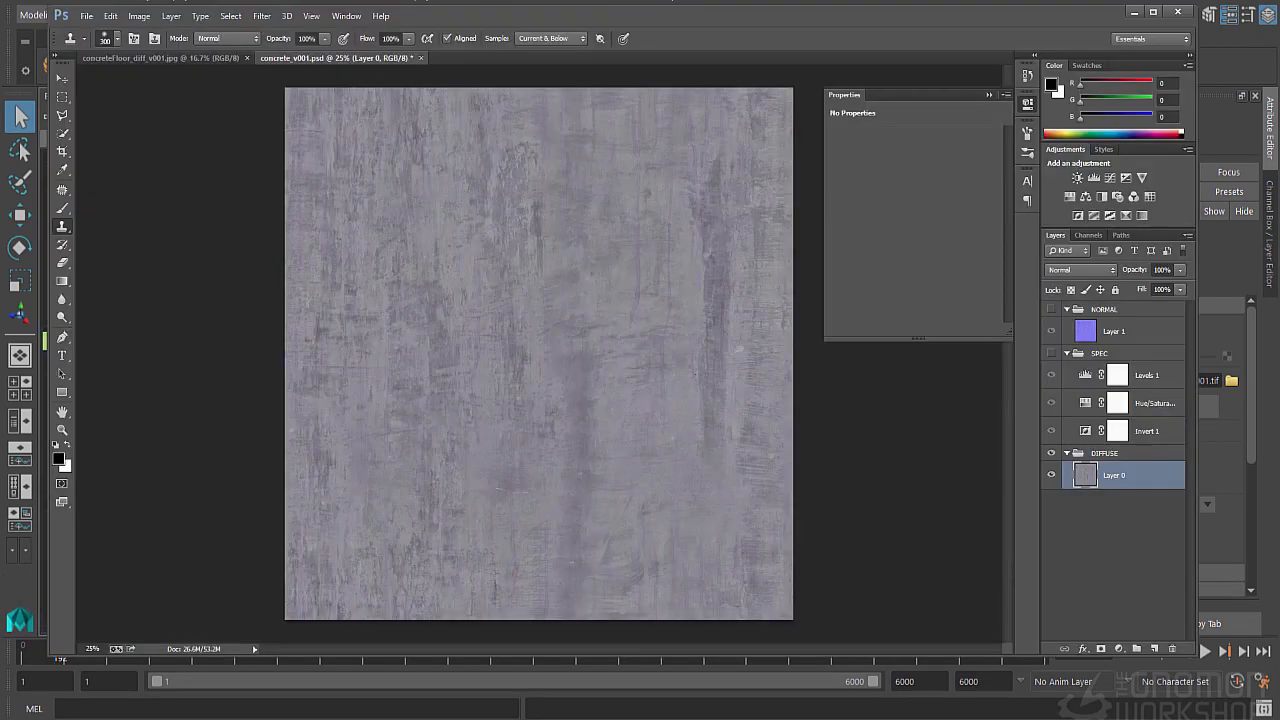
left_click(1119, 377)
left_click(1051, 353)
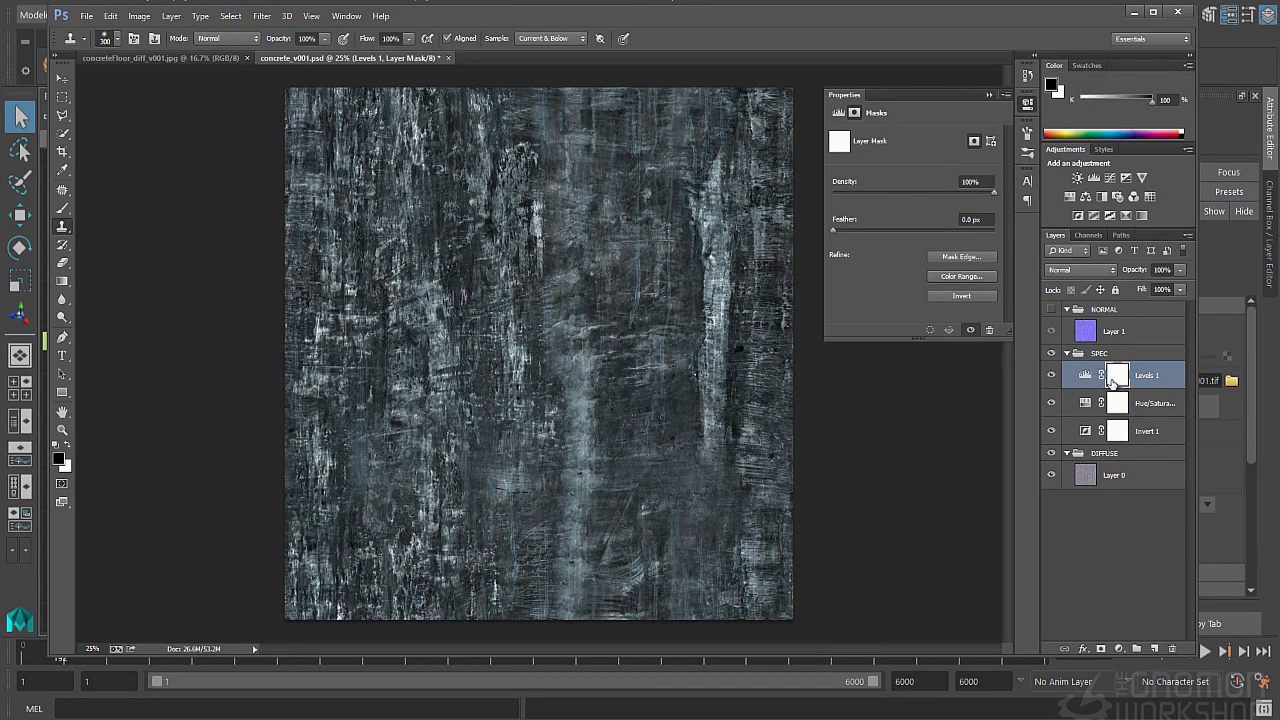
left_click(1086, 375)
left_click_drag(937, 240, 899, 240)
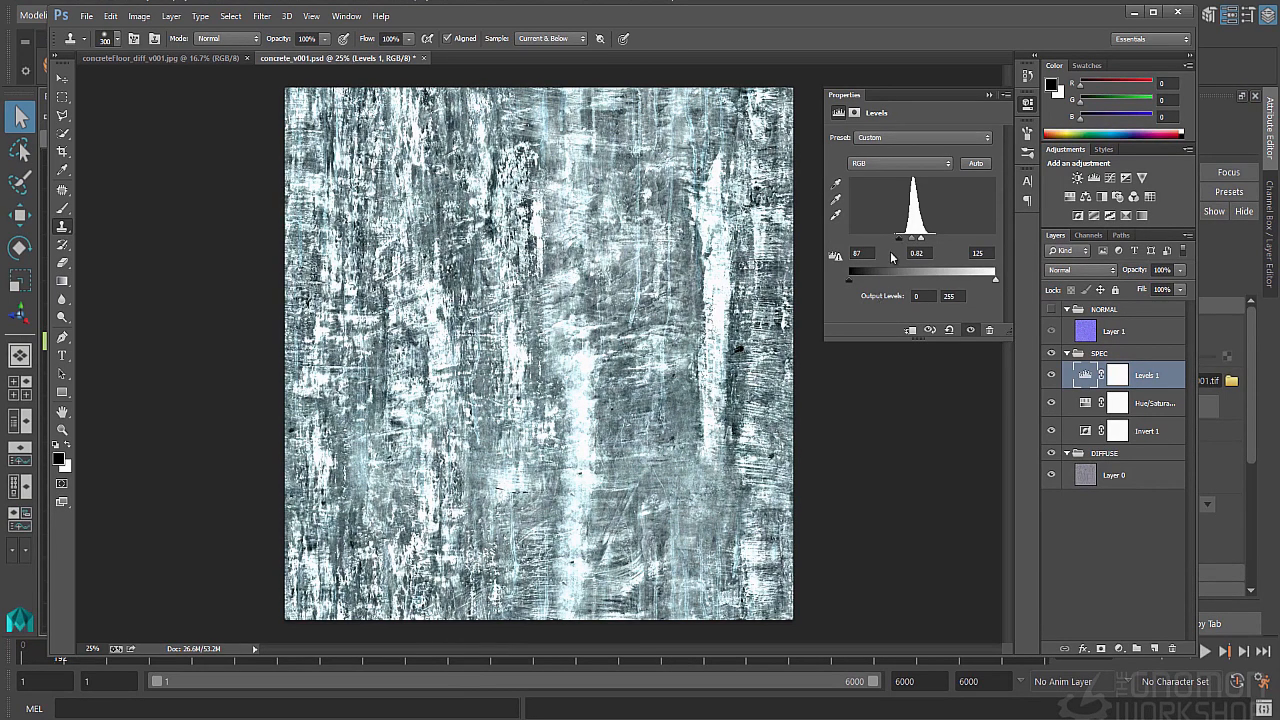
left_click_drag(921, 241, 924, 240)
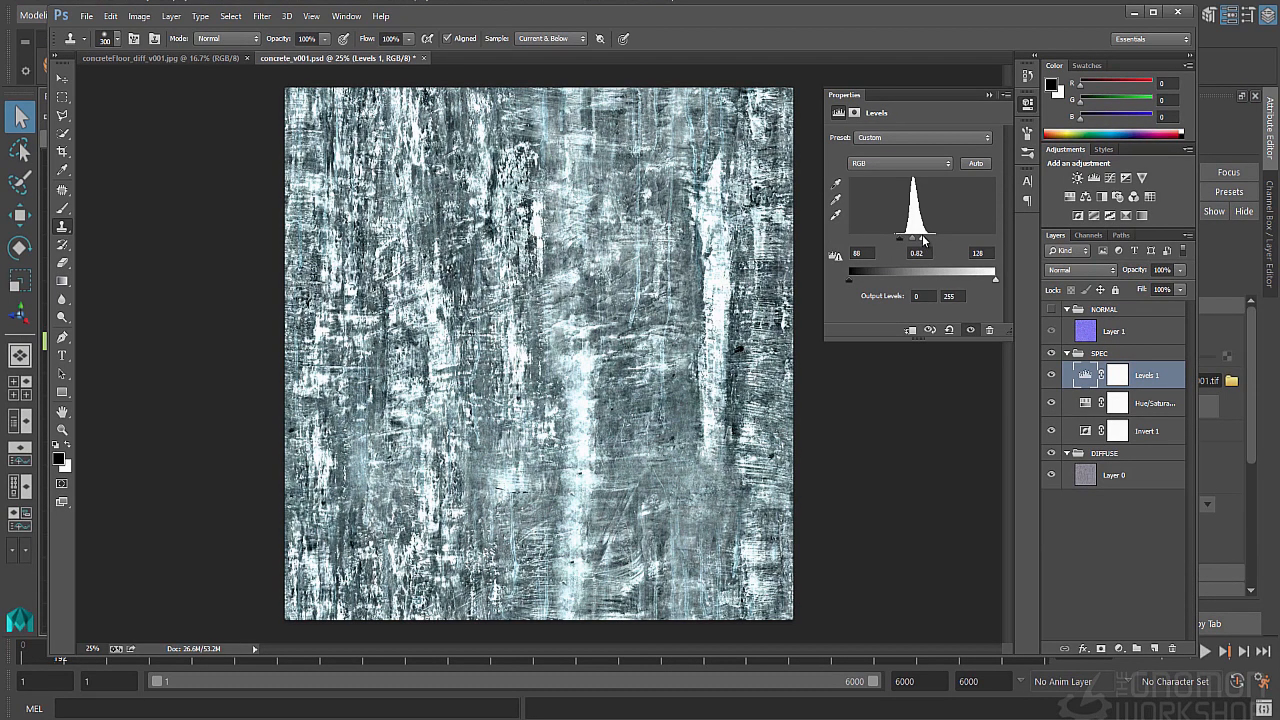
Open Save As for the concrete document, cancel it, and switch back to Maya.
key("ctrl+shift+s")
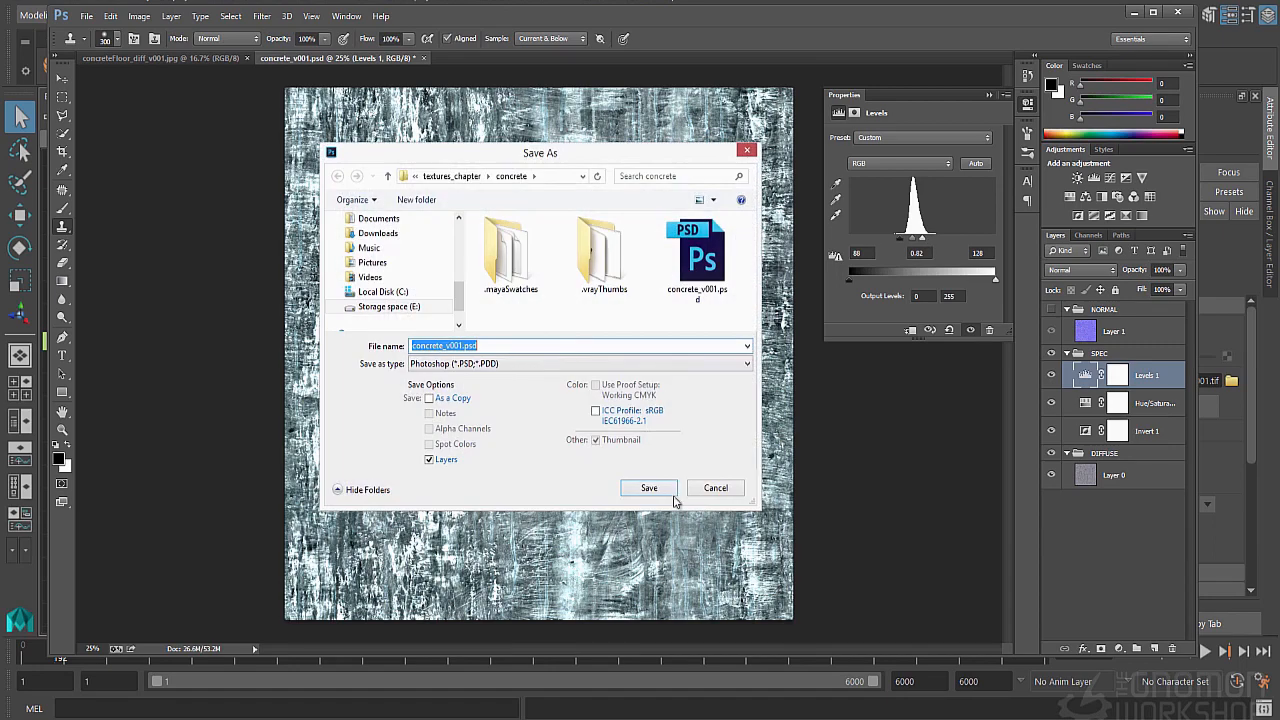
left_click(711, 497)
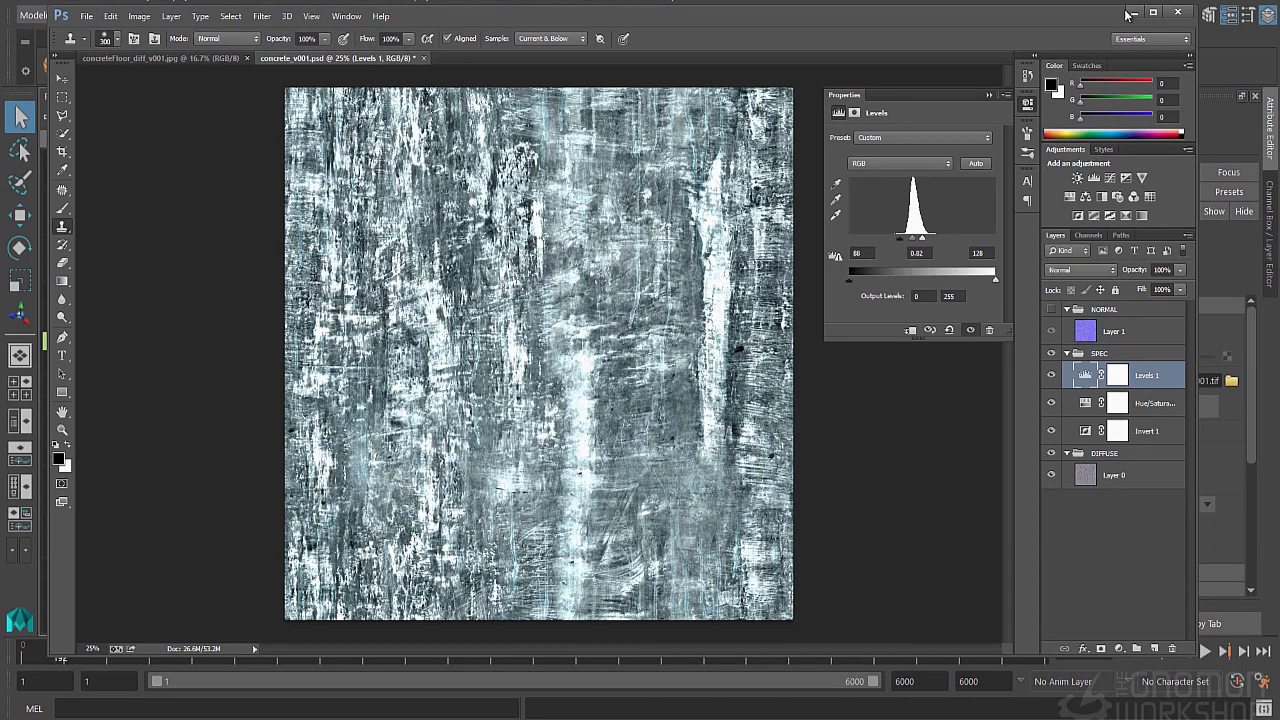
left_click(1128, 13)
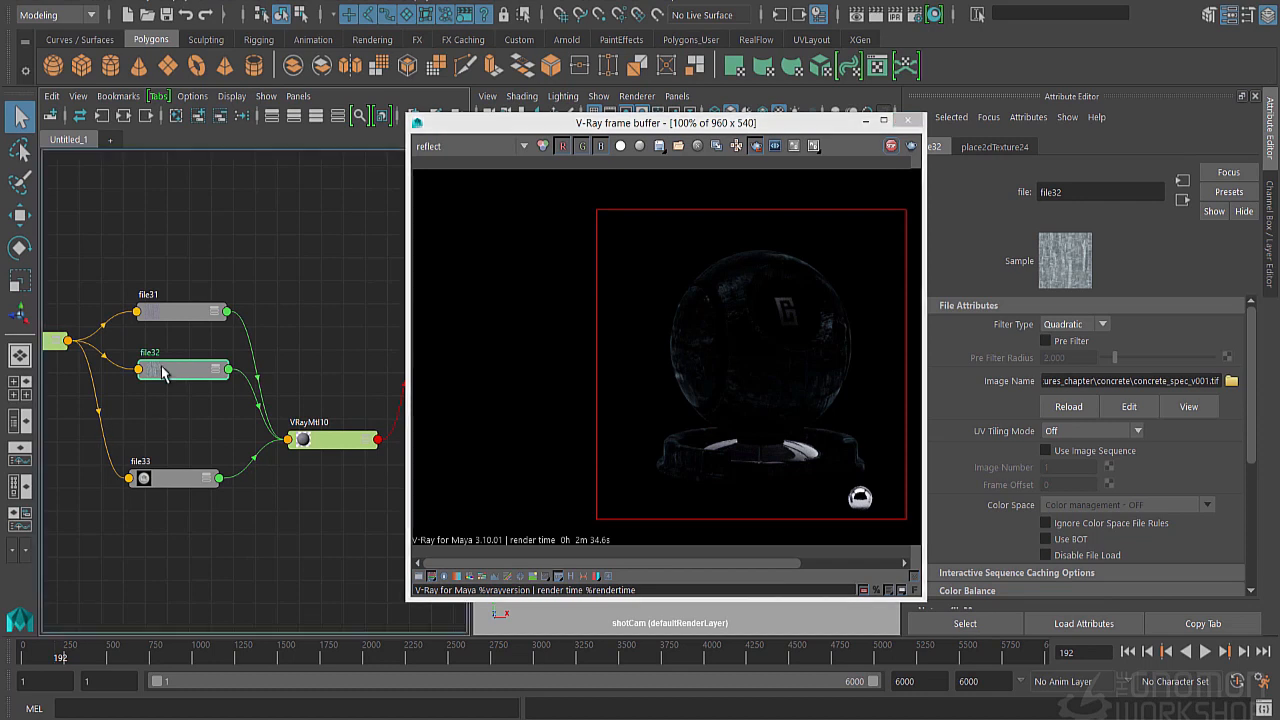
Make room beside the file32 specular node and create a remapHsv node in the node graph.
left_click_drag(168, 370, 151, 383)
scroll(1116, 473, "down", 4)
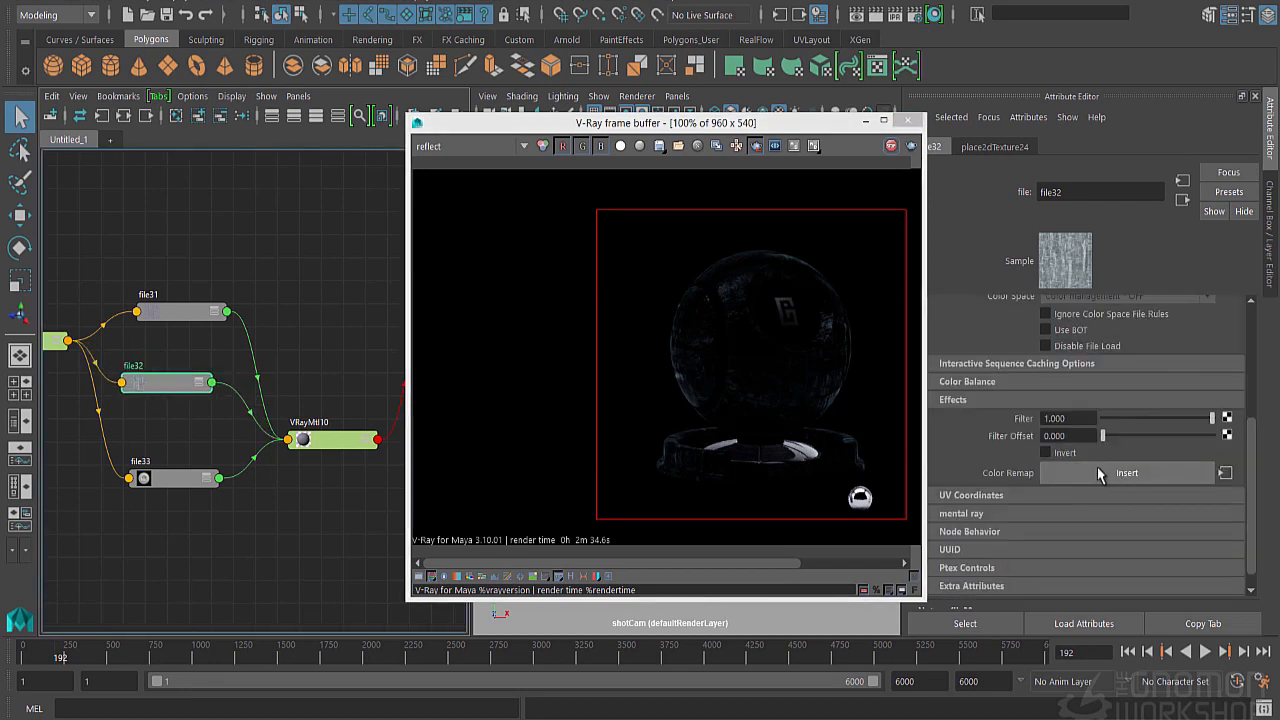
left_click(228, 412)
key("Tab")
type("re")
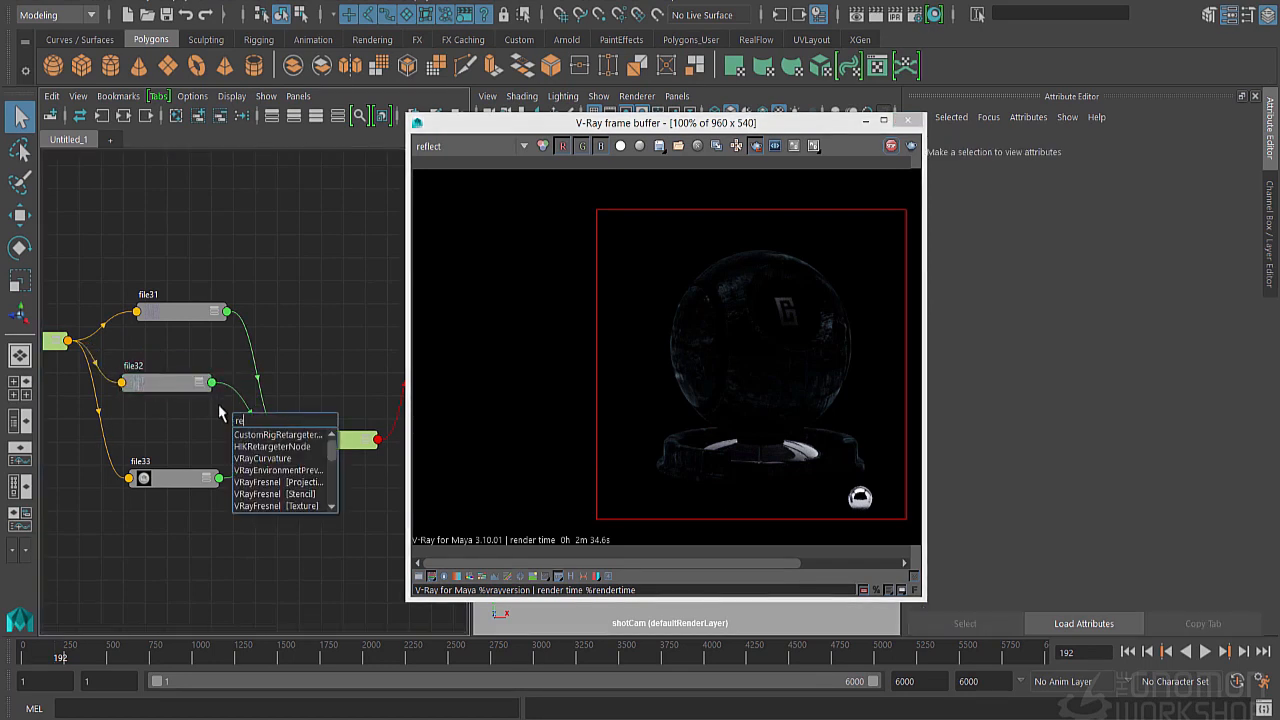
type("map")
key("Down")
key("Down")
key("Down")
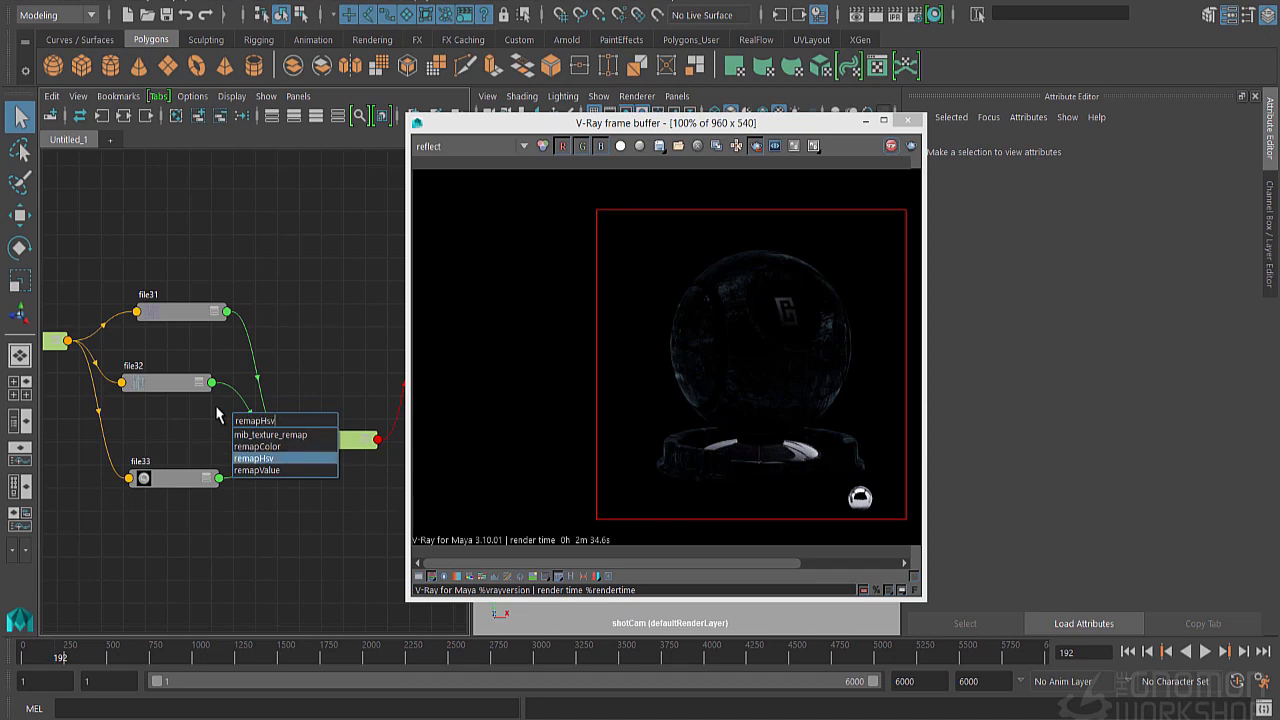
key("Return")
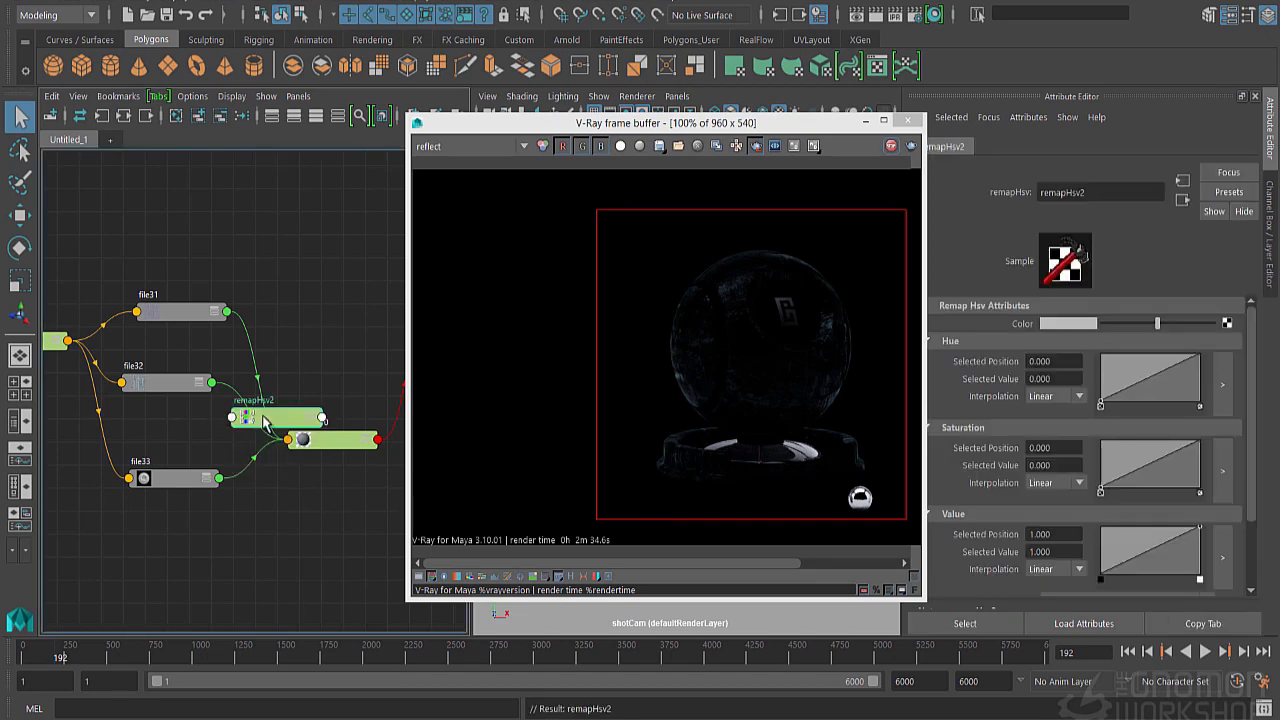
Place remapHsv2 above VRayMtl10, feed file32 into its Color, and connect its output to the material's Reflection Color.
left_click_drag(262, 420, 318, 378)
middle_click_drag(152, 388, 1022, 325)
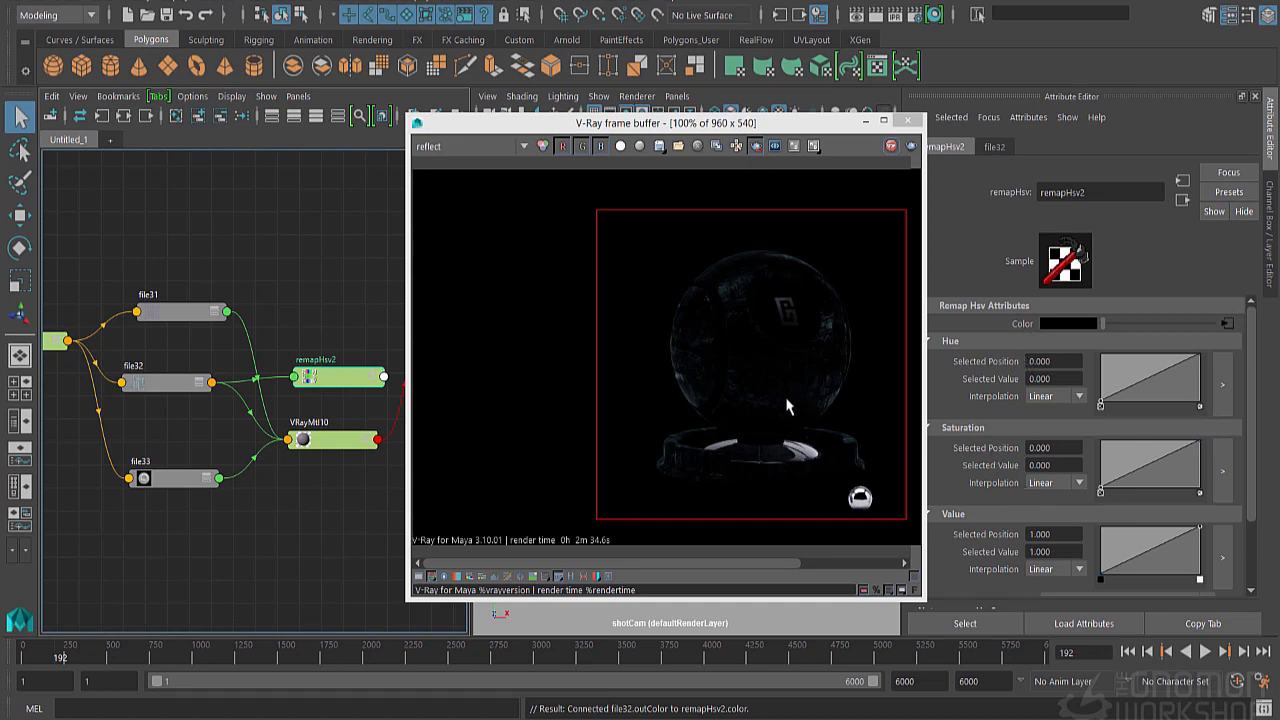
left_click(312, 442)
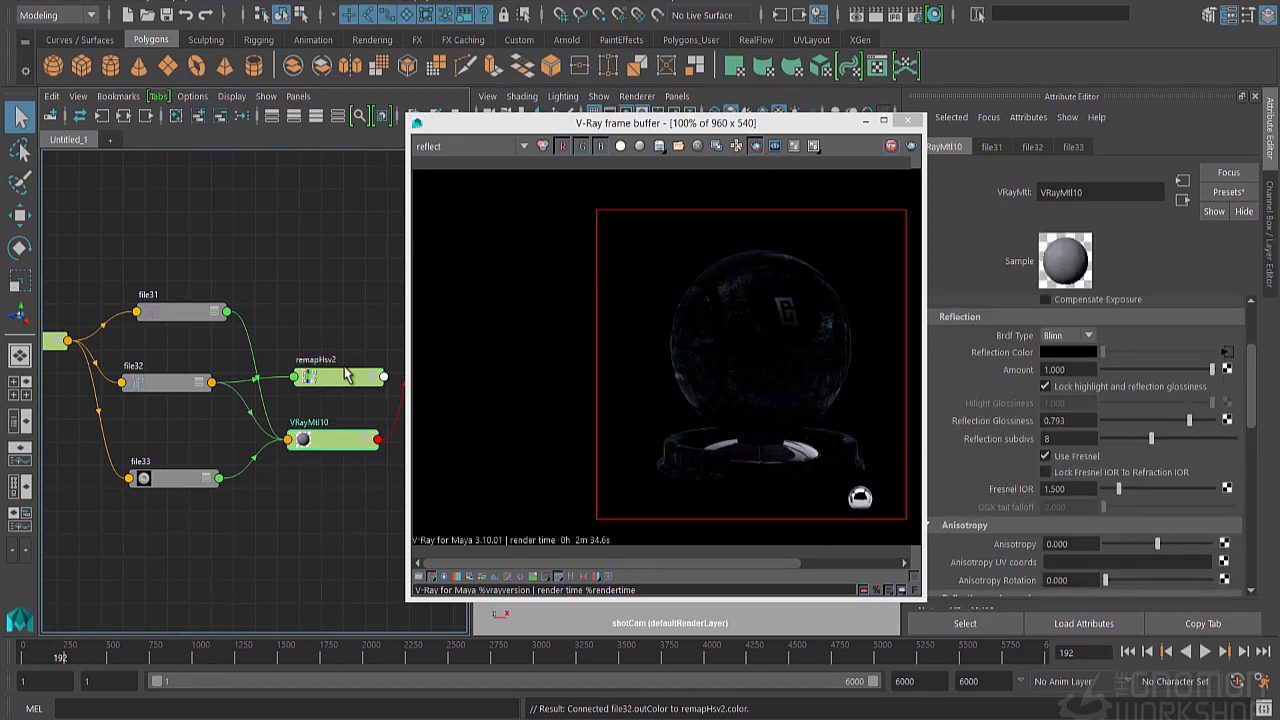
middle_click_drag(322, 378, 1005, 352)
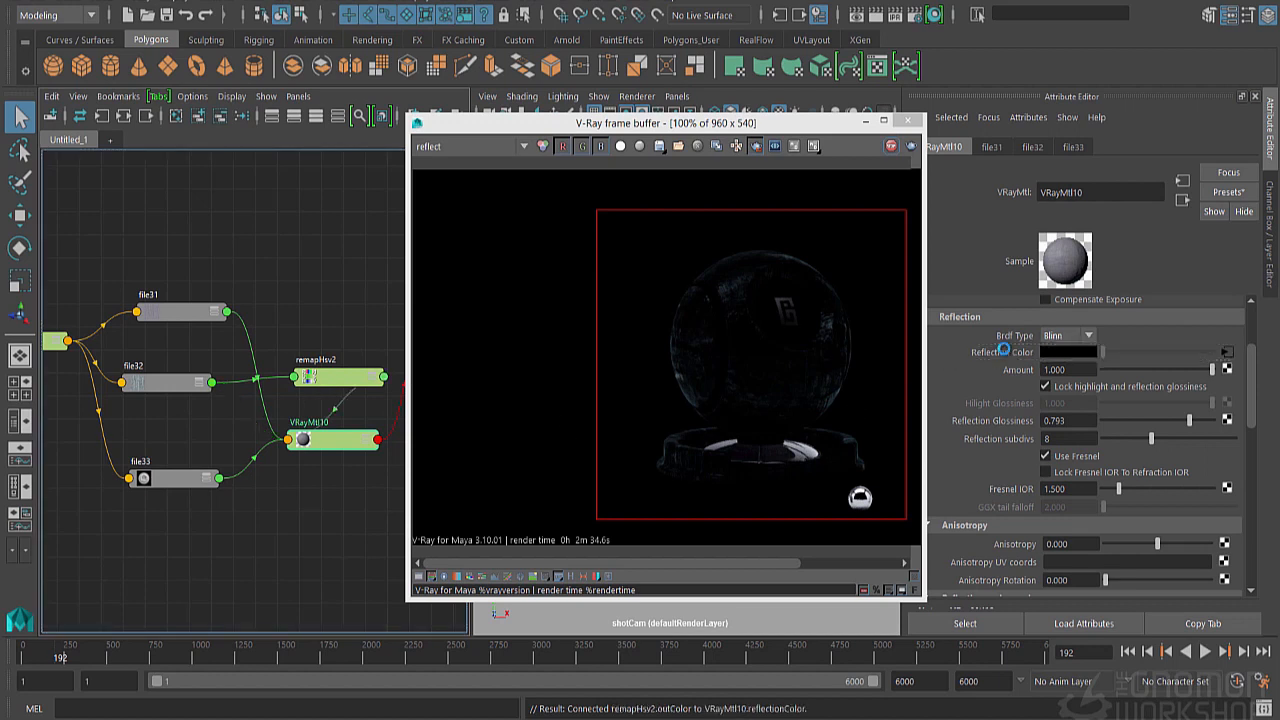
Move the white point of remapHsv2's Value ramp to about 0.423 and show the RGB color pass in the frame buffer.
left_click(345, 378)
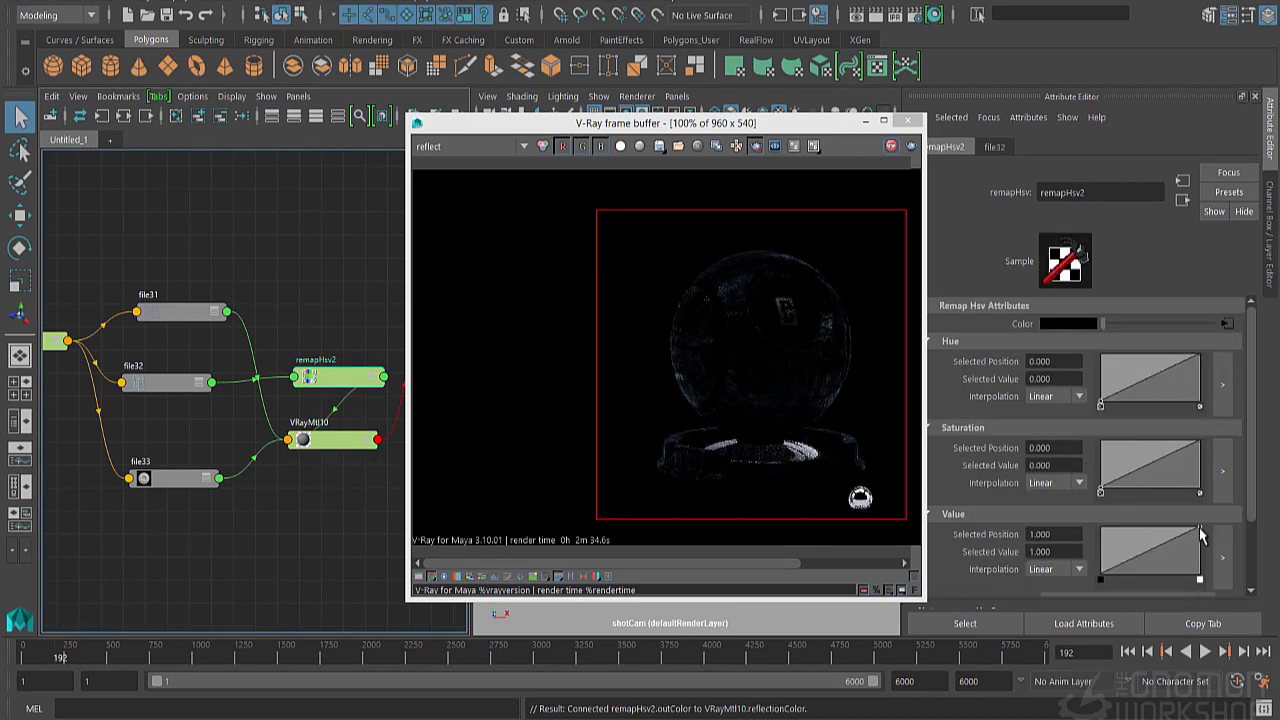
left_click_drag(1199, 528, 1144, 515)
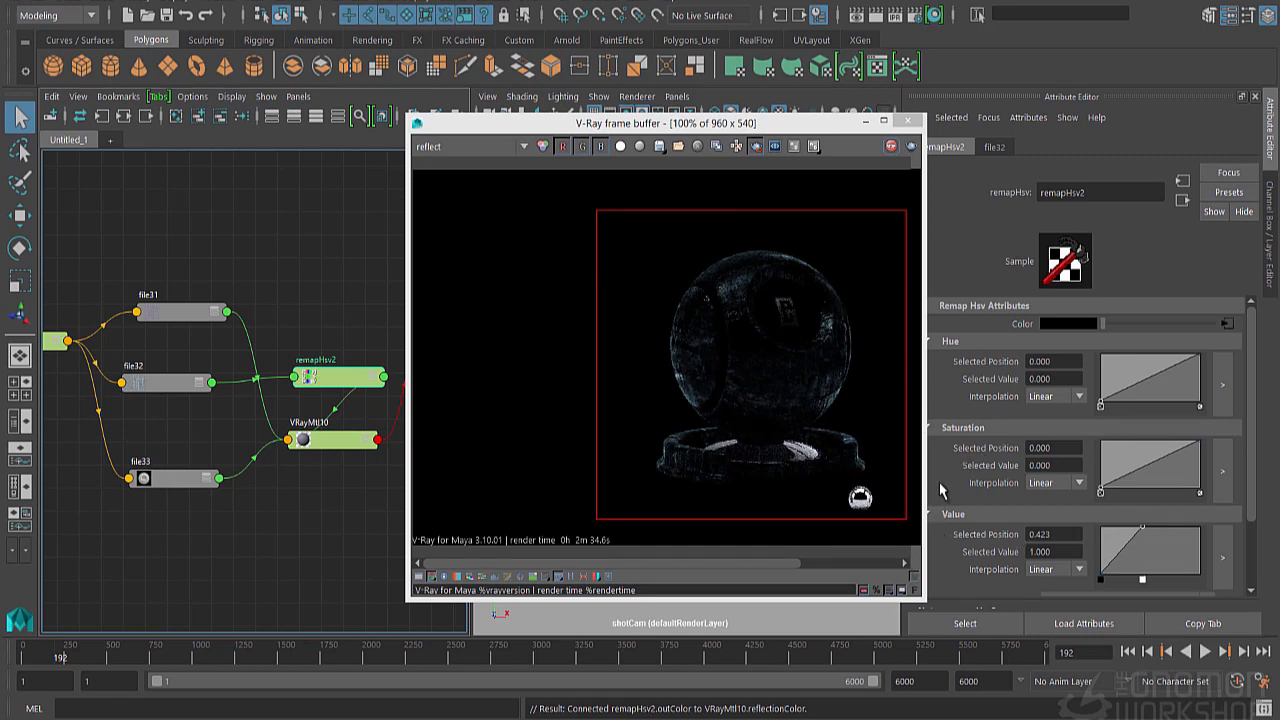
left_click(460, 147)
left_click(460, 162)
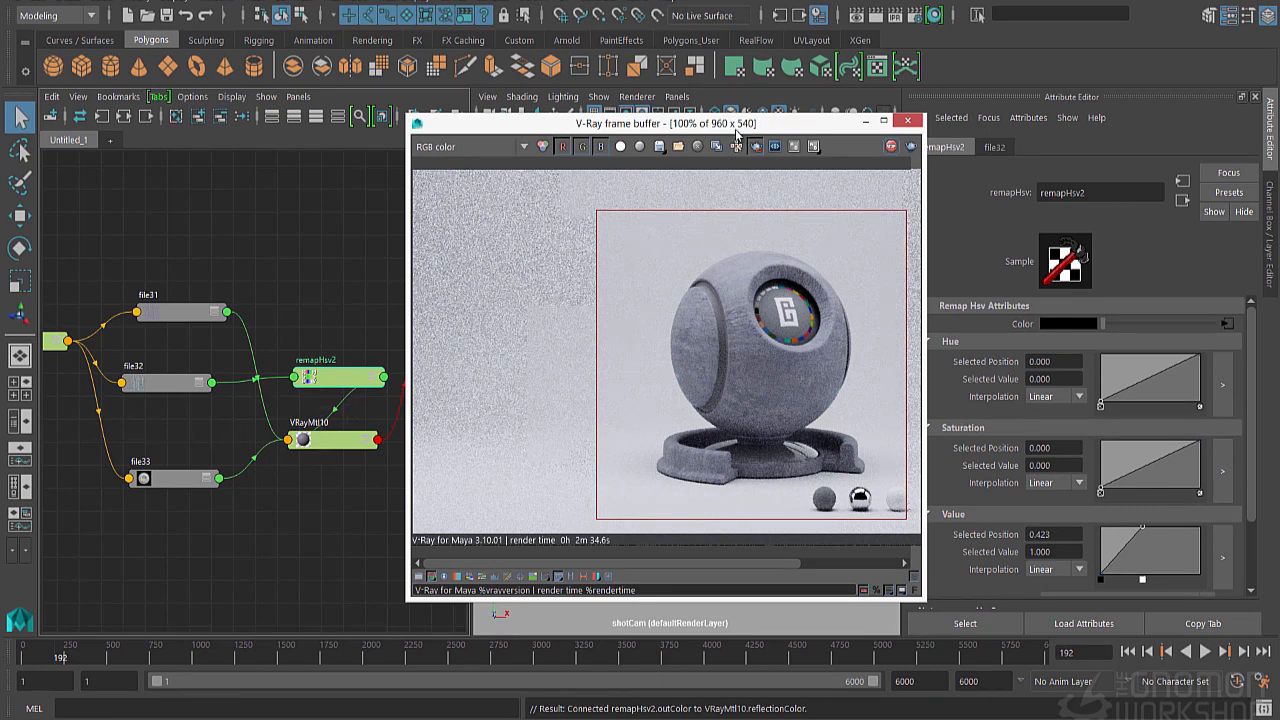
Make sunSky_bty the active render layer and render the shader ball with it.
left_click_drag(737, 133, 717, 149)
left_click(1271, 205)
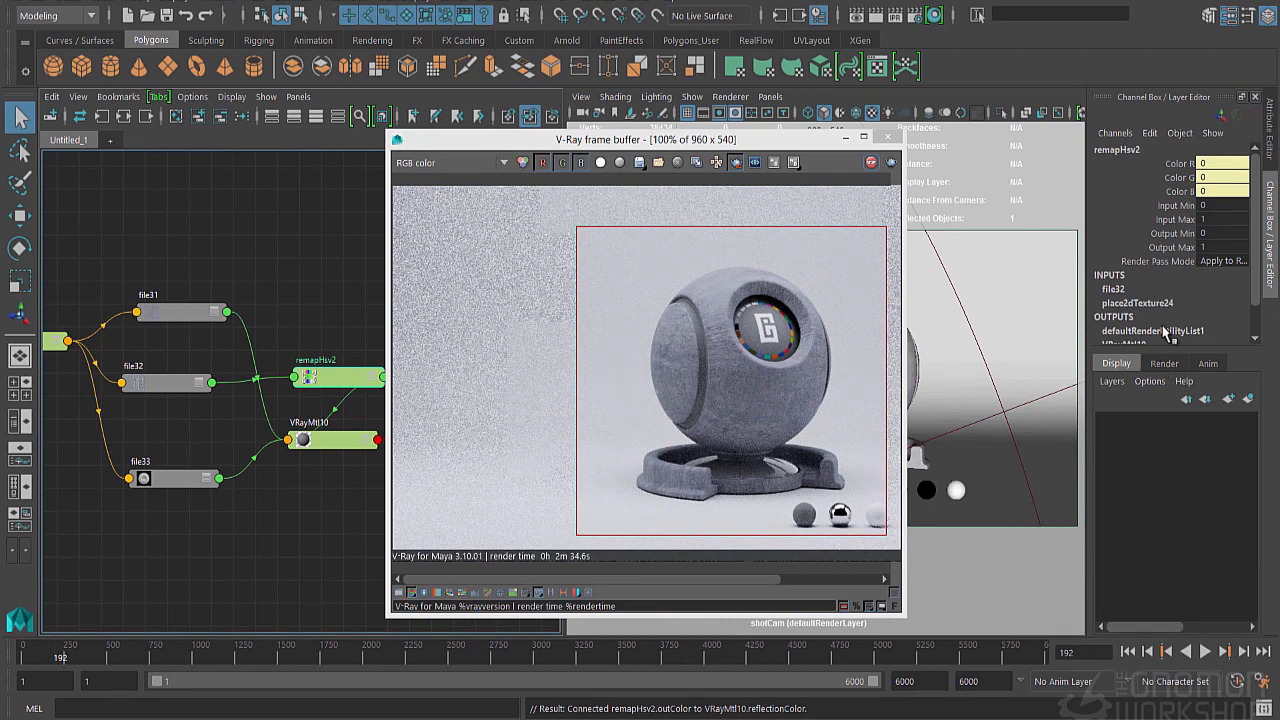
left_click(1164, 363)
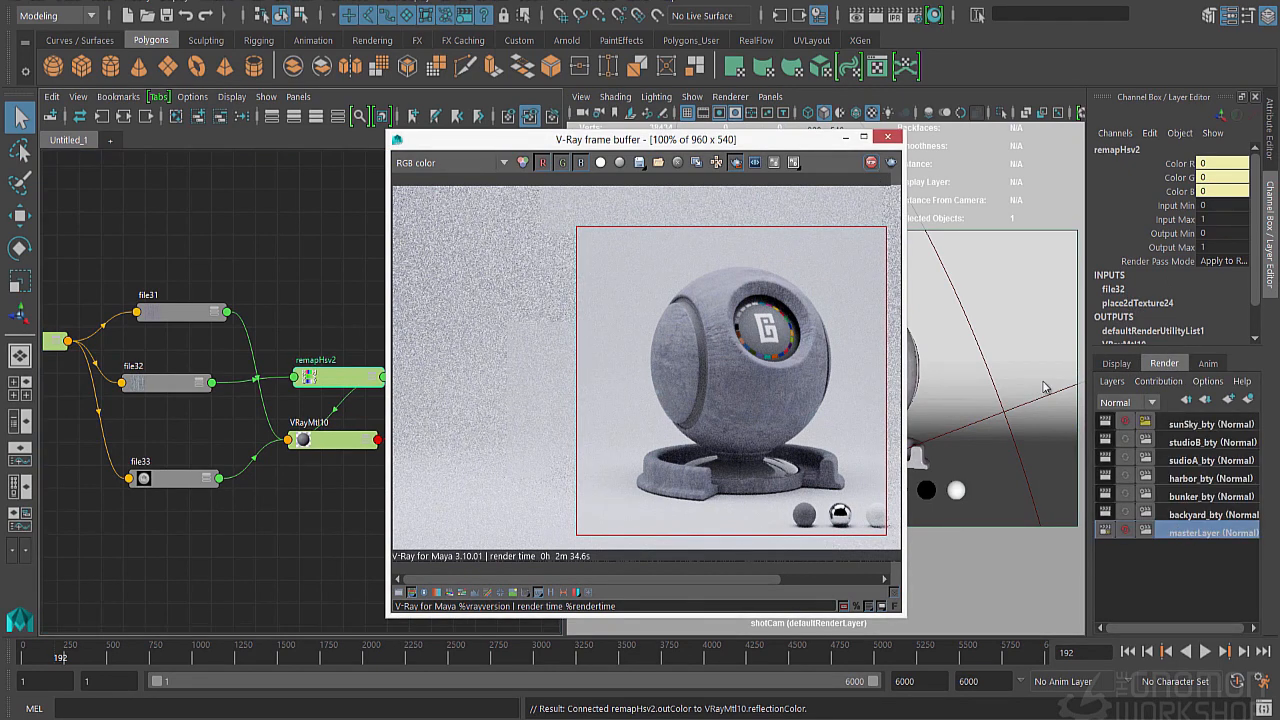
left_click(1190, 424)
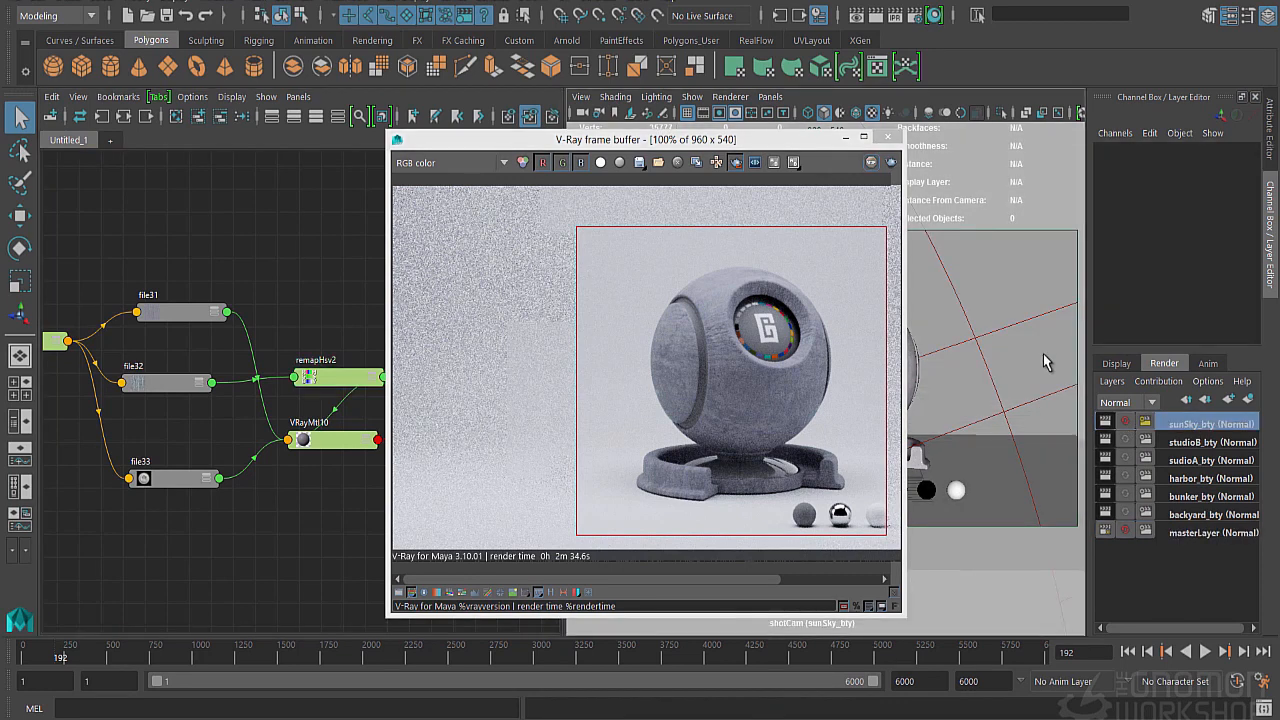
left_click(876, 15)
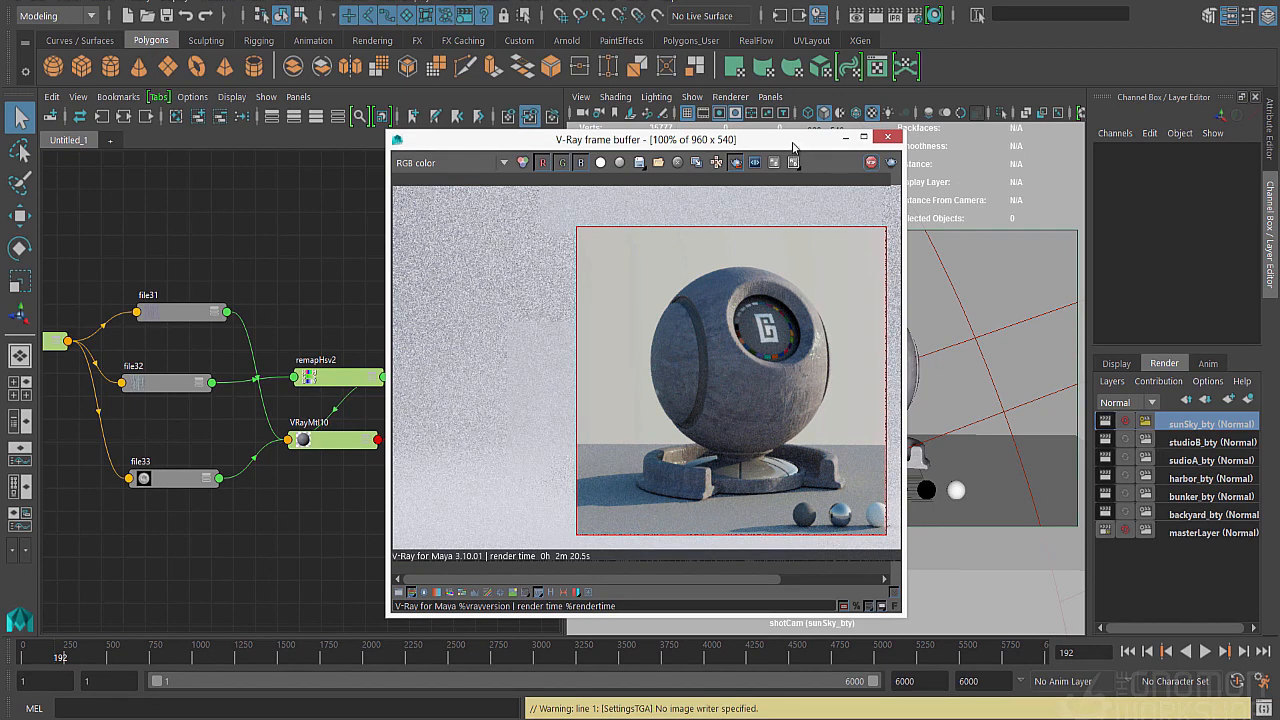
Open VRayMtl10's attributes through the material sphere and set its BRDF type to GGX.
left_click_drag(793, 147, 681, 153)
left_click(862, 406)
key("ctrl+a")
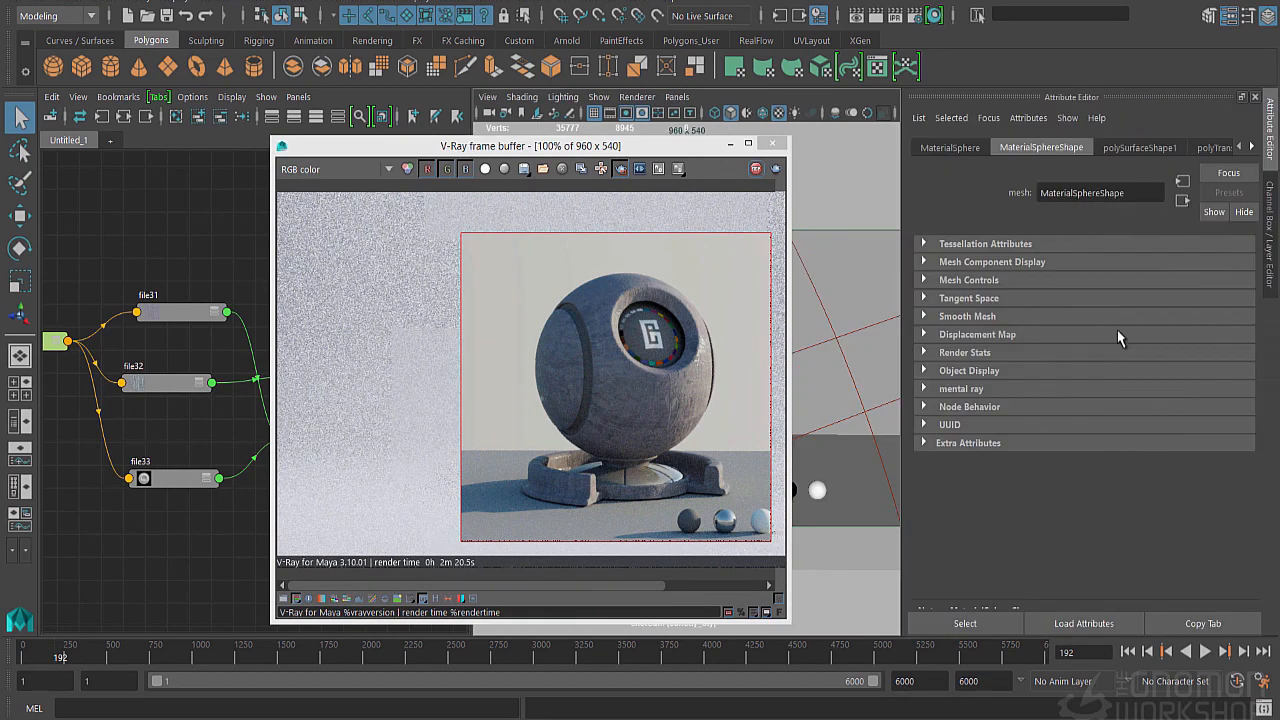
left_click(1251, 146)
left_click(1201, 147)
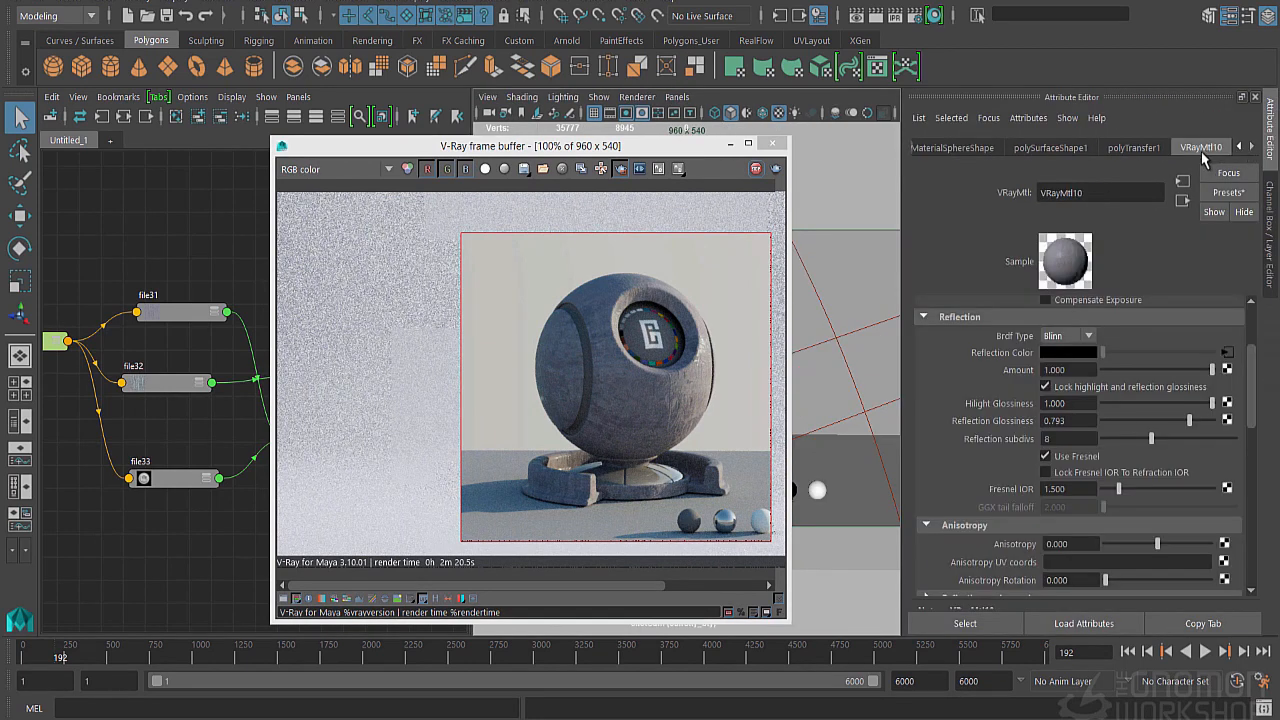
left_click(1078, 340)
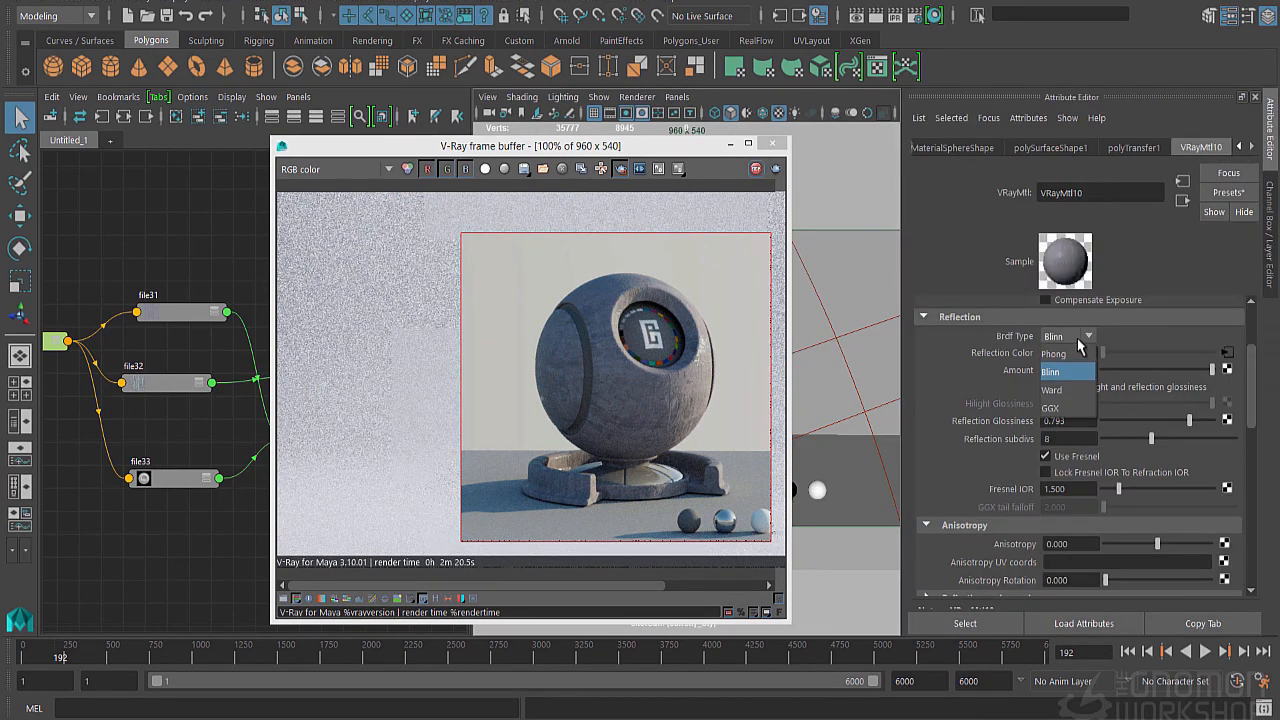
left_click(1051, 408)
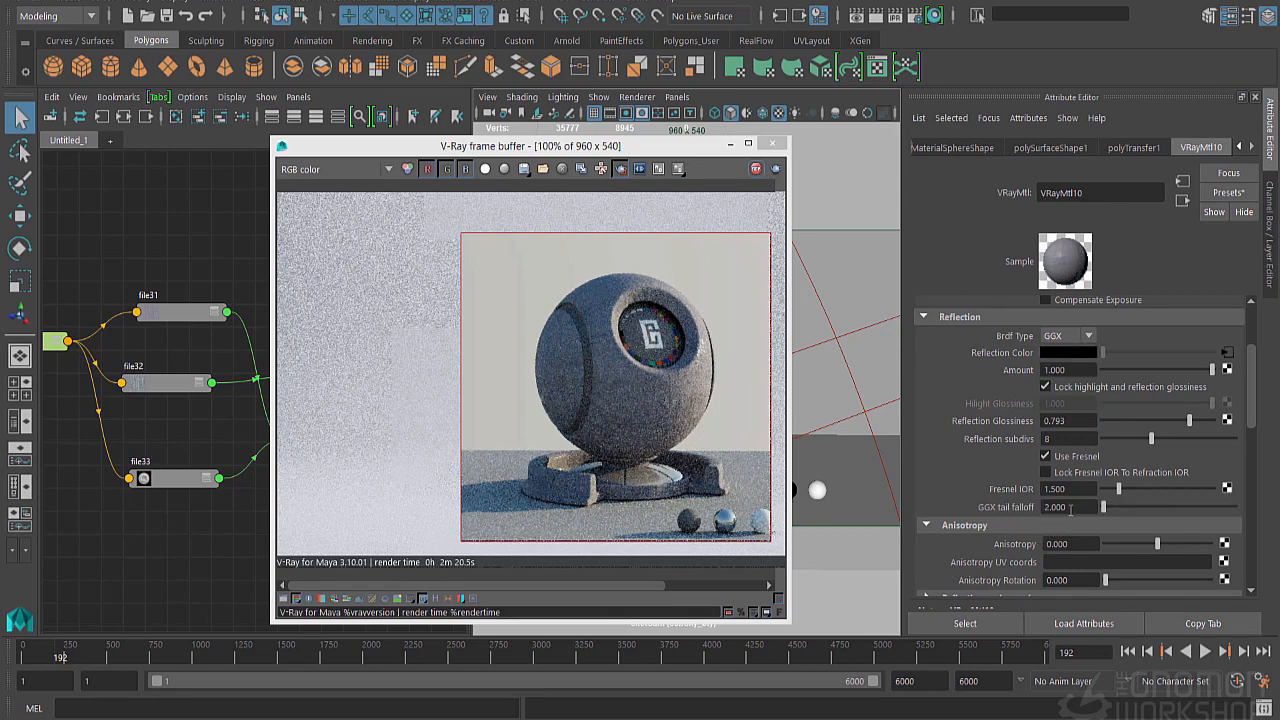
Try GGX tail falloff values of 5 and 1 on the material.
left_click(1070, 507)
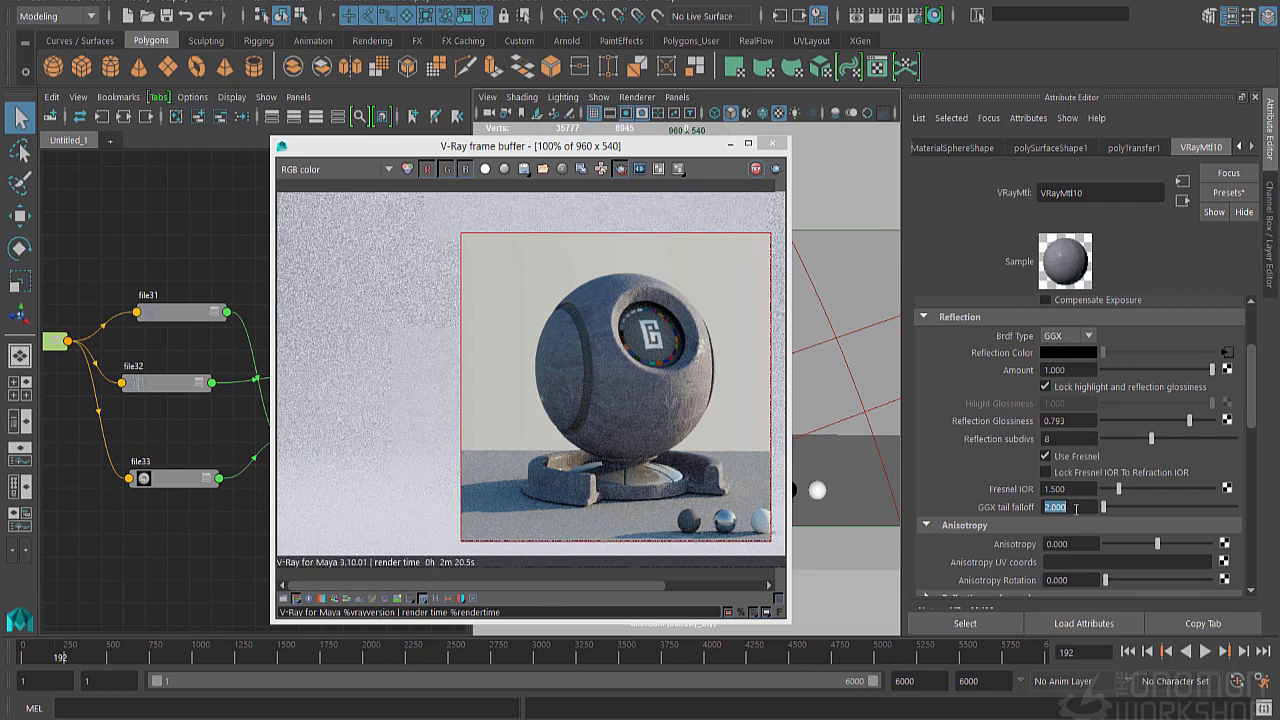
type("5")
key("Return")
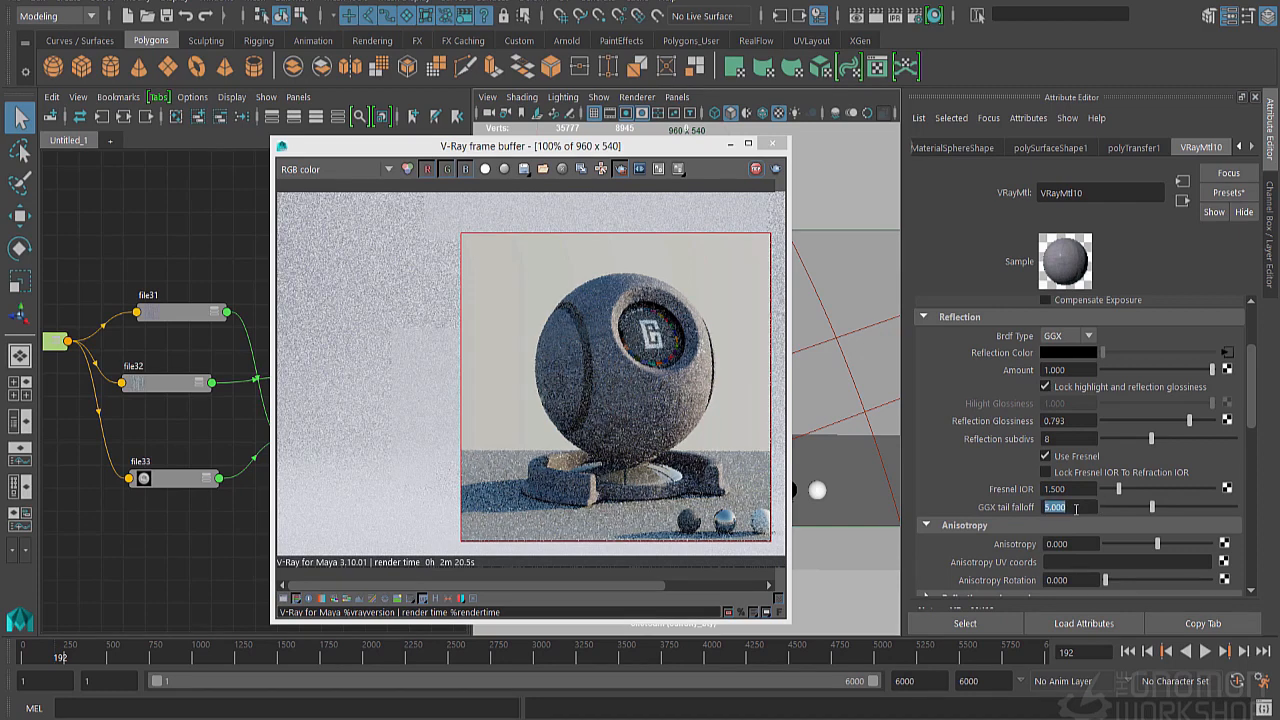
type("1")
key("Return")
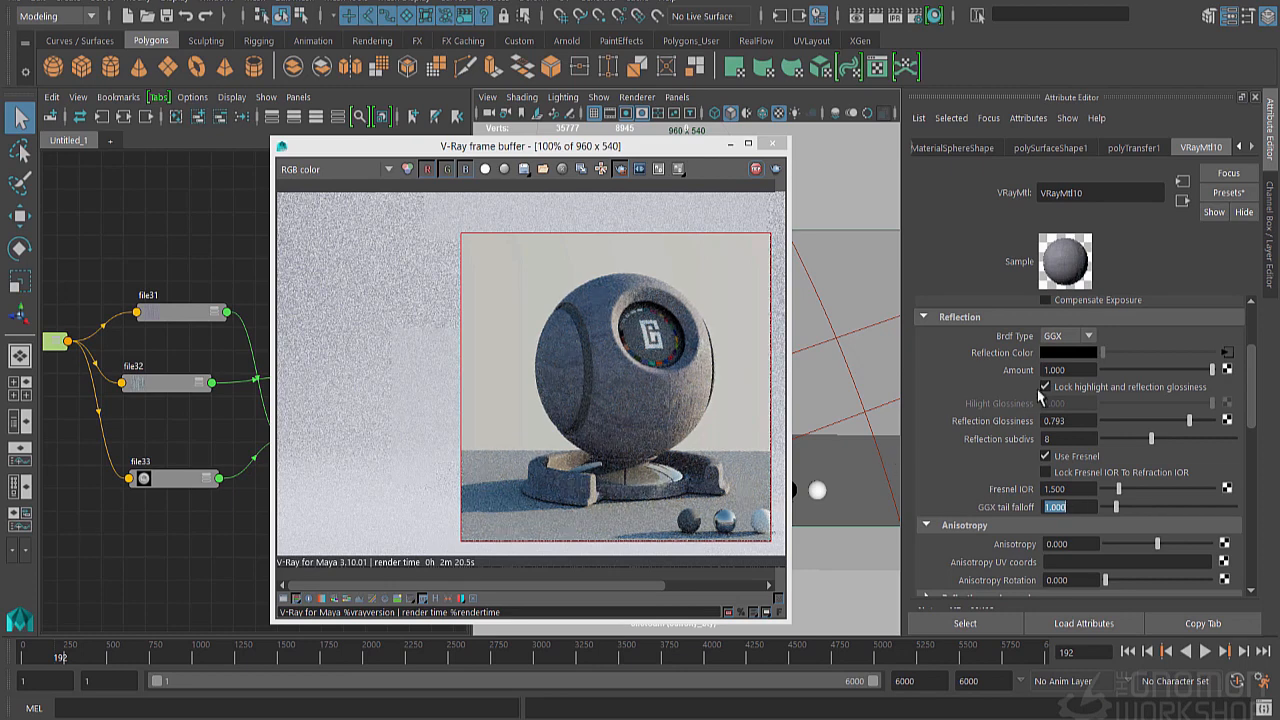
Set Reflection Glossiness to about 0.634 and GGX tail falloff to about 1.685, checking the specular pass before returning to RGB color.
left_click_drag(1190, 421, 1174, 422)
left_click(366, 172)
left_click(366, 172)
left_click(320, 244)
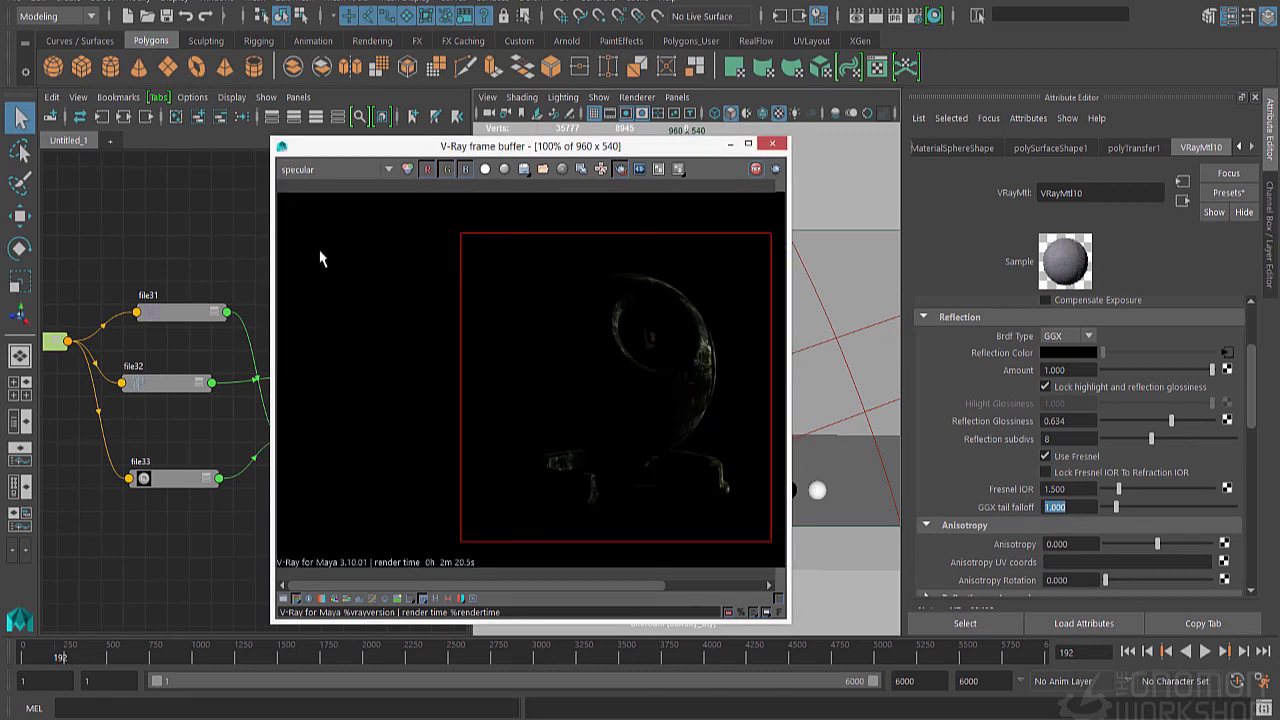
left_click_drag(1118, 508, 1127, 508)
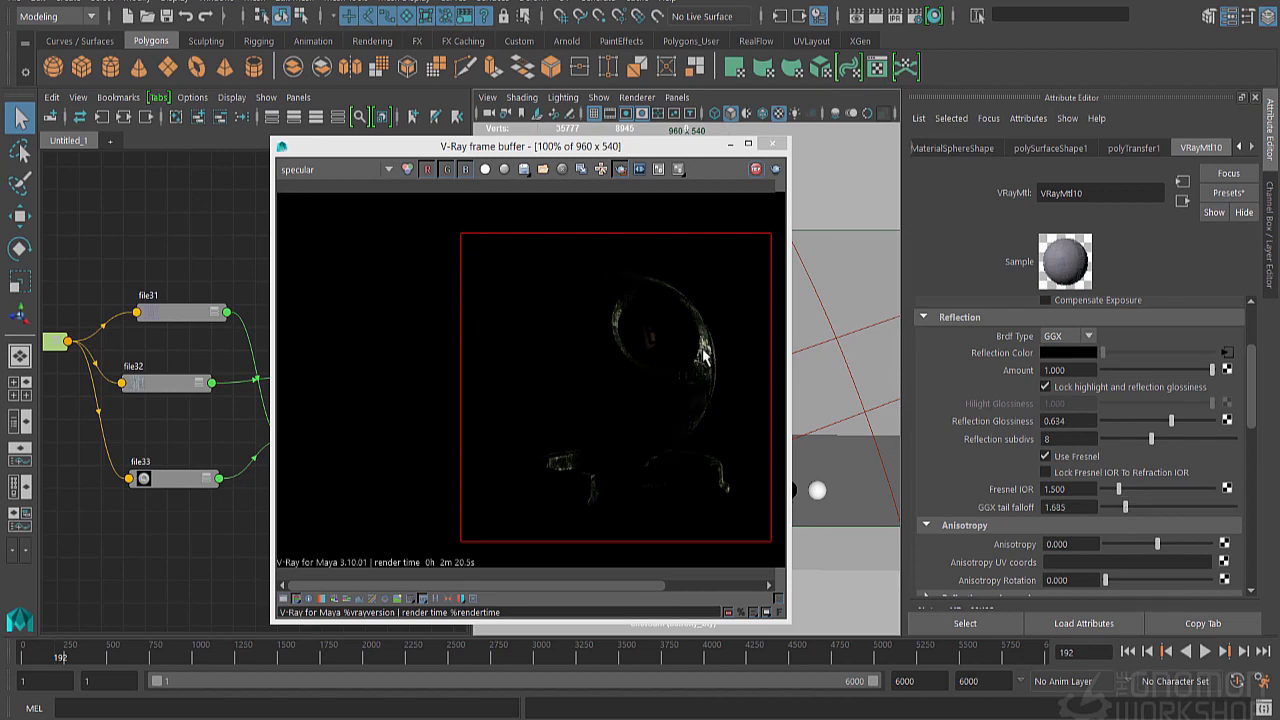
left_click(362, 172)
left_click(342, 186)
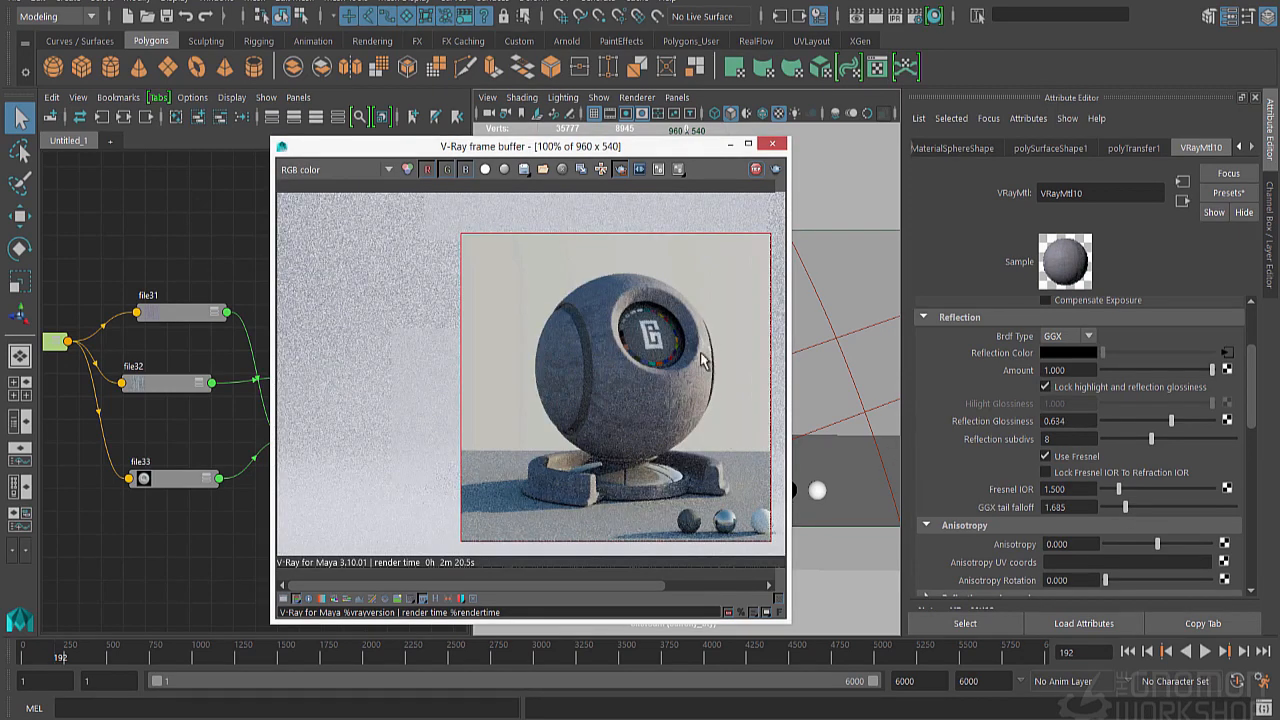
Rotate the material sphere to examine its highlights in the render, and undo the rotation.
left_click_drag(647, 150, 541, 164)
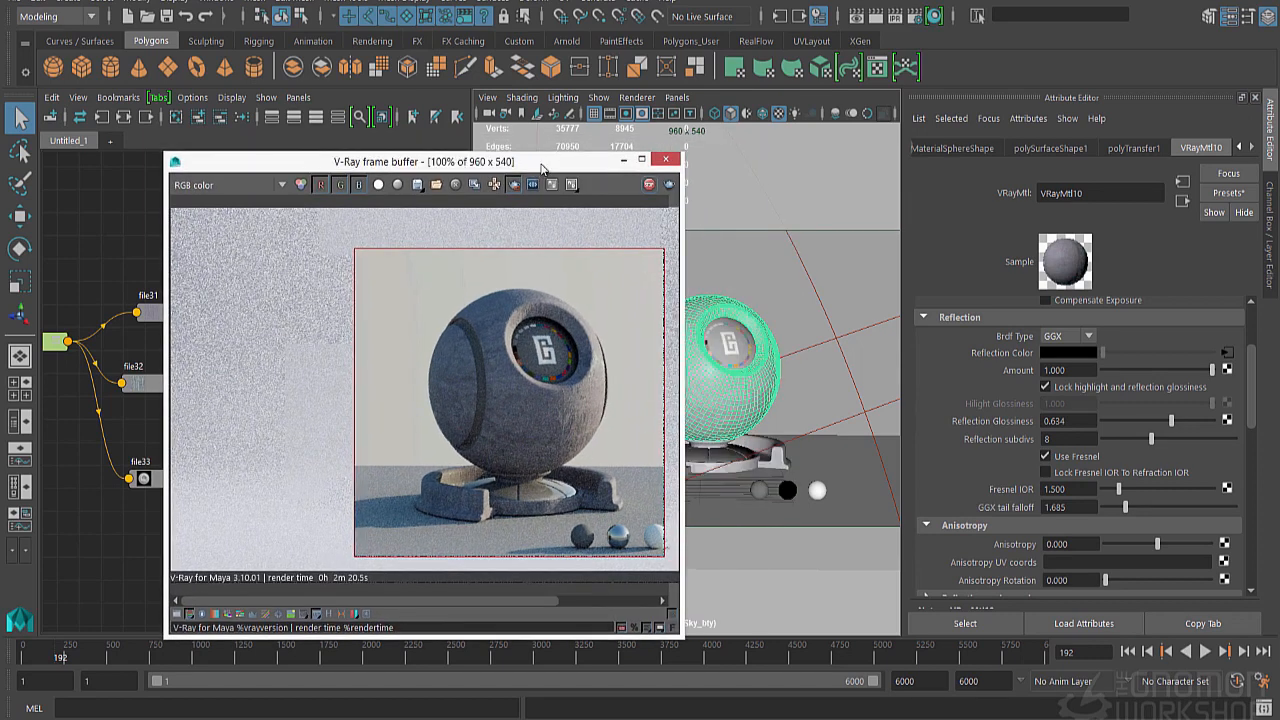
key("e")
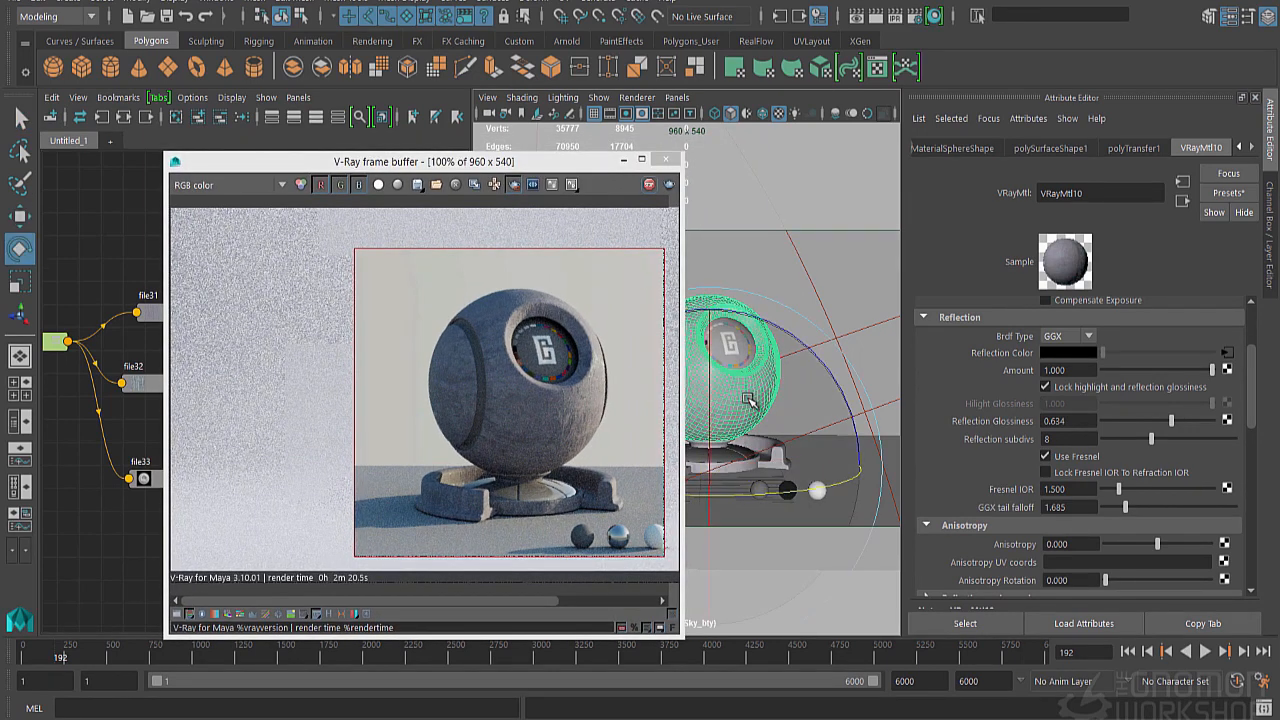
left_click_drag(741, 421, 680, 398)
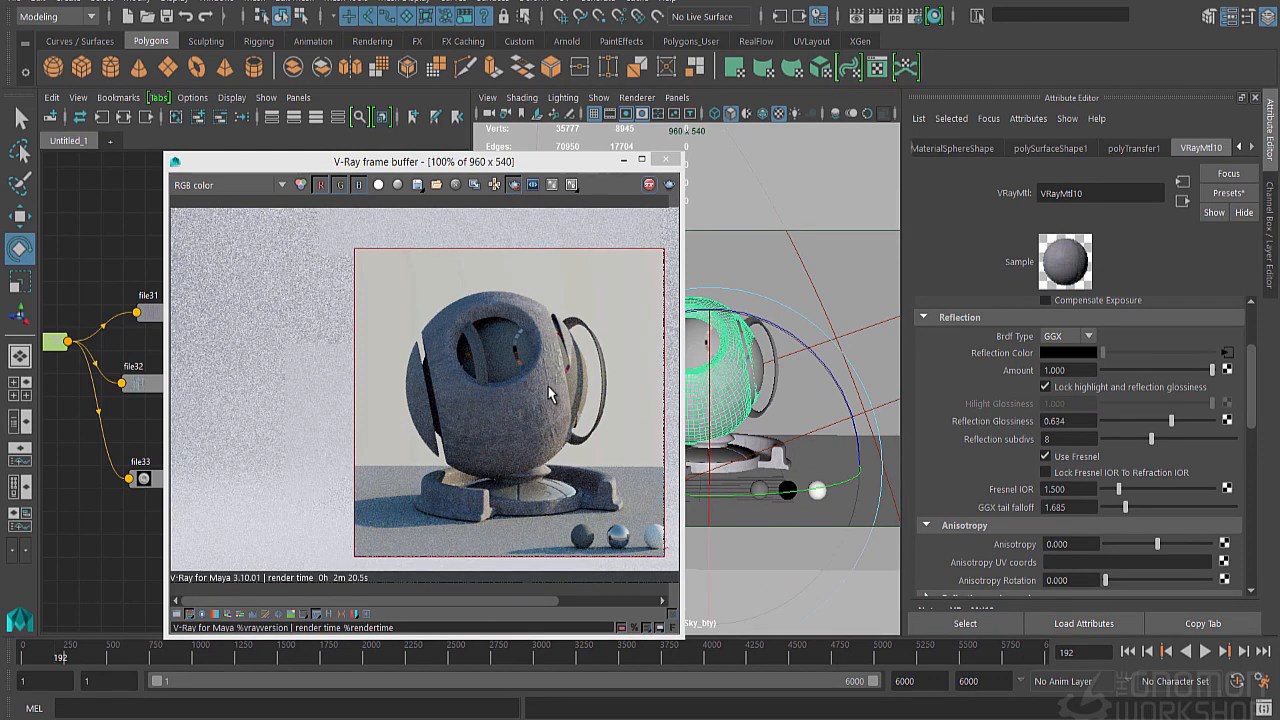
key("ctrl+z")
key("ctrl+z")
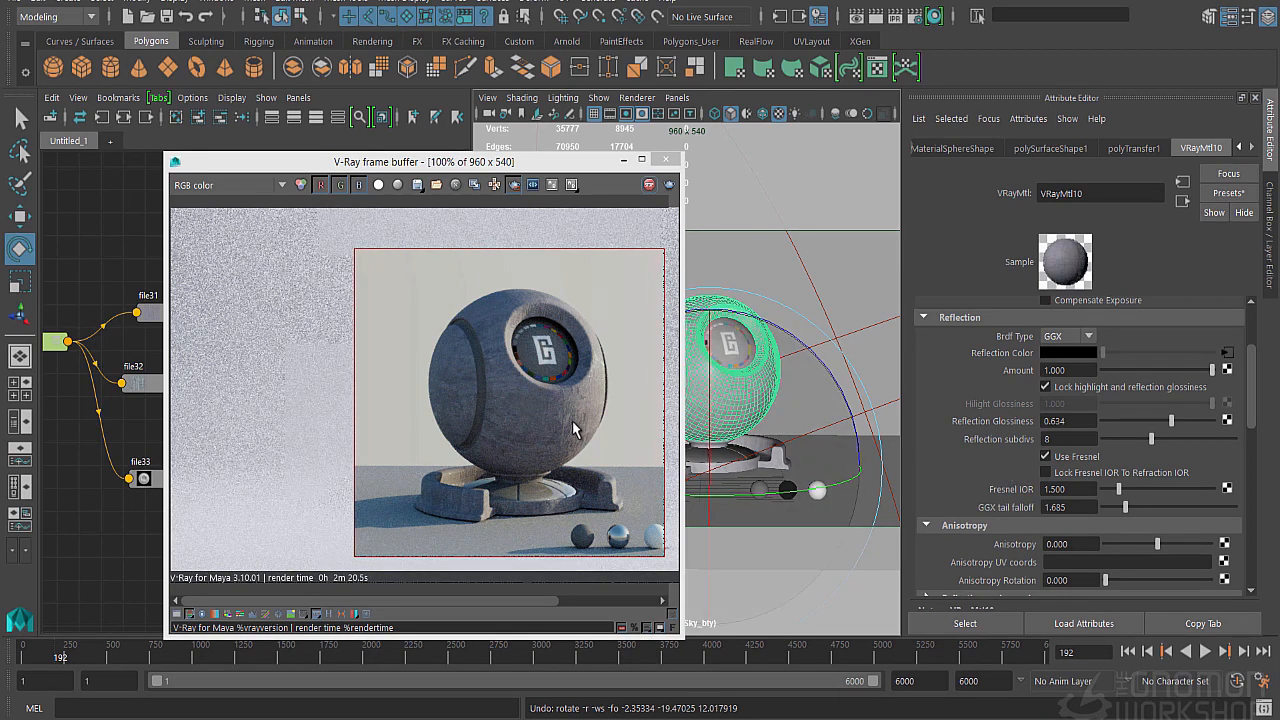
Set remapHsv2's white Value ramp point to about 0.557 after trying 0.174 and 0.262, and return to VRayMtl10's basic parameters.
left_click_drag(310, 160, 565, 253)
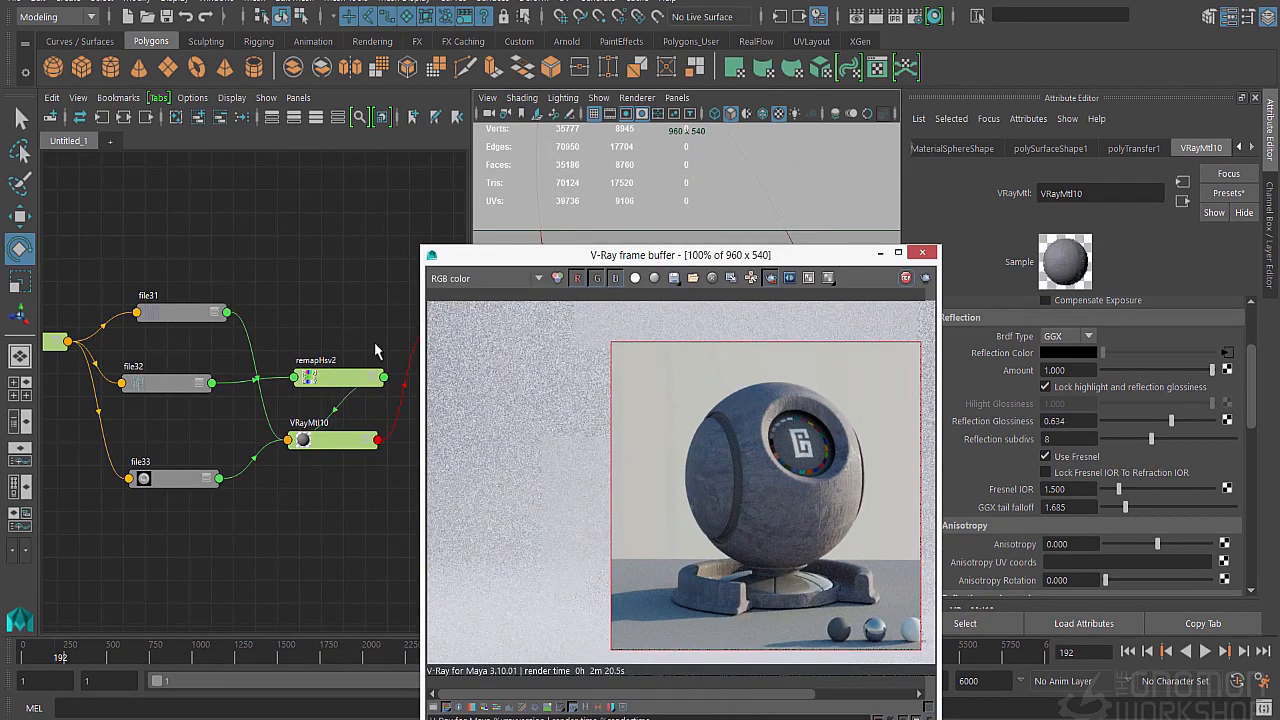
left_click_drag(838, 268, 717, 279)
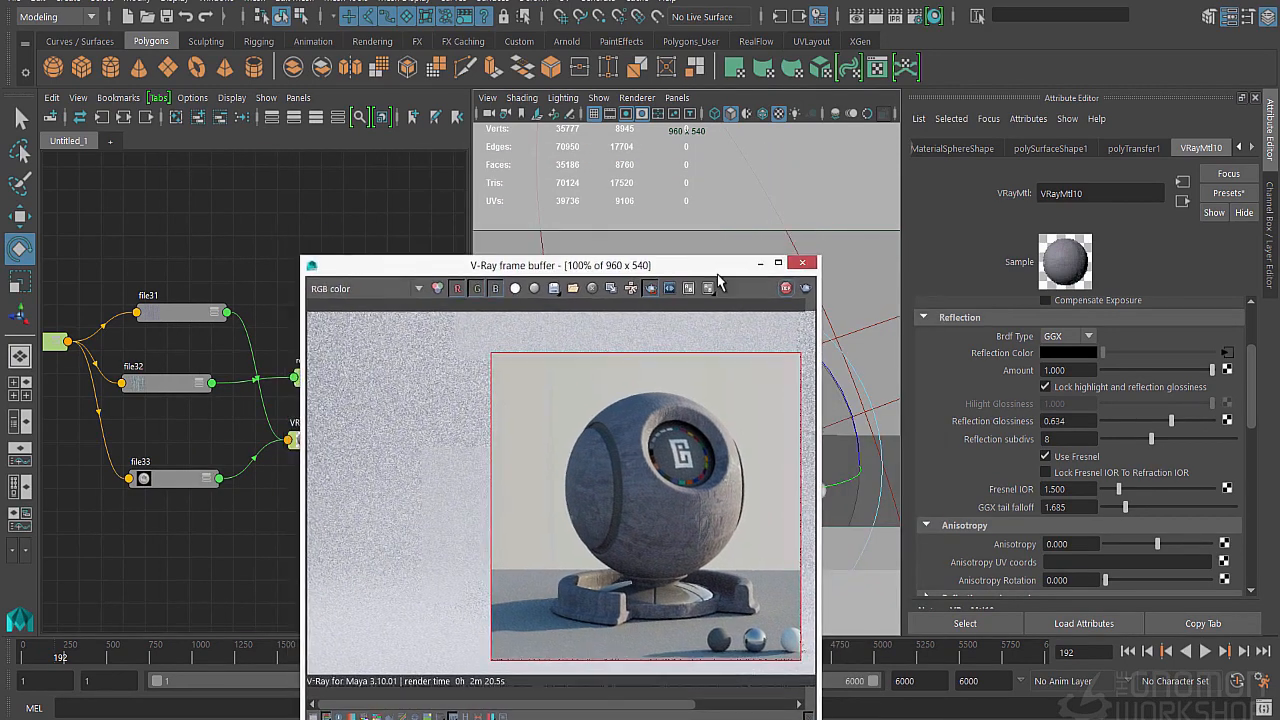
left_click(1226, 355)
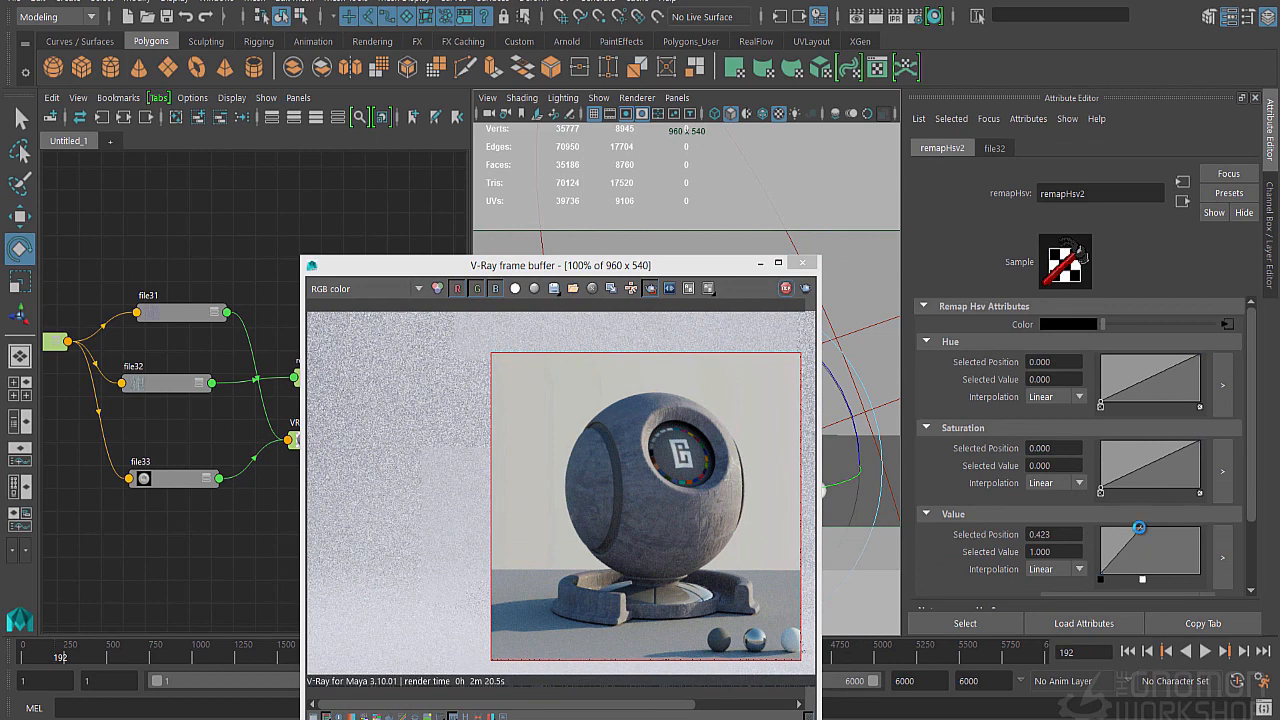
left_click_drag(1139, 527, 1120, 533)
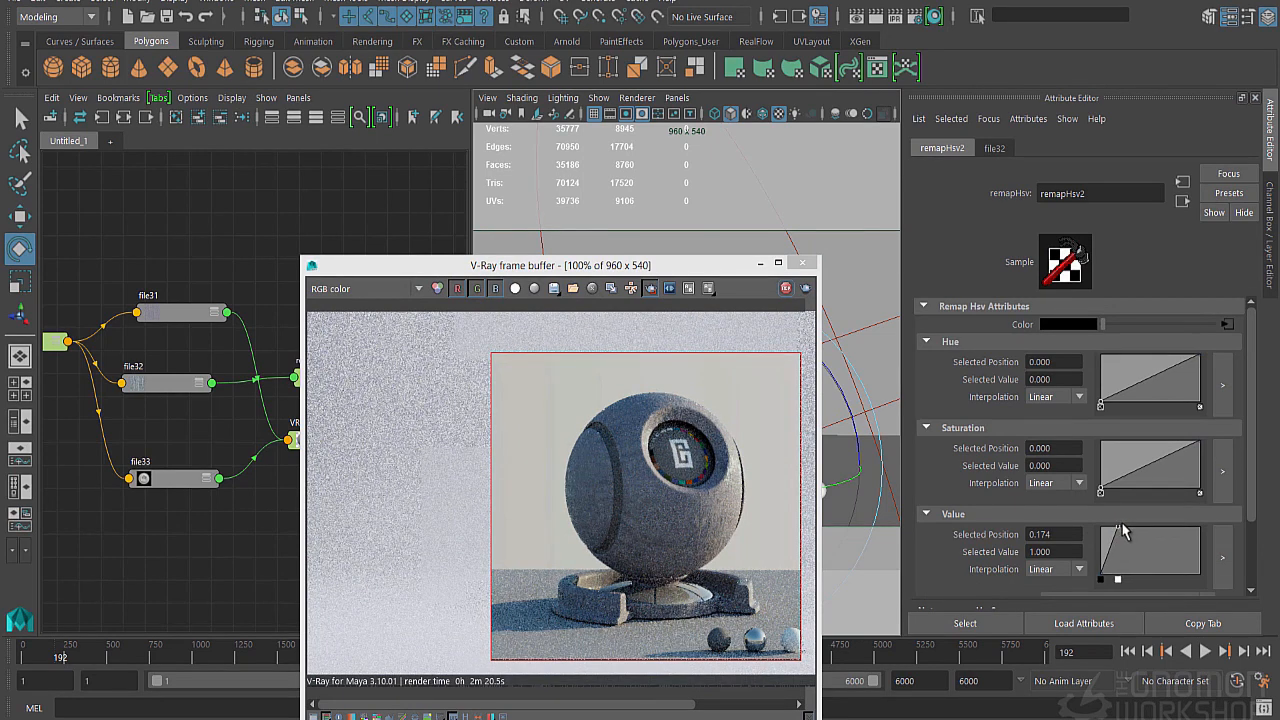
left_click_drag(1122, 533, 1128, 533)
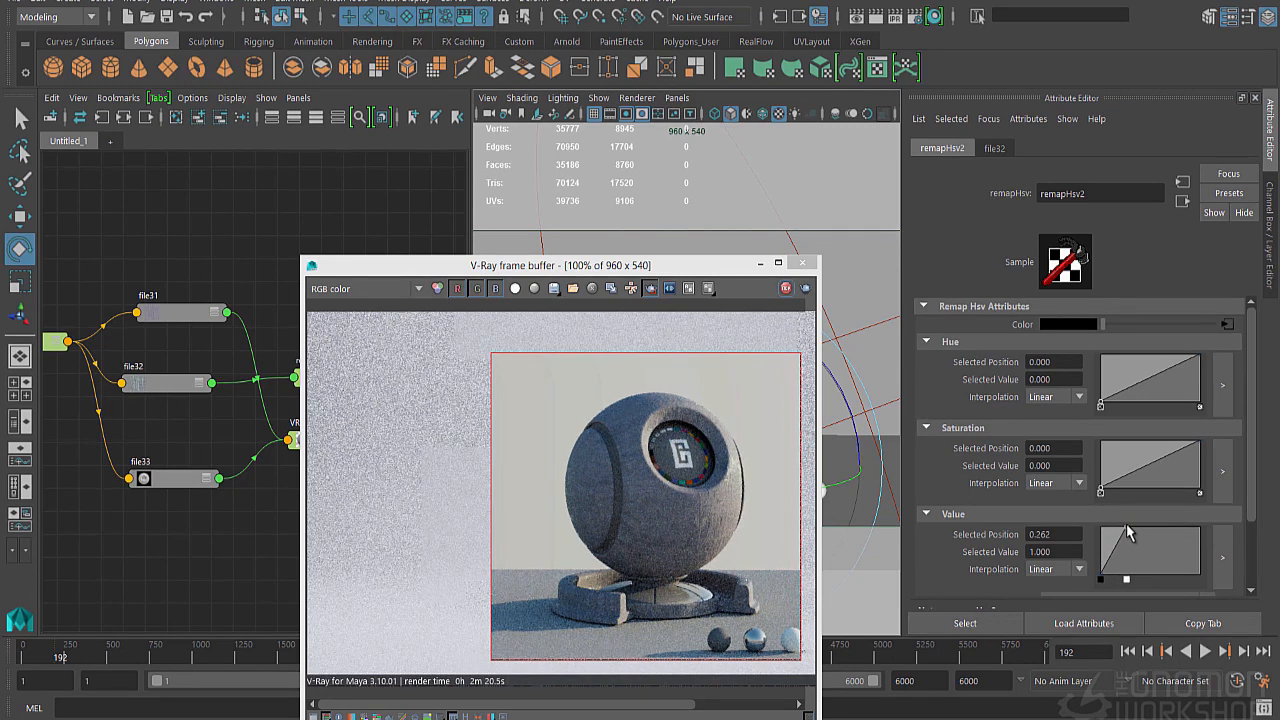
left_click_drag(1127, 533, 1157, 531)
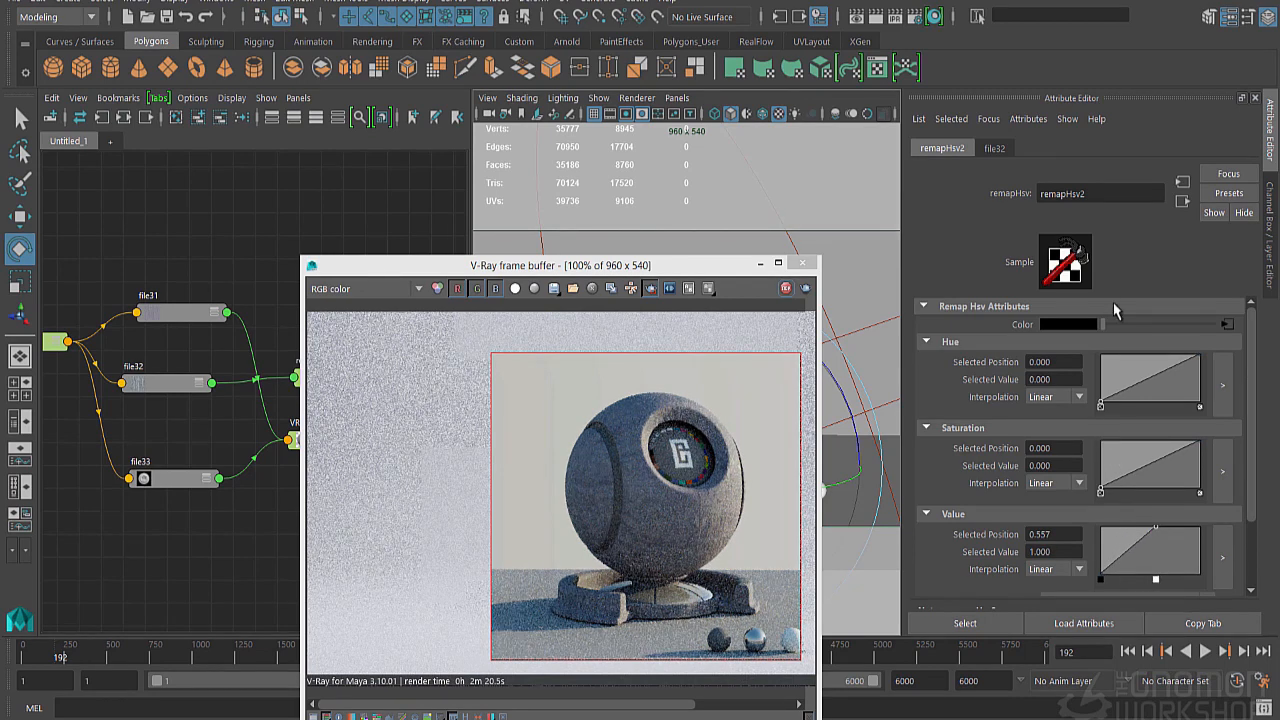
left_click(1183, 201)
scroll(1133, 408, "up", 3)
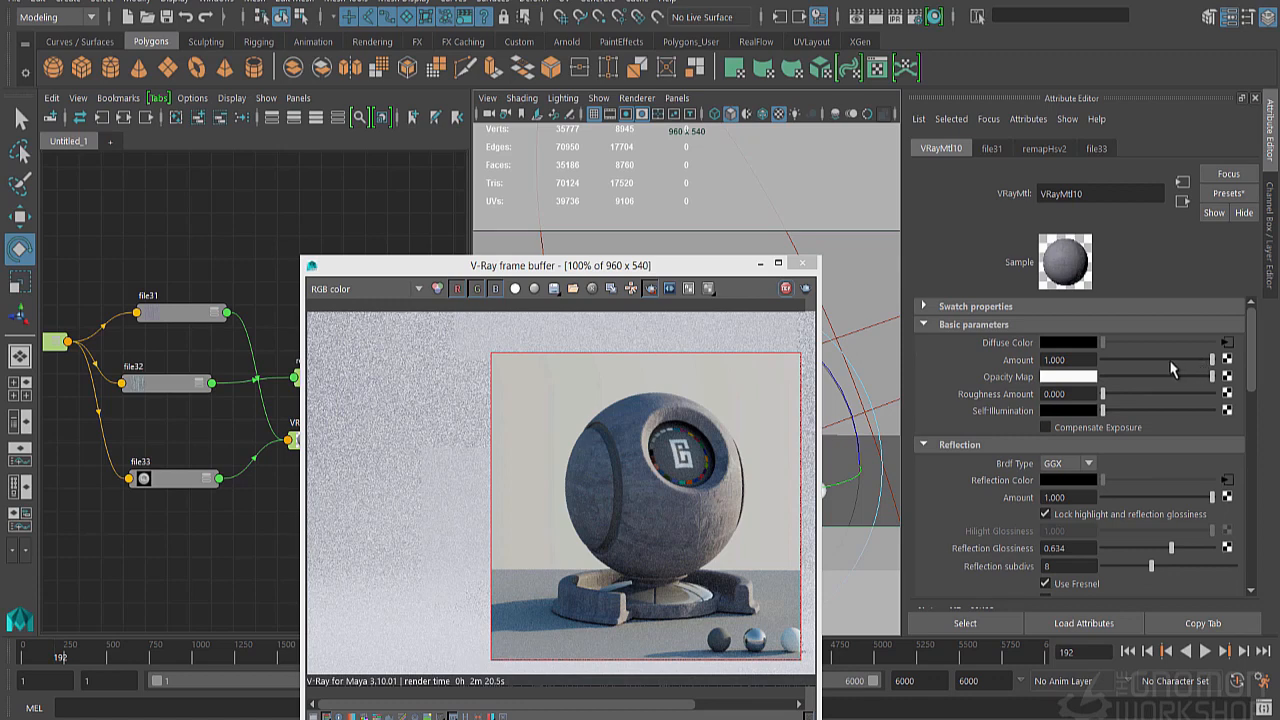
Set VRayMtl10's diffuse Amount to about 0.616.
mouse_move(1171, 362)
left_mouse_down()
mouse_move(1159, 361)
mouse_move(1172, 367)
left_mouse_up()
left_click_drag(530, 265, 728, 159)
Create a VRayBlendMtl node and place it with its shading group above the existing concrete network.
left_click(283, 289)
key("Tab")
type("v")
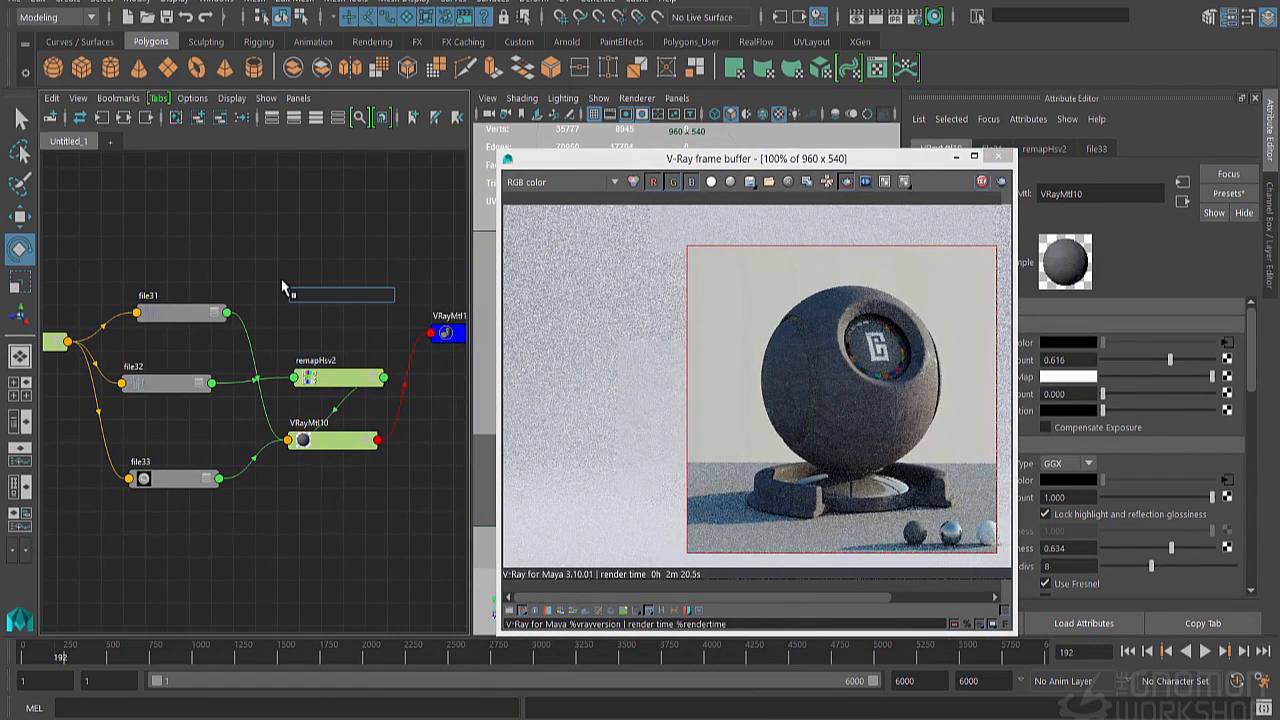
type("rayb")
key("Down")
key("Down")
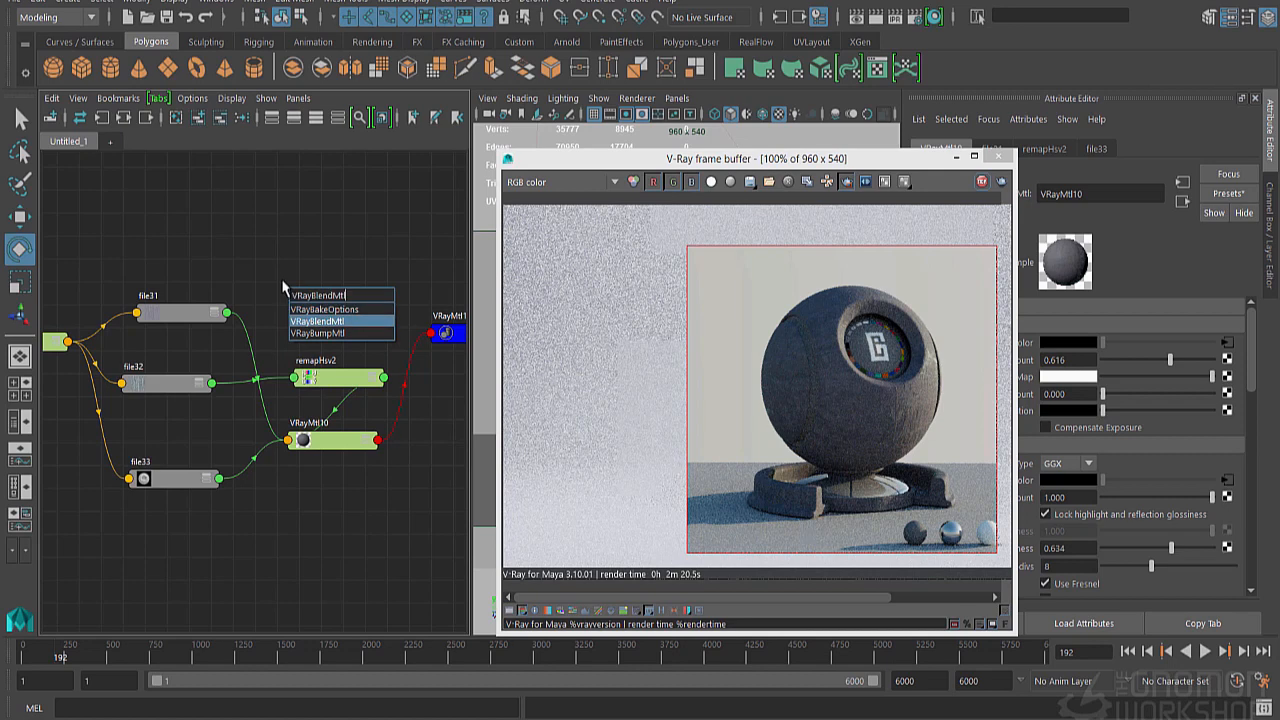
key("Return")
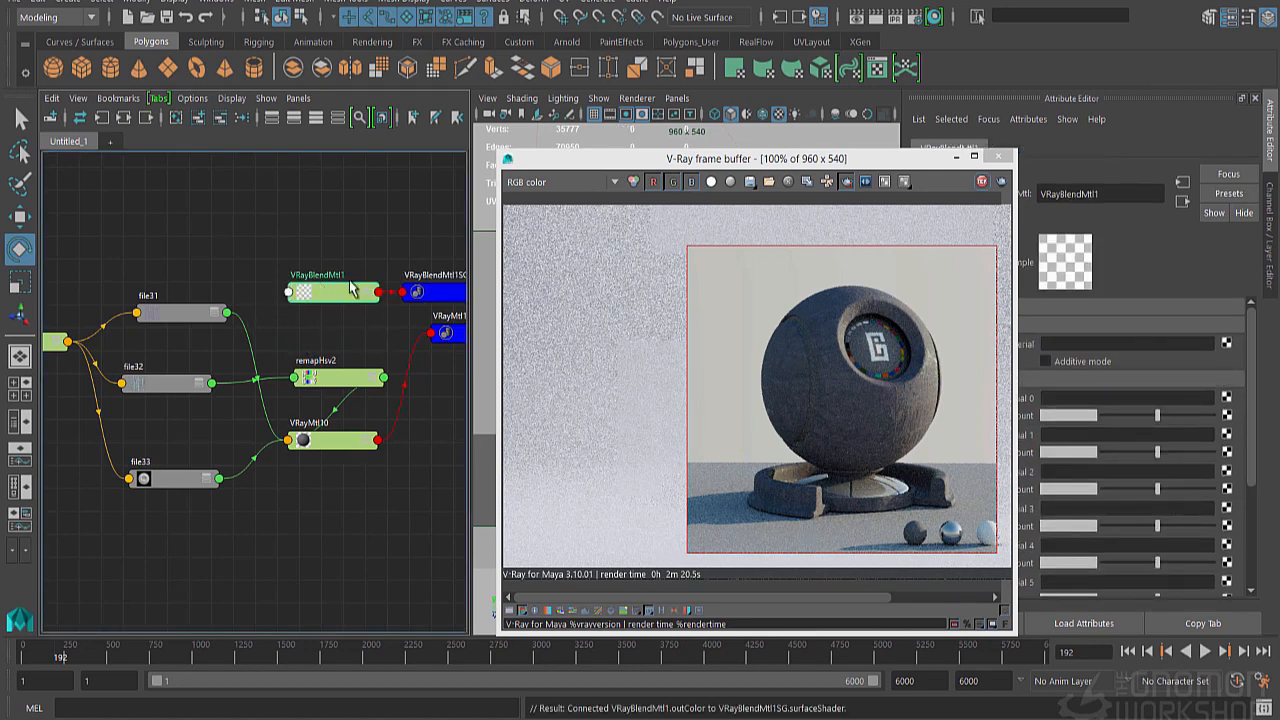
left_click_drag(407, 250, 336, 296)
left_click_drag(345, 289, 352, 256)
left_click(349, 313)
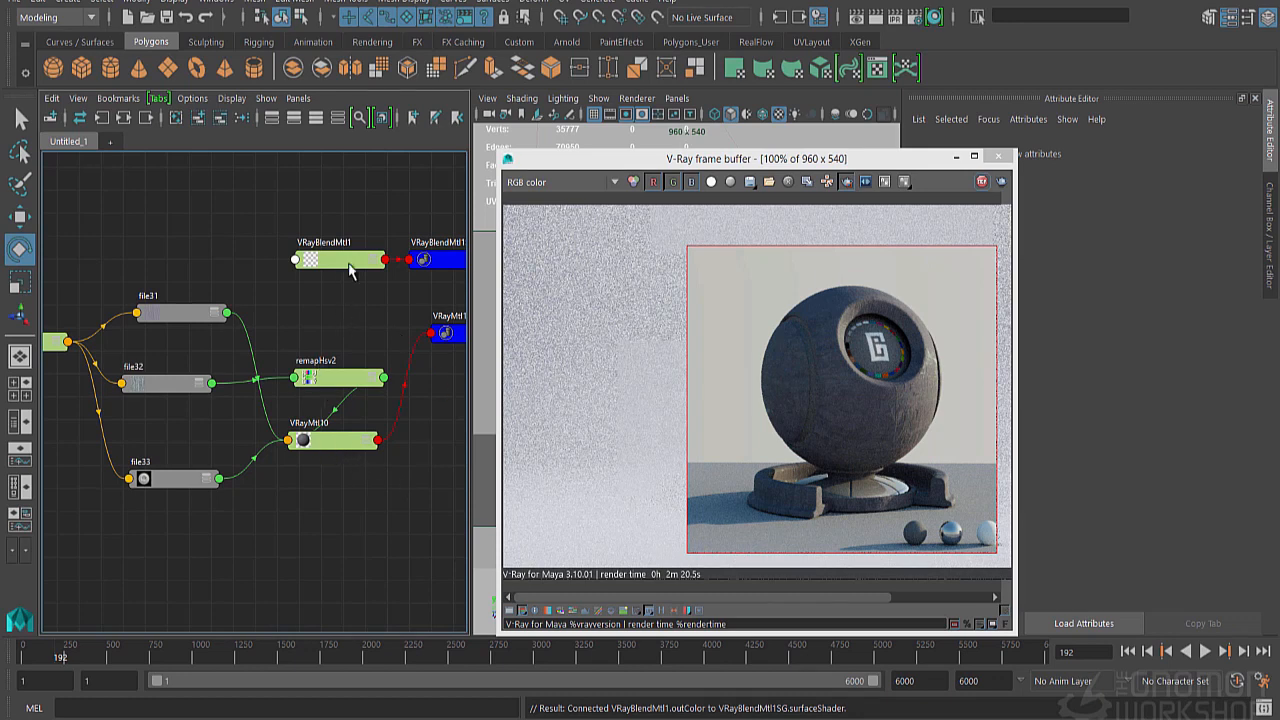
Duplicate VRayMtl10 once with Duplicate Special, keeping its input connections.
left_click(322, 443)
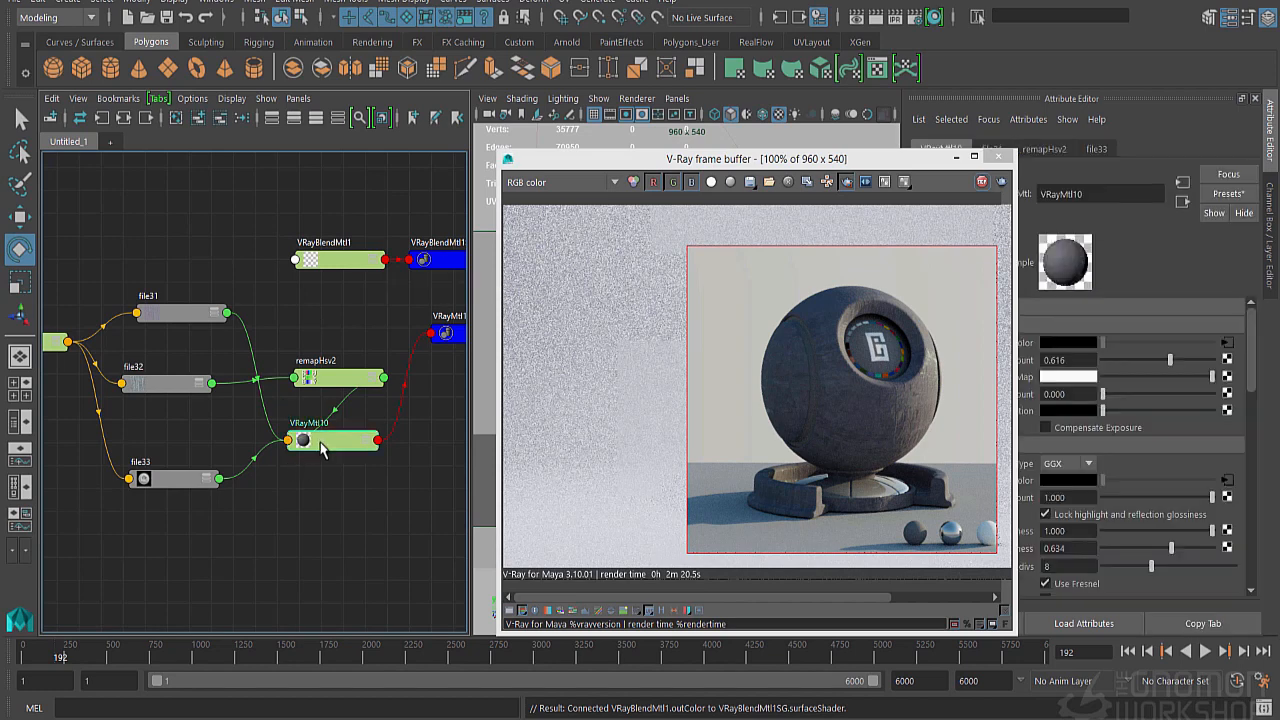
left_click(40, 3)
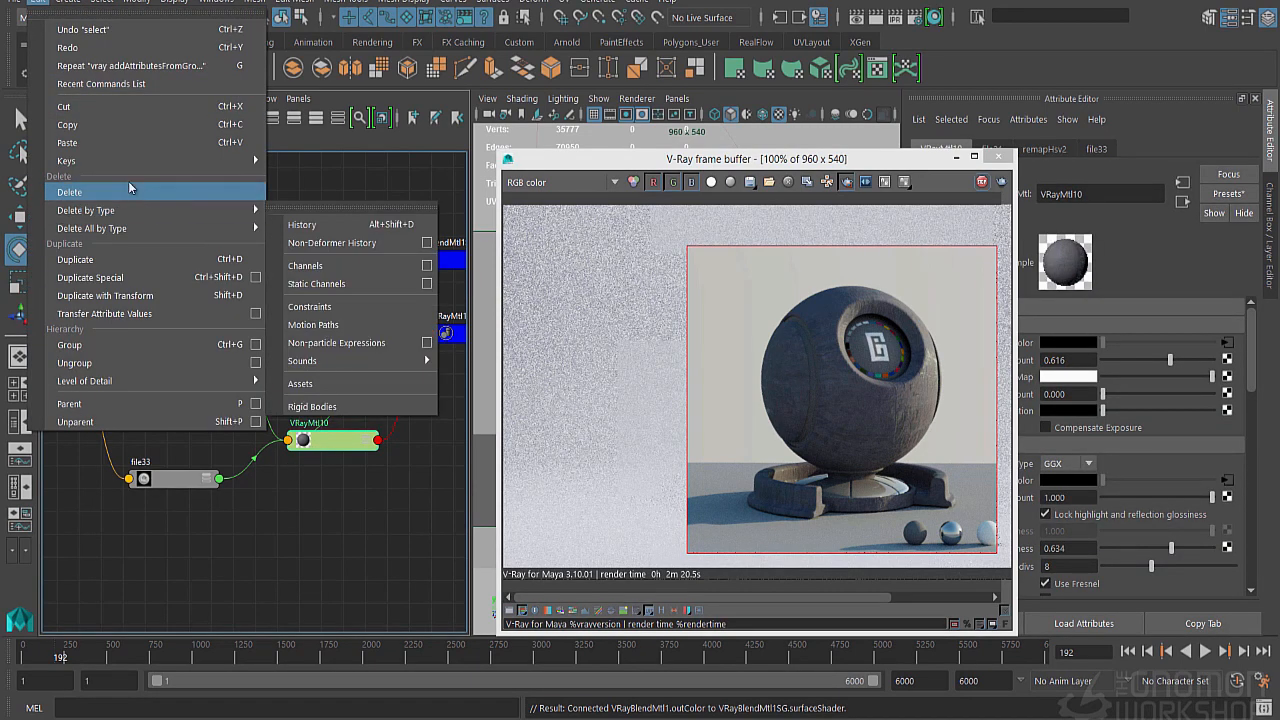
left_click(255, 277)
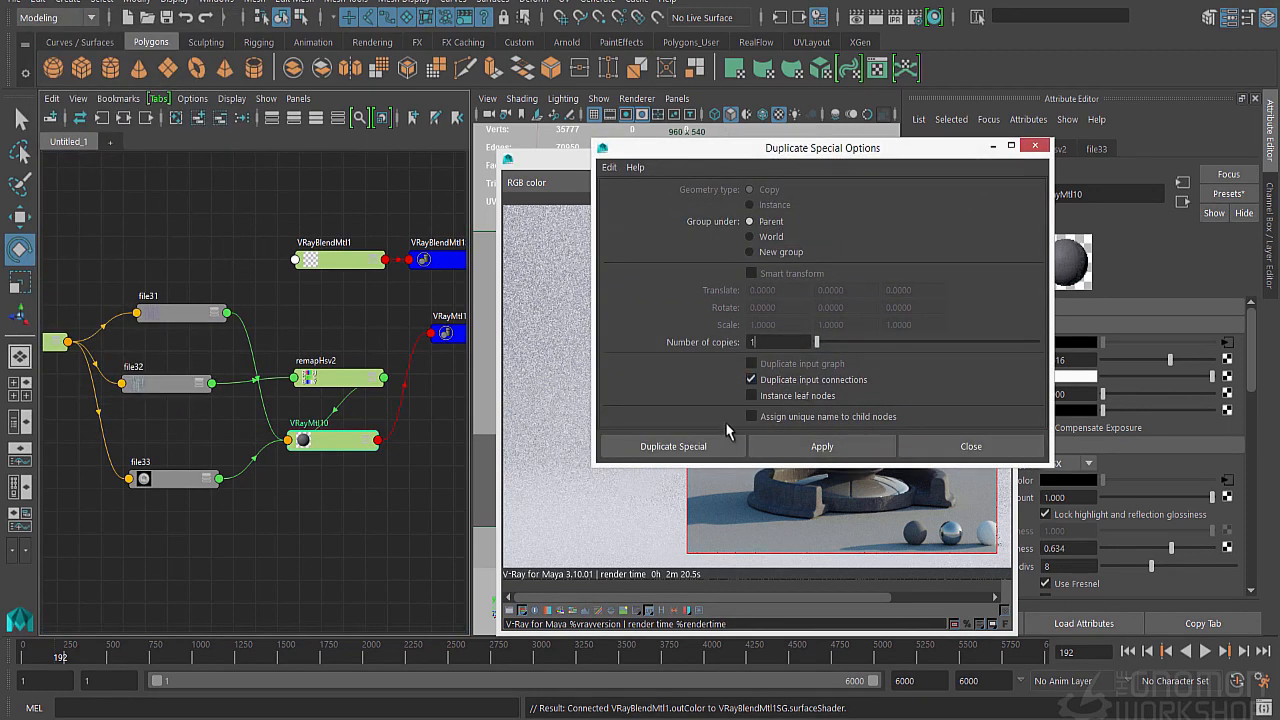
left_click(673, 446)
Place the duplicated material above file31 and connect its output color to VRayMtl10SG's surface shader.
middle_click_drag(395, 381, 319, 373, "alt")
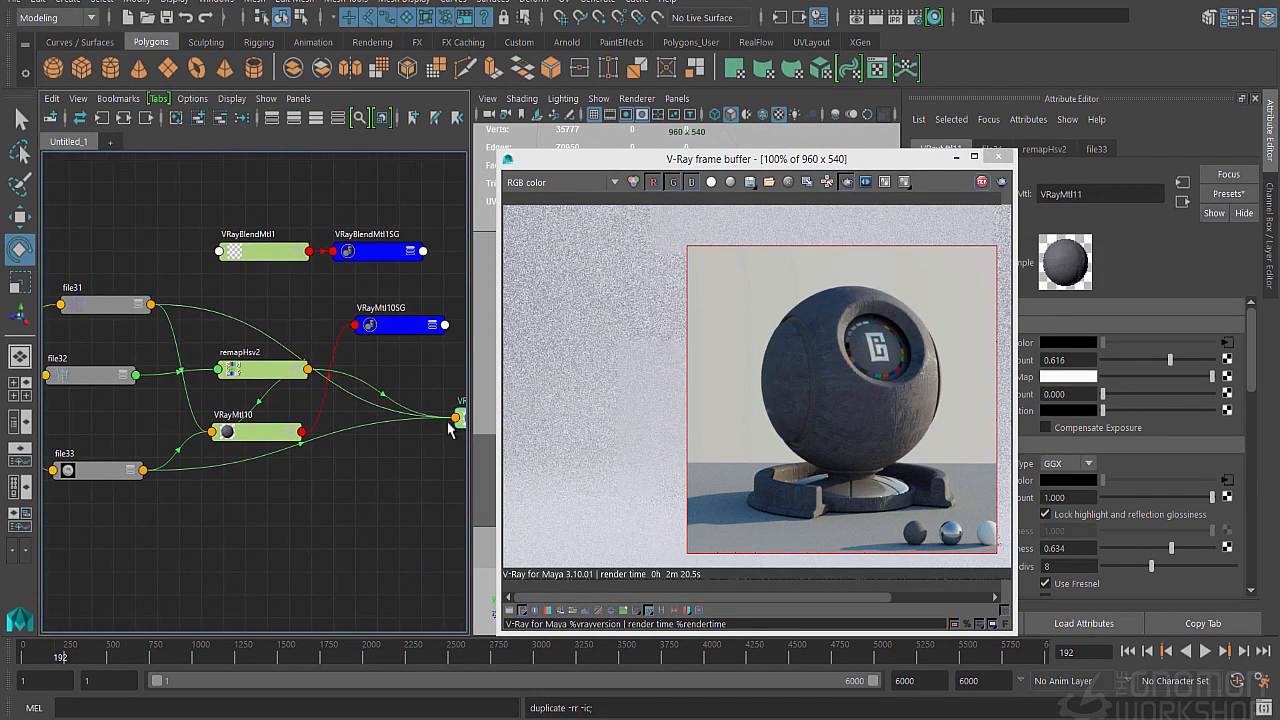
left_click(457, 419)
left_click(387, 484)
left_click_drag(468, 418, 114, 224)
middle_click_drag(130, 228, 393, 322)
Break the normal map connection on VRayMtl11 and switch its Map Type to Bump Map.
left_click_drag(771, 159, 702, 138)
scroll(1098, 508, "down", 8)
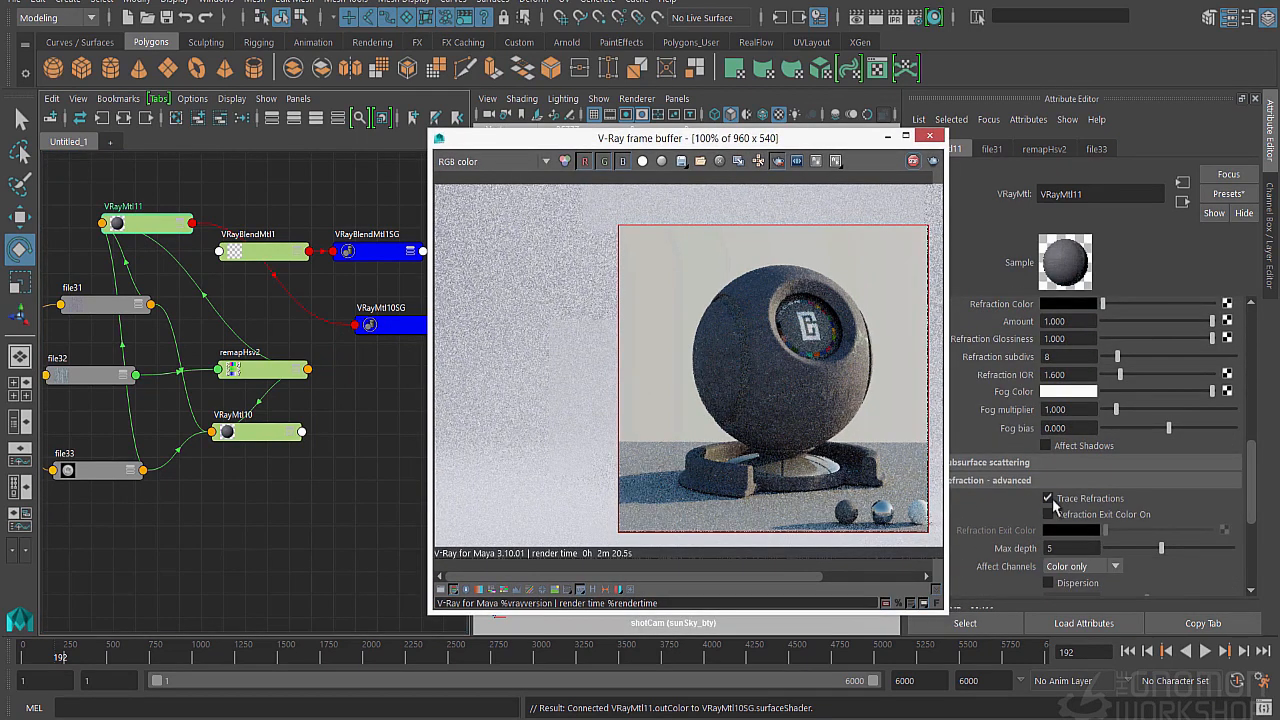
scroll(1064, 488, "up", 5)
scroll(1064, 488, "down", 5)
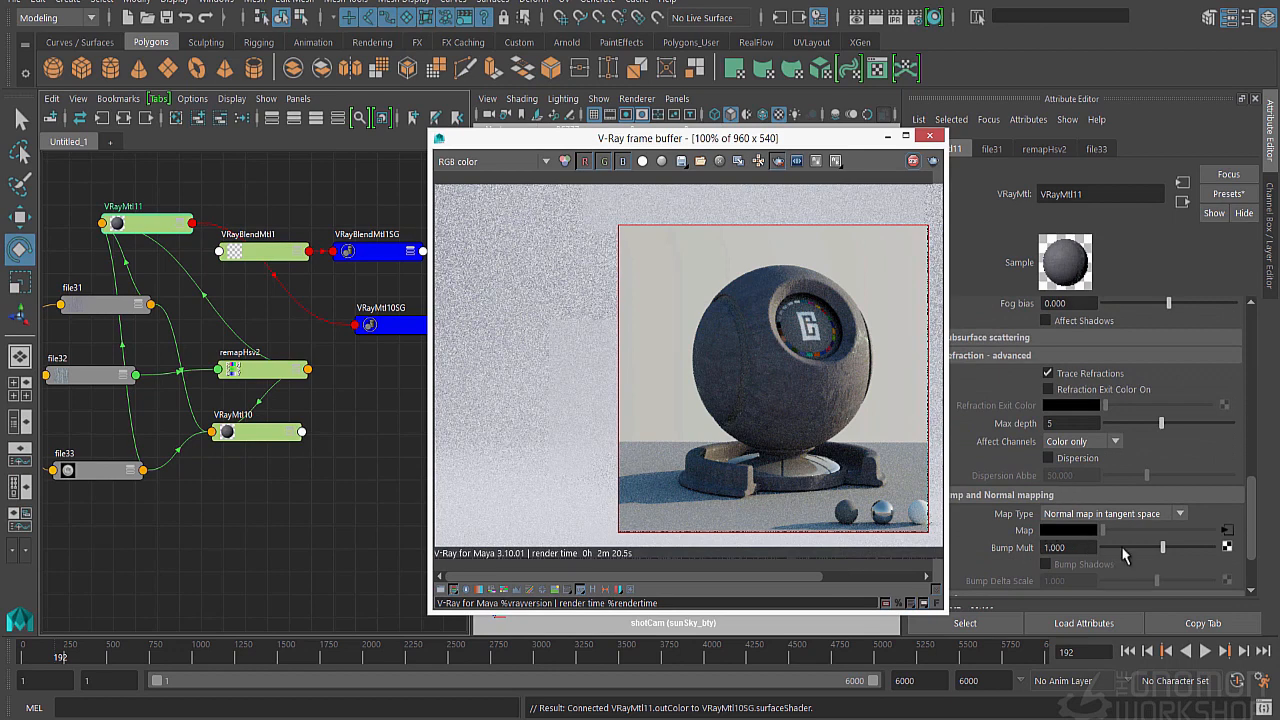
right_click(1042, 532)
left_click(1062, 578)
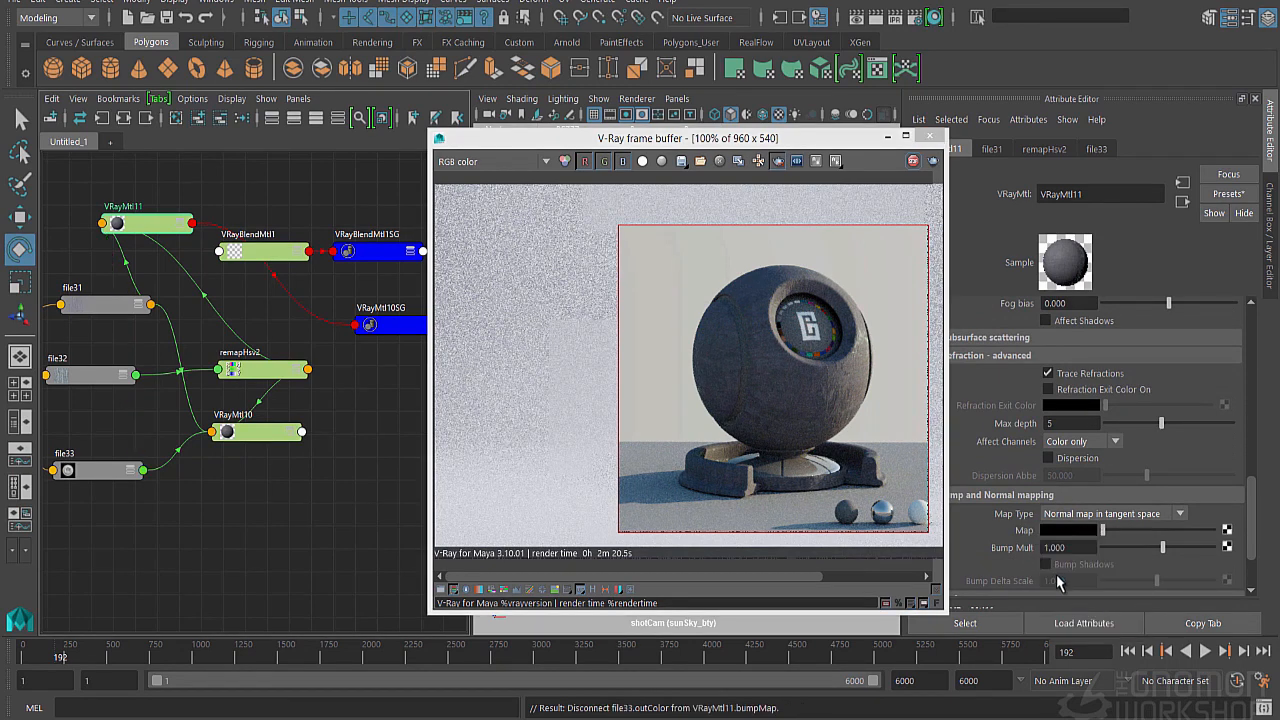
left_click(1112, 514)
left_click(1095, 531)
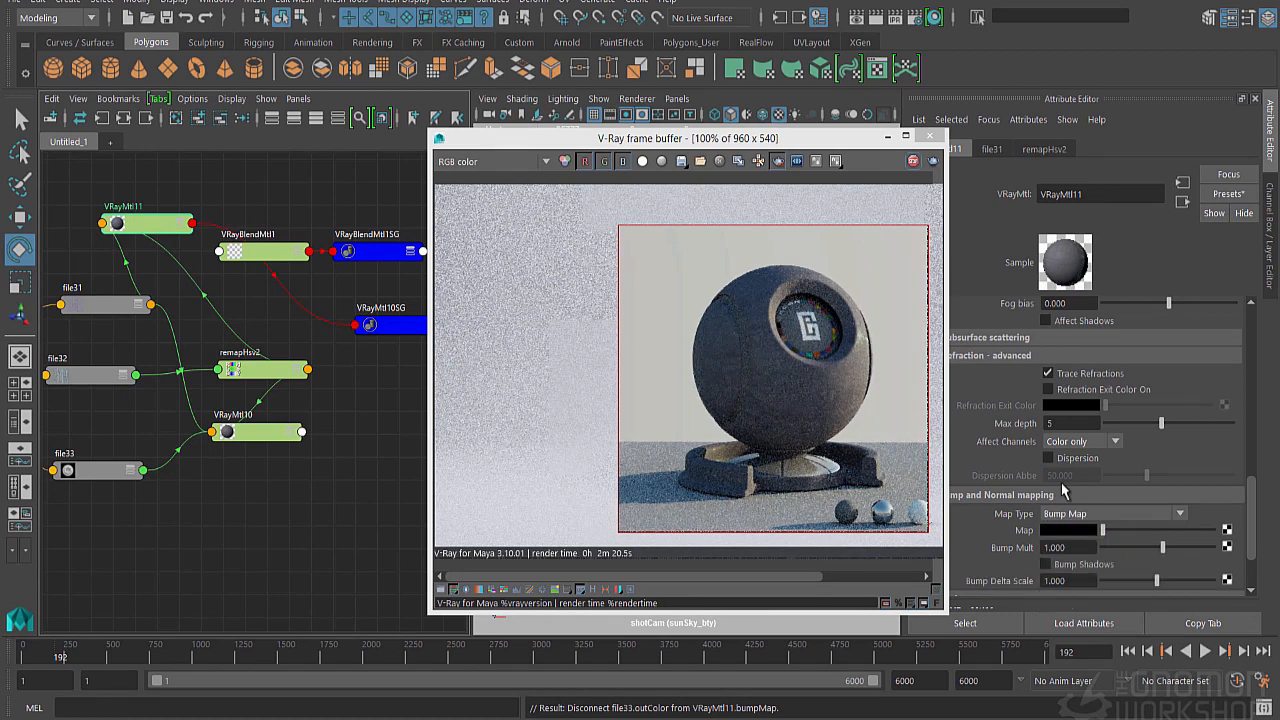
Break the remapHsv2 connection to VRayMtl11's Reflection Color.
scroll(1078, 470, "up", 8)
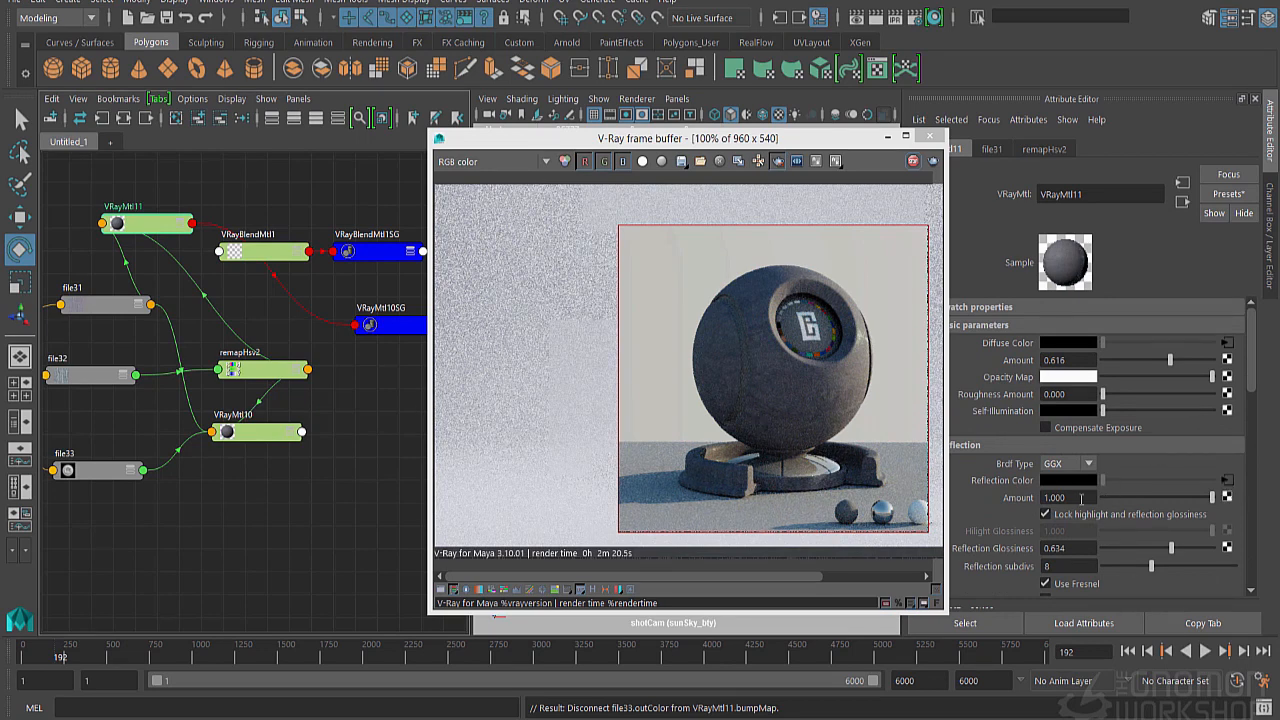
right_click(1014, 482)
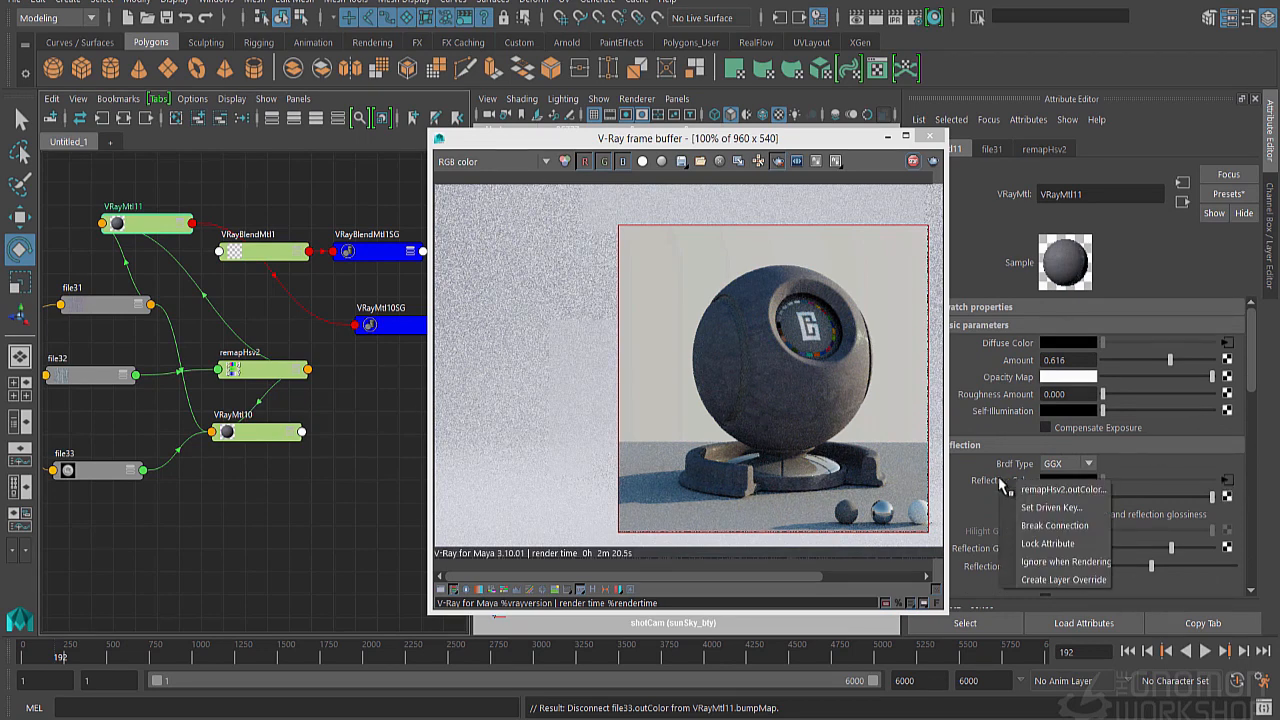
left_click(1045, 528)
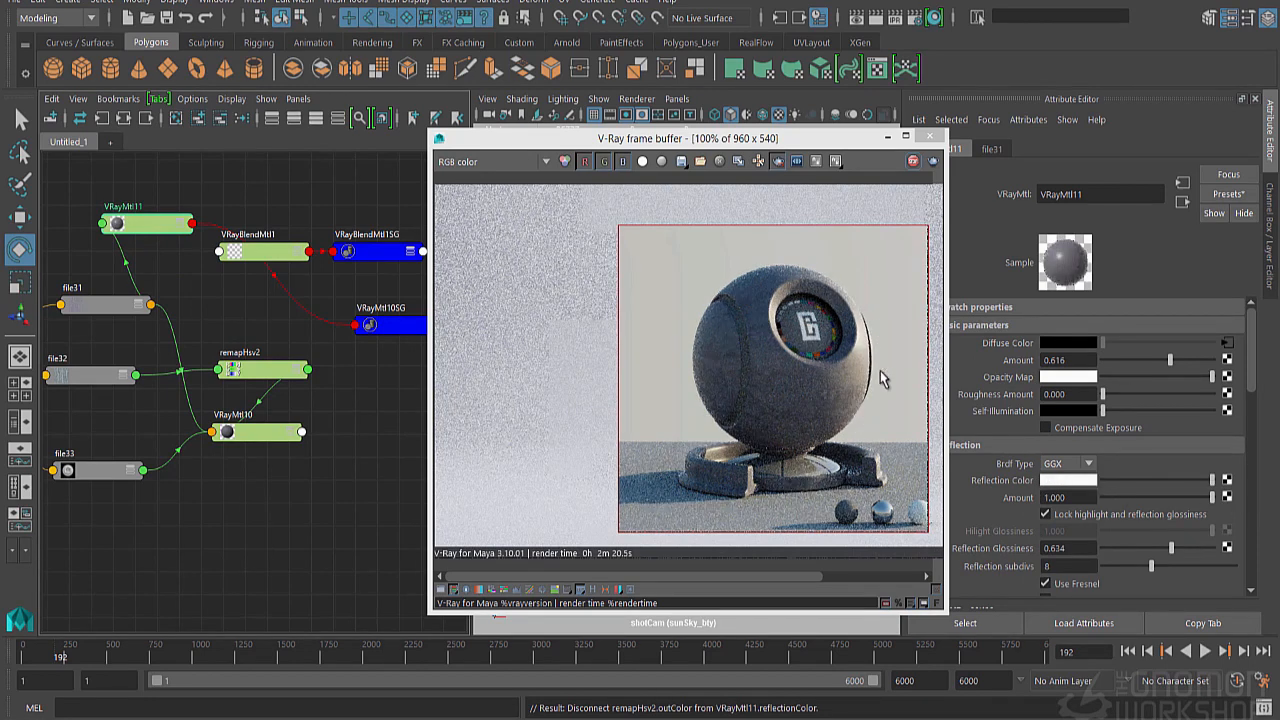
Set VRayMtl11's Reflection Glossiness to about 0.957, GGX tail falloff 1.225, Fresnel IOR 1.646, and diffuse Amount 0.421 after trying 0.750.
left_click_drag(1172, 549, 1202, 546)
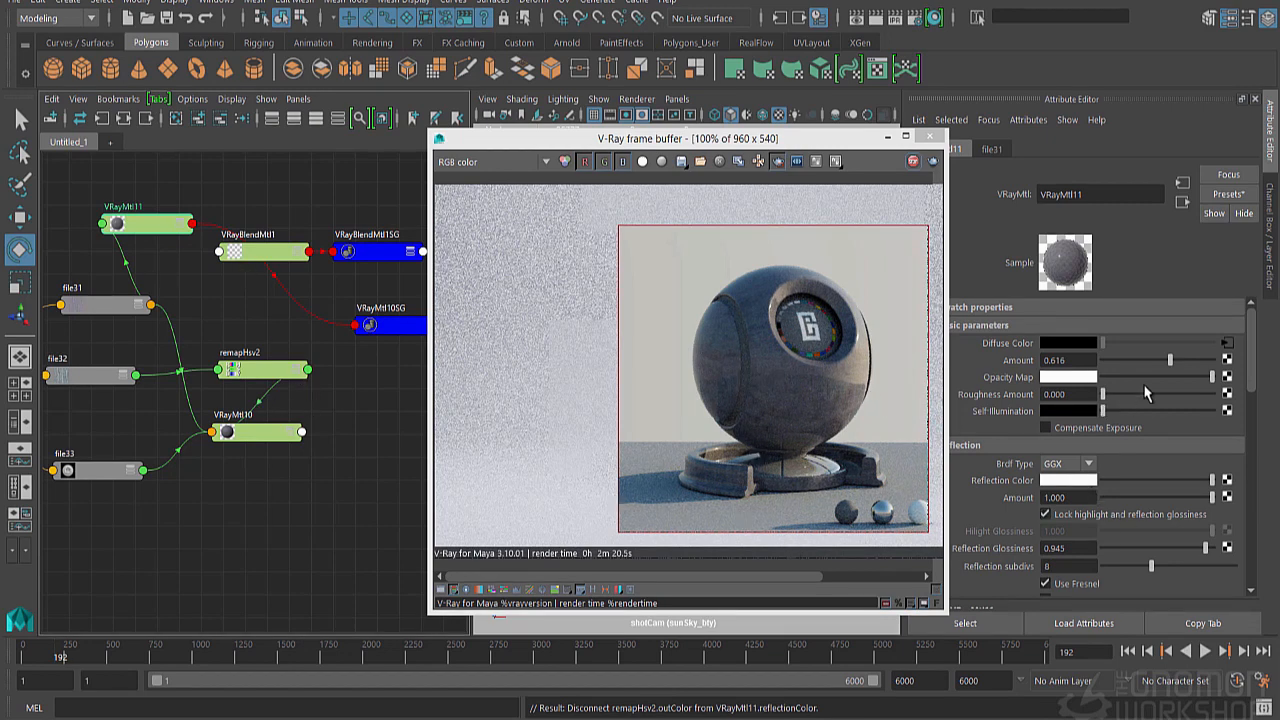
left_click_drag(1172, 360, 1184, 360)
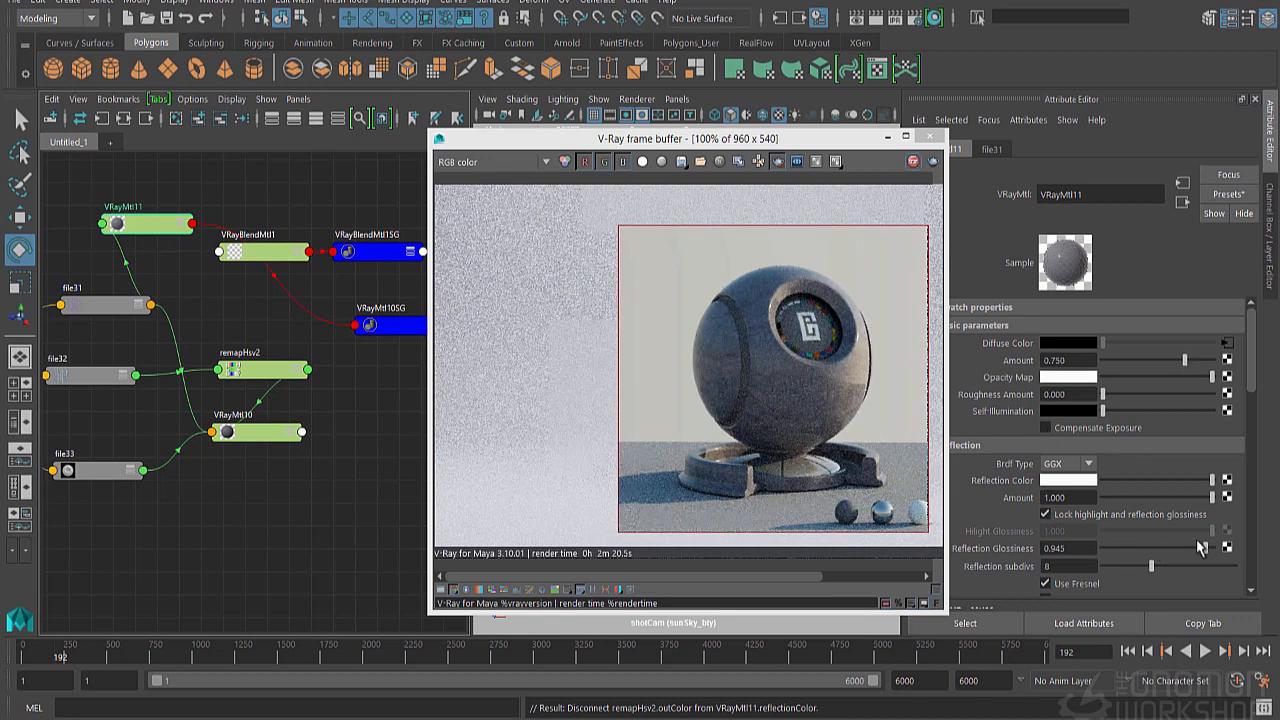
scroll(1109, 562, "down", 3)
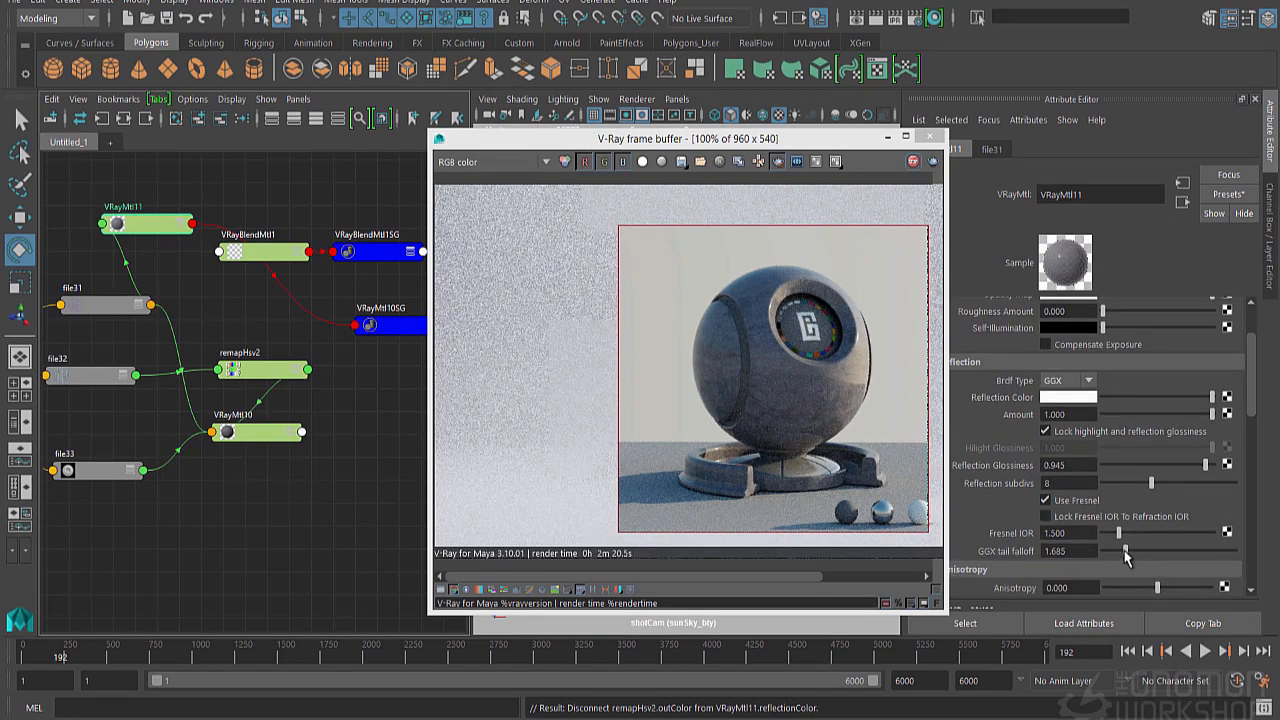
left_click_drag(1125, 552, 1119, 552)
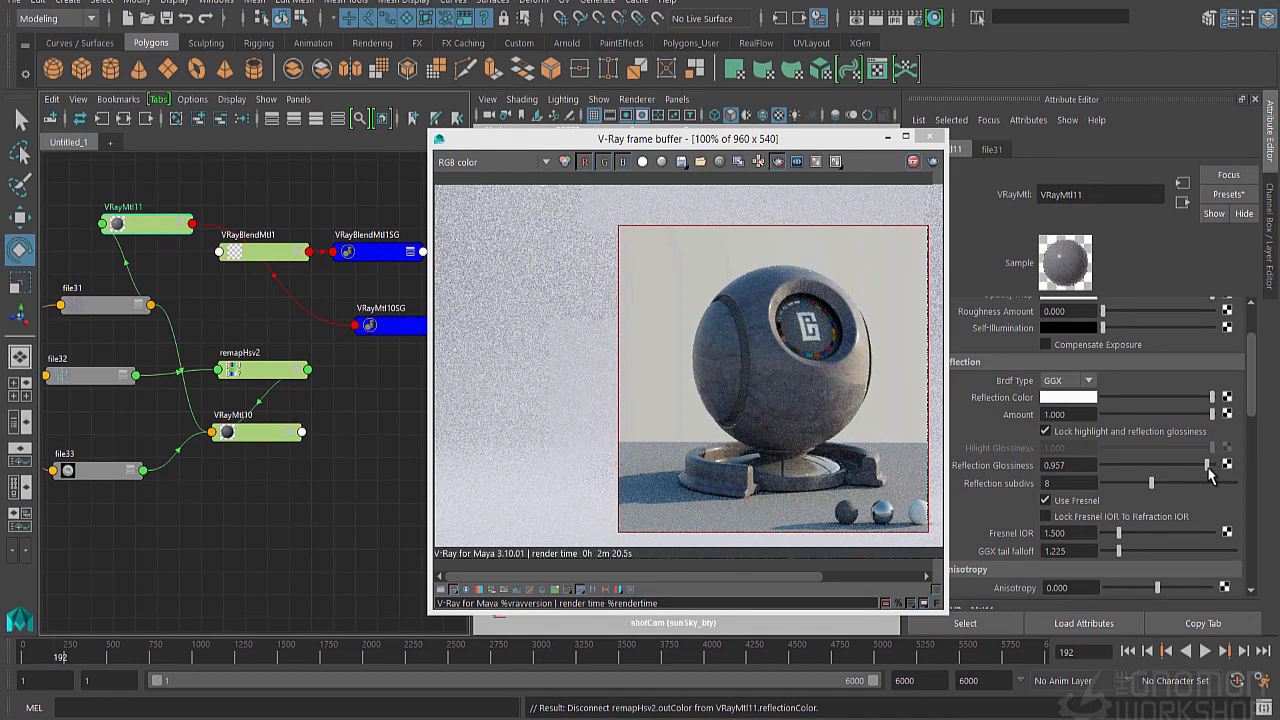
left_click_drag(1122, 533, 1122, 536)
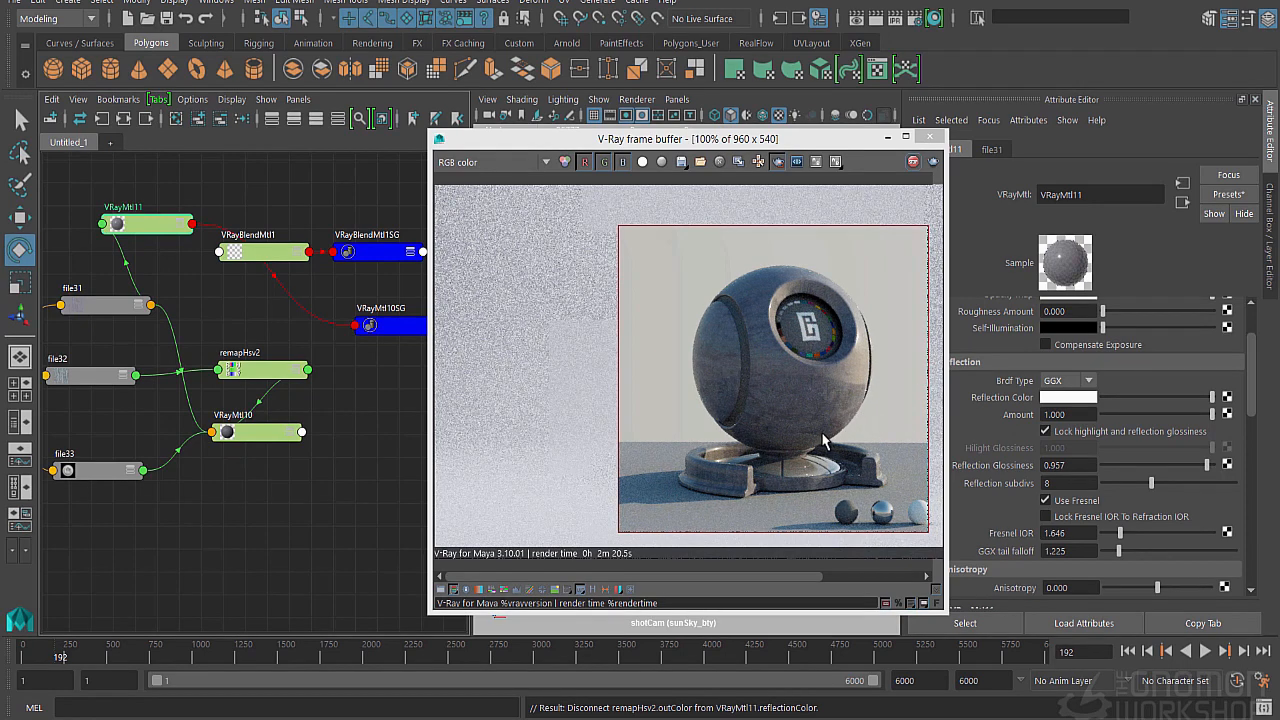
scroll(1120, 465, "up", 2)
left_click_drag(1193, 363, 1150, 365)
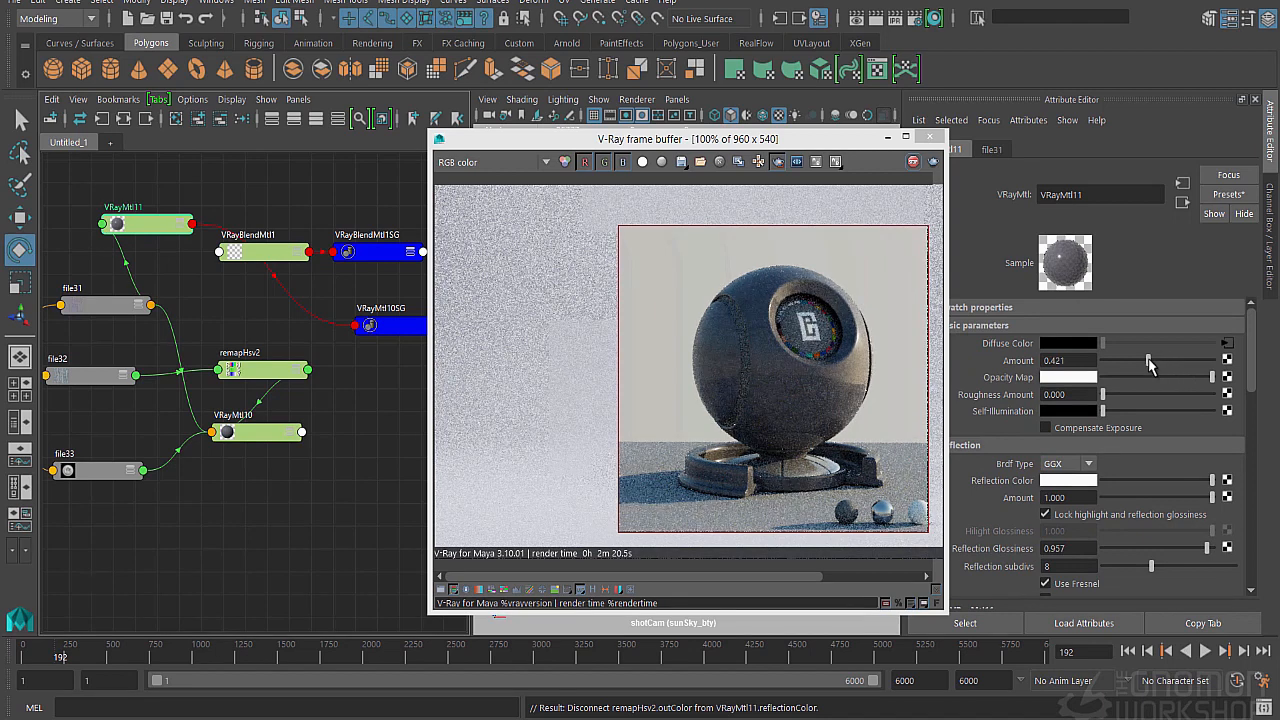
Reconnect file33 to VRayMtl11's bump map as a tangent-space normal map and set Bump Mult to 0.250.
scroll(1126, 467, "down", 5)
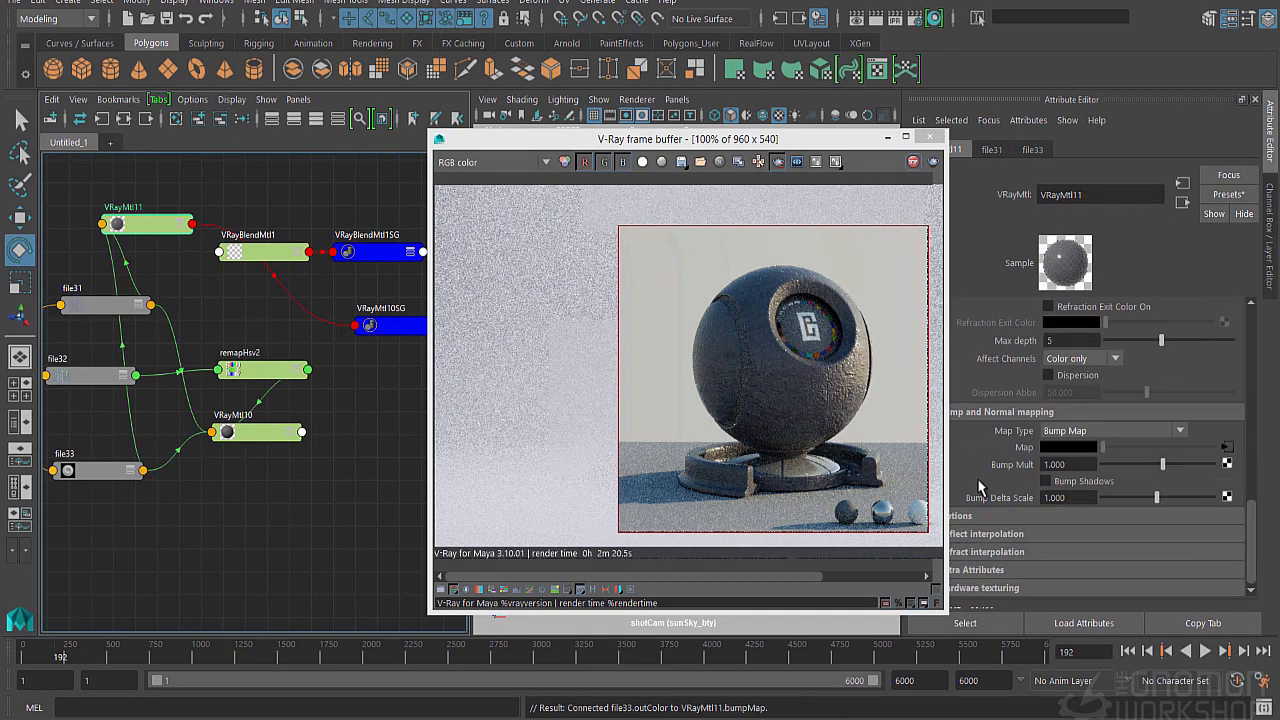
left_click(1085, 434)
left_click(1078, 470)
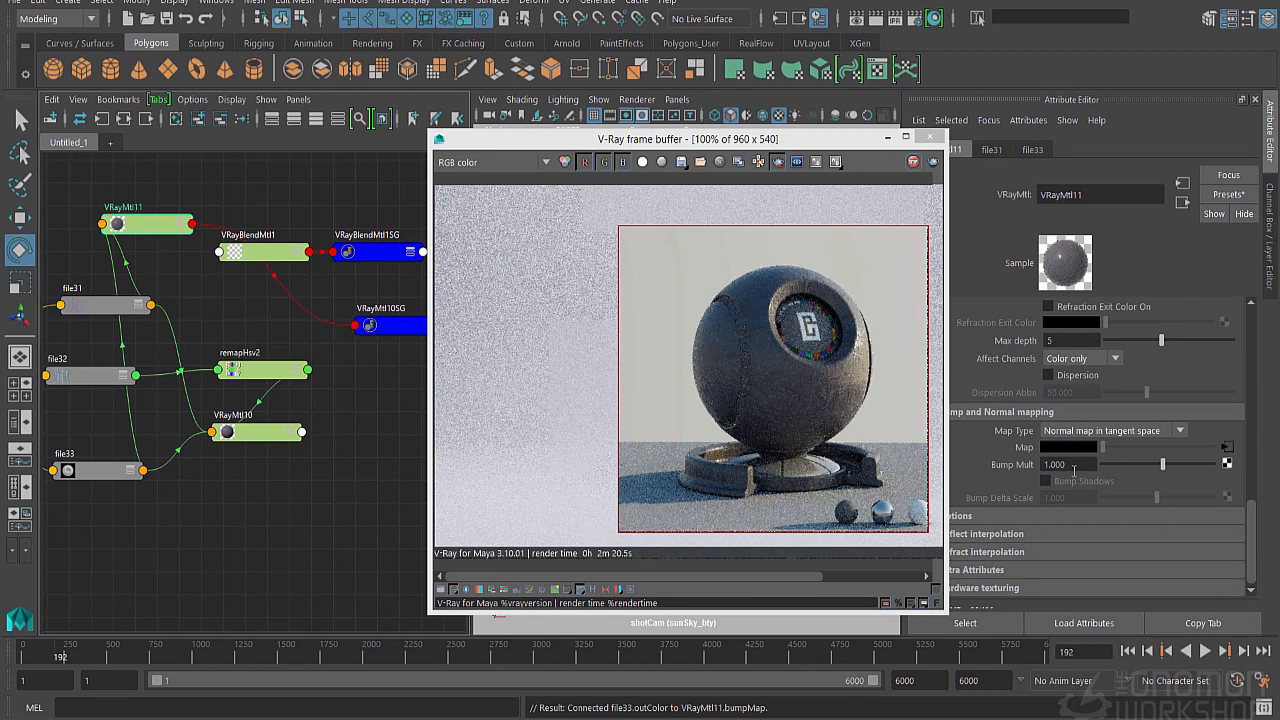
double_click(1082, 468)
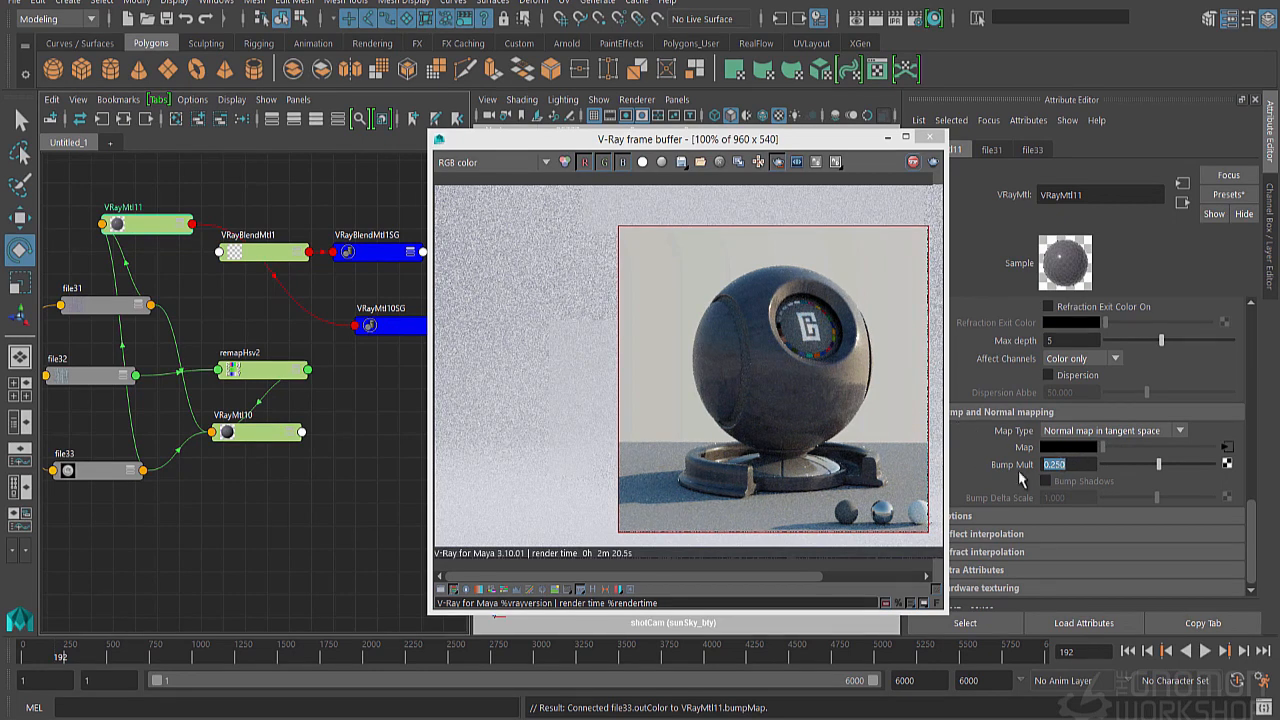
scroll(1087, 466, "up", 3)
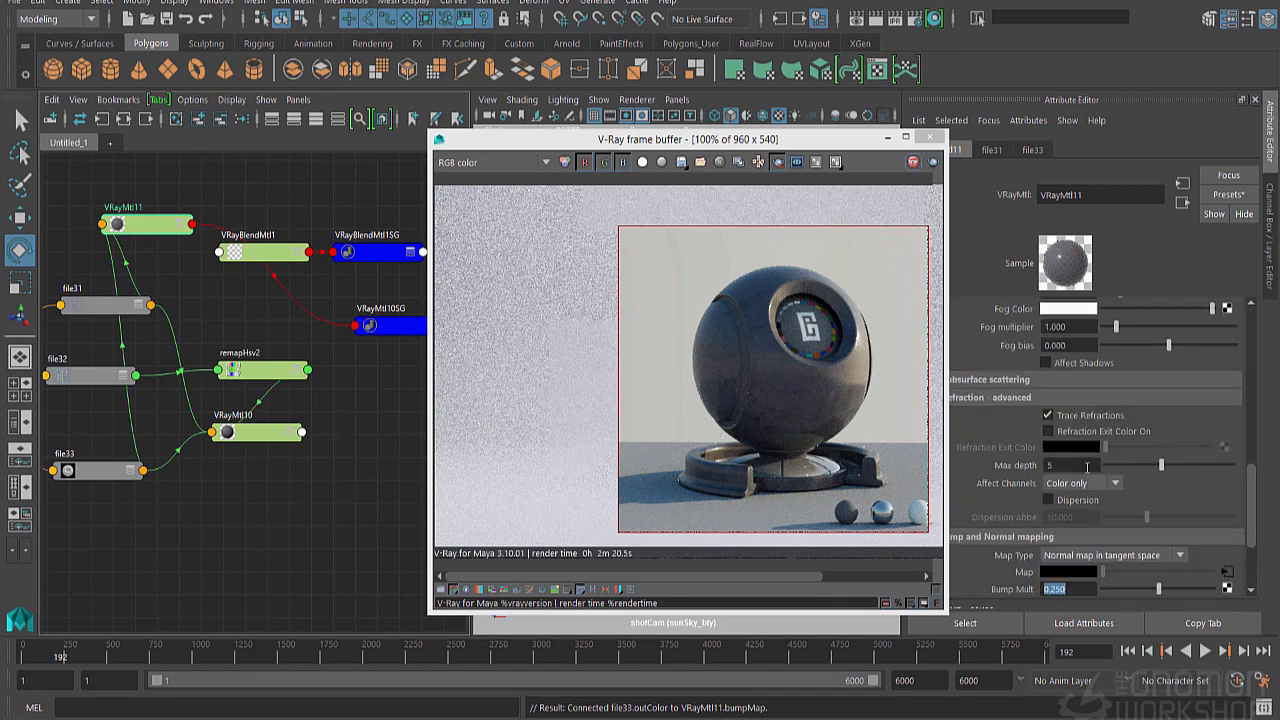
scroll(1087, 466, "up", 3)
scroll(1087, 466, "down", 3)
Duplicate remapHsv2, connect file32's output color to the copy's Color, and place the copy below VRayMtl10.
left_click(247, 370)
key("ctrl+d")
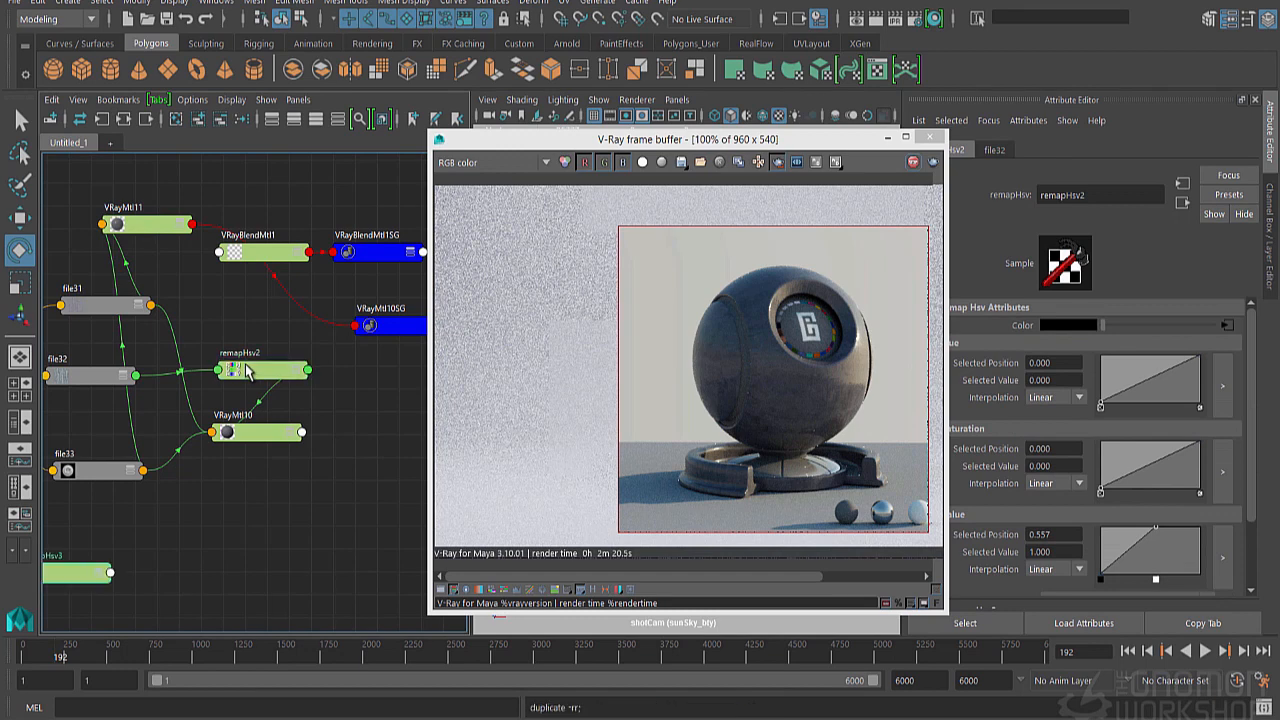
middle_click_drag(86, 380, 1065, 325)
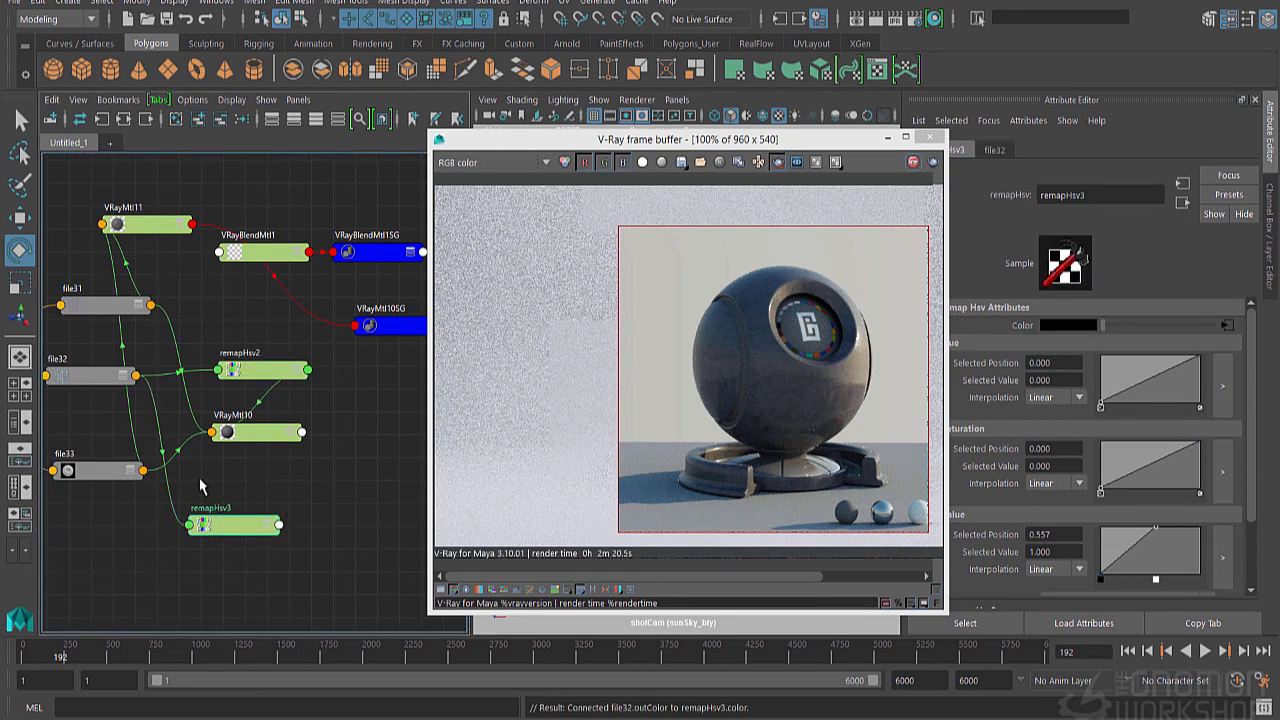
left_click_drag(228, 530, 255, 518)
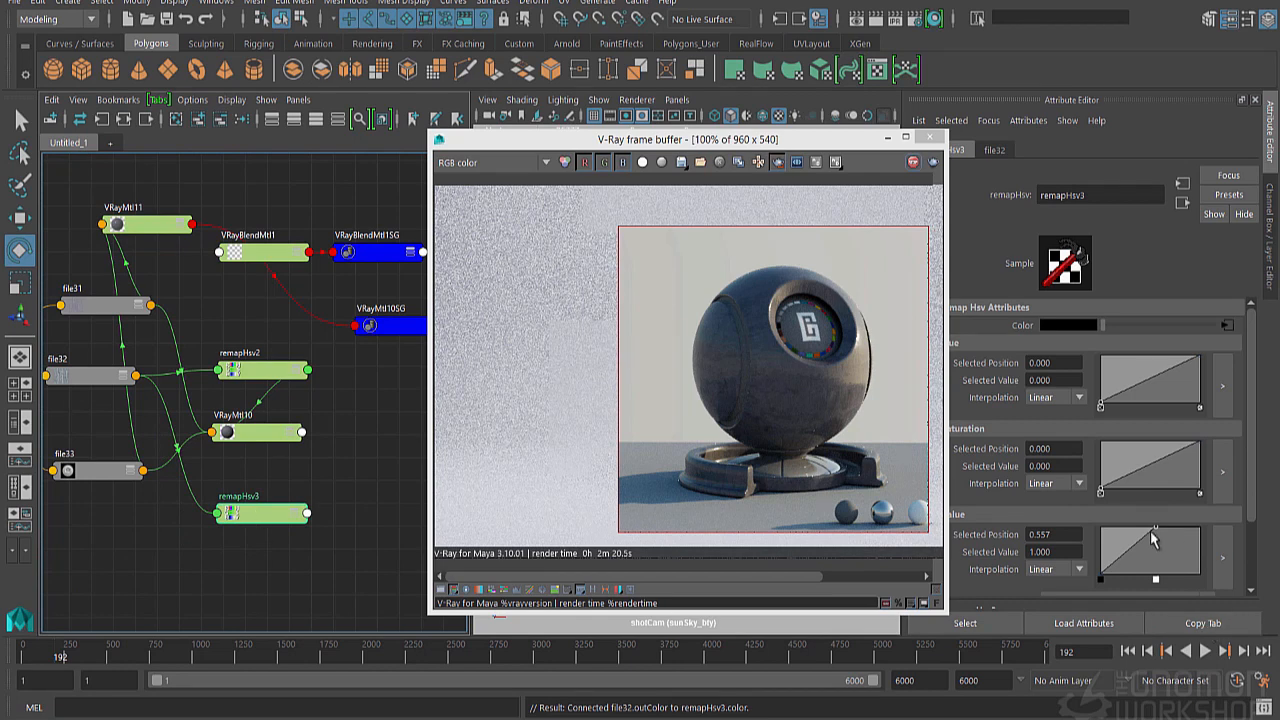
Adjust remapHsv3's Value ramp and connect its output color to VRayMtl11's Reflection Color.
left_click_drag(1156, 533, 1149, 526)
left_click_drag(1100, 576, 1097, 545)
left_click(170, 222)
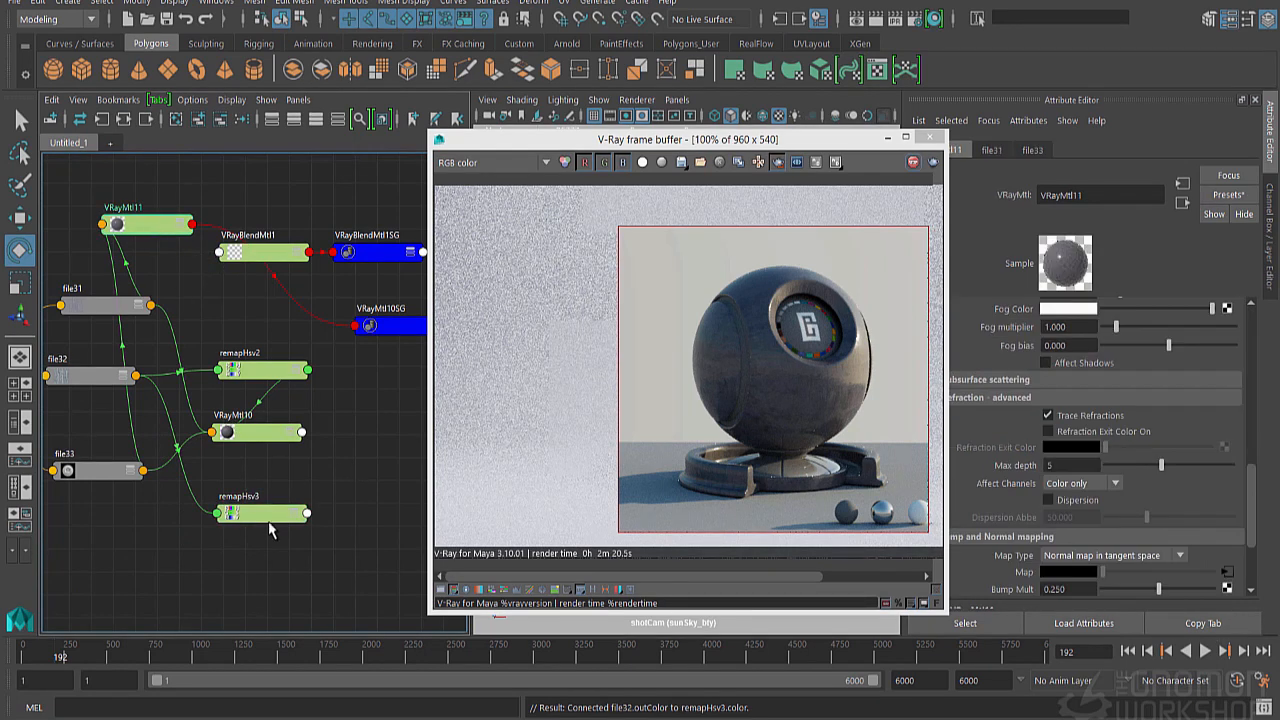
scroll(1145, 485, "up", 8)
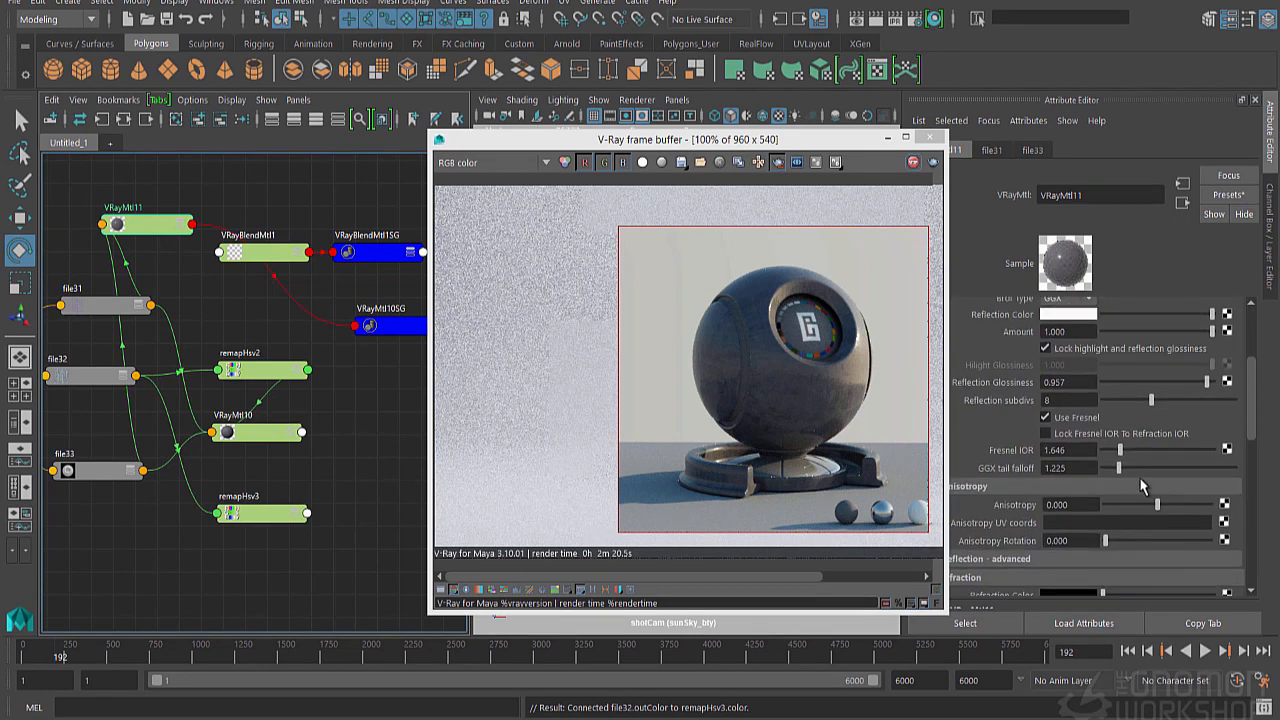
middle_click_drag(266, 518, 1003, 398)
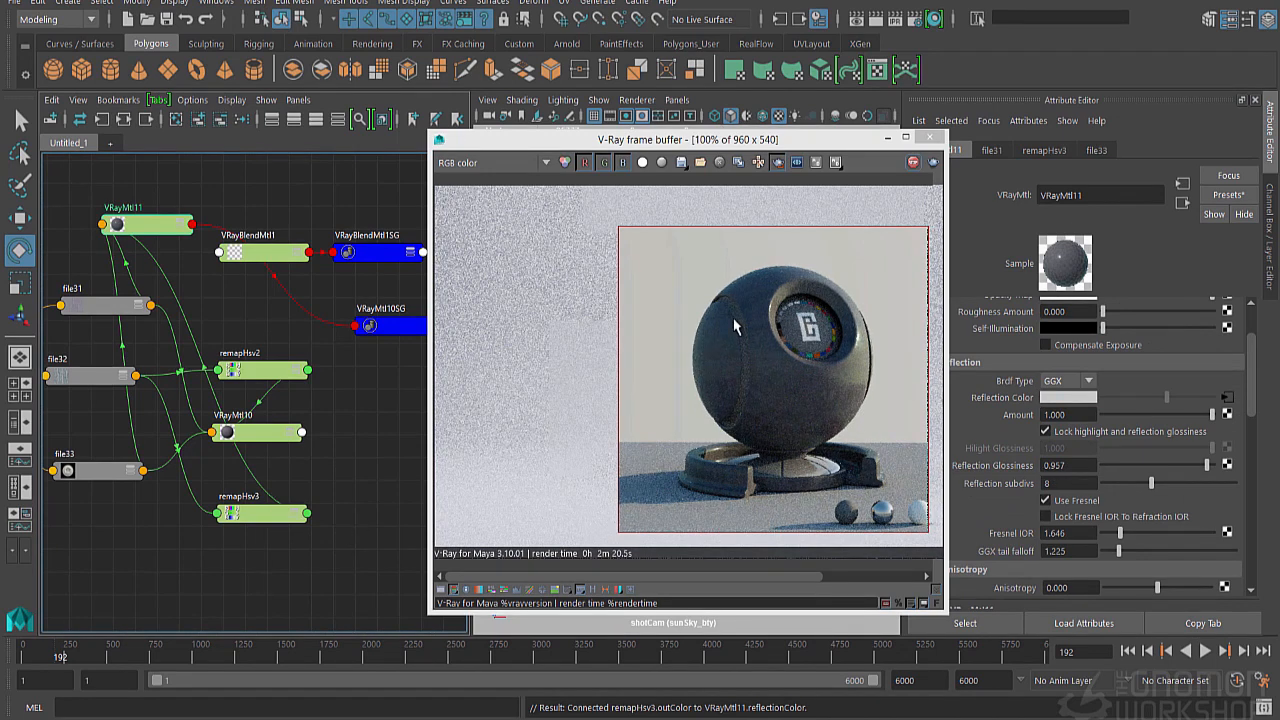
Delete the remapHsv3 node from the network.
left_click(232, 514)
key("Delete")
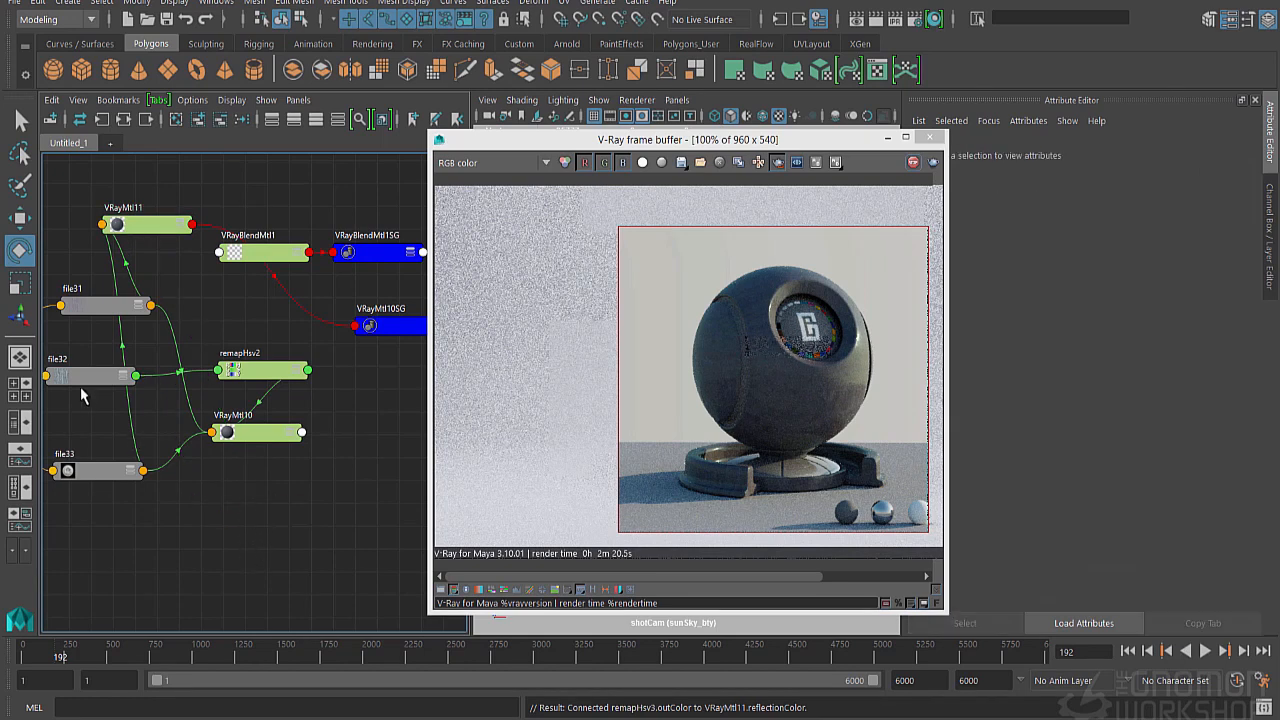
Duplicate the file32 specular texture, place the copy above the network, and connect place2dTexture24 to it.
middle_click_drag(80, 390, 175, 386, "alt")
left_click(175, 385)
key("ctrl+d")
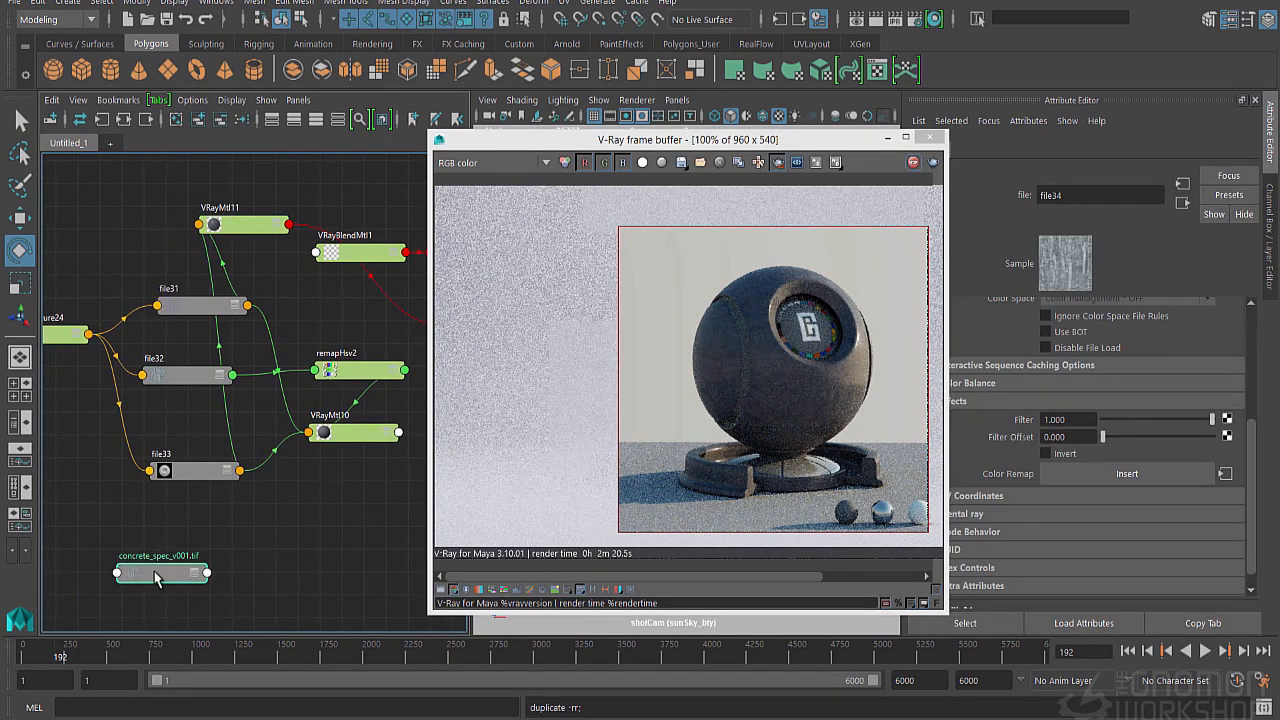
left_click_drag(156, 571, 97, 164)
Insert a Color Remap on the duplicated specular texture and place the RGB-to-HSV node beside it.
scroll(1030, 550, "down", 1)
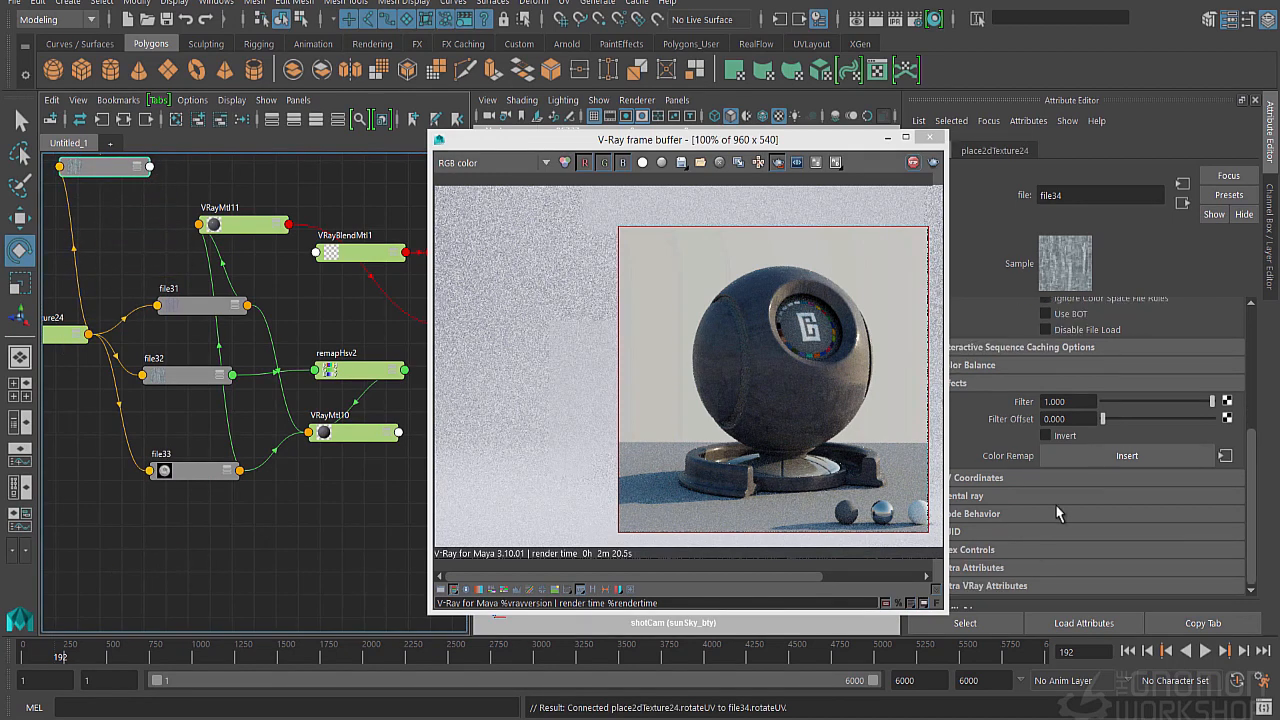
left_click(1100, 456)
left_click_drag(375, 343, 204, 174)
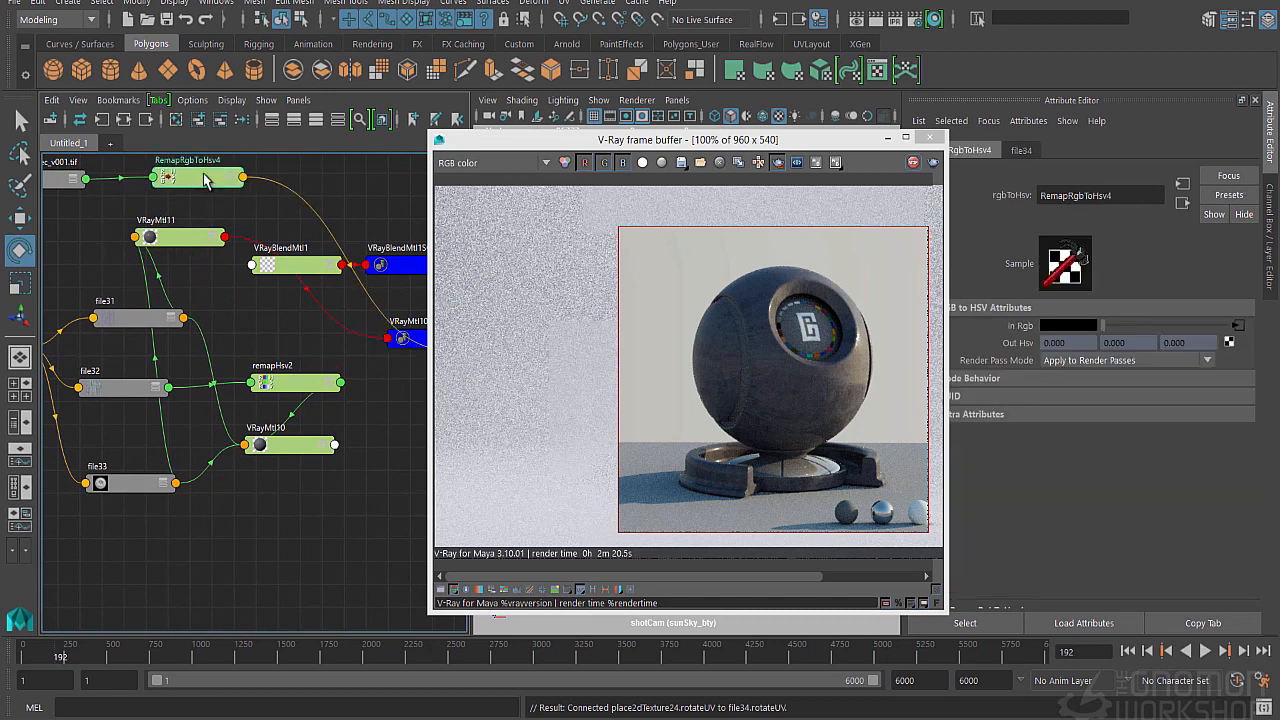
Place RemapRamp1 beside RemapRgbToHsv4 and connect its output color to VRayMtl11's Reflection Color.
middle_click_drag(362, 352, 300, 344, "alt")
left_click_drag(405, 347, 226, 183)
middle_click_drag(208, 216, 296, 247, "alt")
left_click(217, 265)
left_click(297, 212)
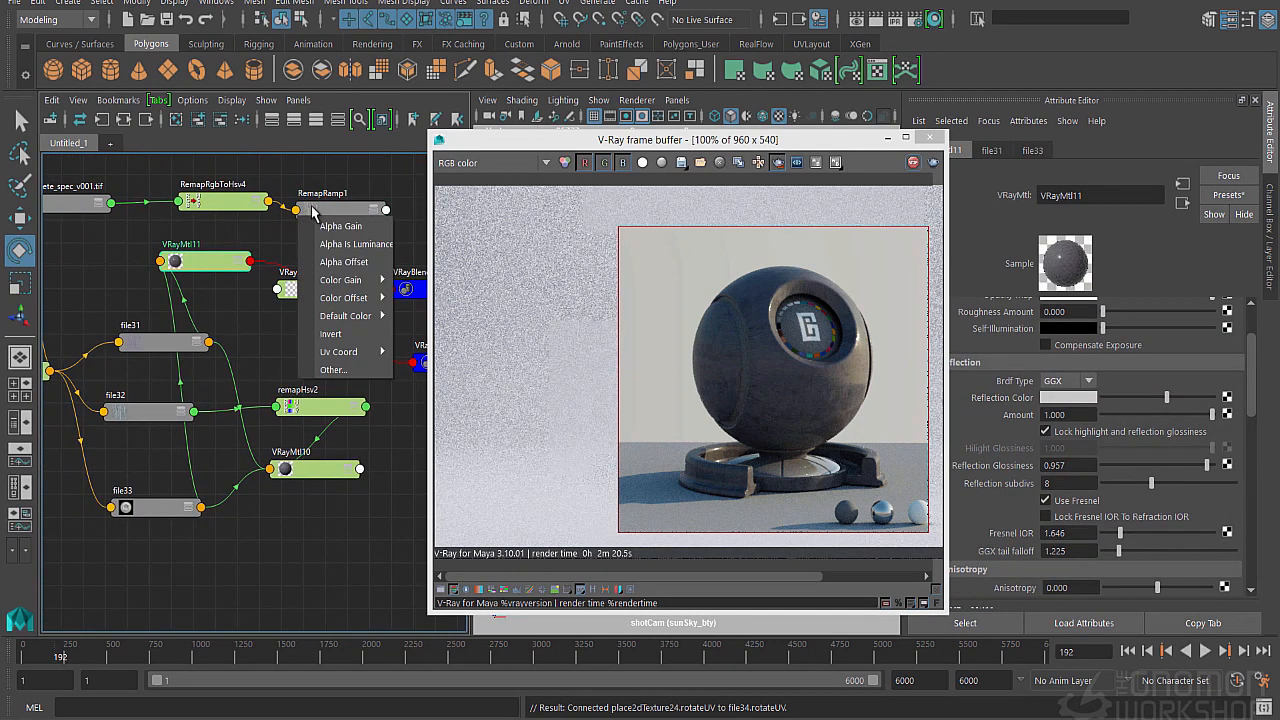
left_click(314, 205)
left_click(198, 262)
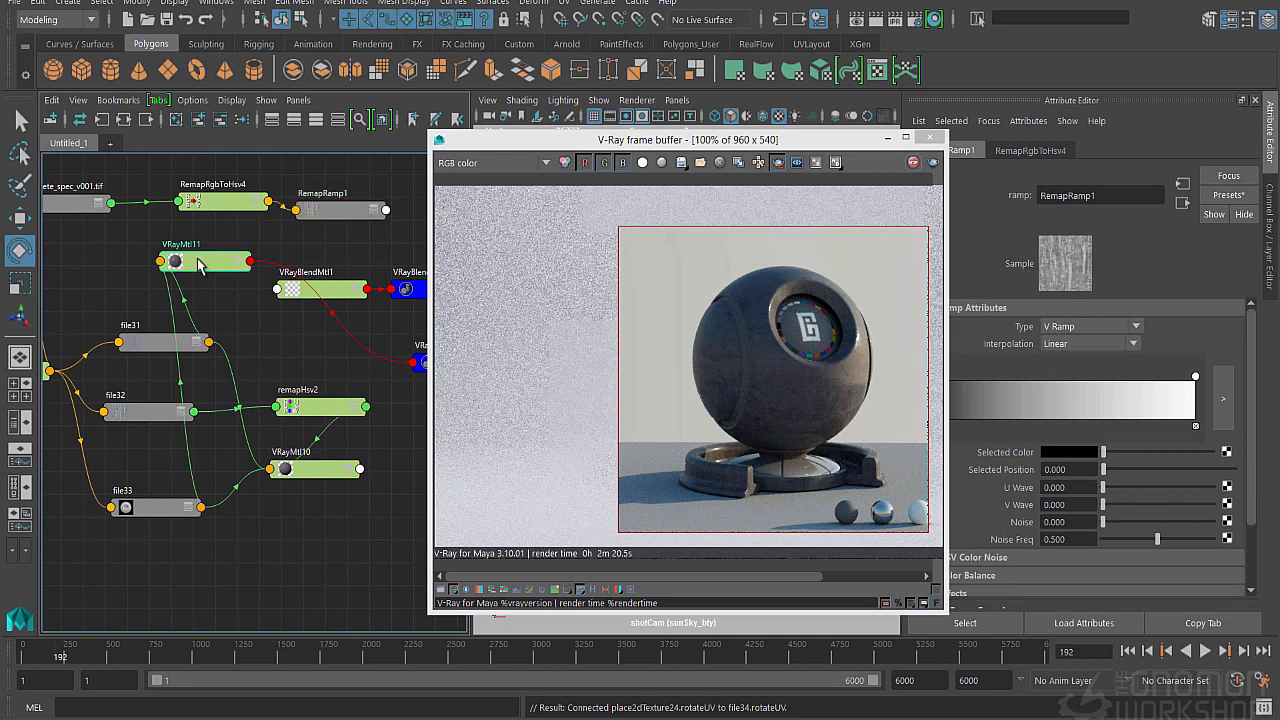
middle_click_drag(340, 215, 1066, 397)
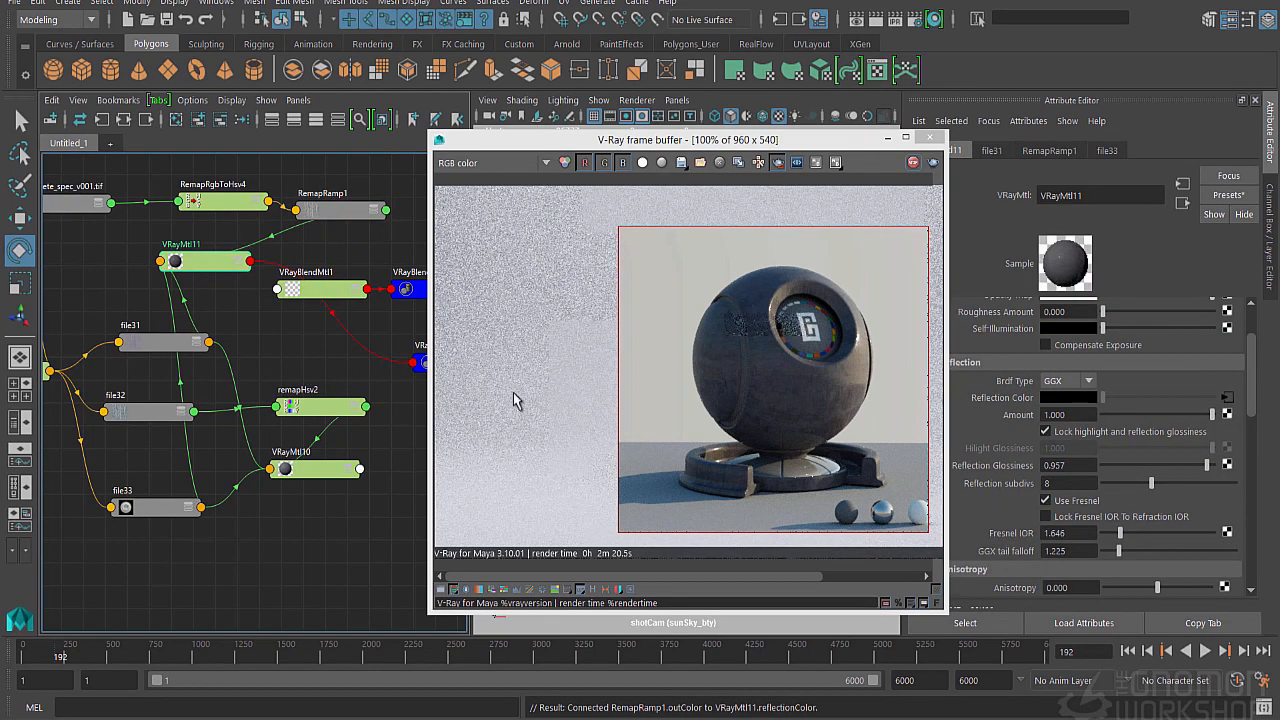
Lighten the black color entry at the start of RemapRamp1 to mid grey.
left_click(345, 210)
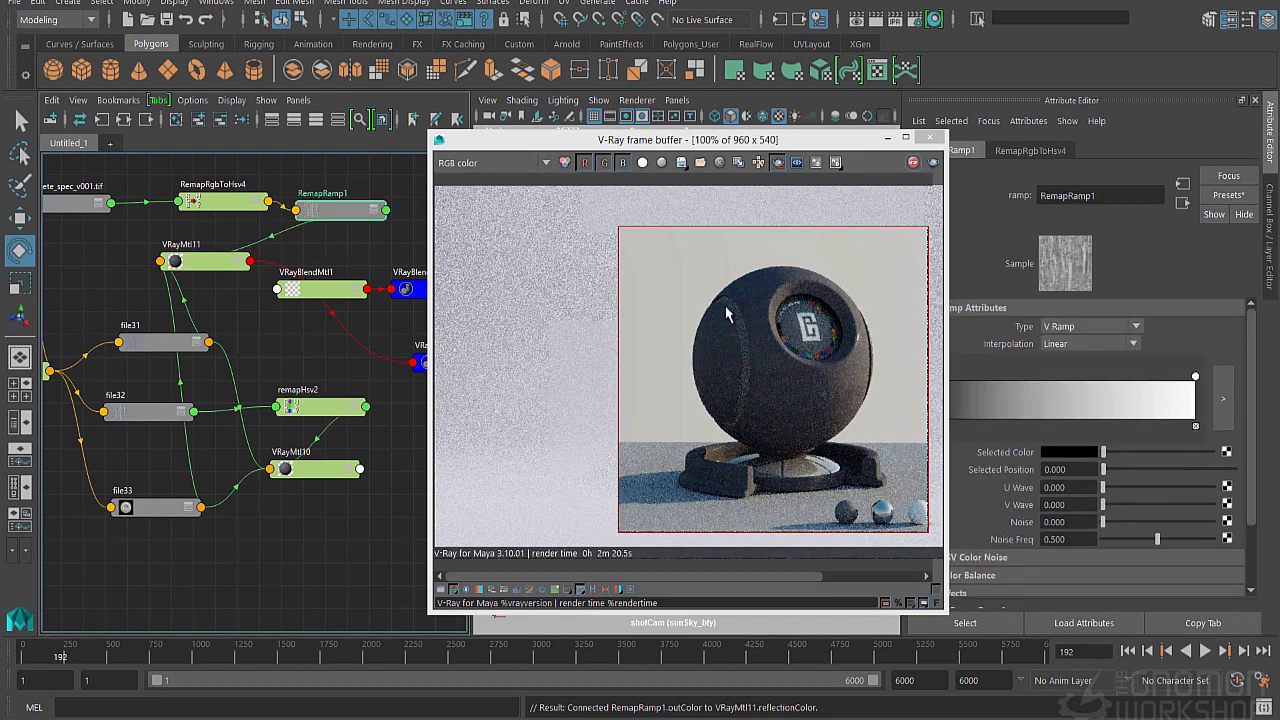
left_click_drag(802, 132, 731, 133)
left_click_drag(1127, 457, 1120, 455)
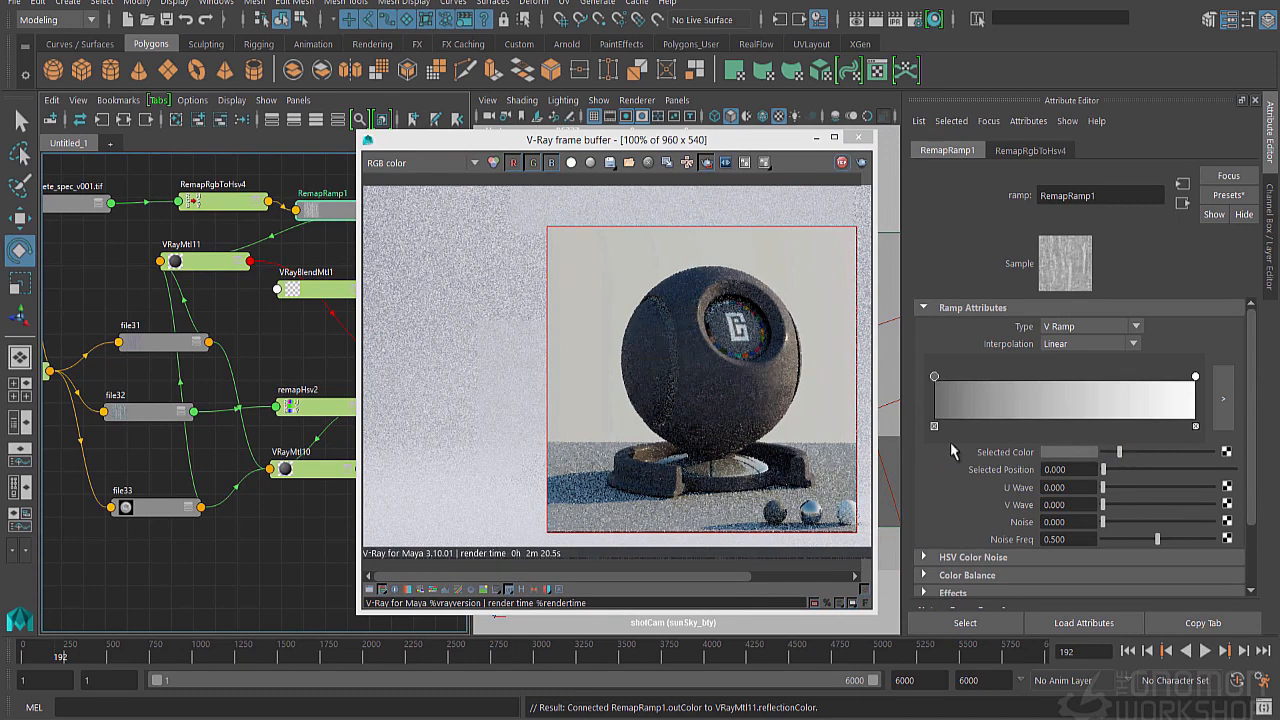
Toggle the V-Ray Texture input gamma attribute twice on the duplicated specular texture file34.
left_click(55, 203)
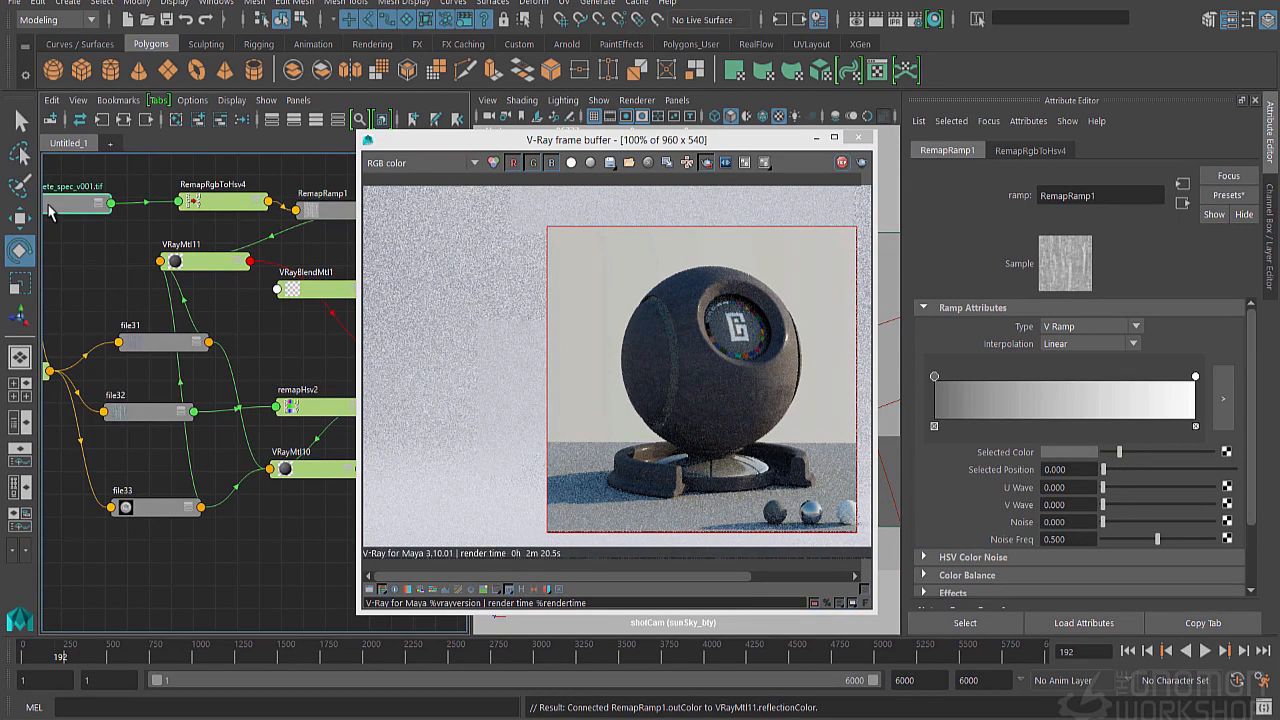
left_click(1027, 121)
mouse_move(1046, 196)
left_click(912, 193)
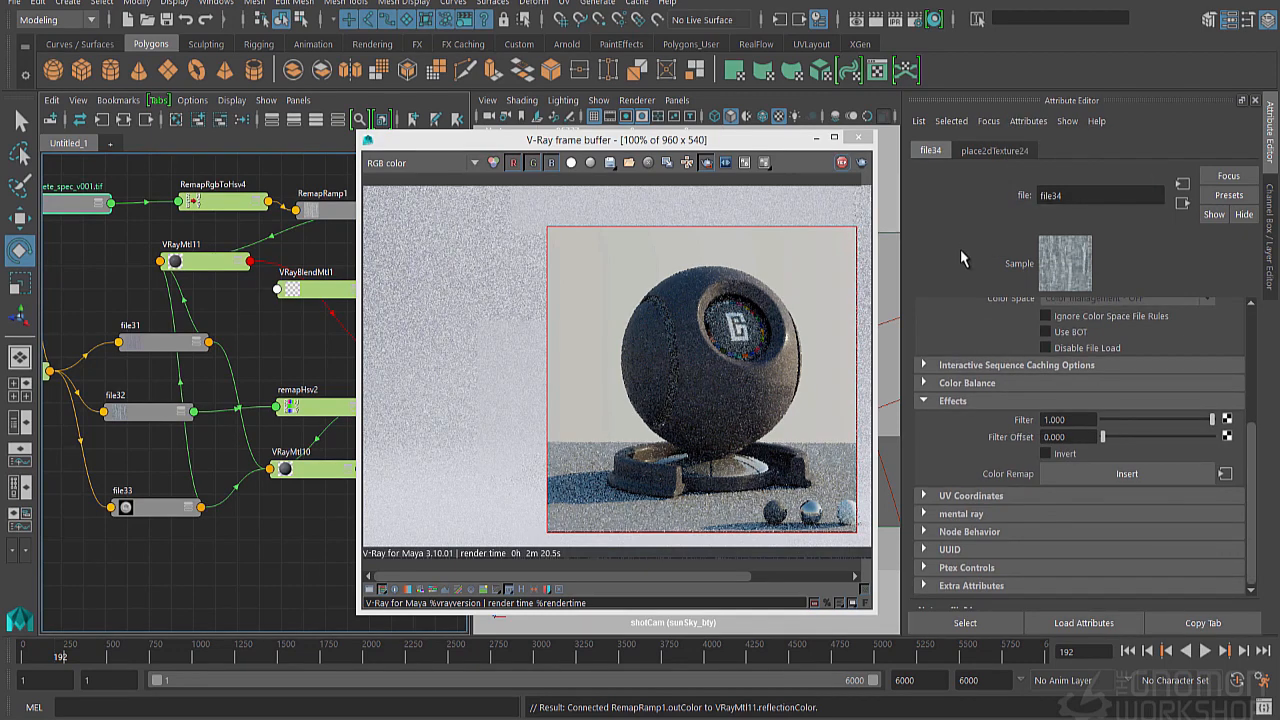
left_click(1018, 127)
mouse_move(1046, 192)
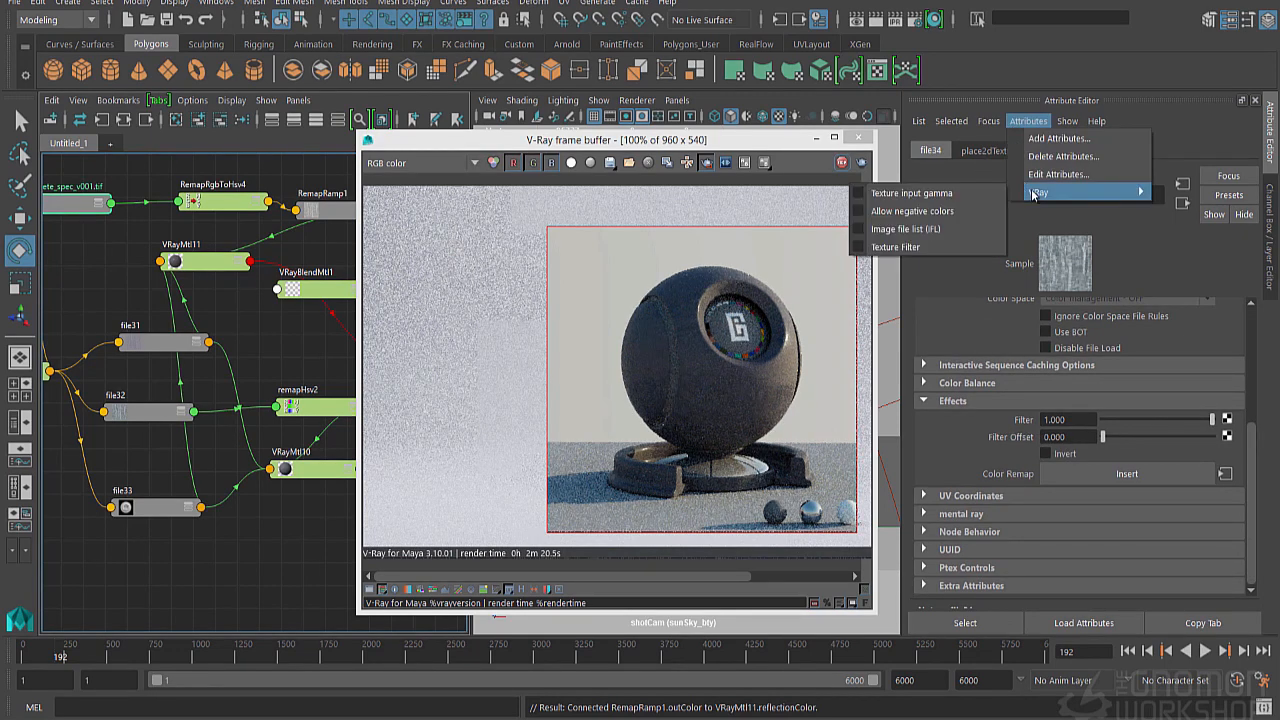
left_click(912, 192)
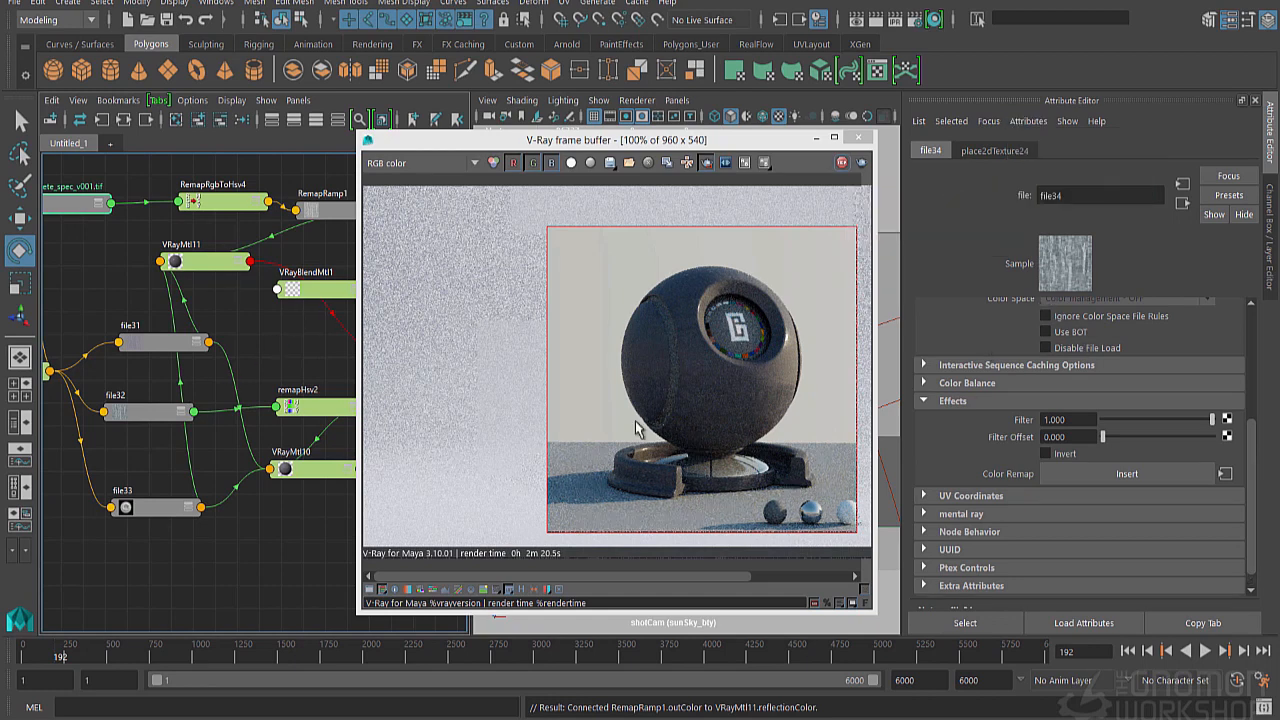
Reposition RemapRamp1's color entries, moving the white one to 0.370 and the grey one to 0.089.
left_click(338, 214)
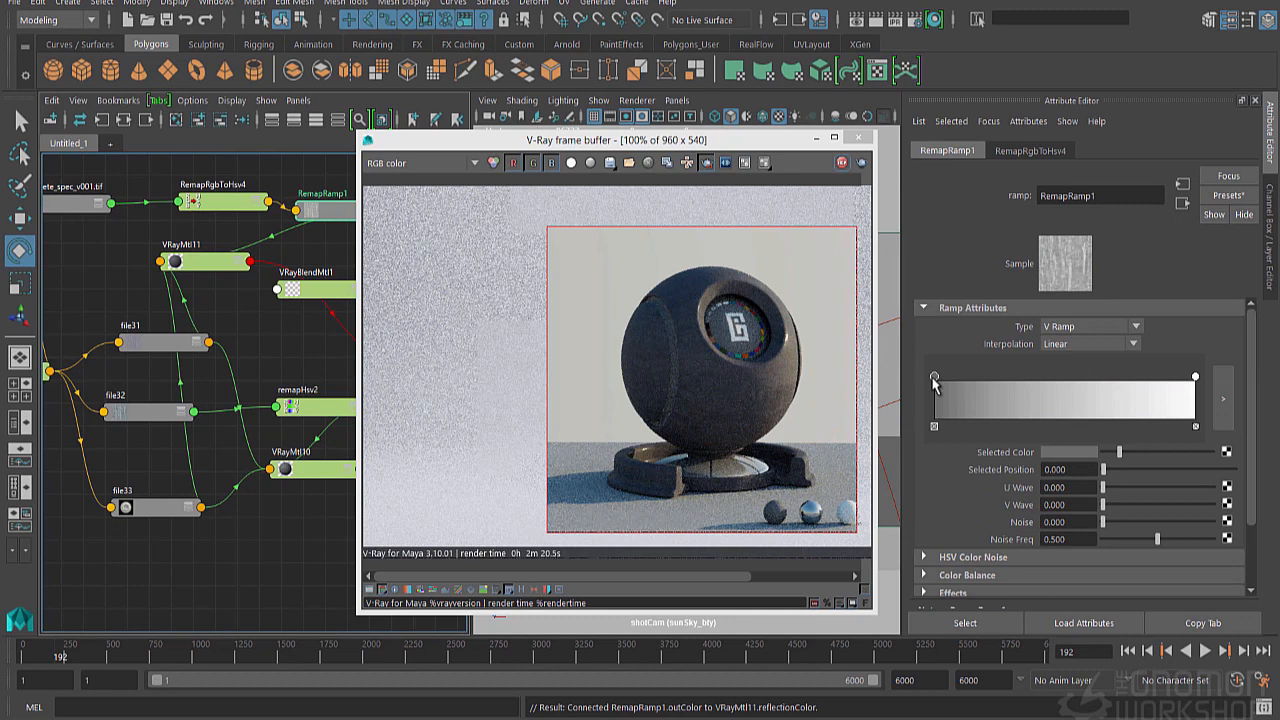
left_click_drag(1195, 377, 1030, 390)
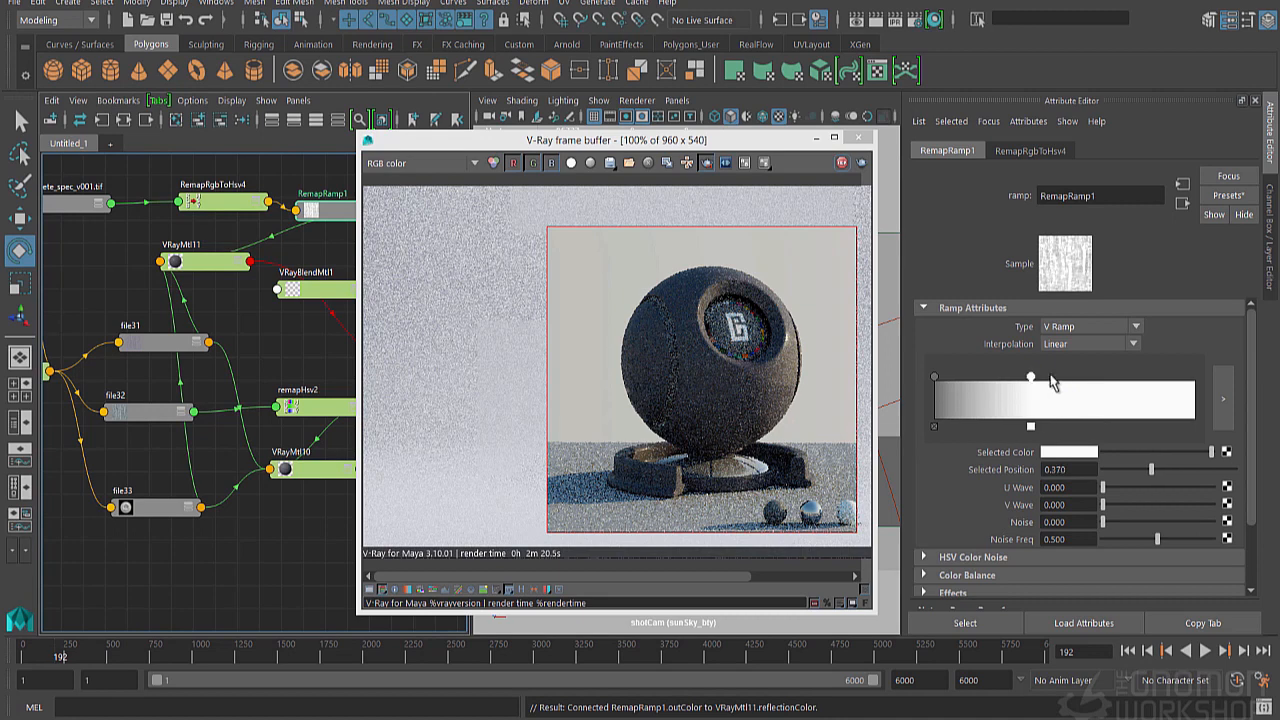
left_click(934, 377)
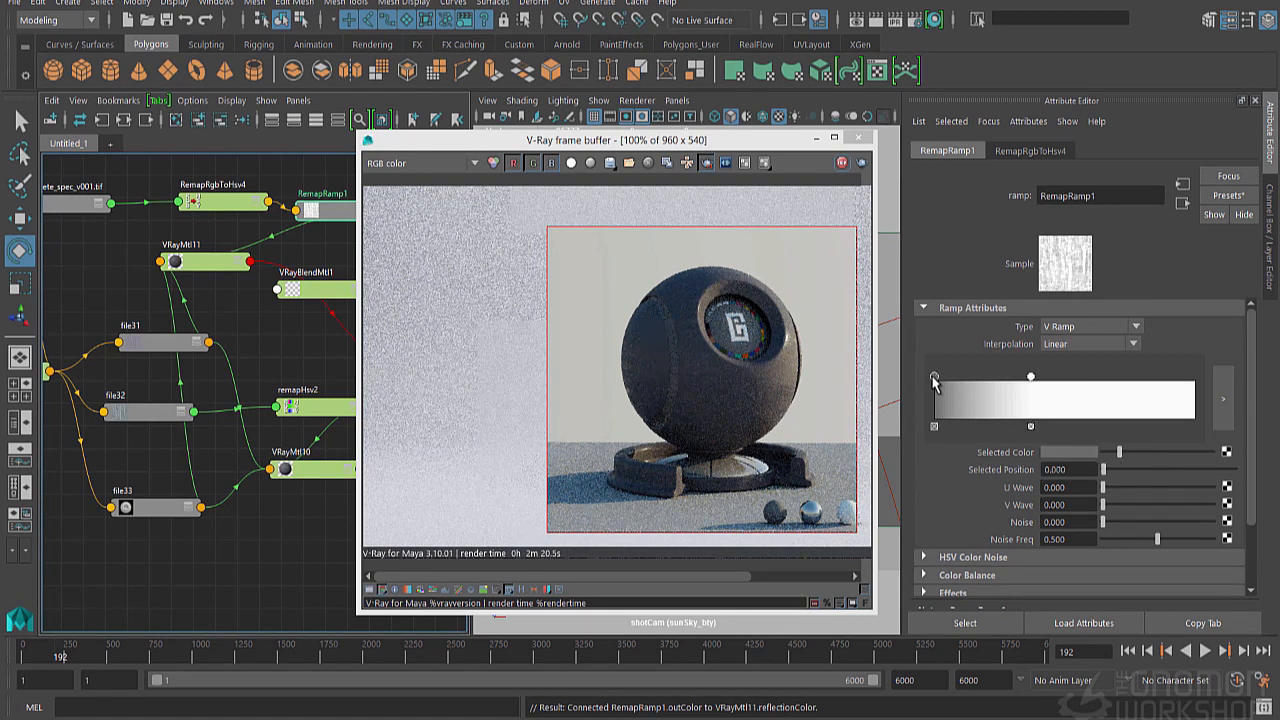
left_click_drag(942, 377, 958, 383)
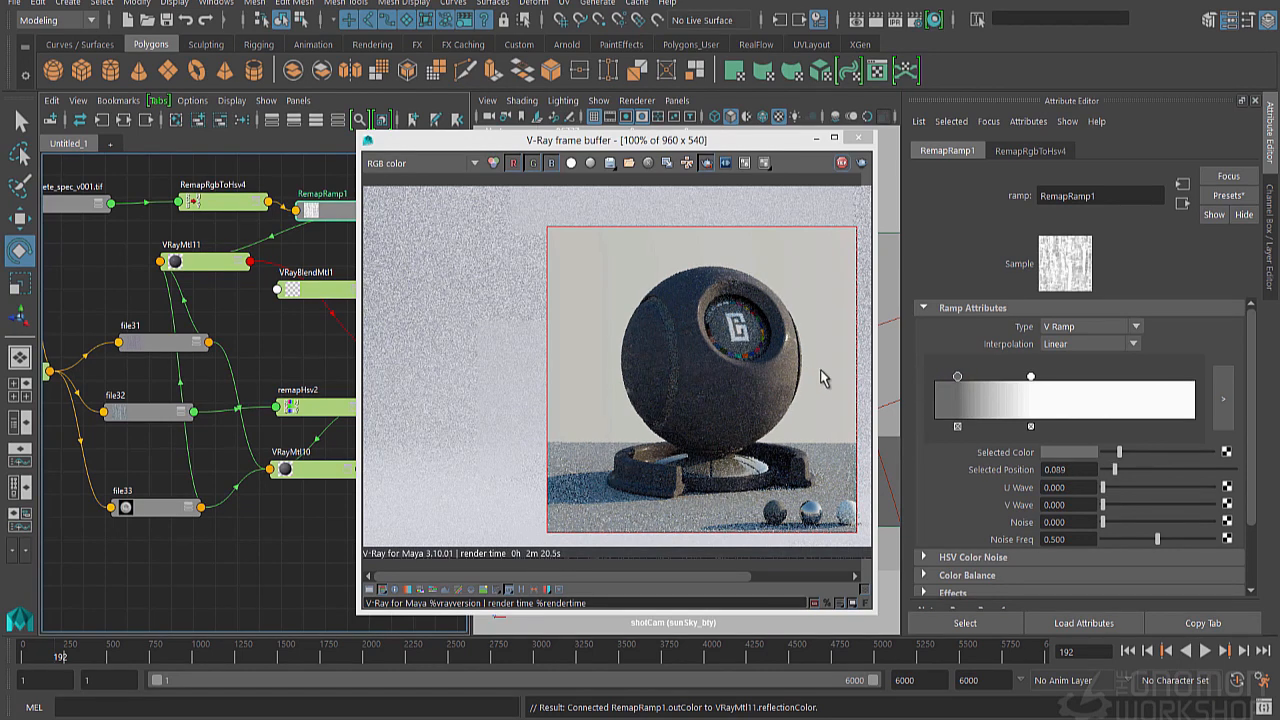
left_click_drag(703, 152, 649, 151)
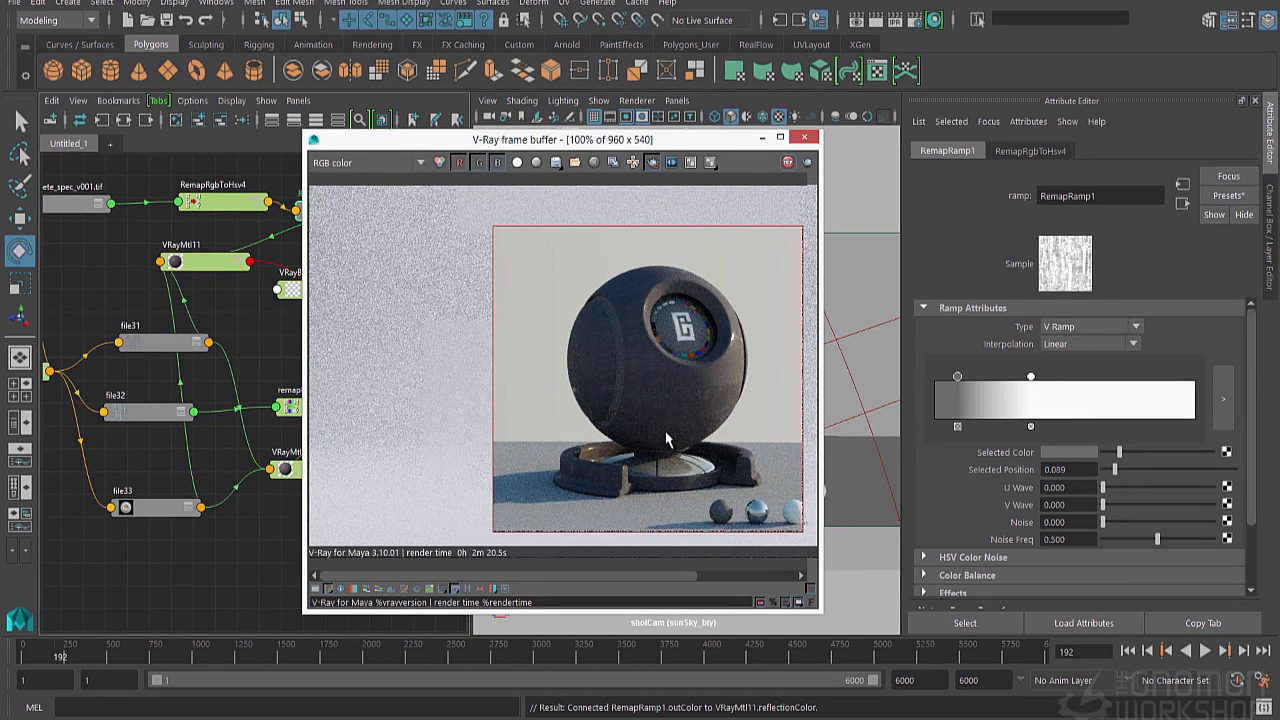
Display the reflect channel, return RemapRamp1's grey entry to position 0.000, and add a light grey entry at 0.140.
left_click(398, 163)
left_click(358, 236)
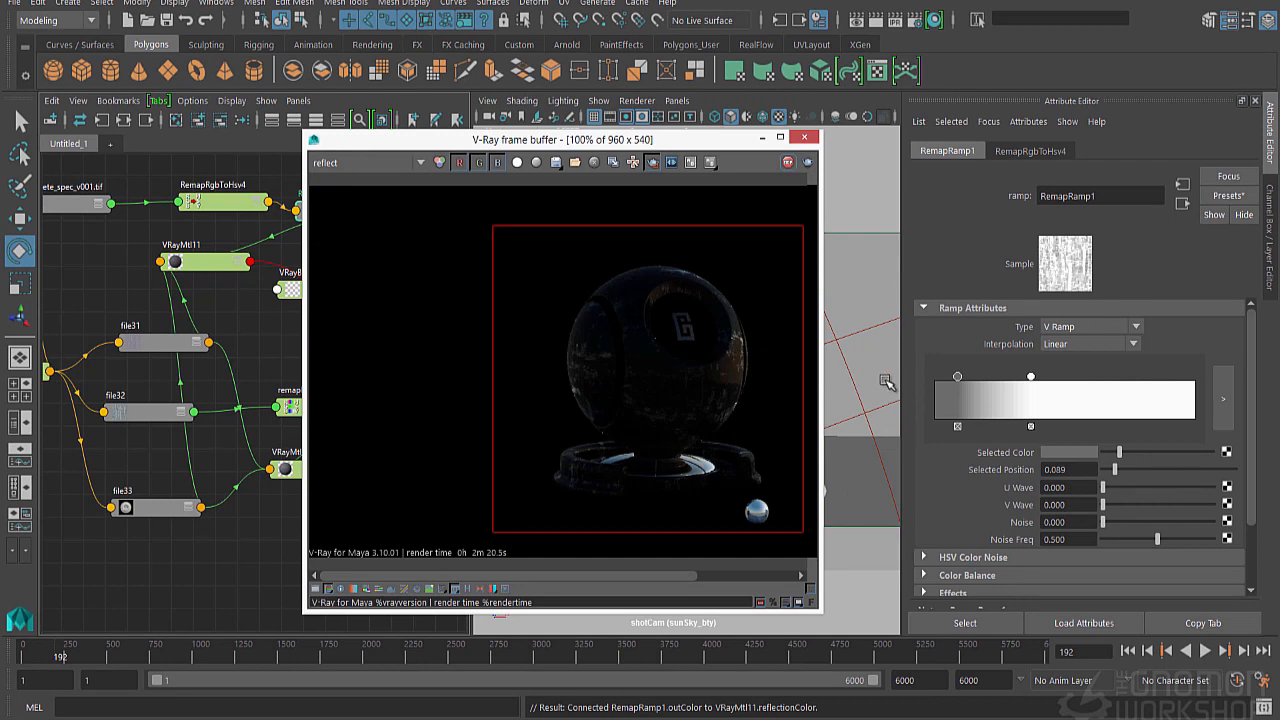
left_click_drag(957, 377, 947, 378)
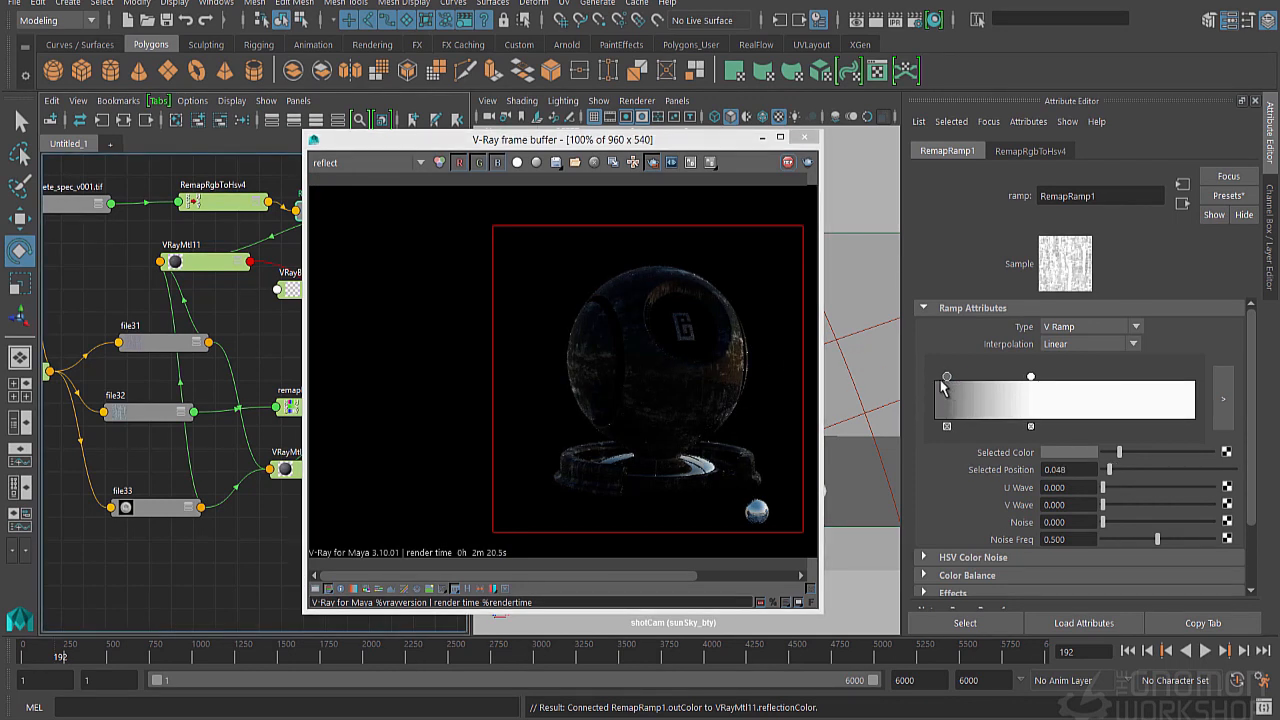
left_click_drag(940, 381, 933, 376)
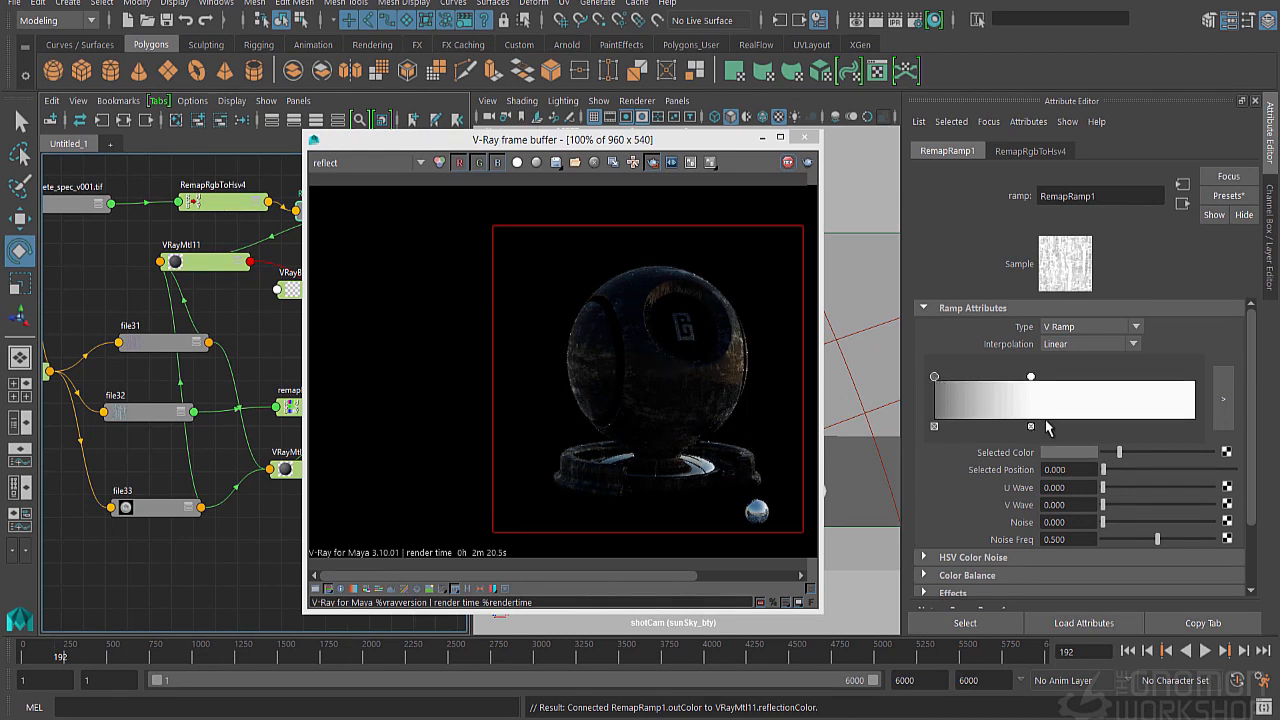
left_click(988, 425)
left_click_drag(988, 426, 973, 429)
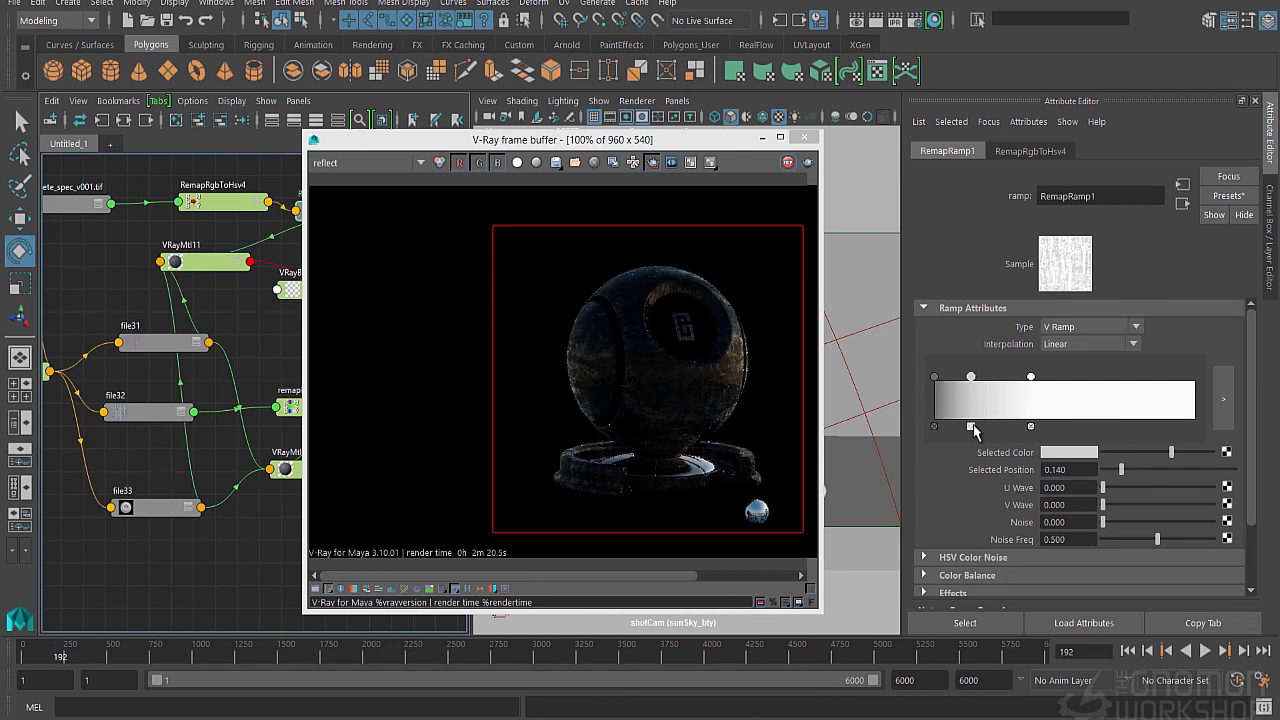
Switch the render back to the RGB color channel and set VRayMtl11's Fresnel IOR to 2.073.
left_click(1182, 203)
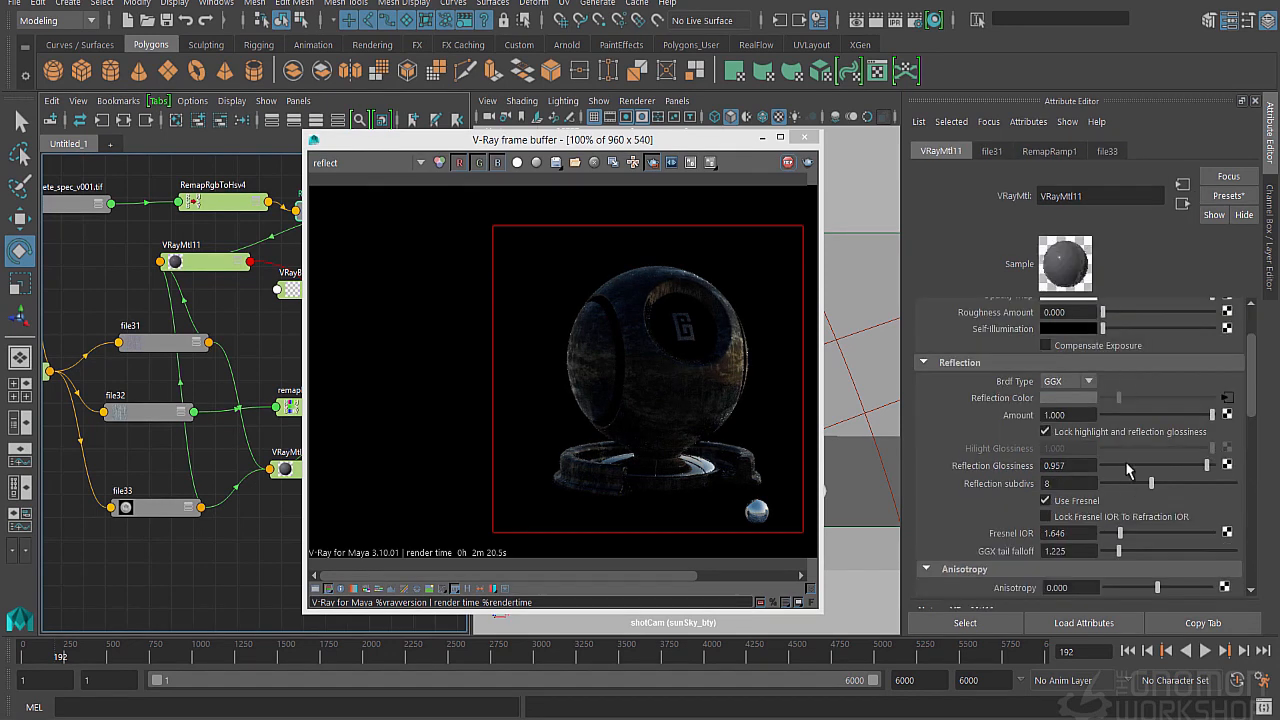
left_click(335, 162)
left_click(340, 178)
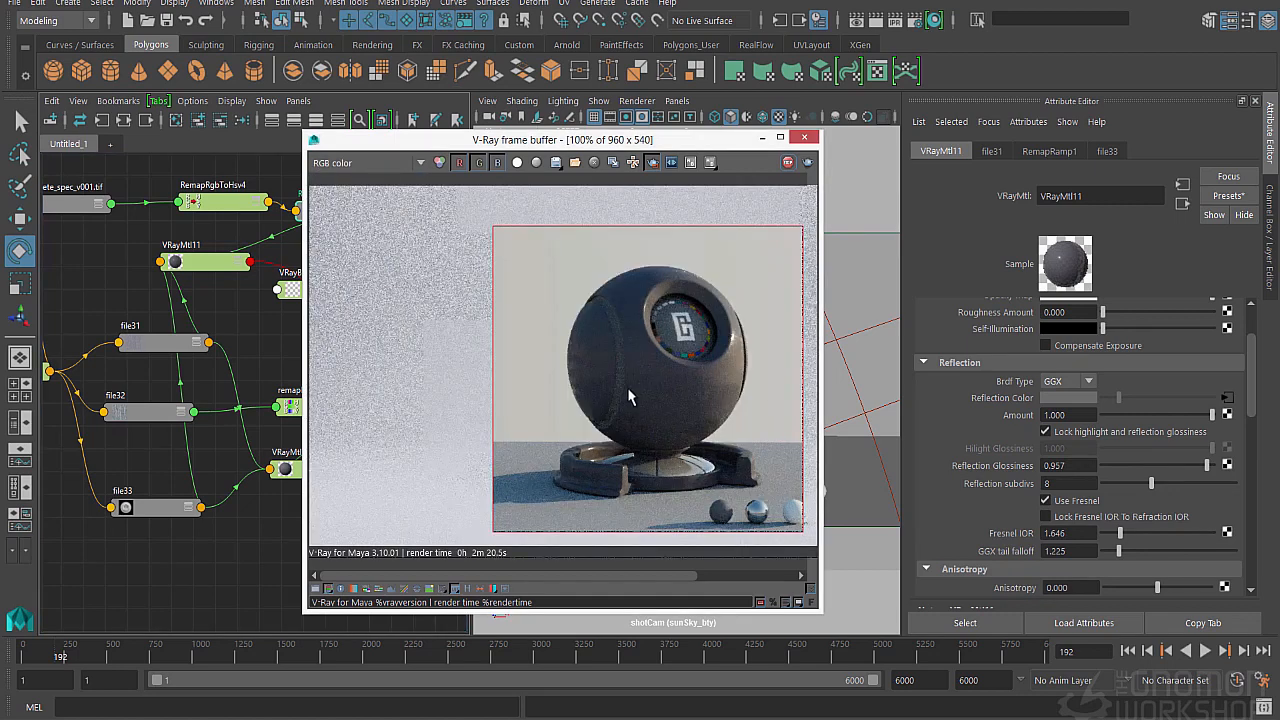
left_click_drag(1154, 533, 1133, 543)
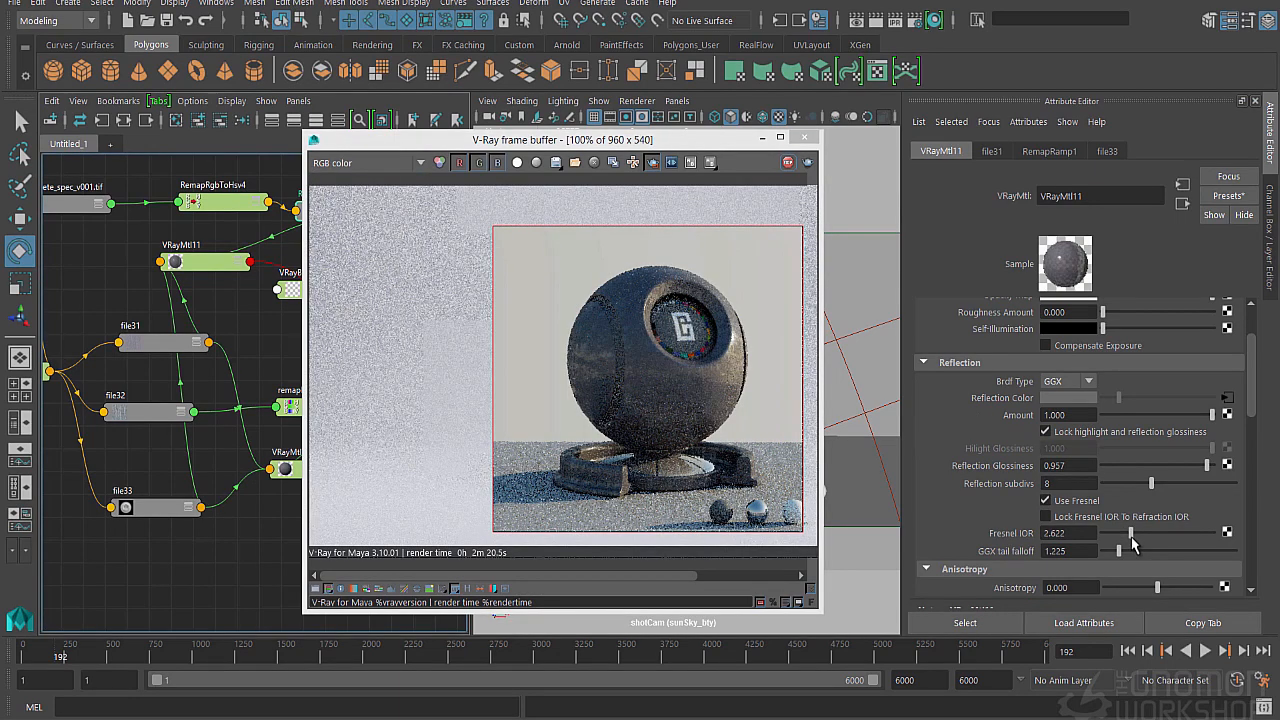
left_click_drag(1133, 541, 1127, 540)
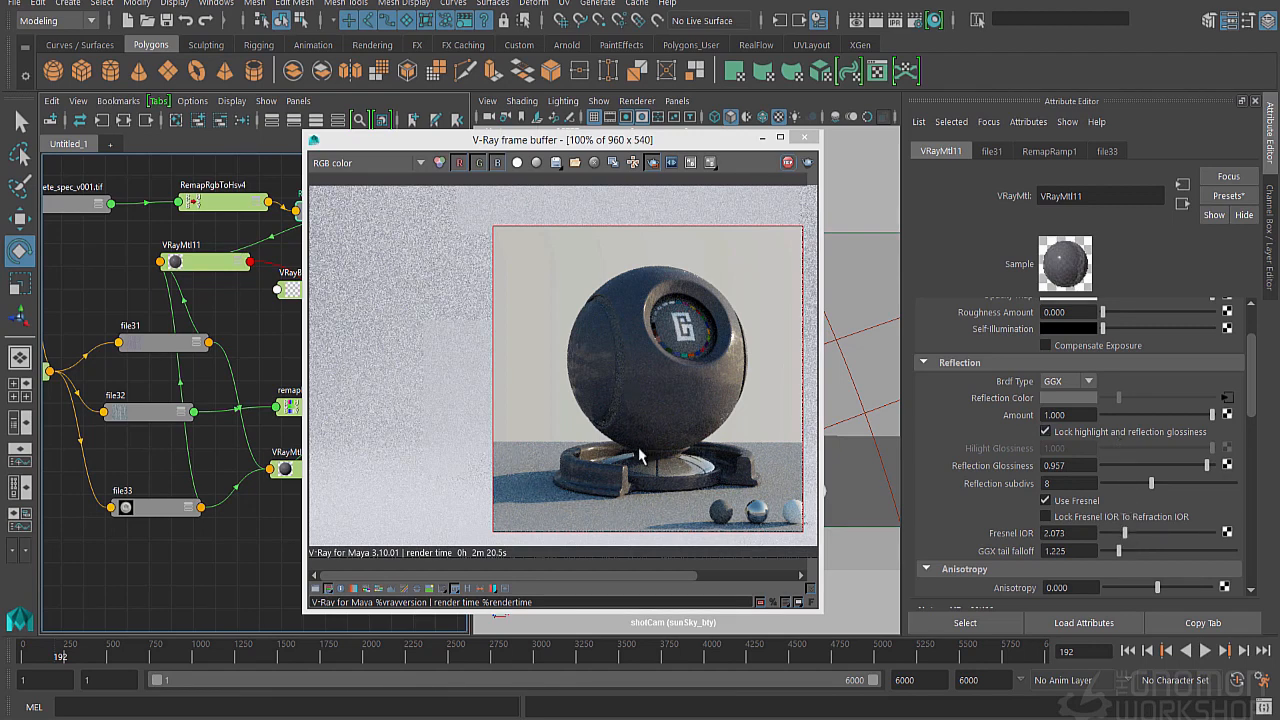
Rearrange the network with VRayBlendMtl1 beside VRayMtl10 and remapHsv2 below that material.
left_click(265, 340)
left_click_drag(394, 141, 594, 159)
left_click_drag(320, 290, 433, 446)
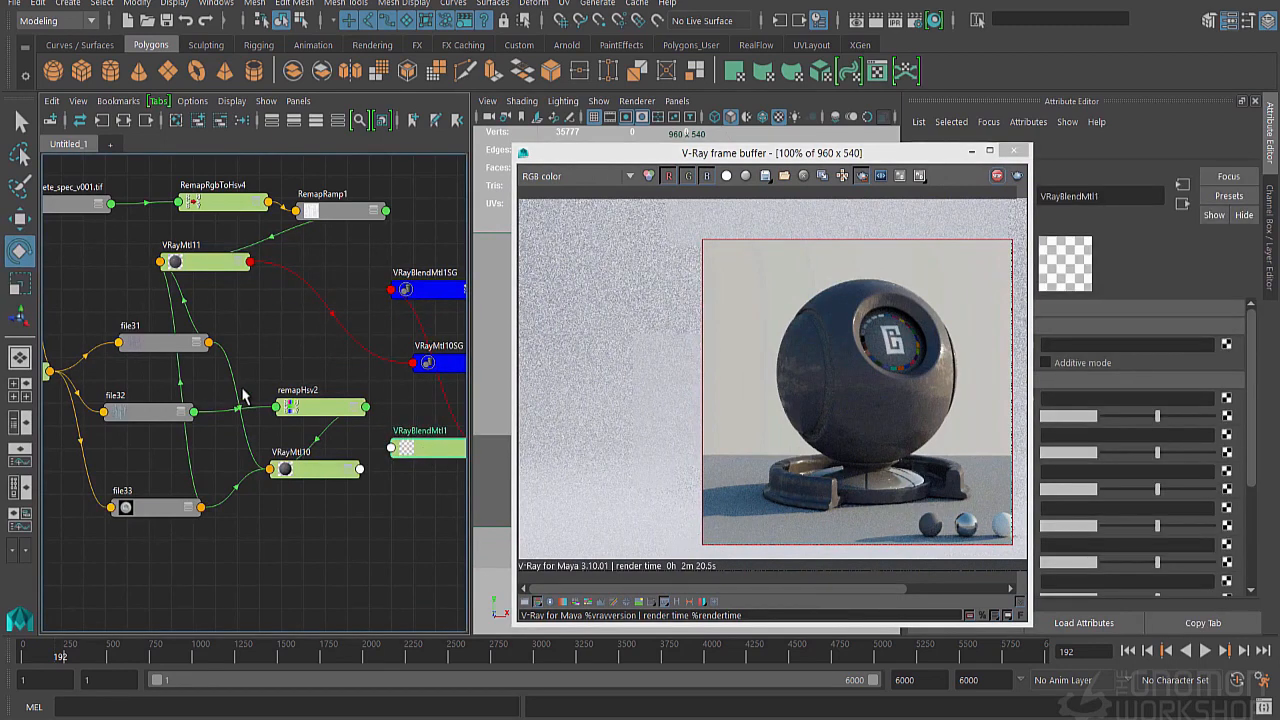
middle_click_drag(270, 449, 259, 423, "alt")
left_click(307, 381)
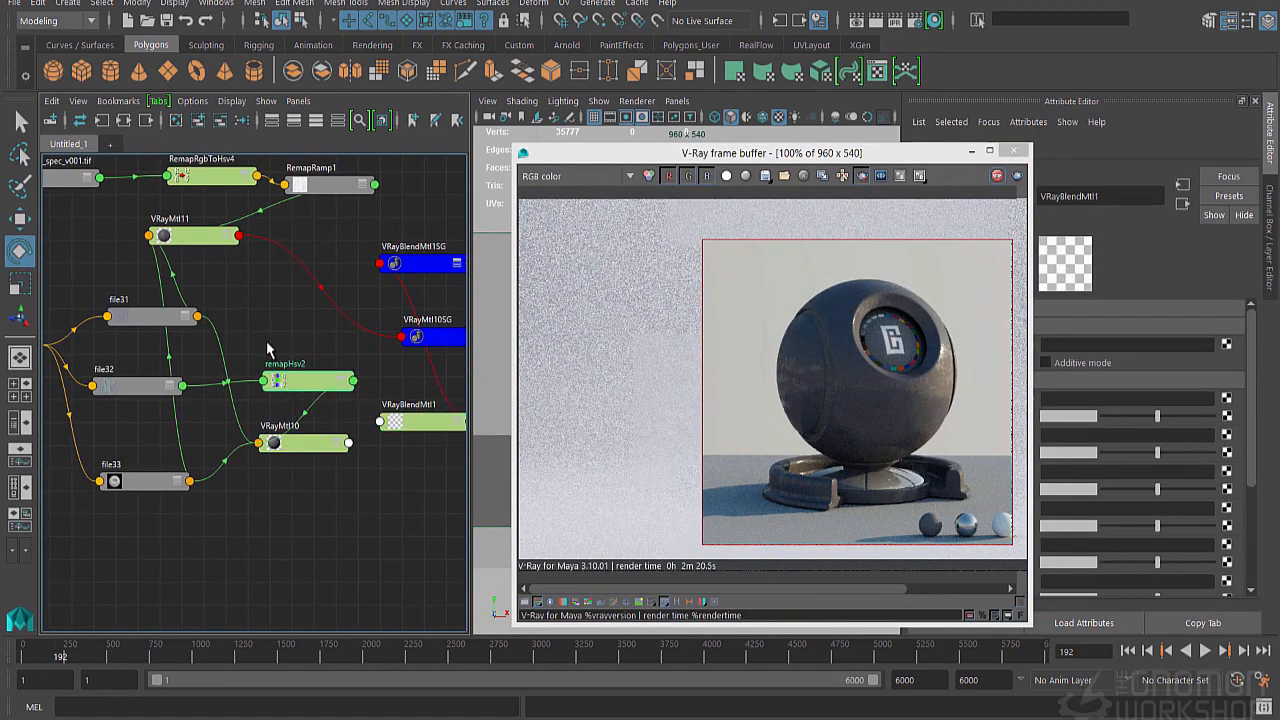
left_click_drag(307, 381, 247, 511)
left_click_drag(288, 447, 277, 422)
Assign VRayMtl10 as the Base Material of VRayBlendMtl1.
left_click_drag(405, 425, 399, 422)
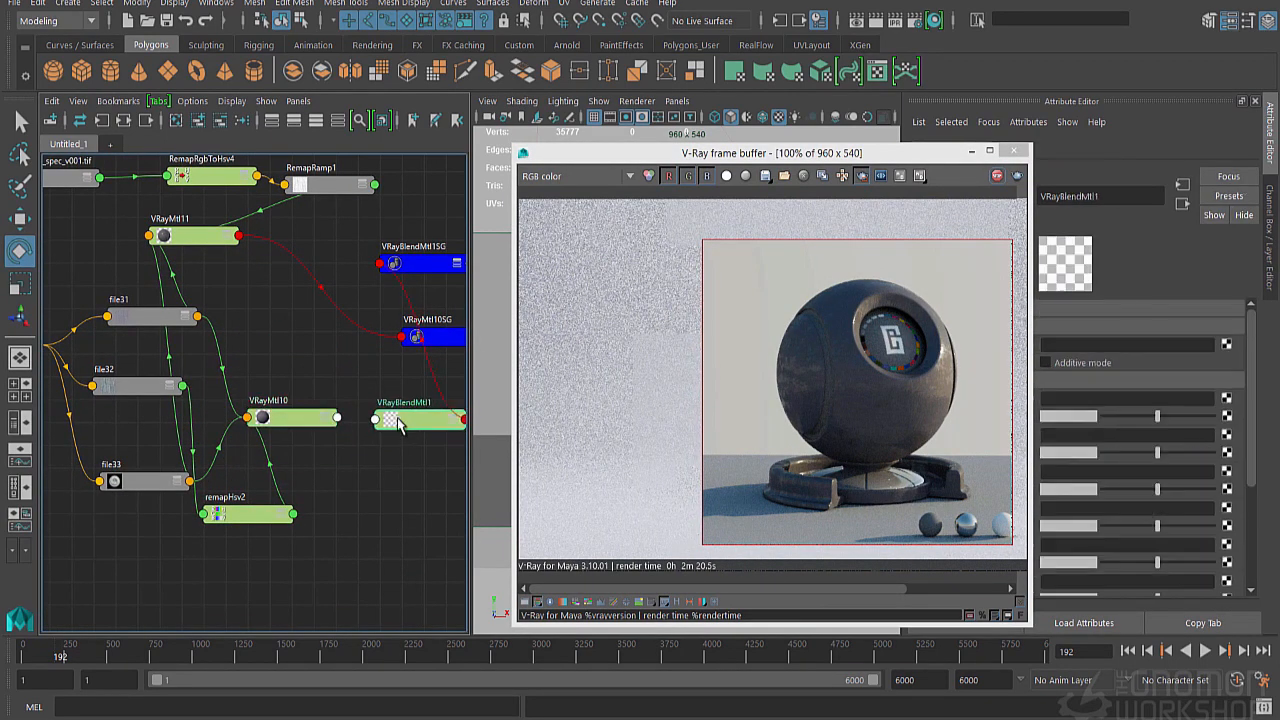
left_click_drag(666, 152, 637, 149)
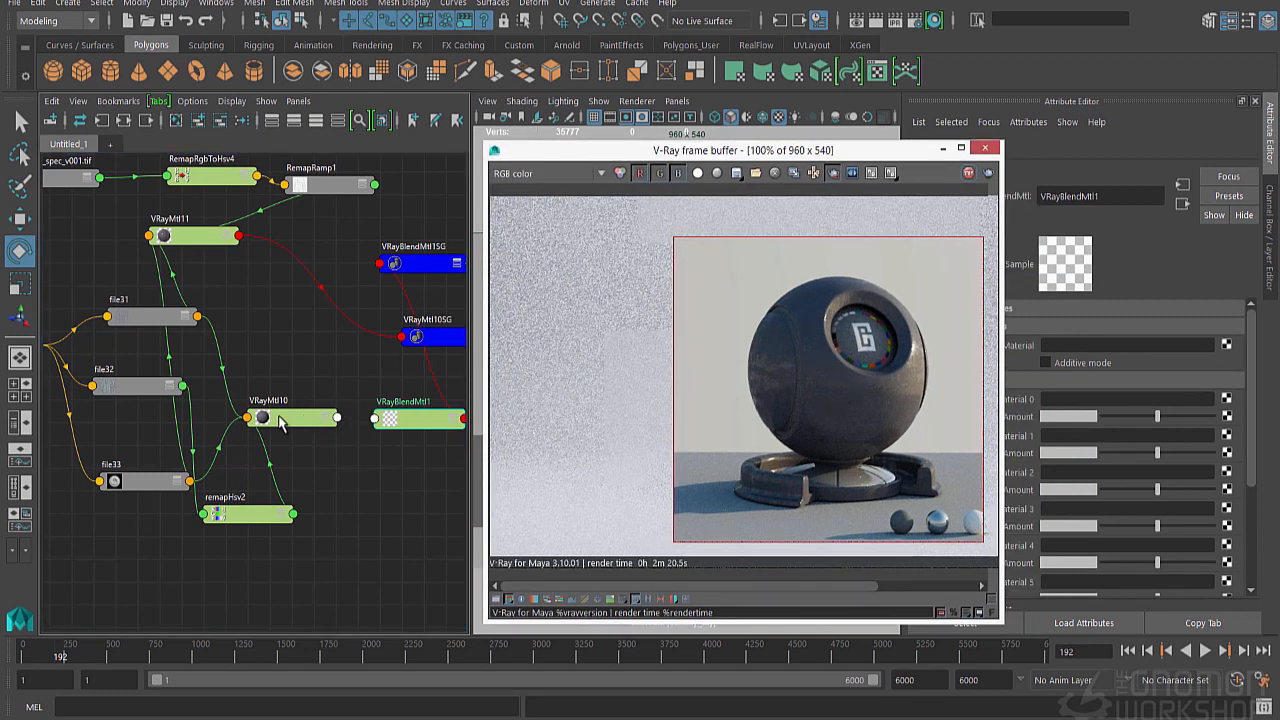
middle_click_drag(281, 422, 1020, 350)
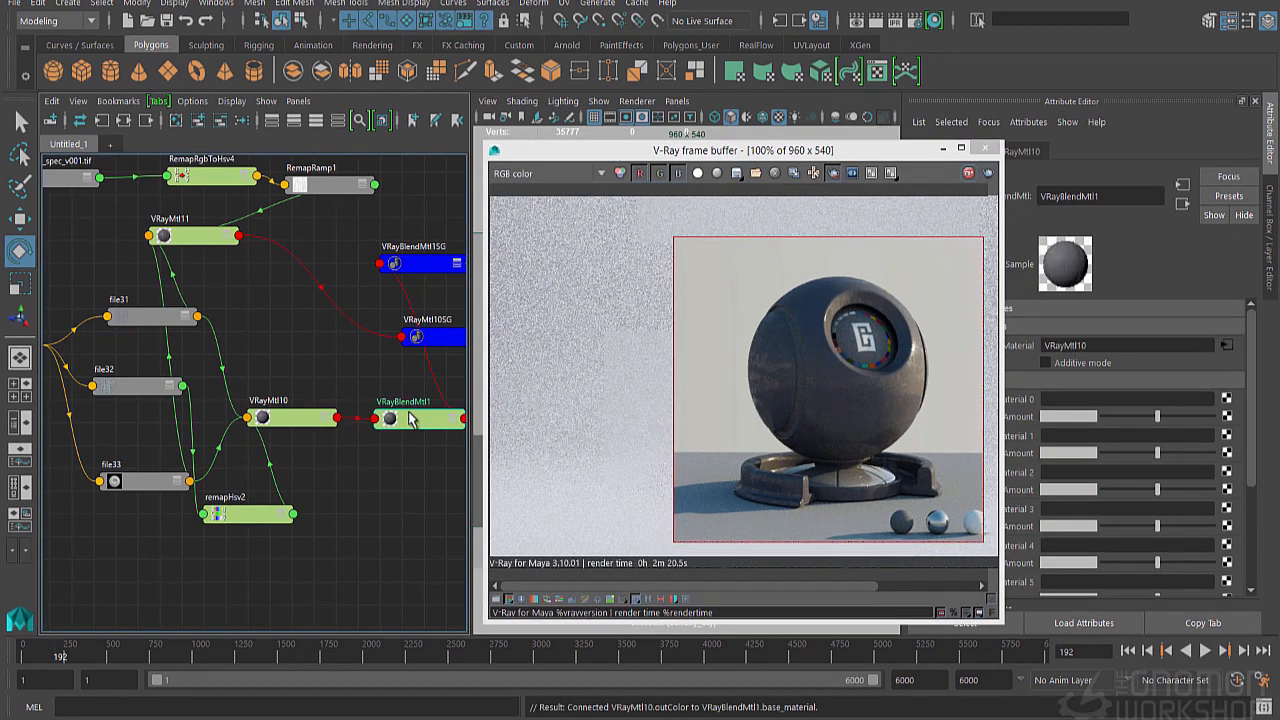
Connect VRayBlendMtl1 to VRayMtl10SG as its surface shader and delete the VRayBlendMtl1SG shading group.
middle_click_drag(418, 387, 358, 389, "alt")
left_click_drag(389, 340, 420, 203)
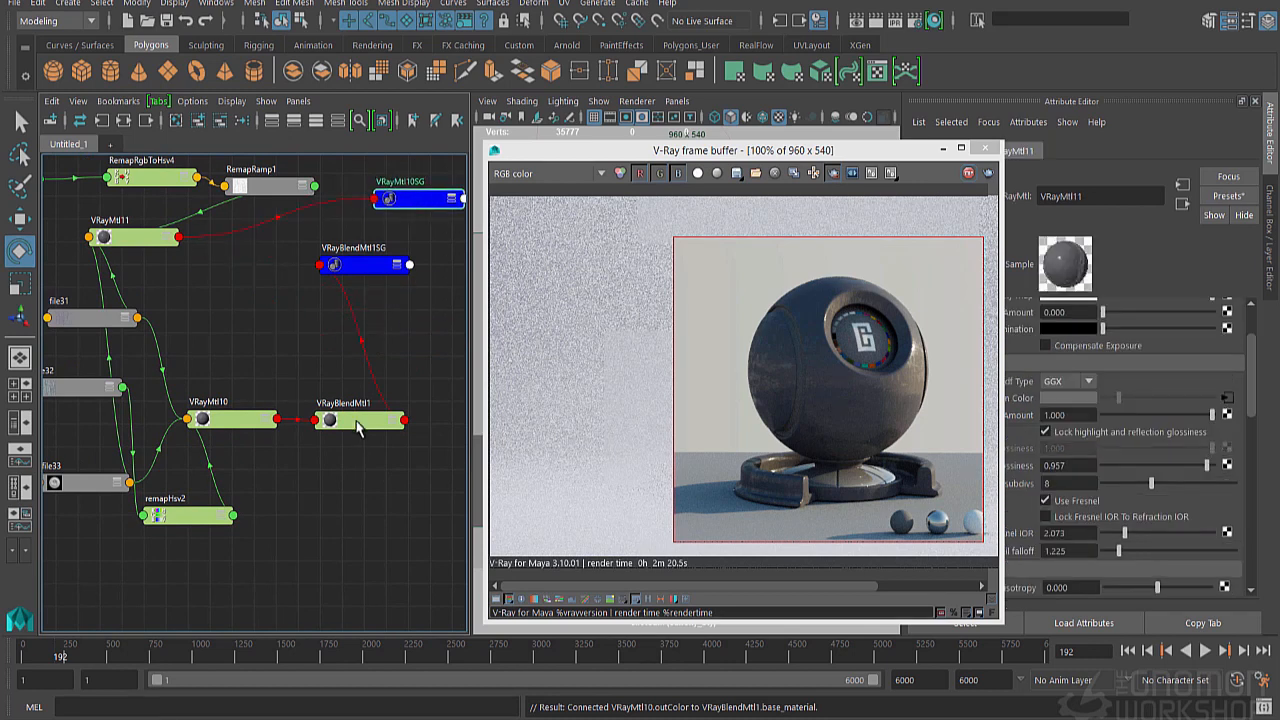
left_click_drag(403, 419, 412, 205)
left_click(365, 264)
key("Delete")
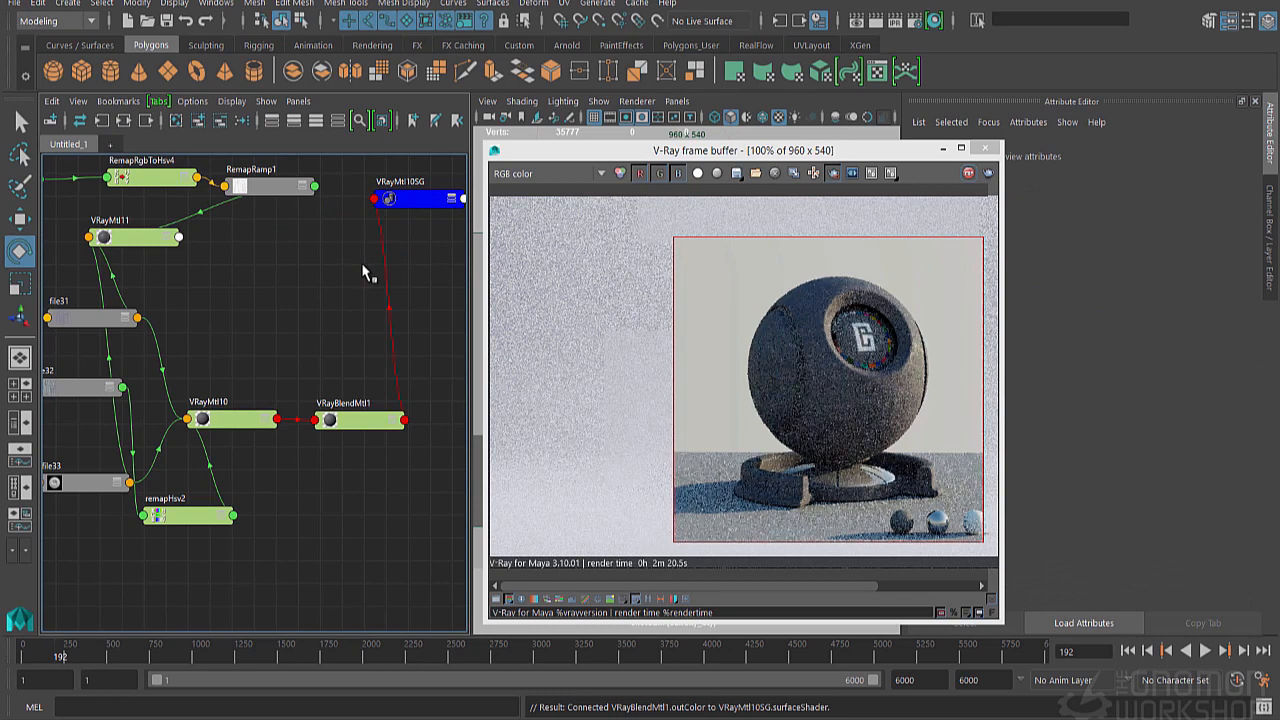
left_click_drag(408, 207, 413, 270)
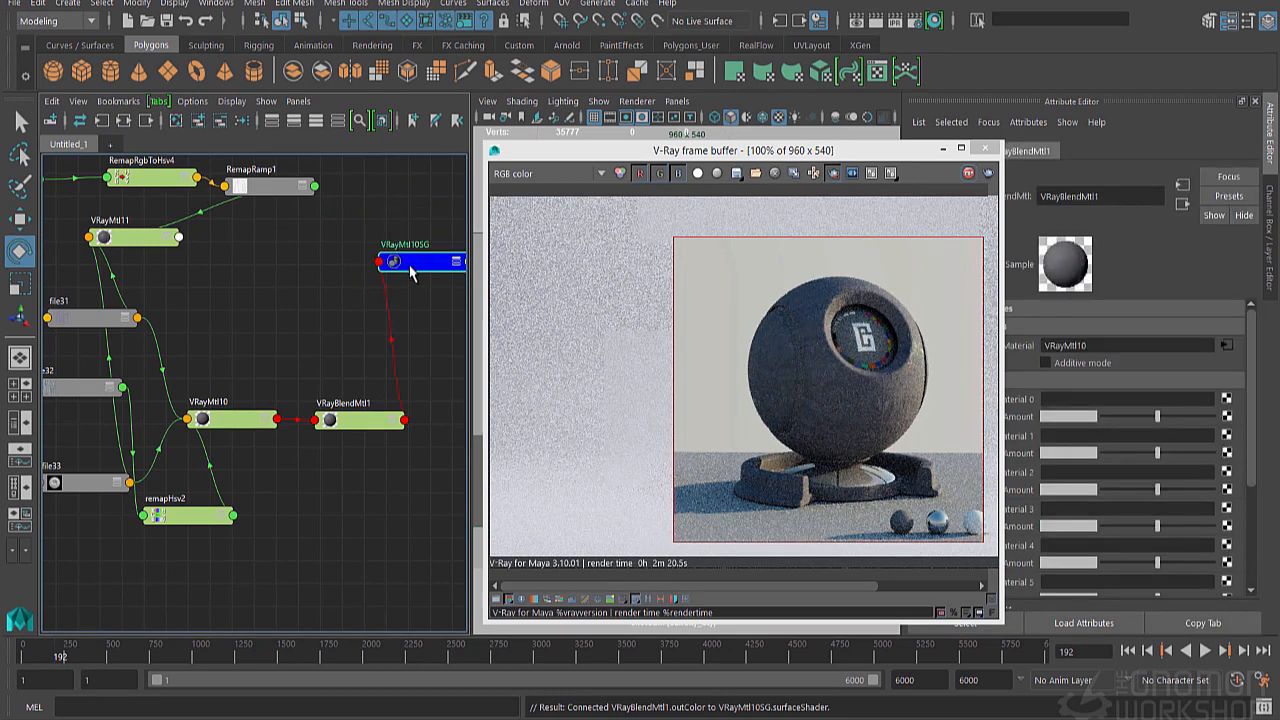
Assign VRayMtl11 to Coat Material 0 of VRayBlendMtl1.
left_click_drag(358, 420, 350, 400)
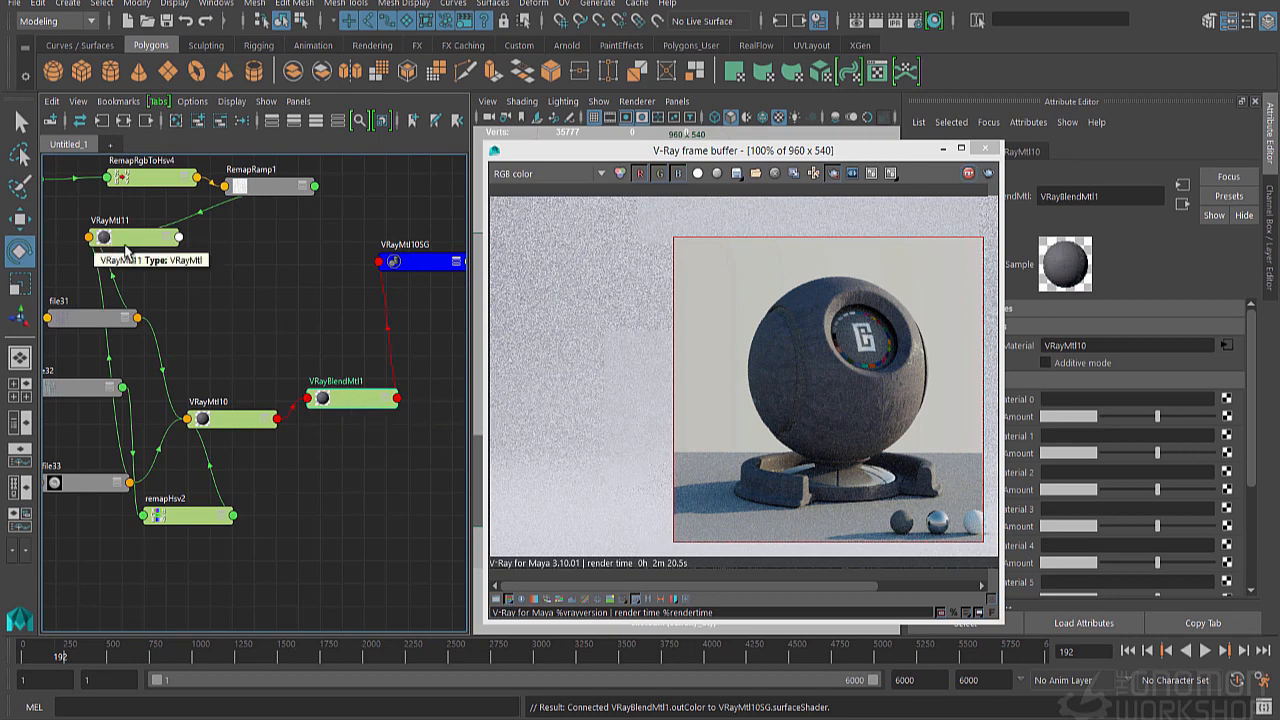
middle_click_drag(114, 236, 1012, 400)
left_click_drag(797, 155, 771, 155)
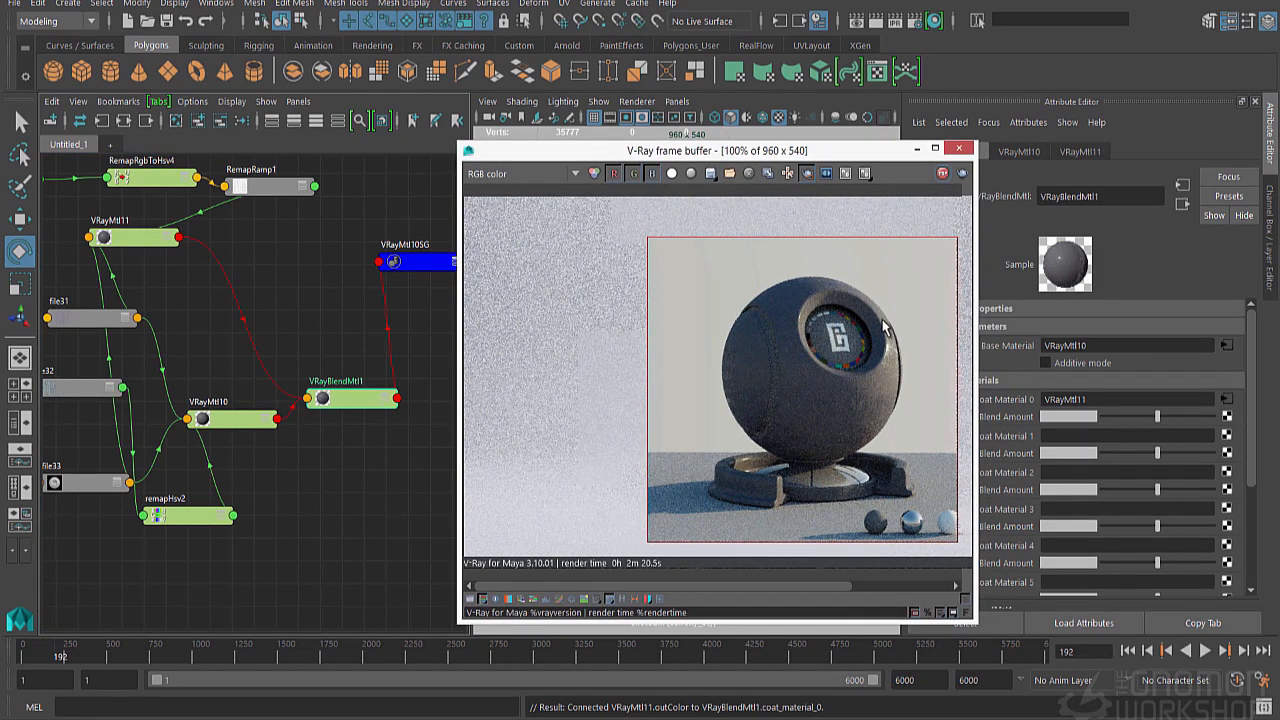
Display the reflect channel and test Coat Material 0's Blend Amount at black, finishing at full white.
left_click(542, 175)
left_click(502, 236)
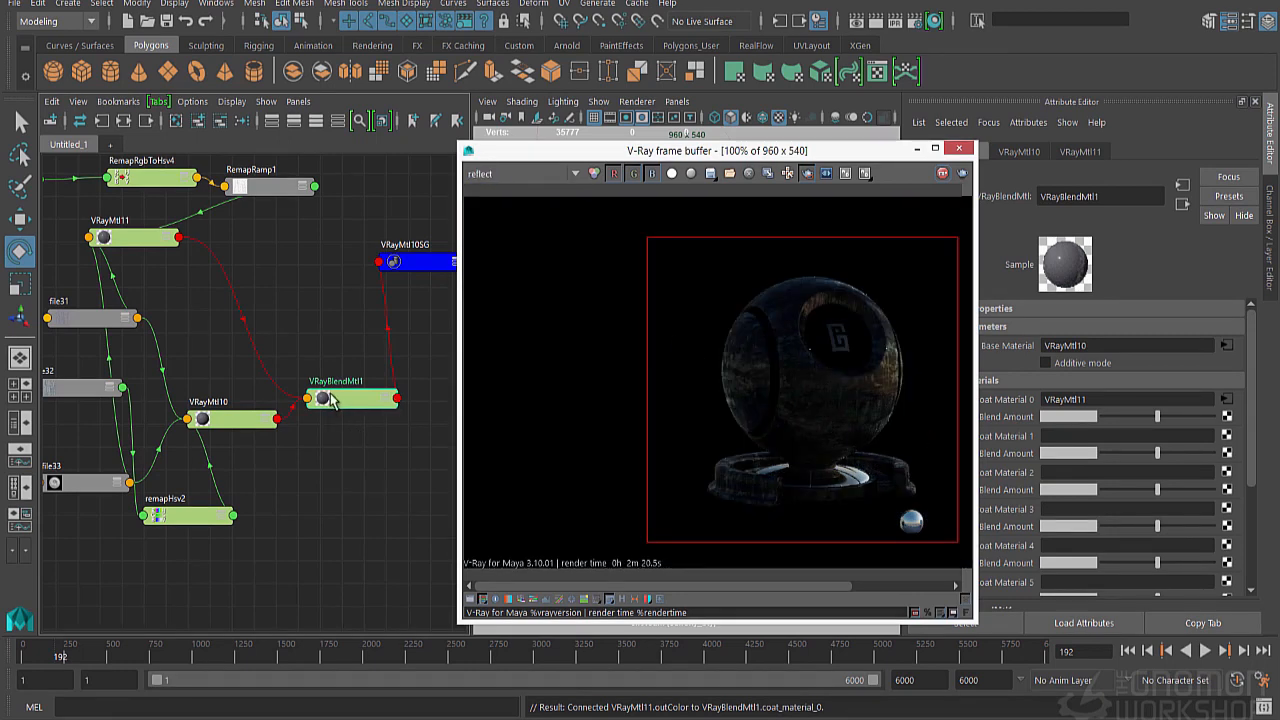
left_click_drag(1112, 420, 1020, 432)
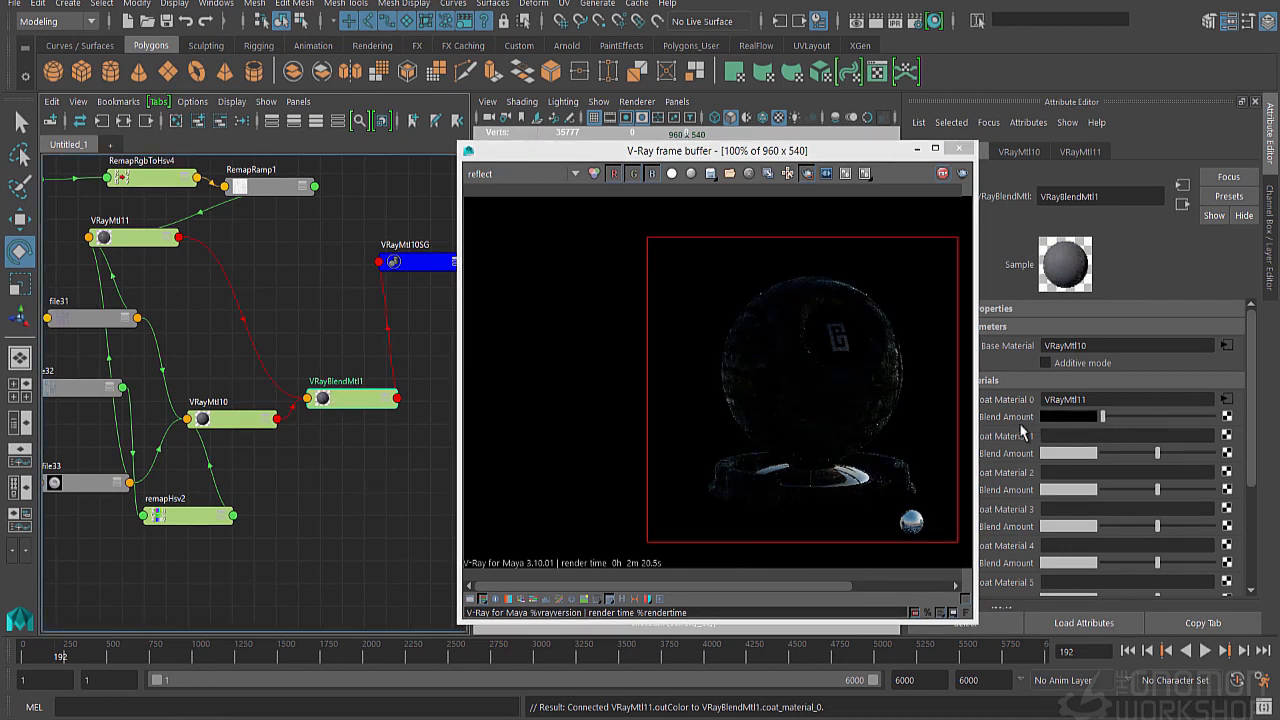
left_click_drag(1114, 419, 1272, 426)
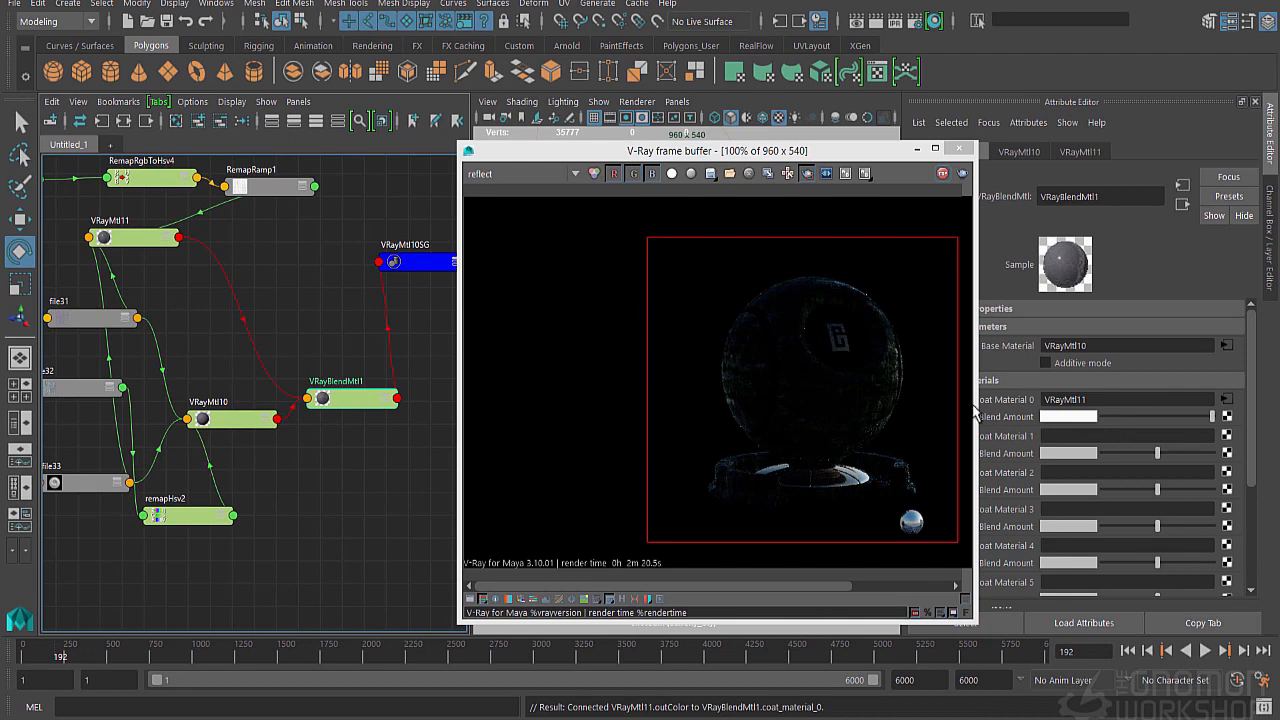
Lower Coat Material 0's Blend Amount on VRayBlendMtl1 to mid grey and switch the frame buffer back to RGB color.
left_click_drag(1126, 422, 1152, 421)
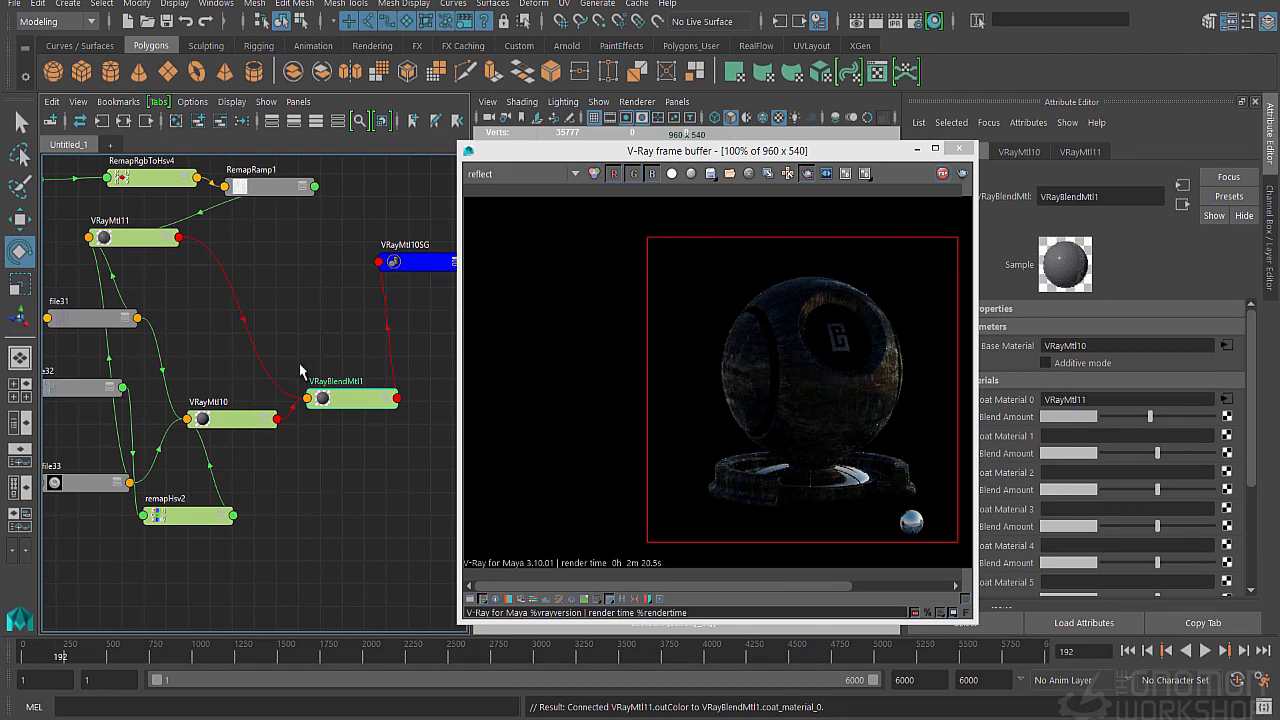
left_click(296, 270)
left_click(368, 407)
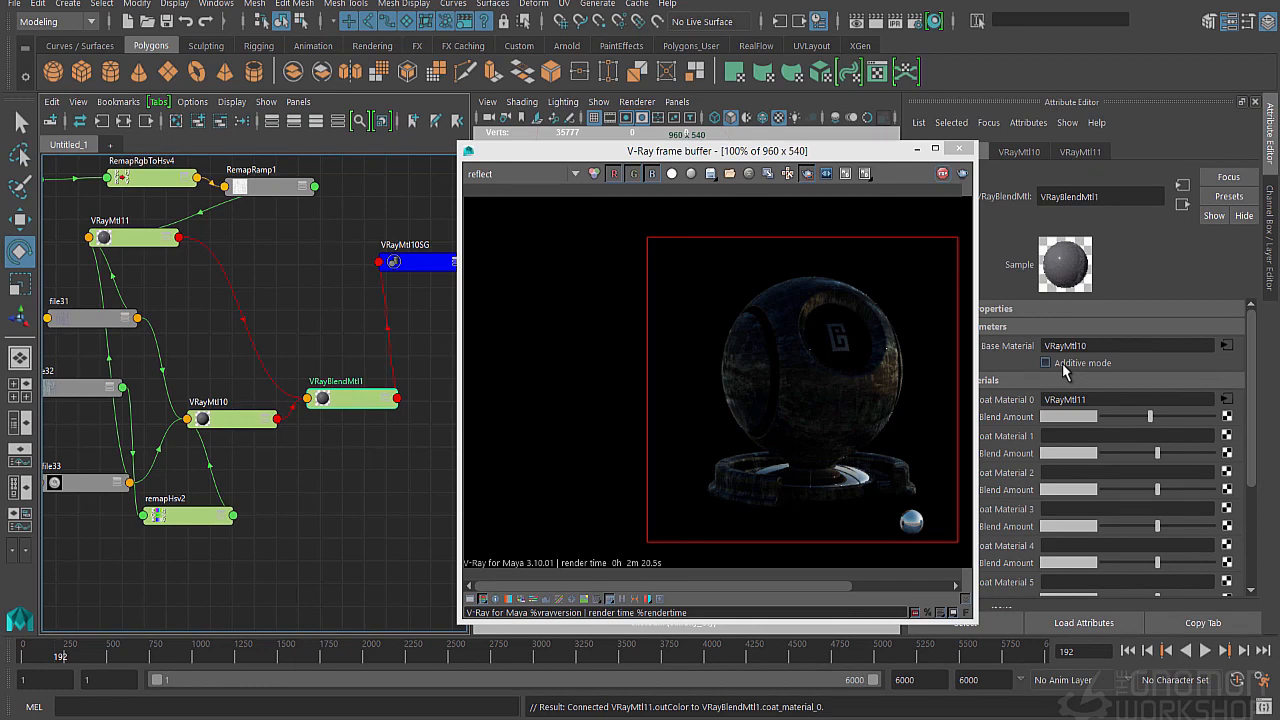
left_click(545, 181)
left_click(500, 196)
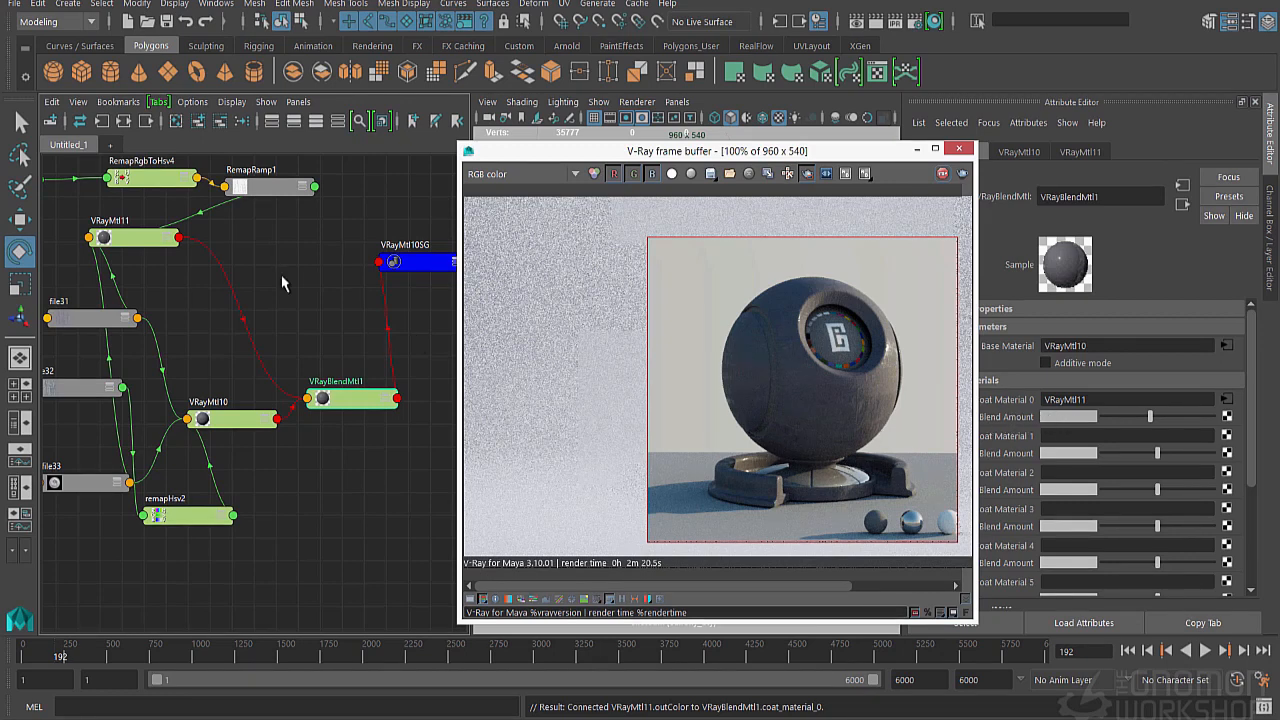
Lower the diffuse Amount of VRayMtl11 to about 0.067.
left_click(118, 238)
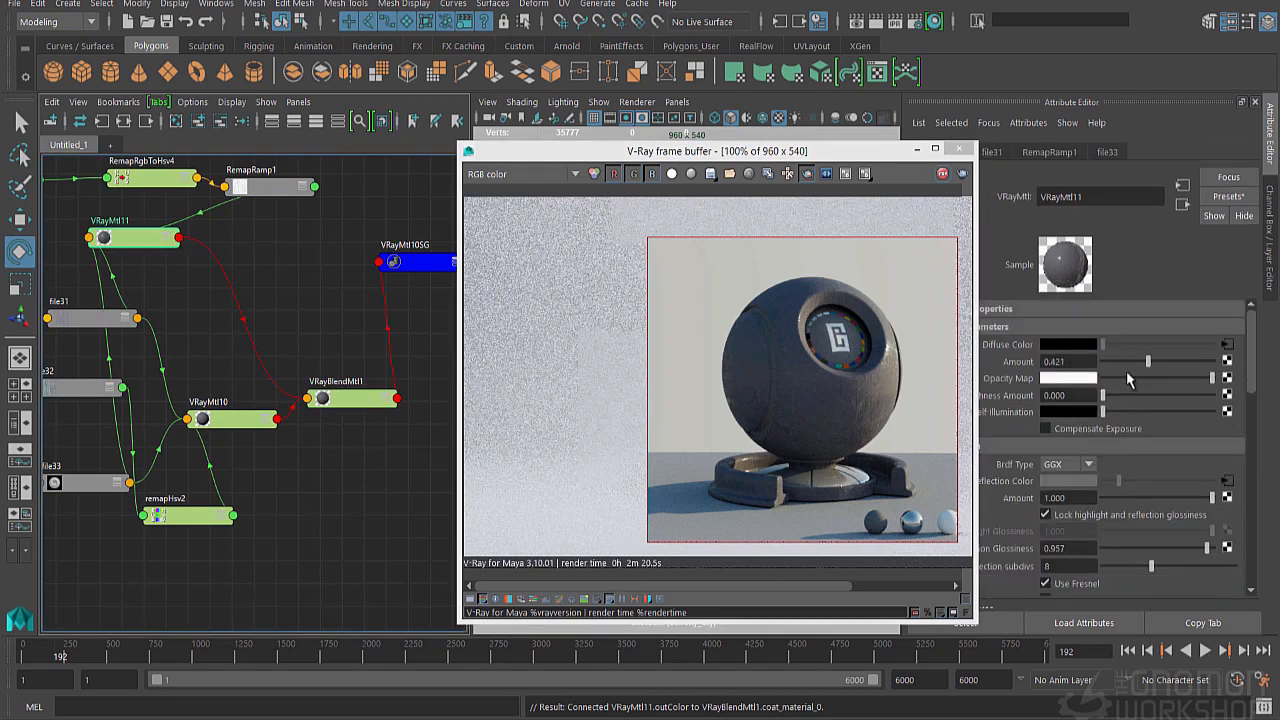
left_click_drag(1130, 361, 1110, 370)
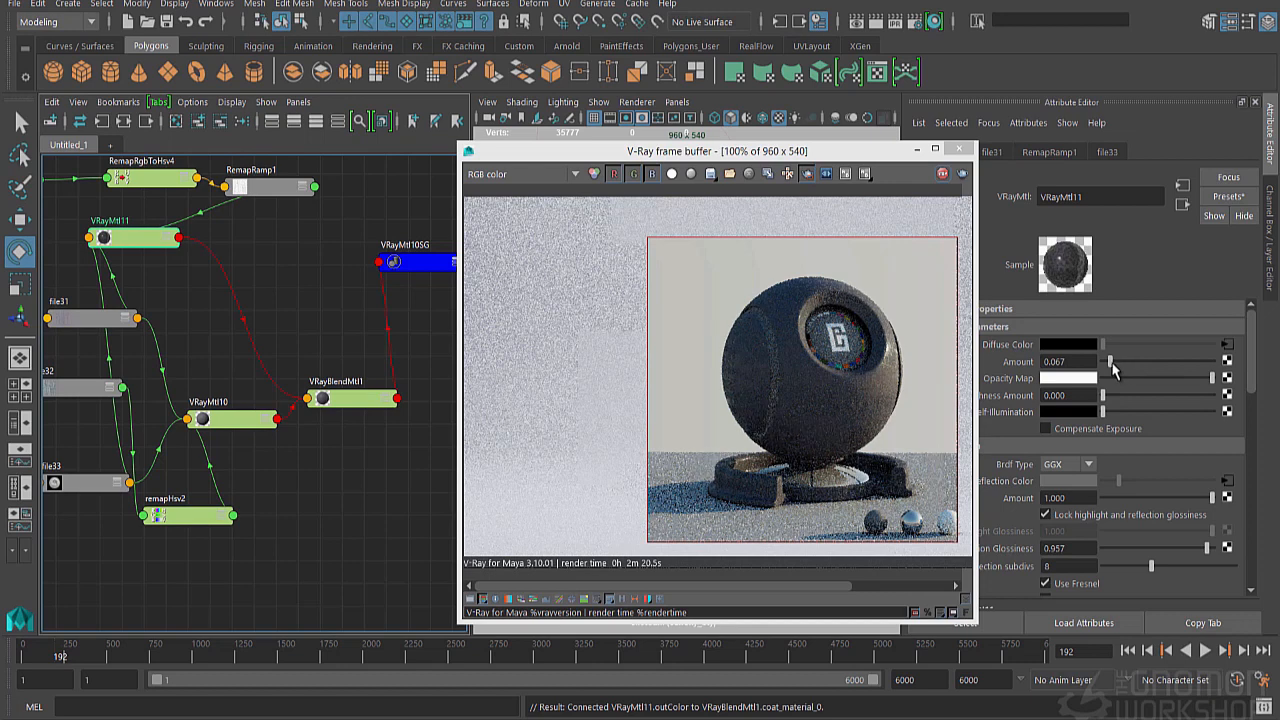
Create a new file texture node with its 2D placement beside VRayBlendMtl1 in the node graph.
left_click(298, 340)
key("Tab")
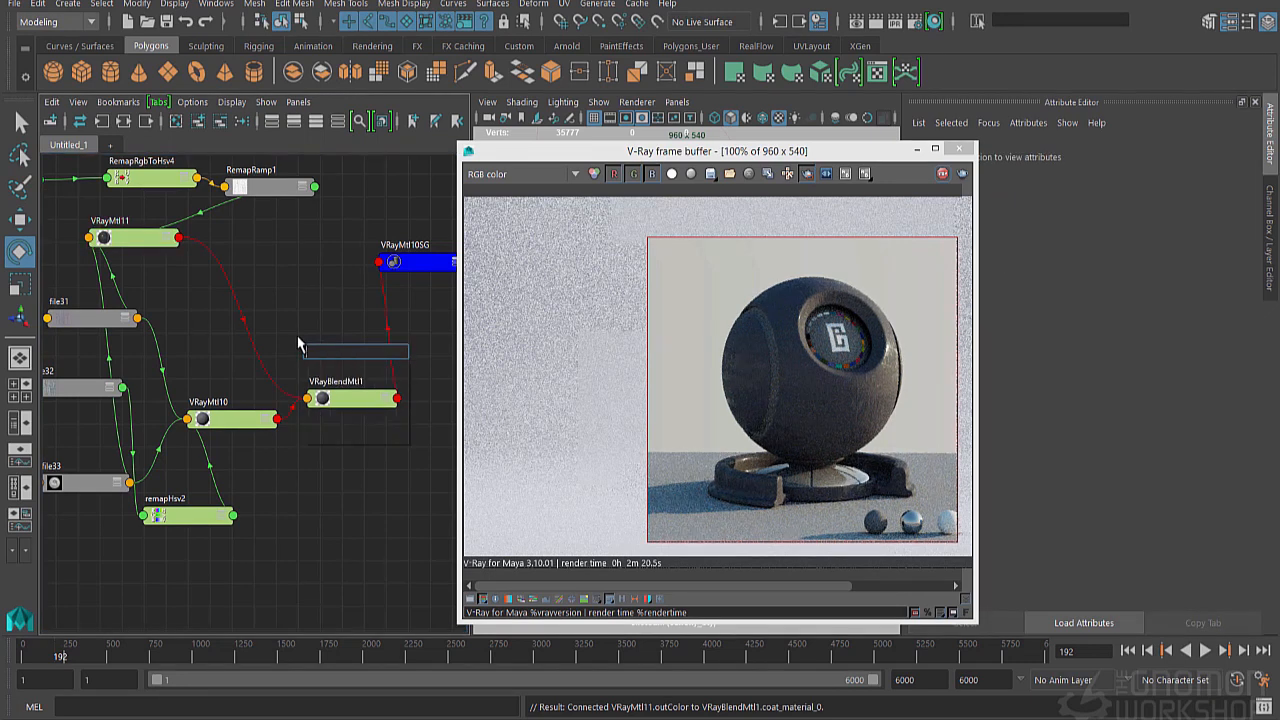
type("file [Stencil")
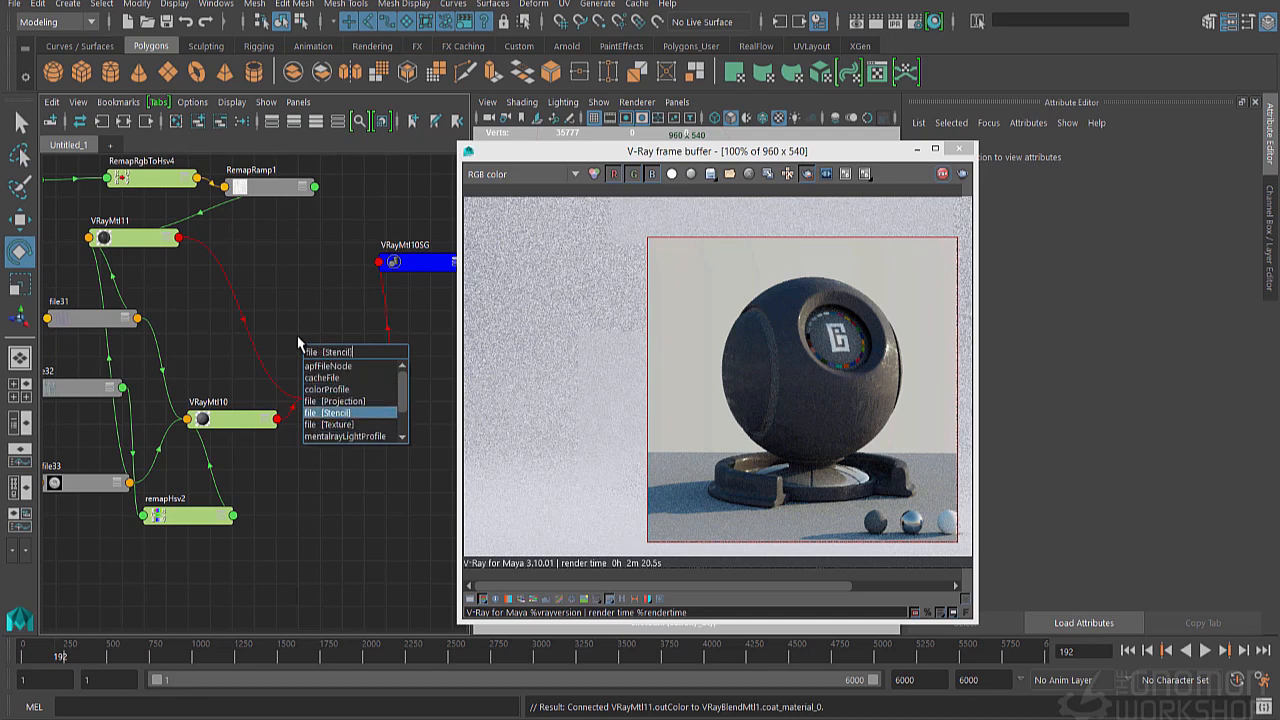
key("Return")
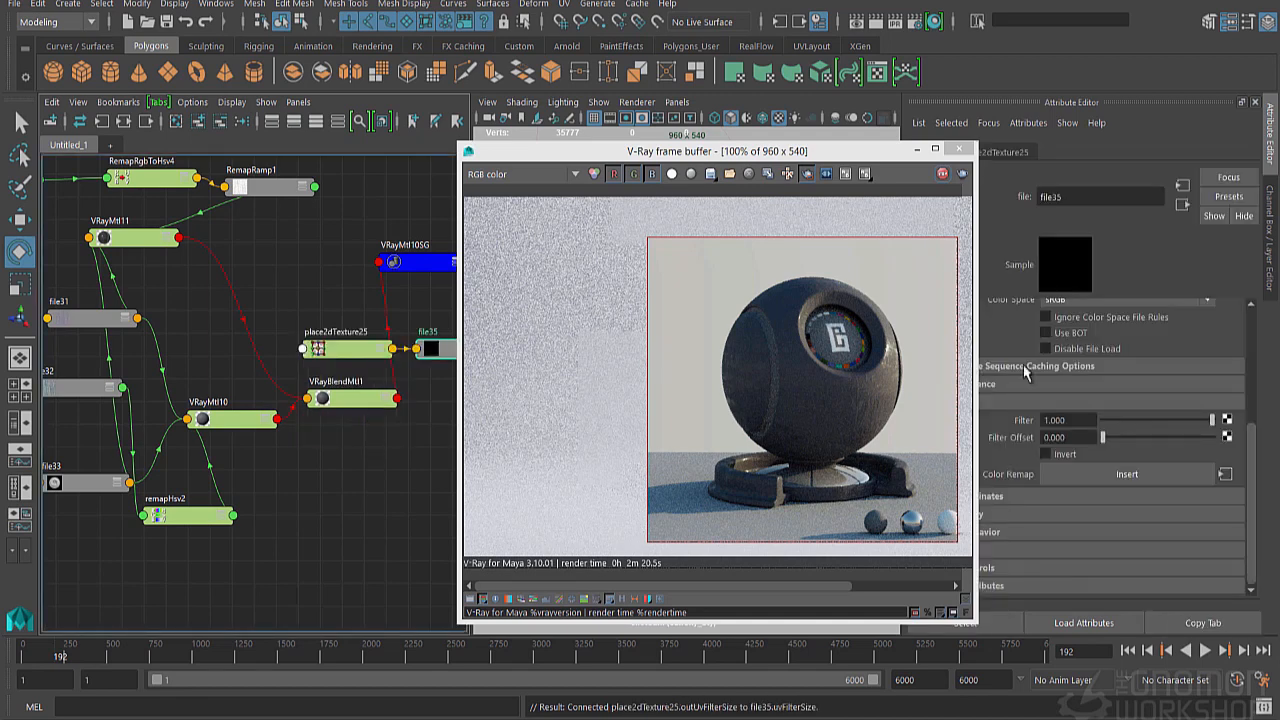
Preview the images in the textures_chapter grunge folder and load grunge_001.jpg into the new file texture.
left_click(1231, 384)
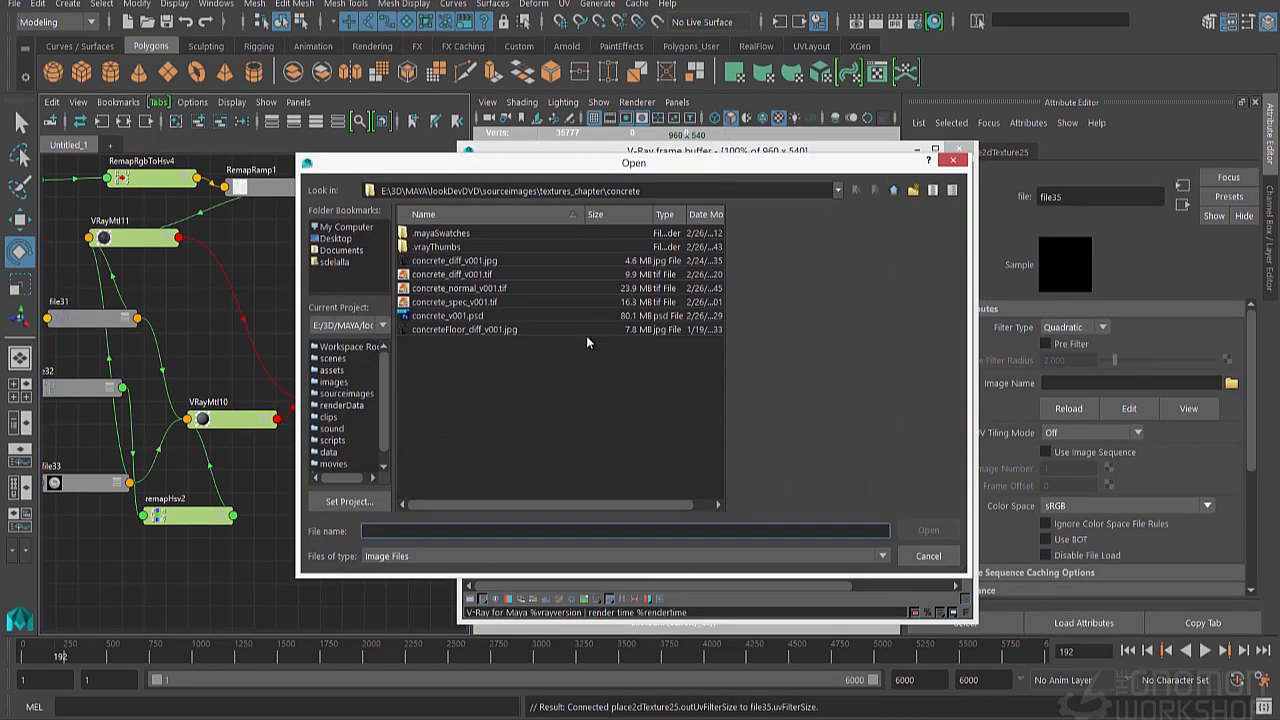
left_click(892, 191)
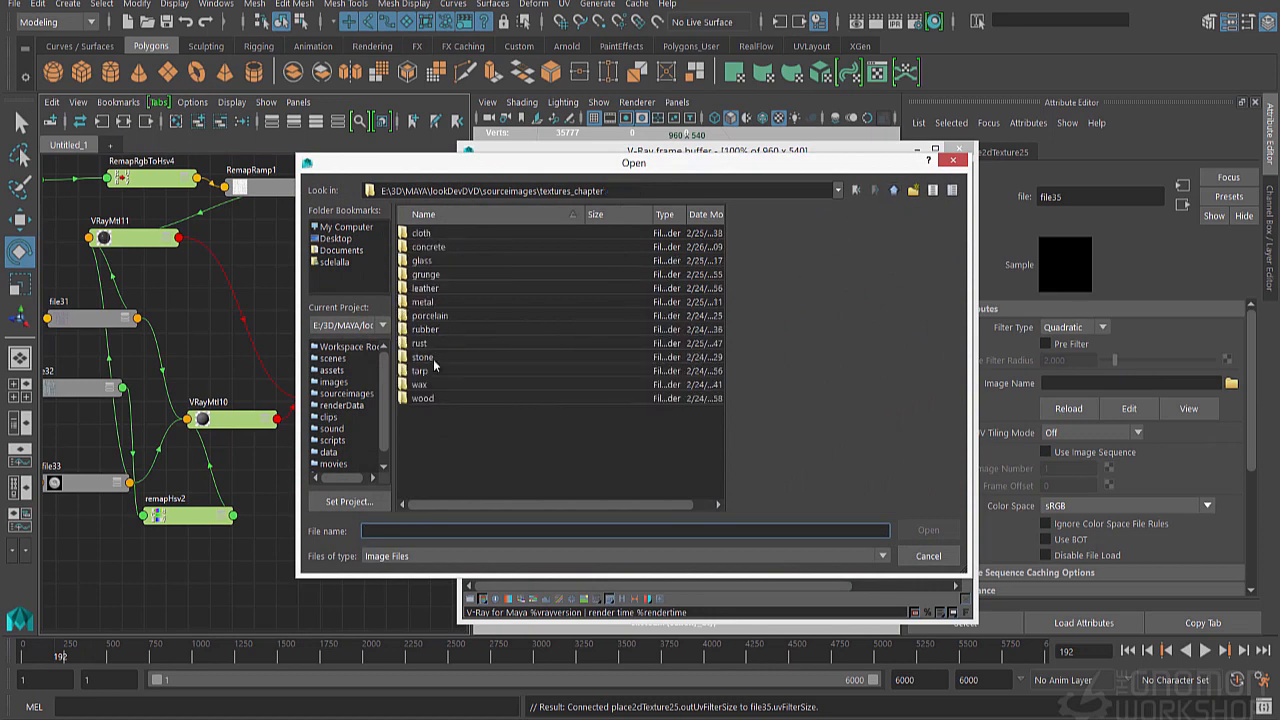
double_click(428, 276)
left_click(442, 302)
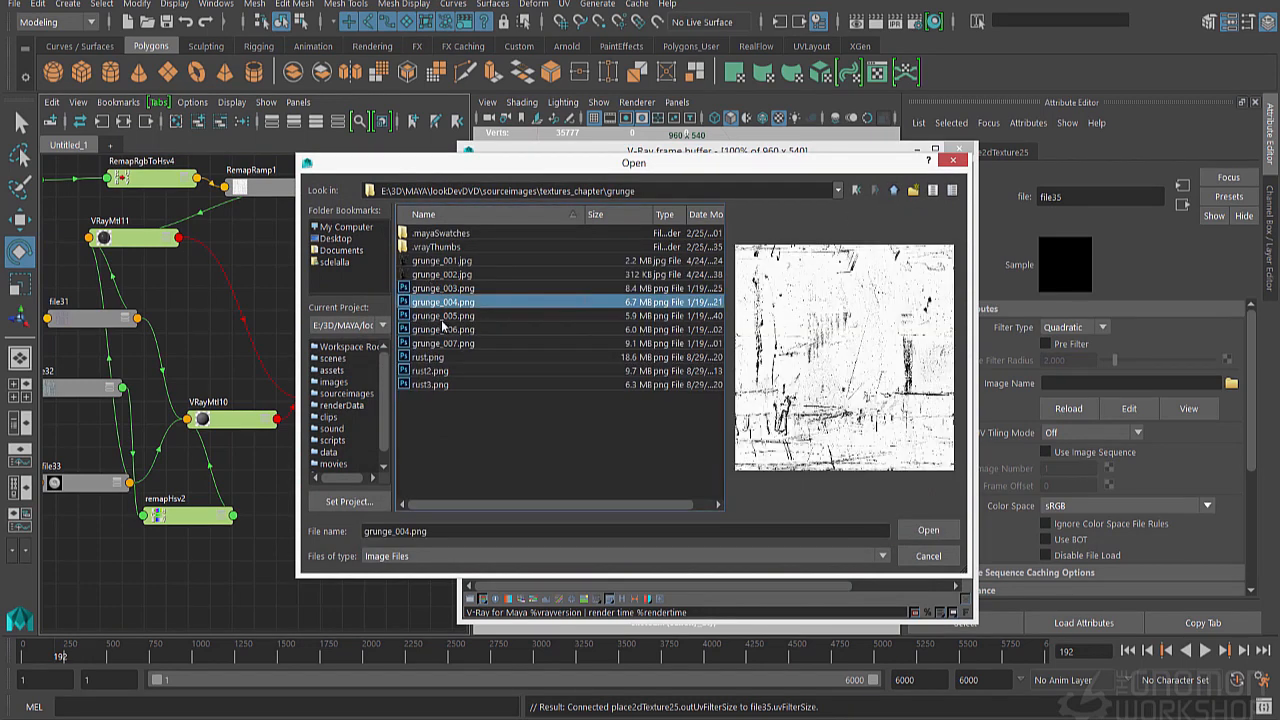
left_click(442, 317)
left_click(443, 330)
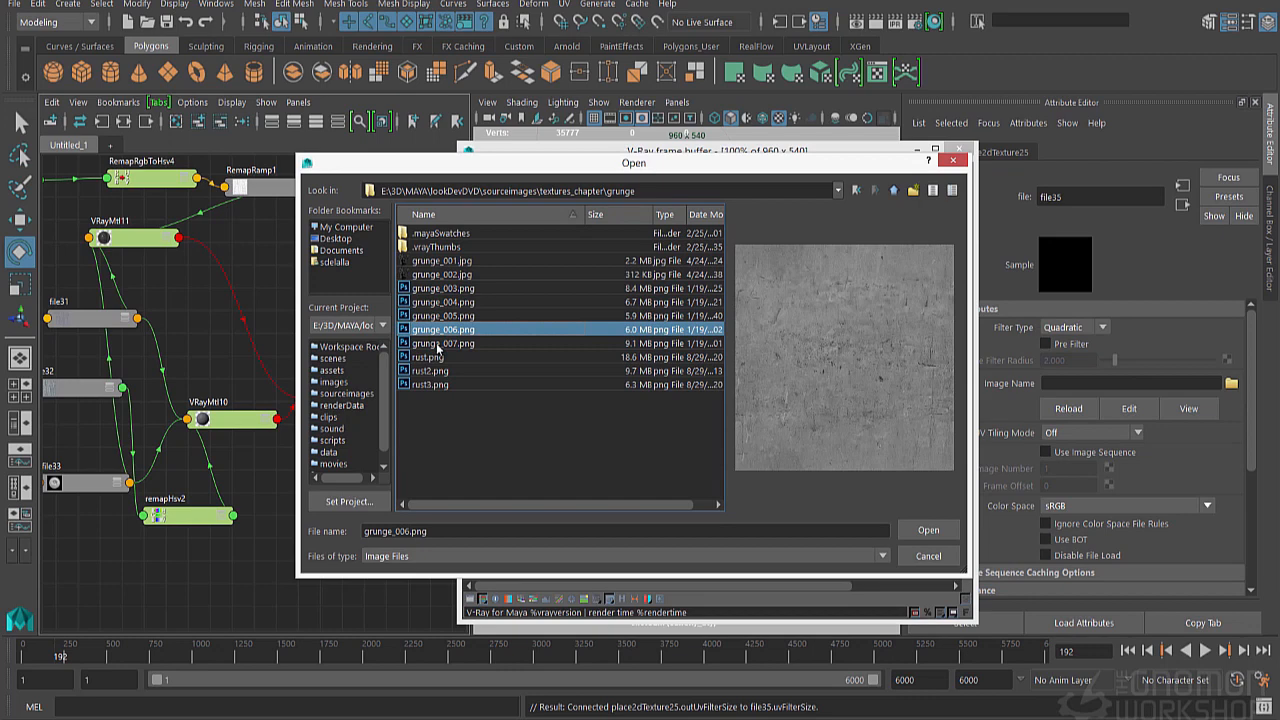
left_click(437, 344)
left_click(432, 275)
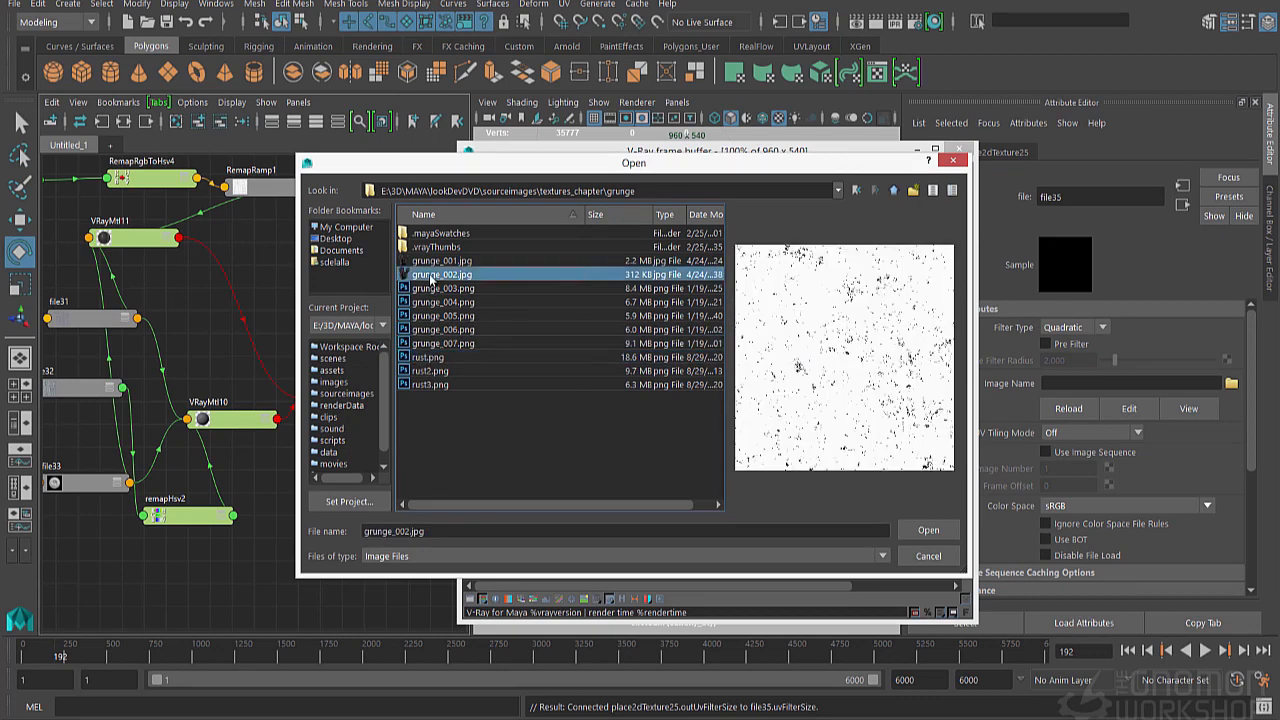
left_click(441, 262)
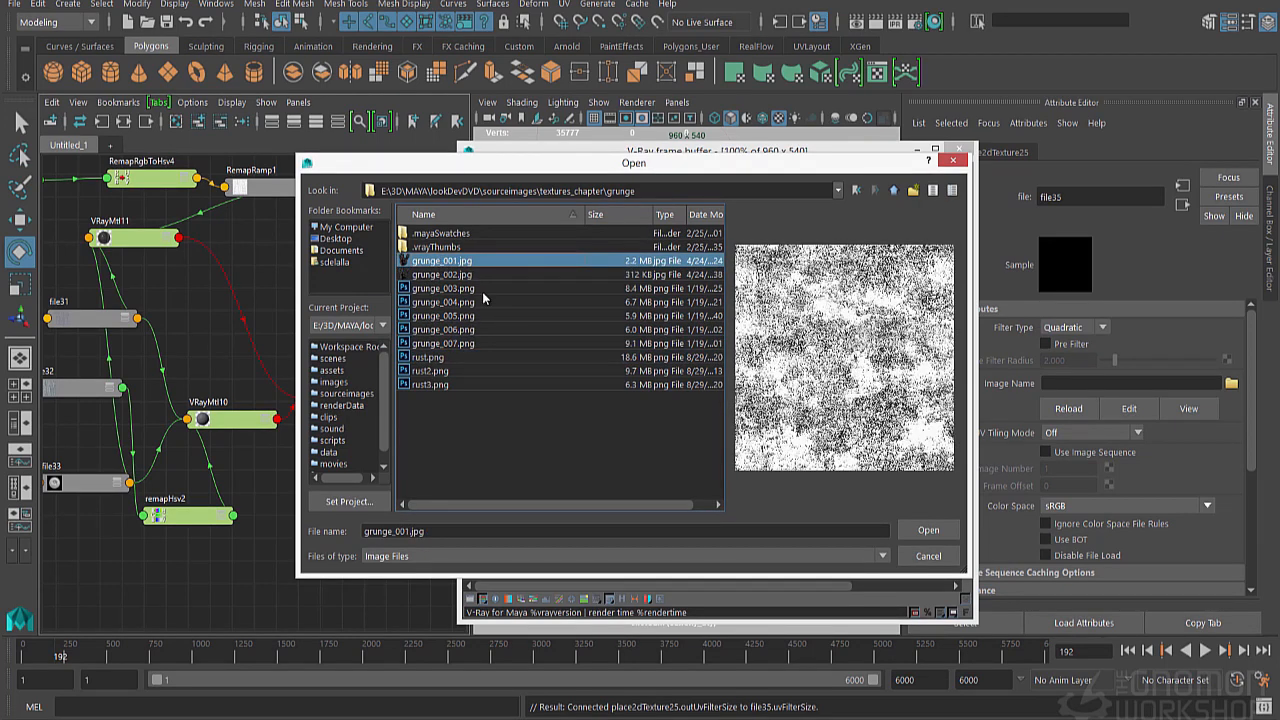
left_click(928, 530)
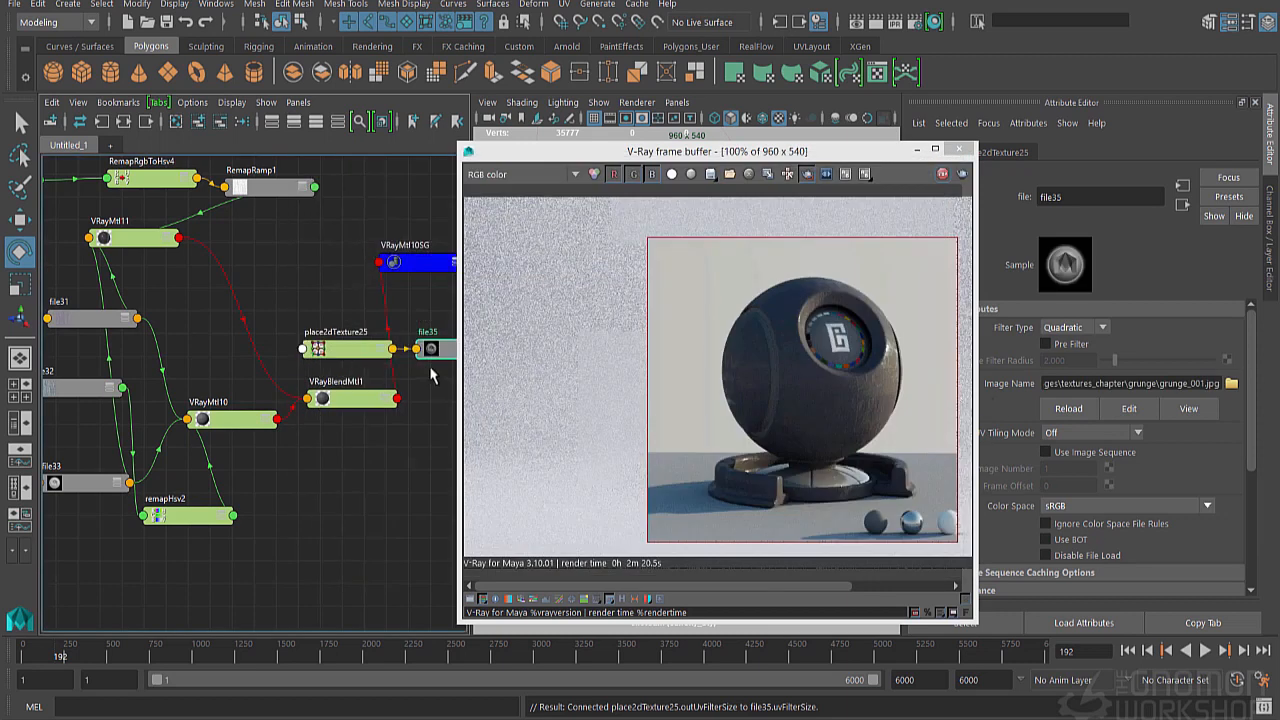
Move place2dTexture25 clear of the other nodes and insert a Color Remap on file35.
right_click_drag(431, 351, 400, 376)
left_click_drag(357, 349, 280, 295)
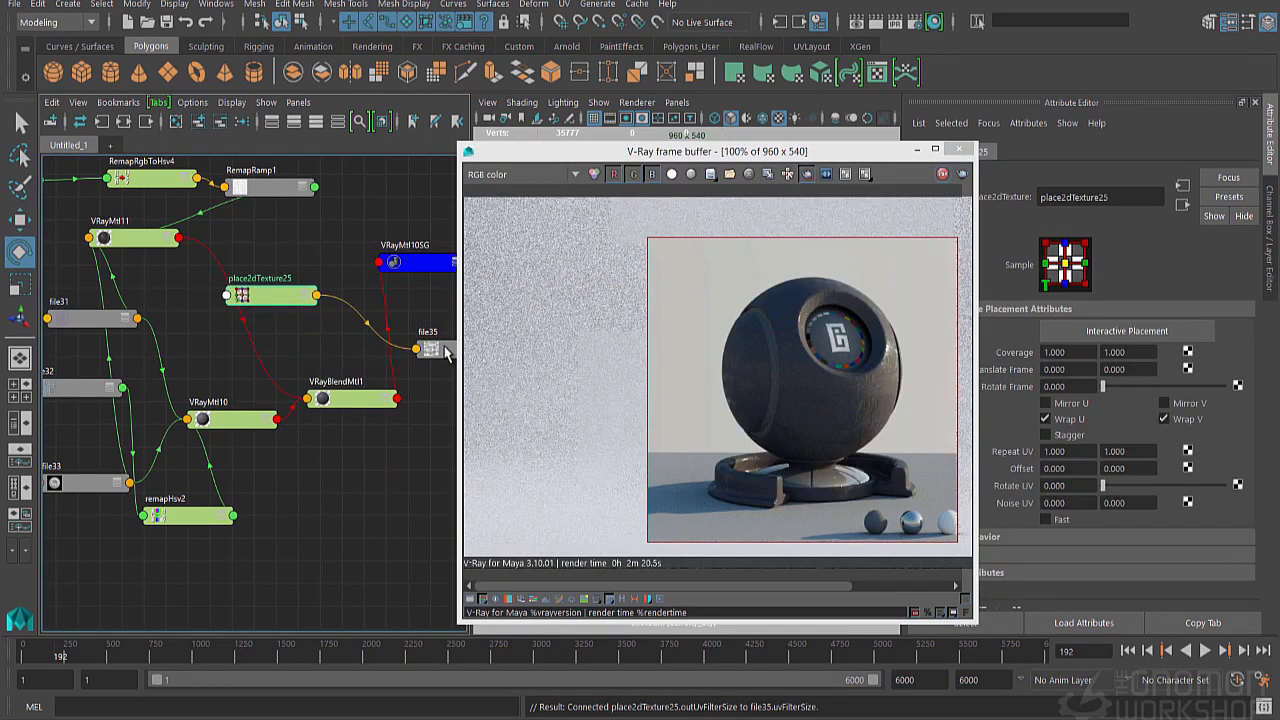
left_click(440, 350)
scroll(1040, 460, "down", 3)
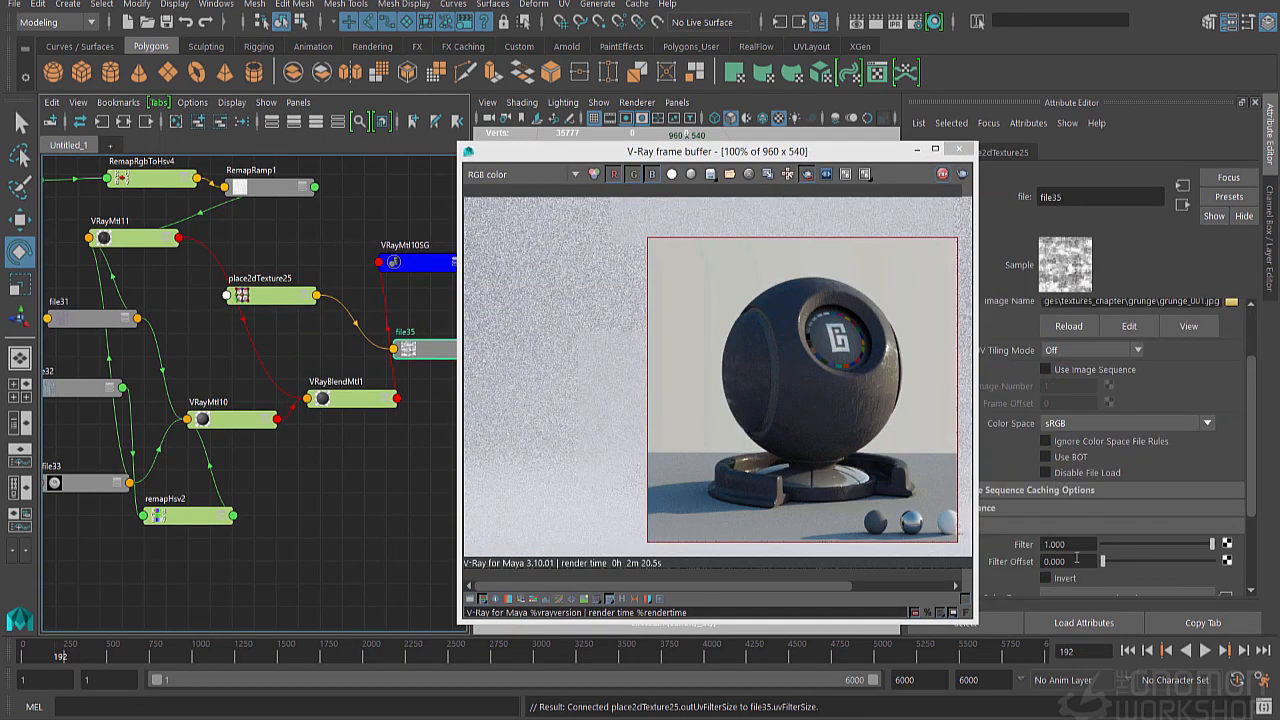
scroll(1077, 558, "down", 2)
left_click(1114, 475)
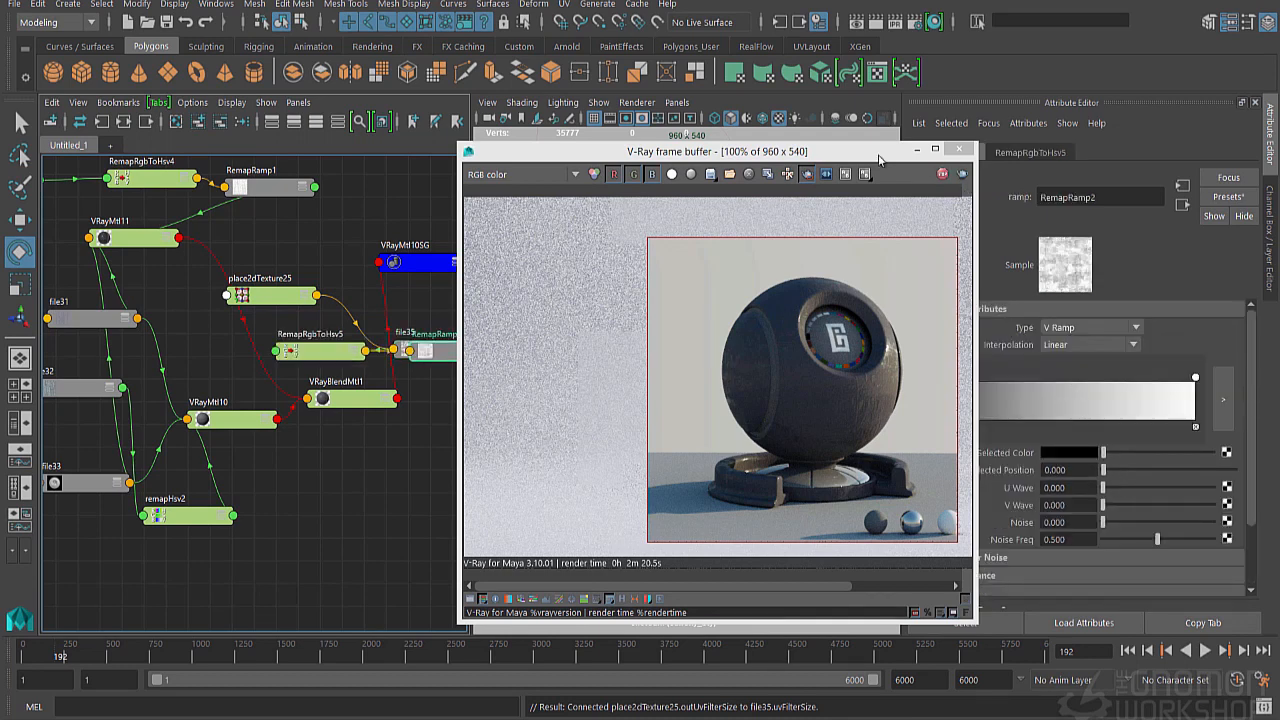
Shift the black stop of RemapRamp2 to position 0.467, keeping the white stop at 1.000.
left_click_drag(880, 160, 821, 157)
left_click_drag(937, 385, 1057, 386)
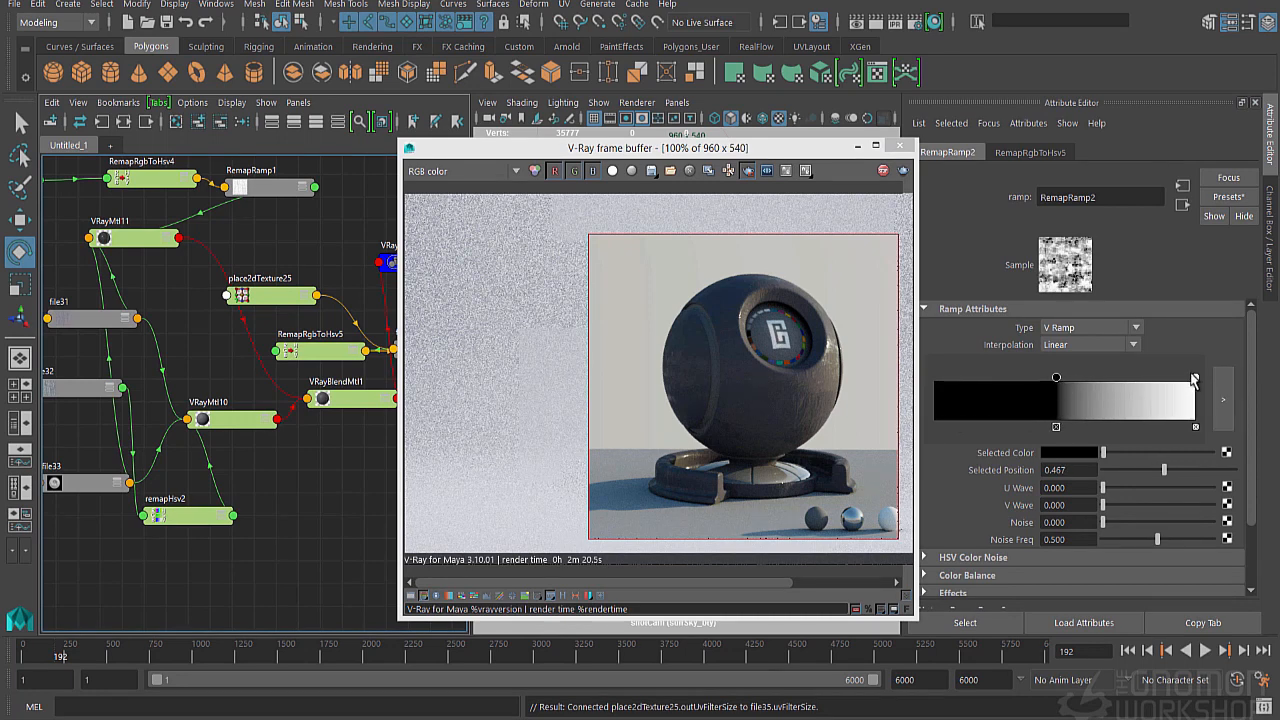
left_click_drag(1195, 378, 1222, 398)
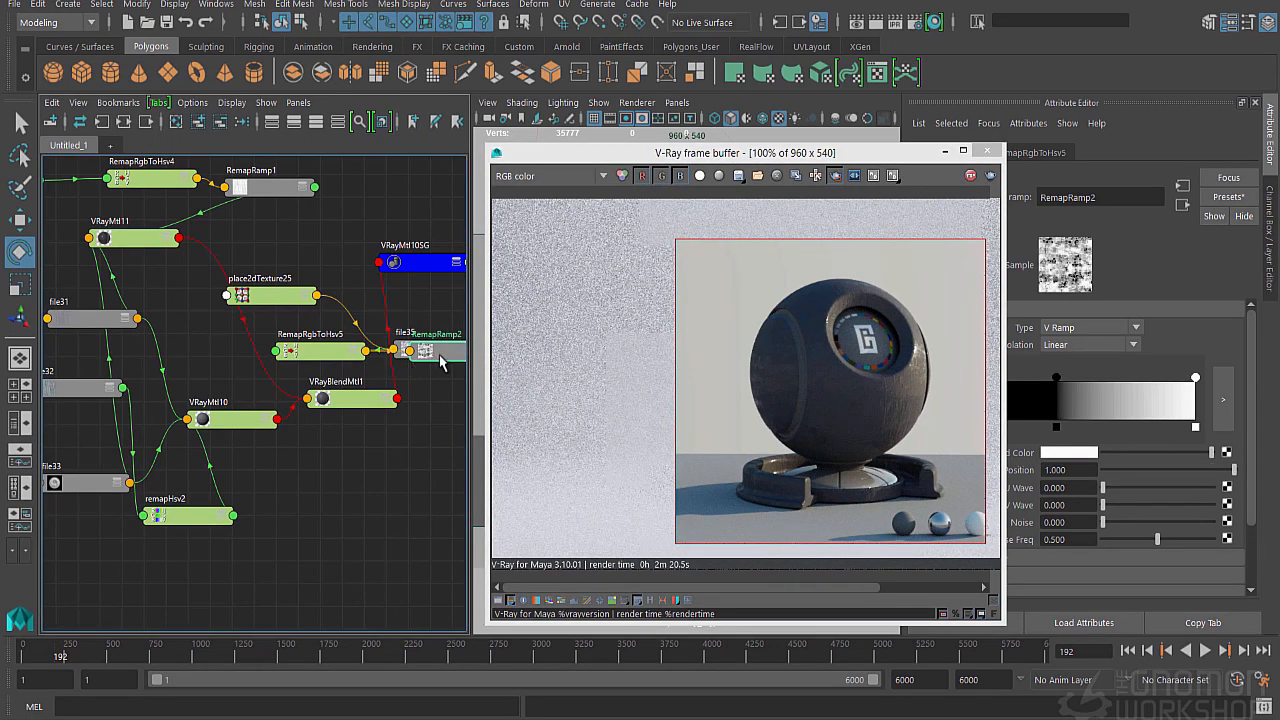
Move RemapRamp2 below the blend material and connect it to Coat Material 0's Blend Amount on VRayBlendMtl1.
left_click_drag(430, 352, 400, 483)
left_click(343, 401)
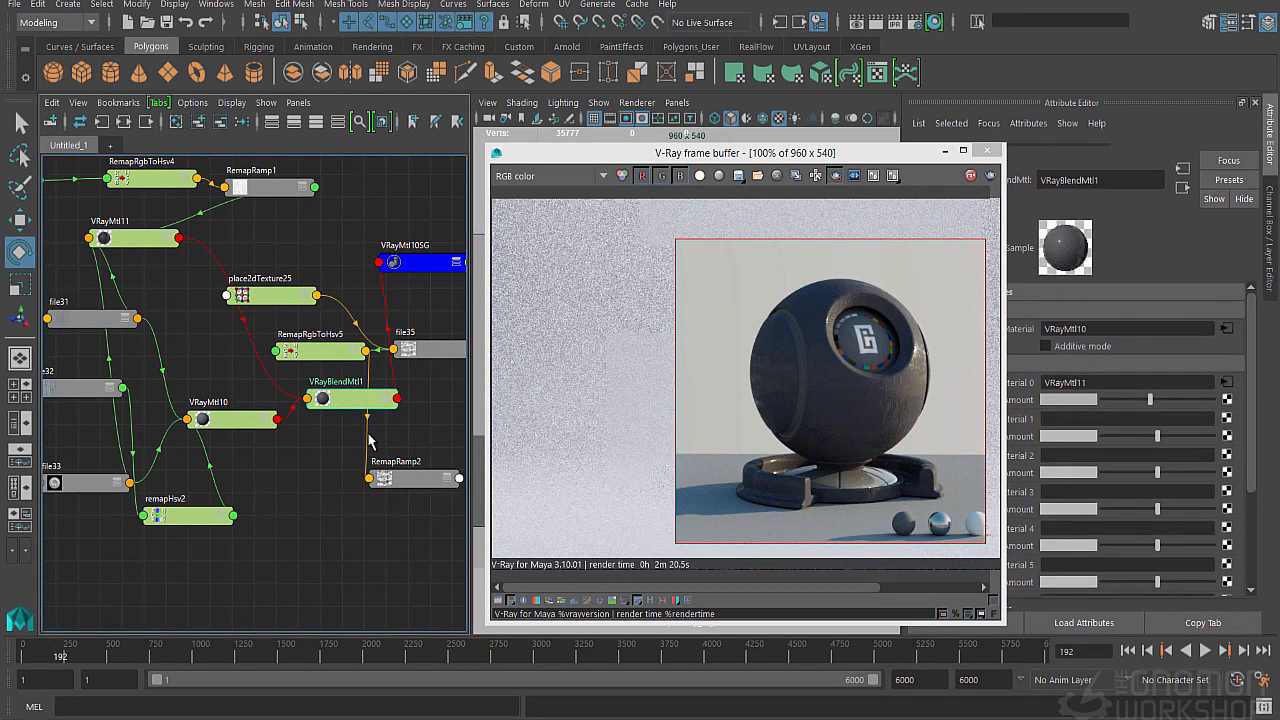
middle_click_drag(1004, 422, 1020, 418)
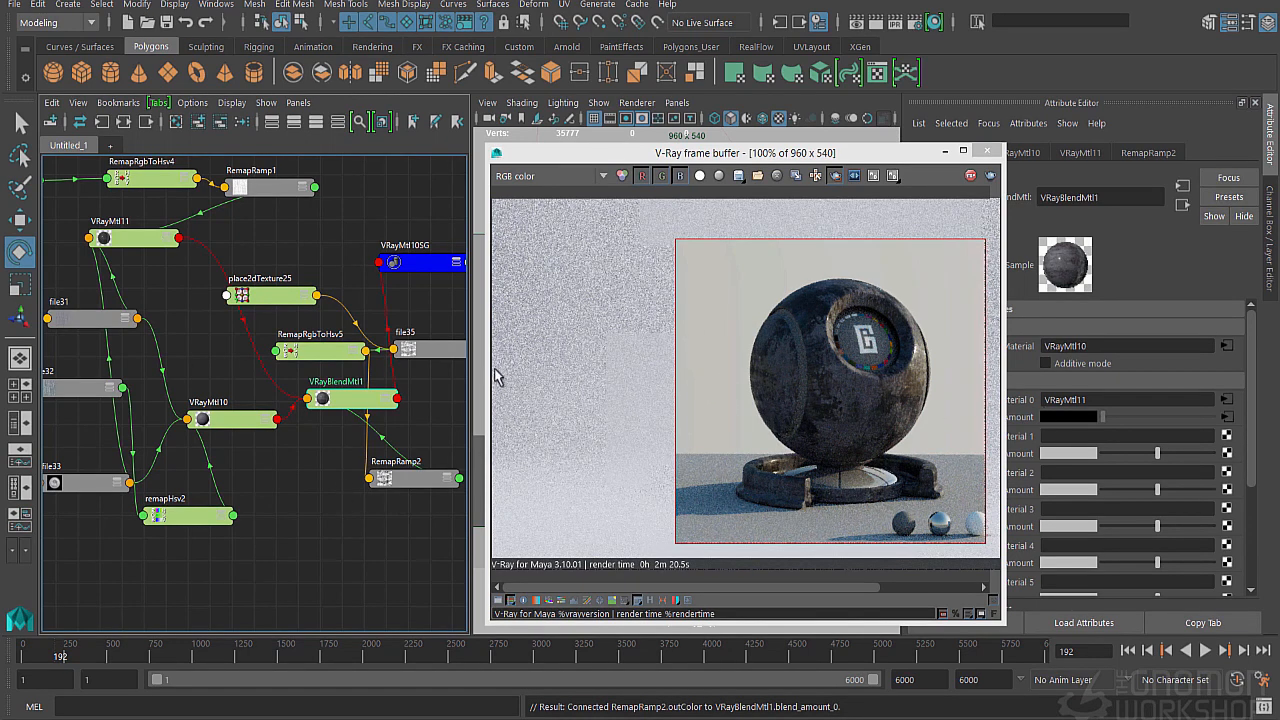
Reduce the black in the grunge mask by shifting RemapRamp2's black stop to position 0.212.
left_click(445, 355)
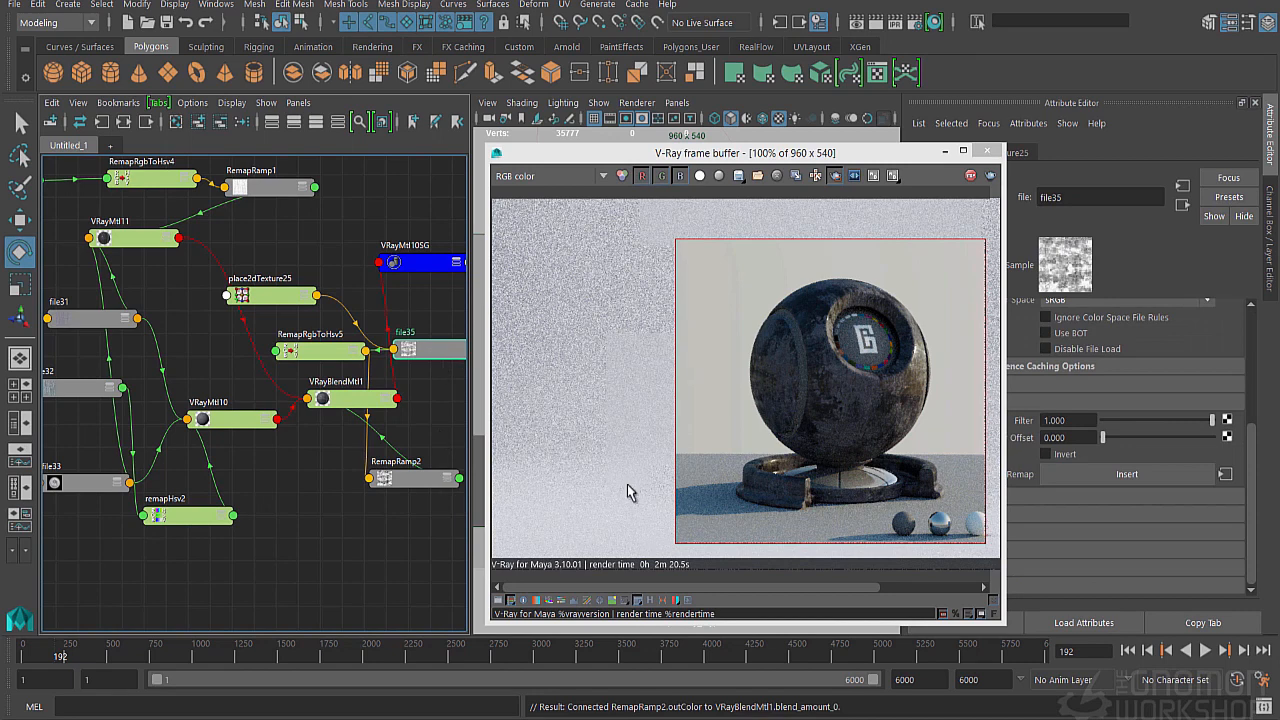
left_click(395, 479)
left_click_drag(1050, 380, 1026, 380)
left_click(770, 165)
left_click_drag(770, 165, 656, 167)
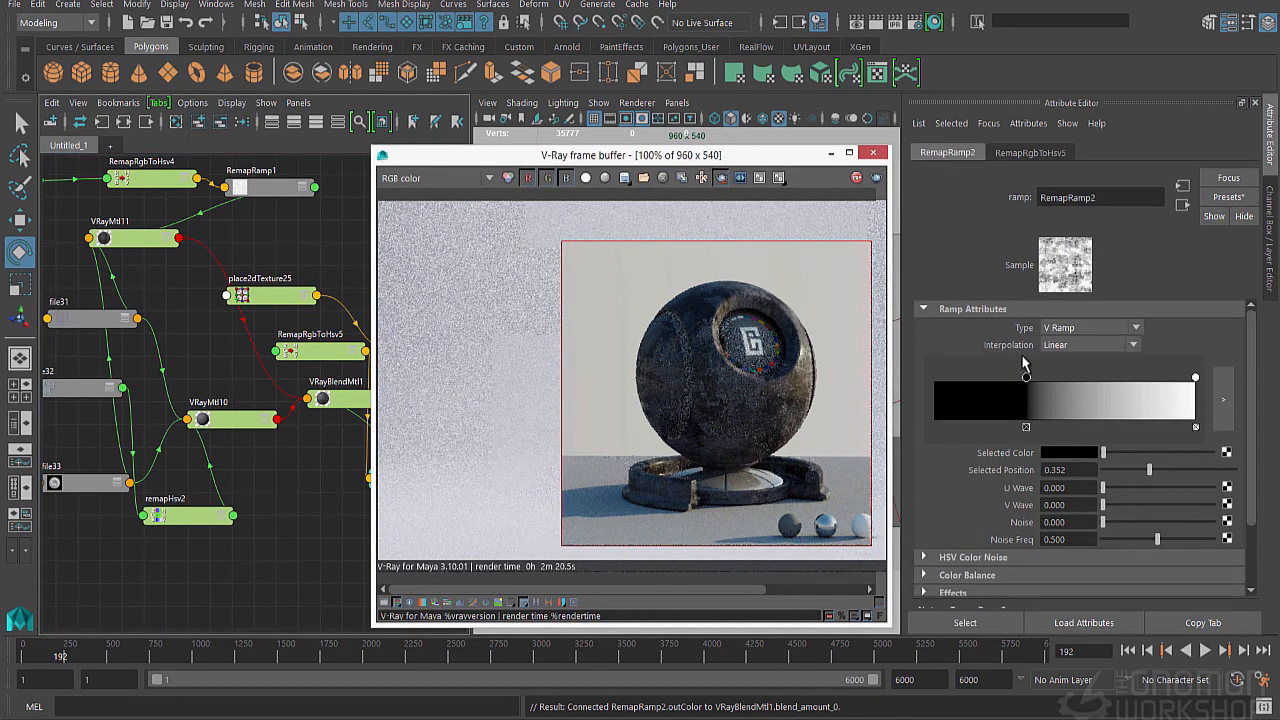
left_click_drag(1026, 378, 989, 380)
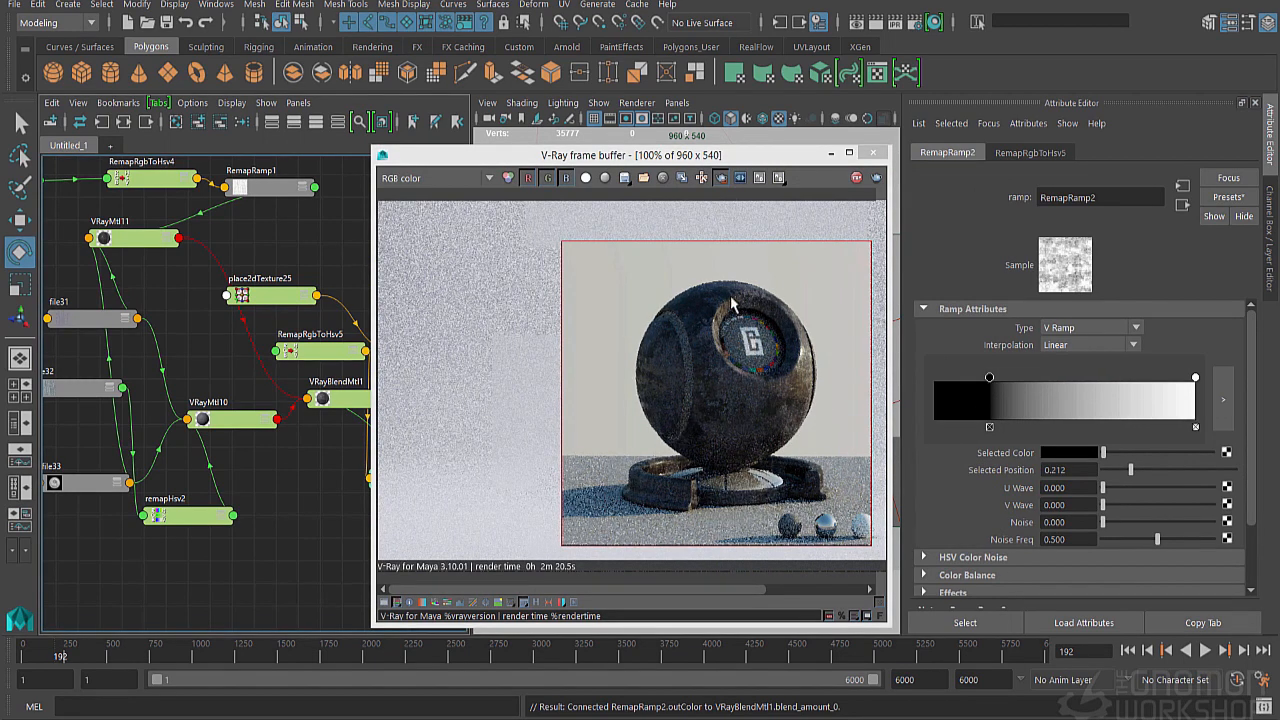
Readjust the diffuse Amount of VRayMtl11.
left_click(148, 241)
left_click(1139, 362)
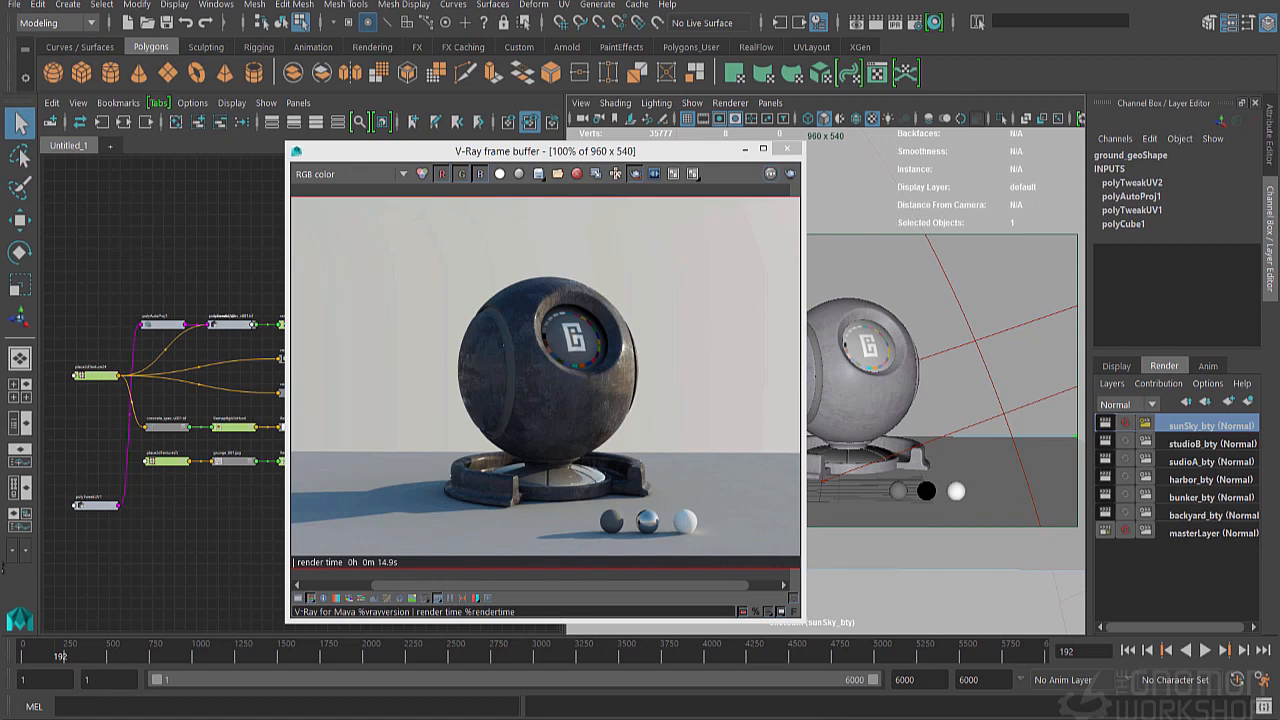
Return to object selection mode and assign the blended concrete shading group VRayMtl10SG to ground_geo.
key("F8")
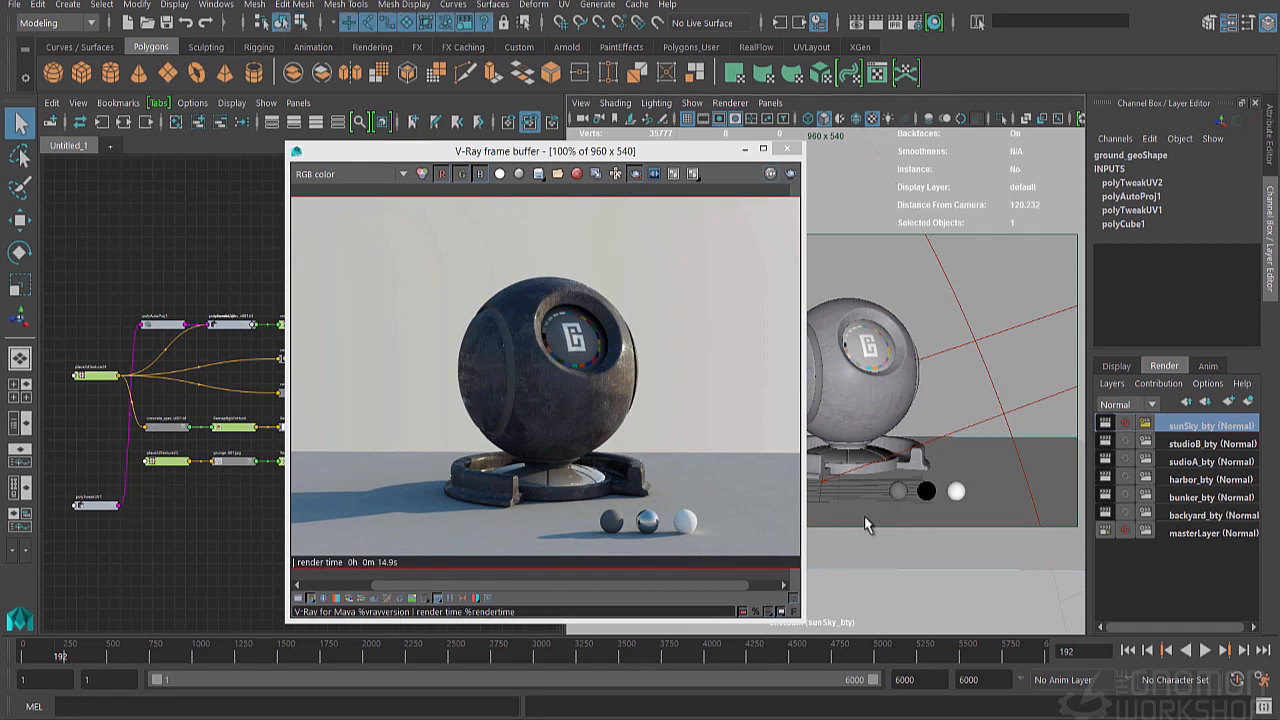
left_click_drag(408, 153, 659, 127)
right_click_drag(426, 394, 428, 342)
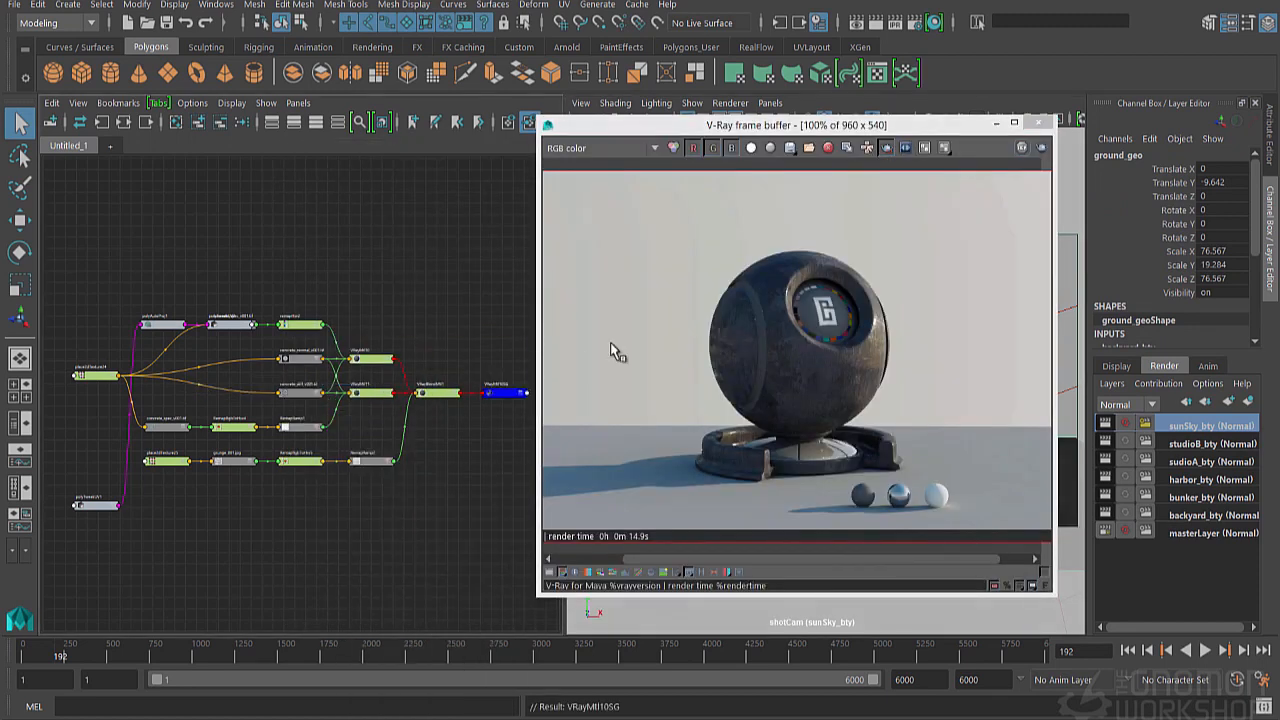
Select the material sphere in the viewport and start a new render of the scene.
left_click_drag(786, 140, 510, 152)
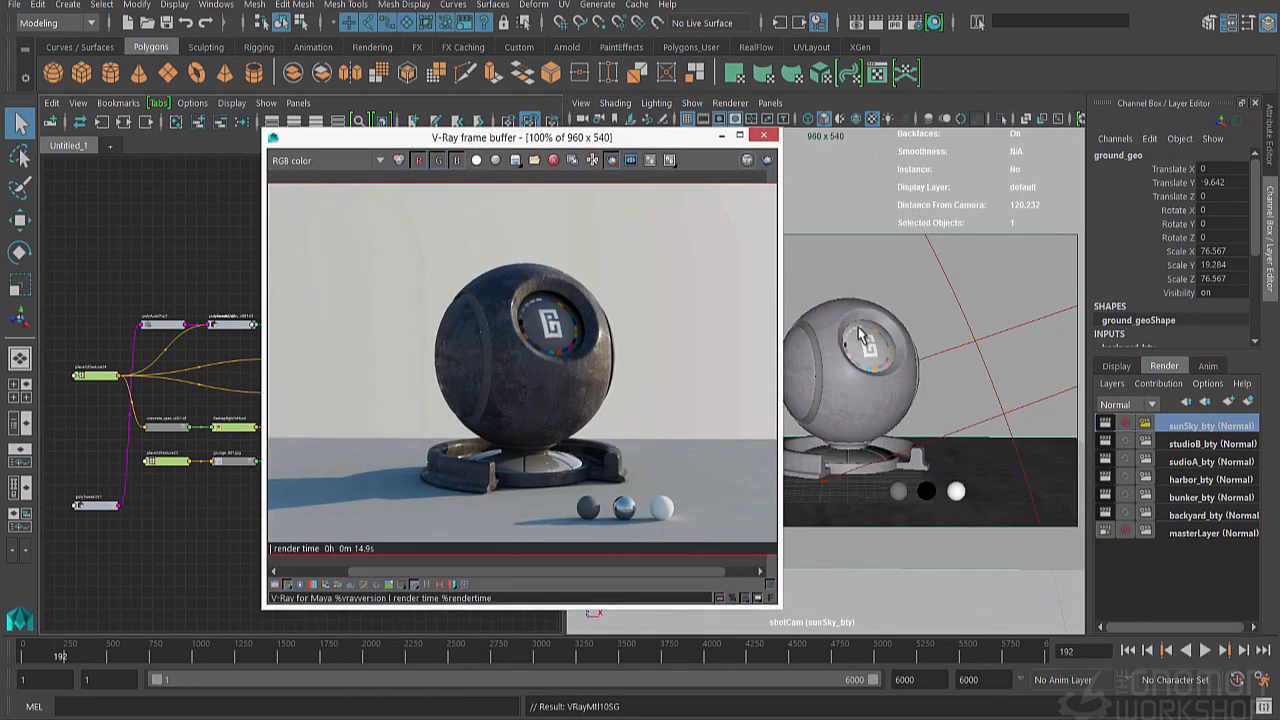
left_click(860, 335)
left_click(877, 22)
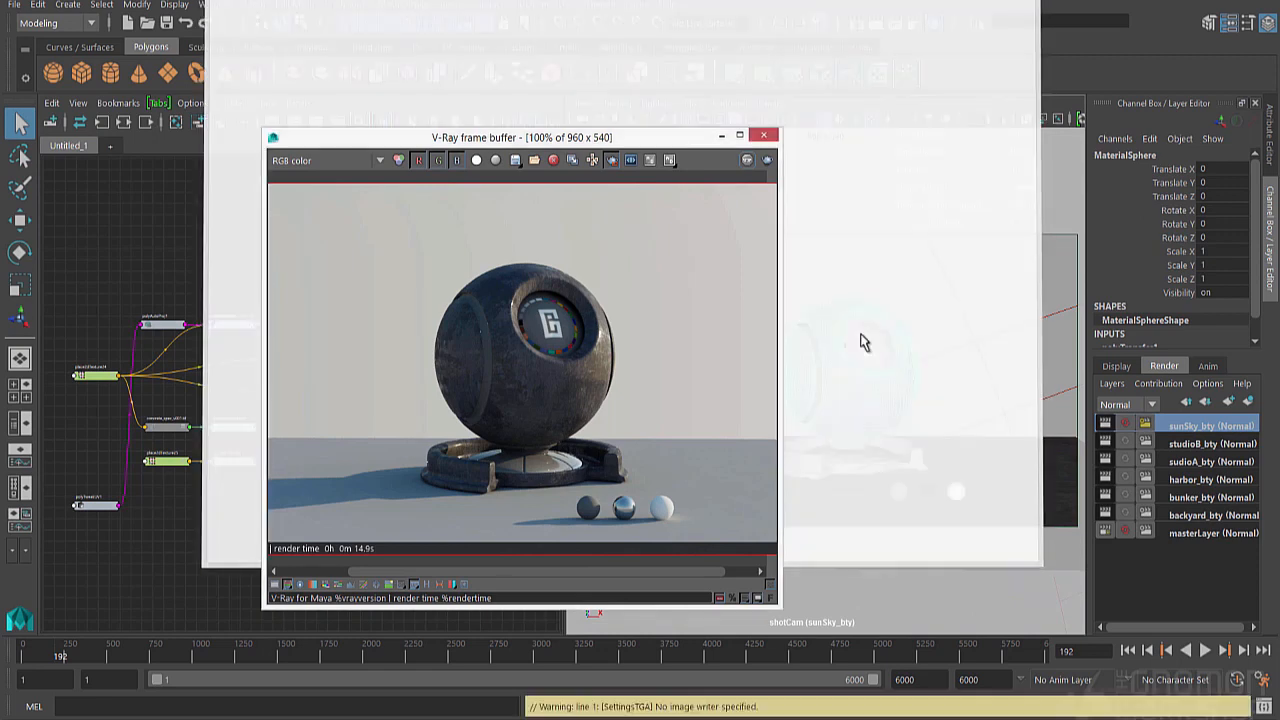
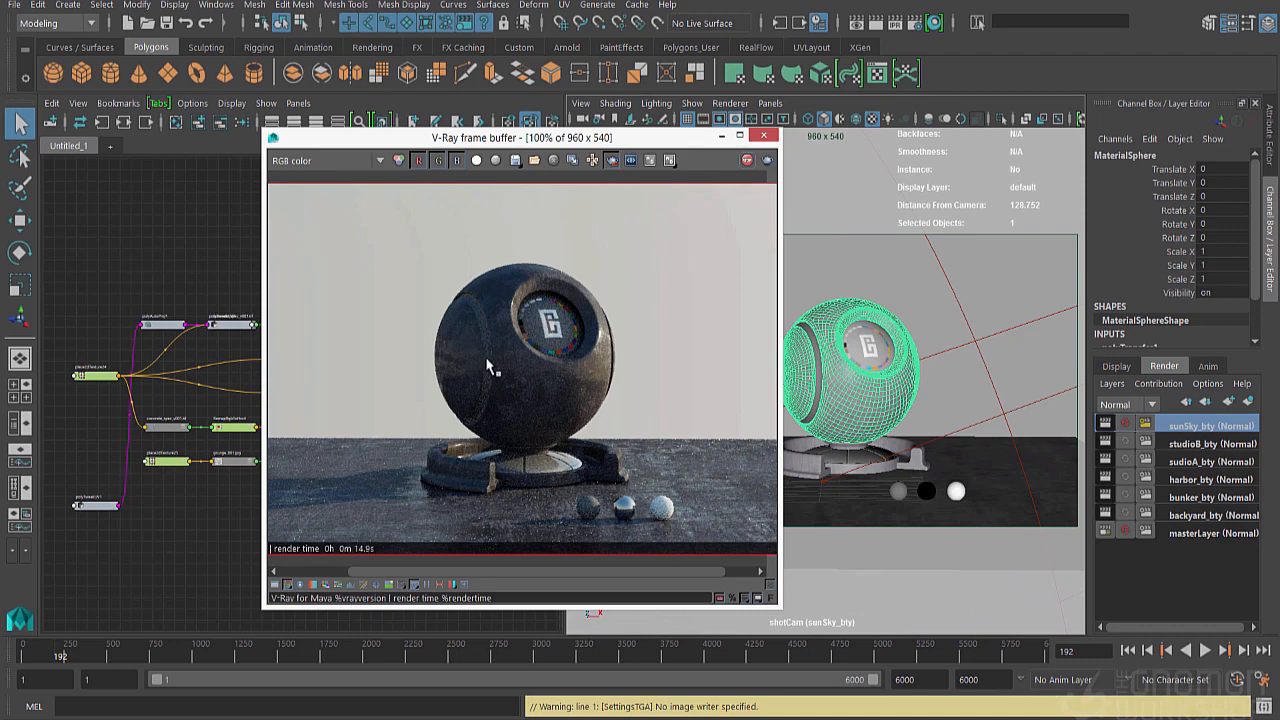
Raise the diffuse Amount of VRayMtl10 to about 0.768, keeping the render in view.
left_click_drag(471, 146, 612, 163)
double_click(371, 357)
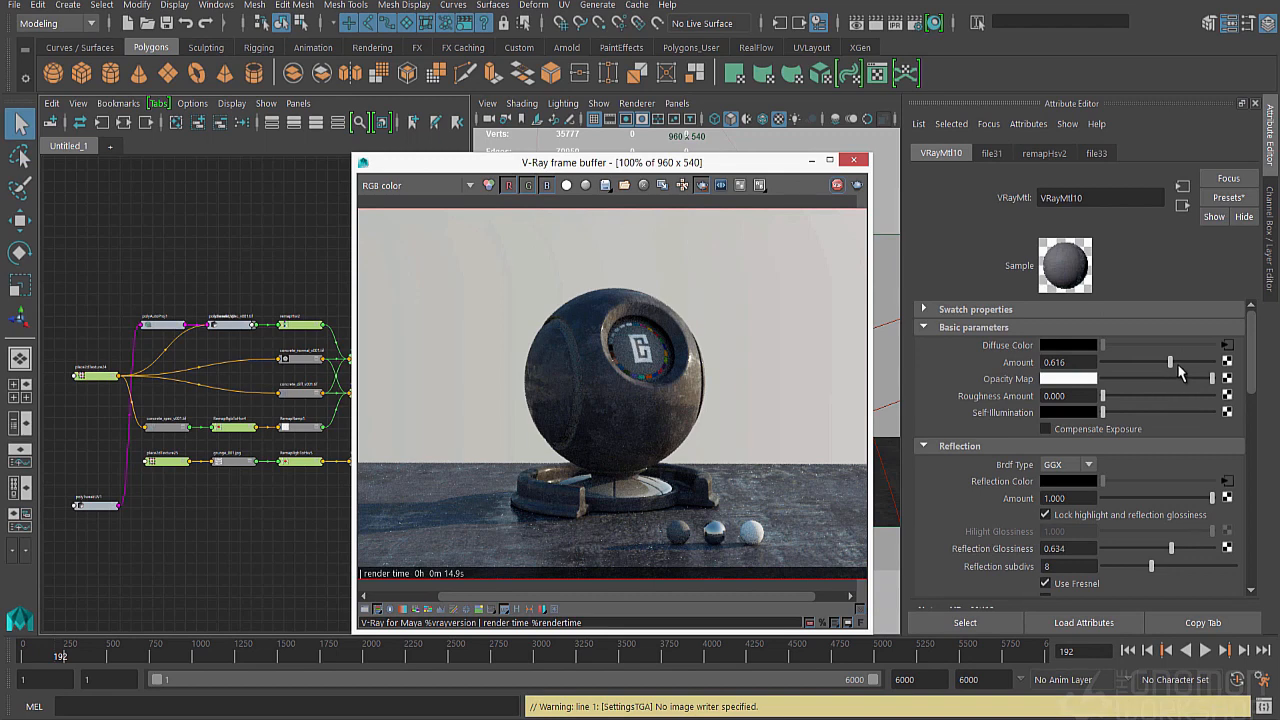
left_click_drag(718, 165, 651, 214)
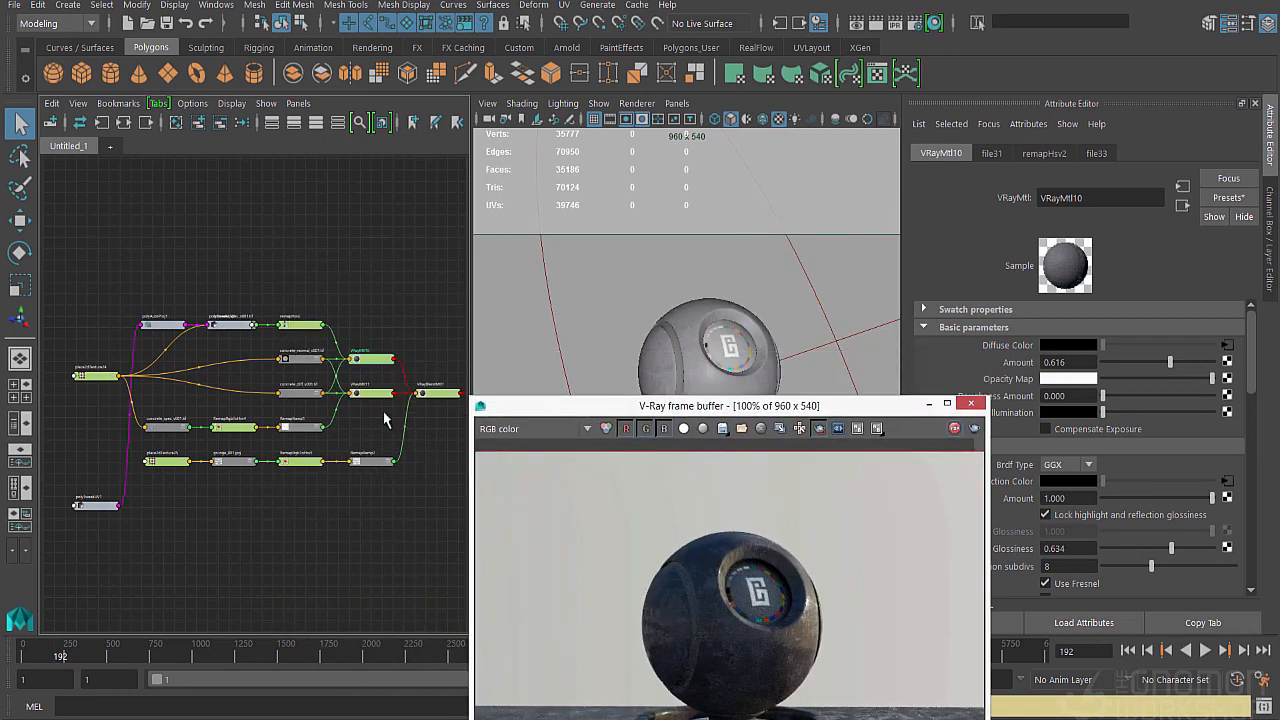
left_click(374, 394)
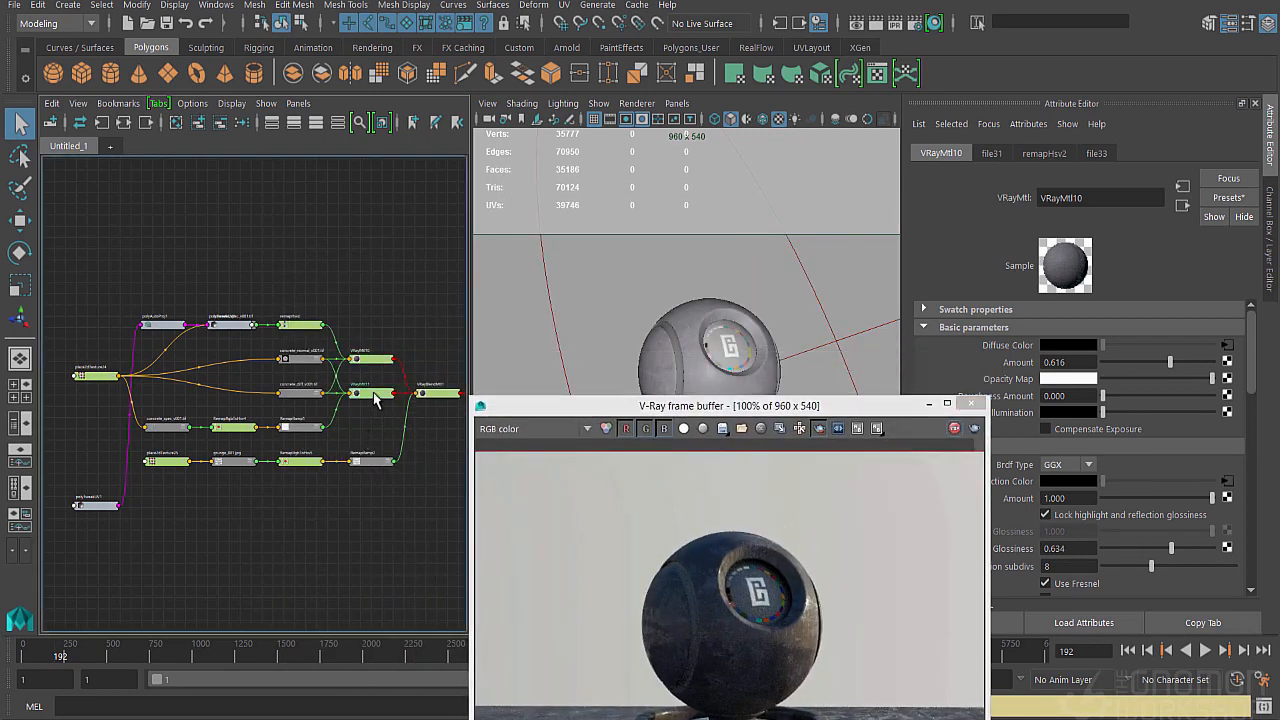
left_click(376, 361)
left_click_drag(545, 407, 430, 241)
left_click_drag(1165, 364, 1190, 370)
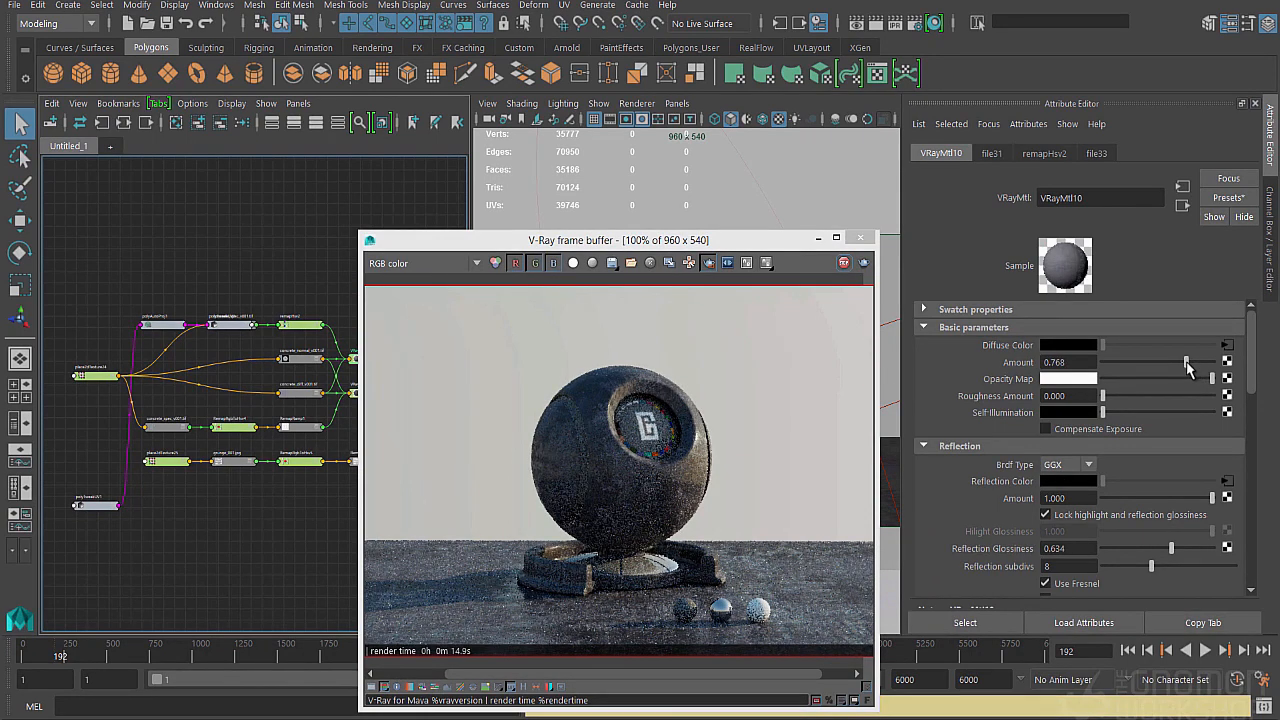
Set the diffuse Amount of VRayMtl11 to about 0.537, keeping the render in view.
left_click_drag(577, 253, 600, 367)
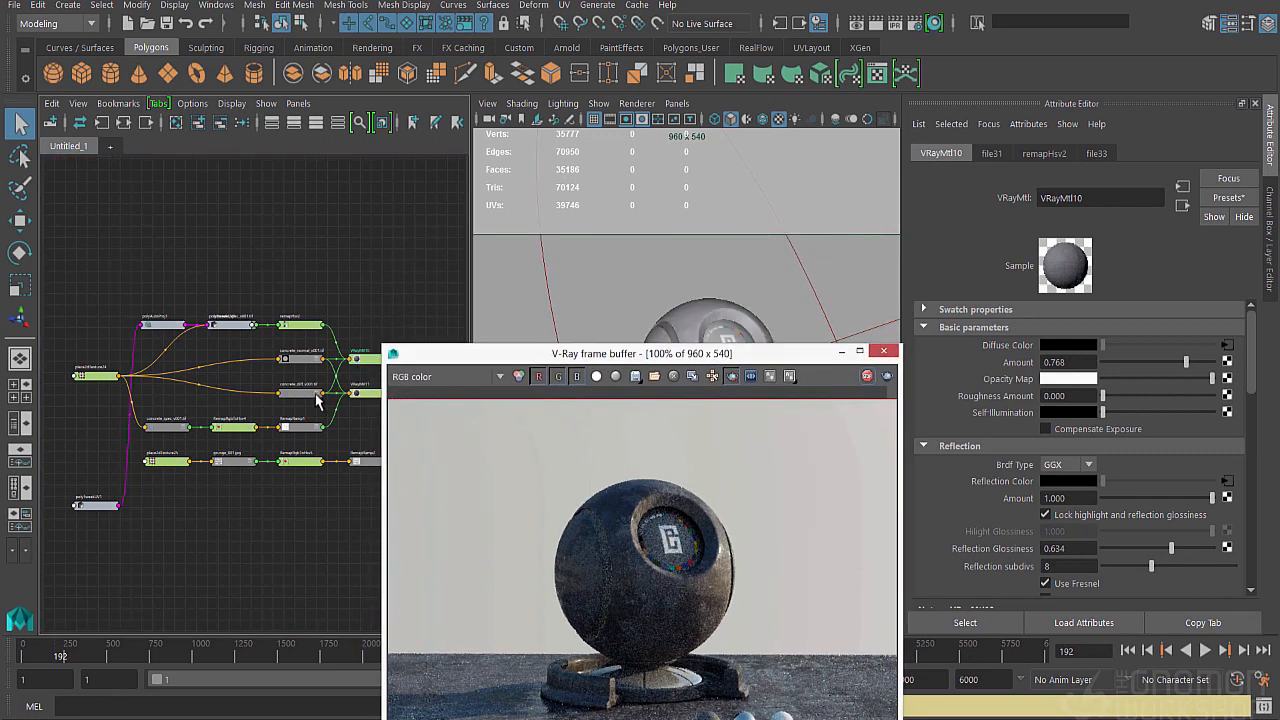
left_click_drag(1152, 365, 1162, 364)
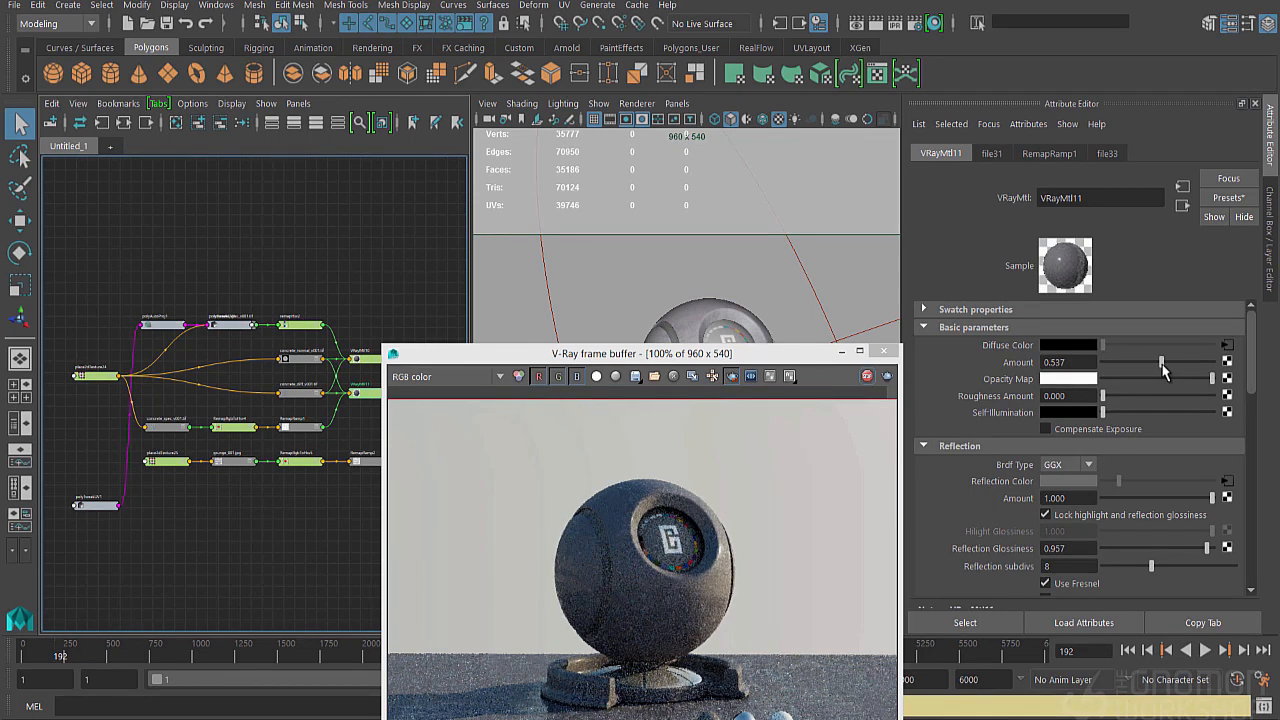
left_click_drag(645, 358, 625, 165)
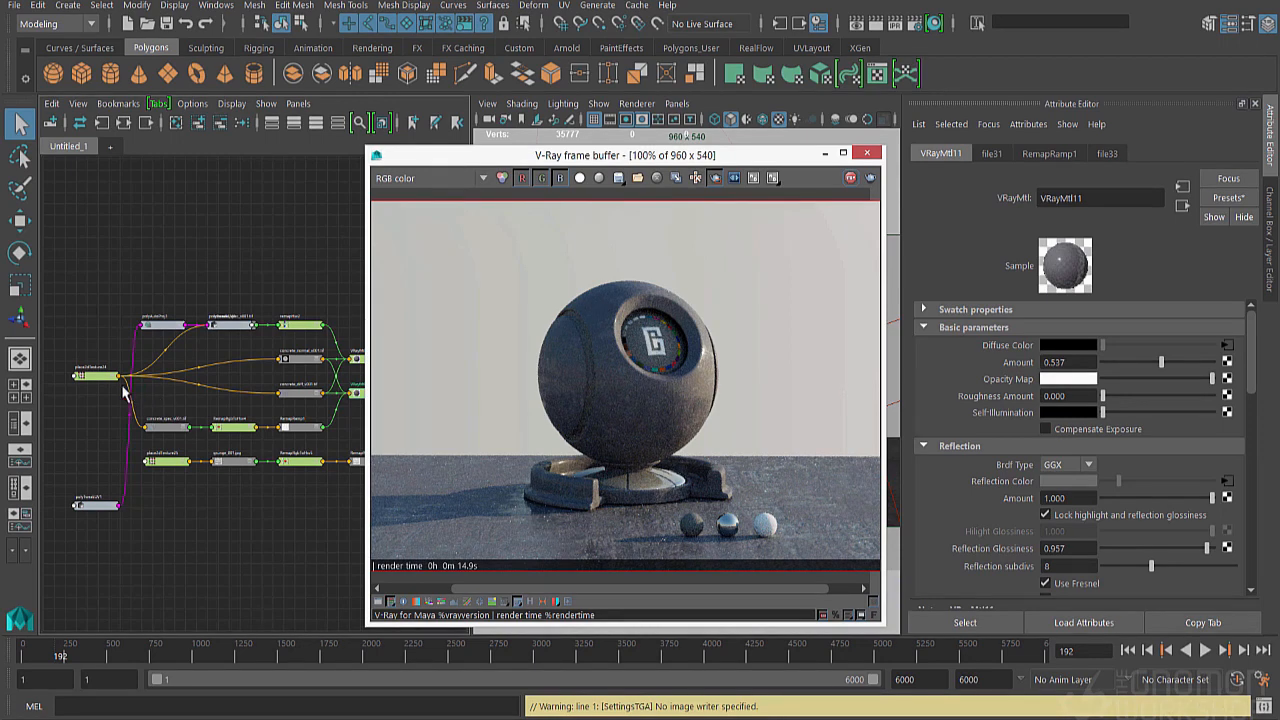
Try a Repeat UV of 10 by 10 on place2dTexture24, which drives the concrete textures.
left_click(88, 376)
left_click(1058, 452)
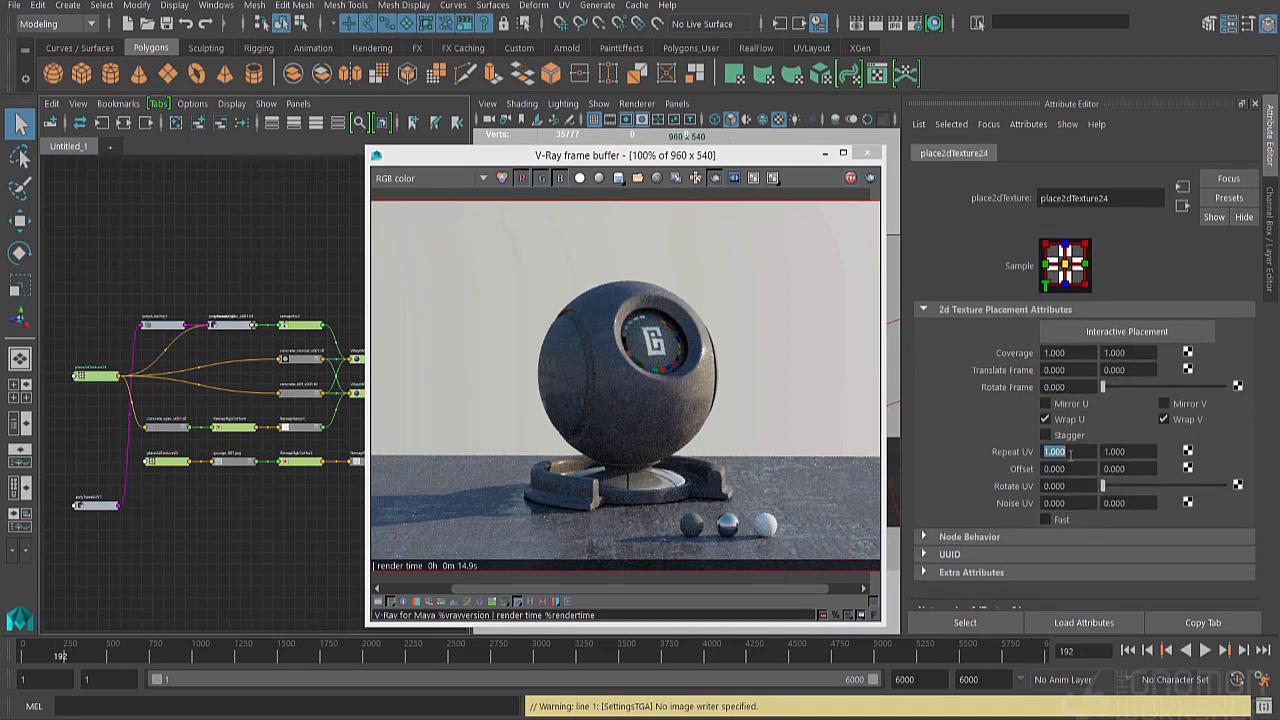
type("10")
key("Tab")
type("10")
key("Tab")
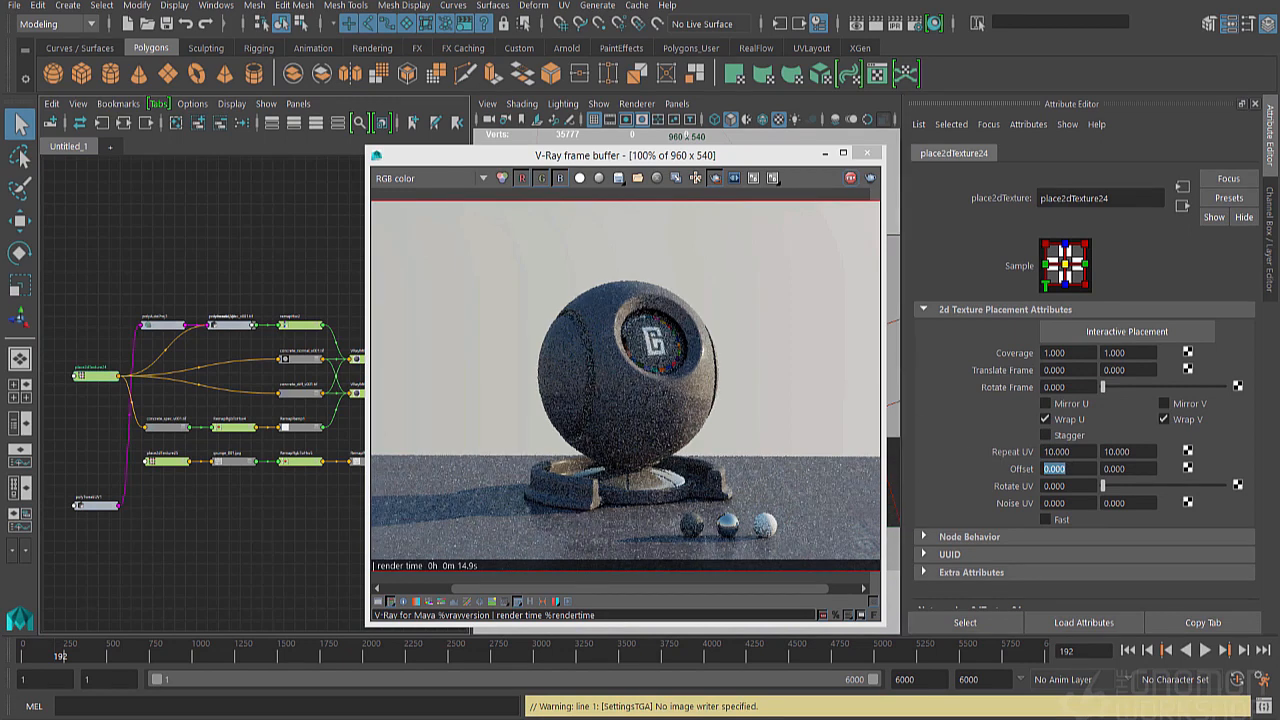
Set the Repeat UV of place2dTexture24 to 4 in both directions.
double_click(1076, 452)
type("4")
key("Tab")
type("4")
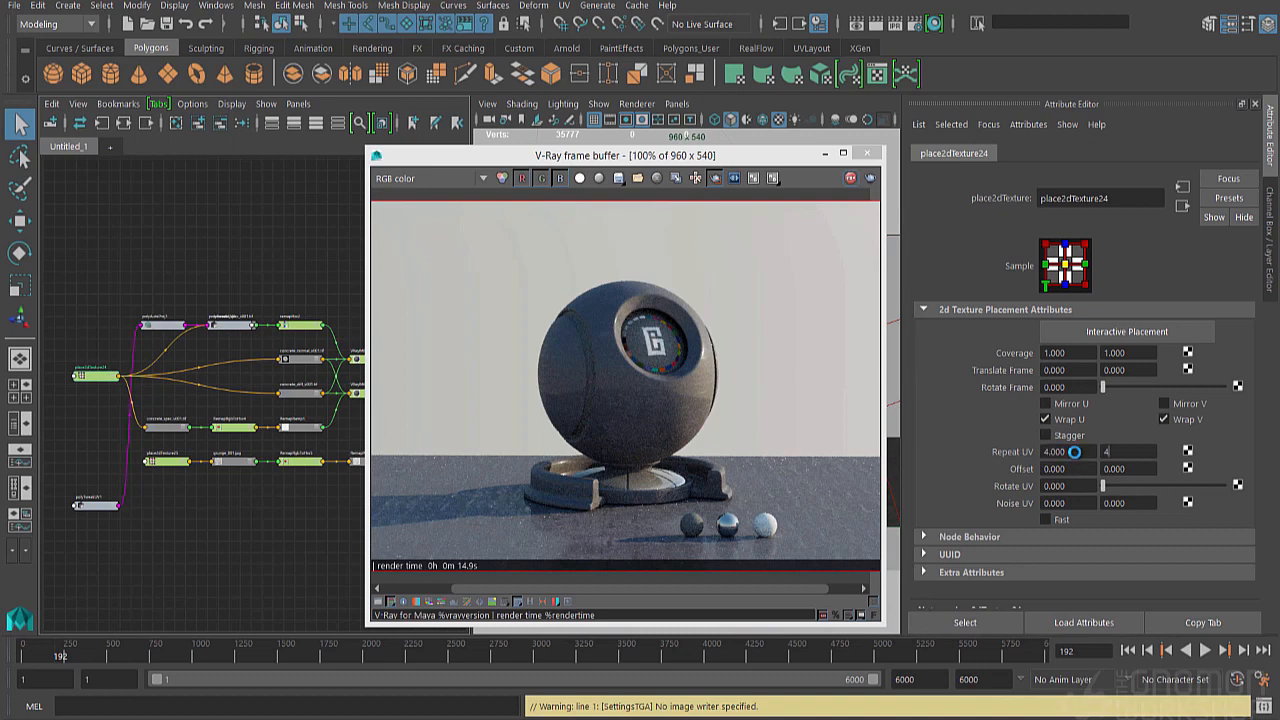
key("Tab")
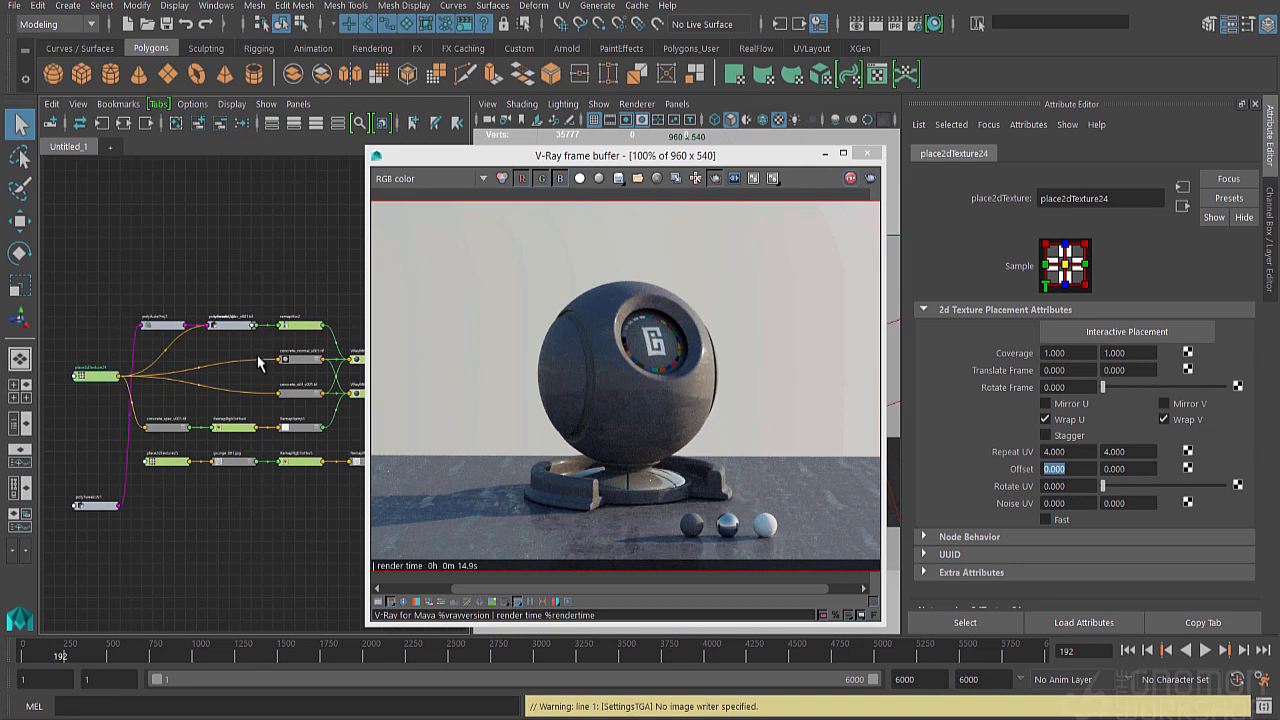
Uncover the material nodes in the node graph and rename VRayMtl10 to dryConcrete_mtl.
left_click_drag(462, 163, 571, 162)
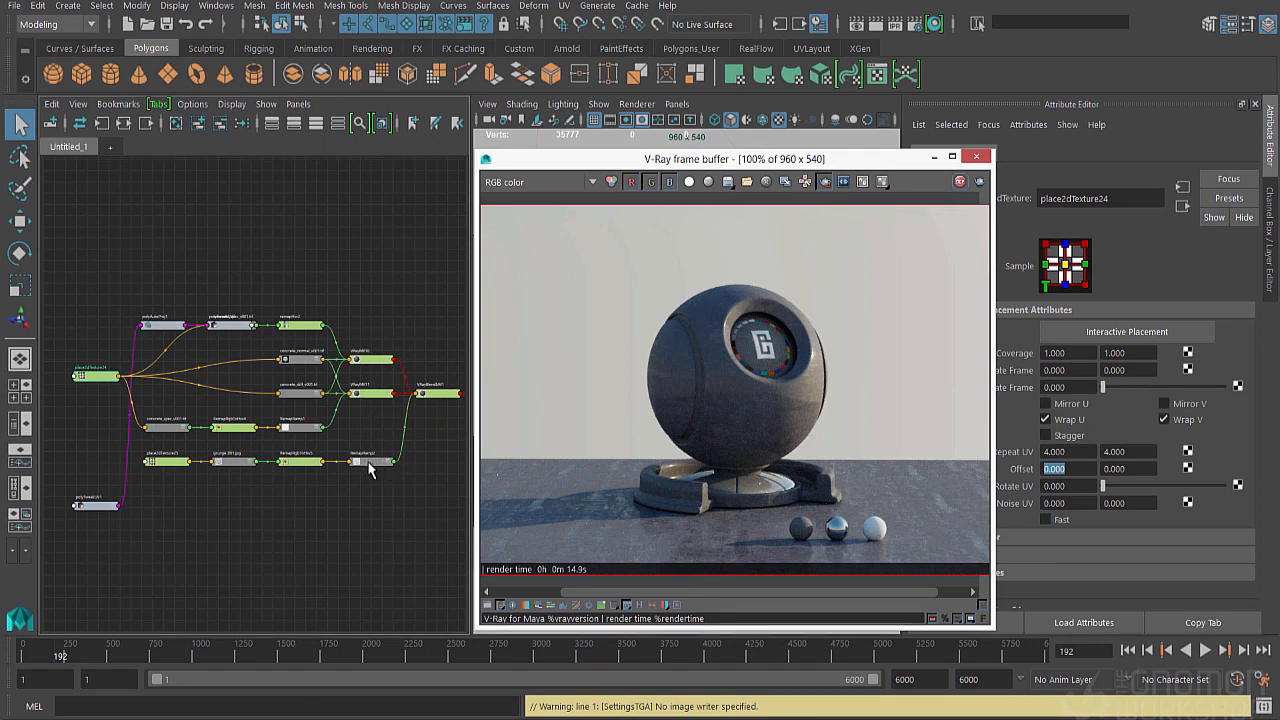
left_click(364, 394)
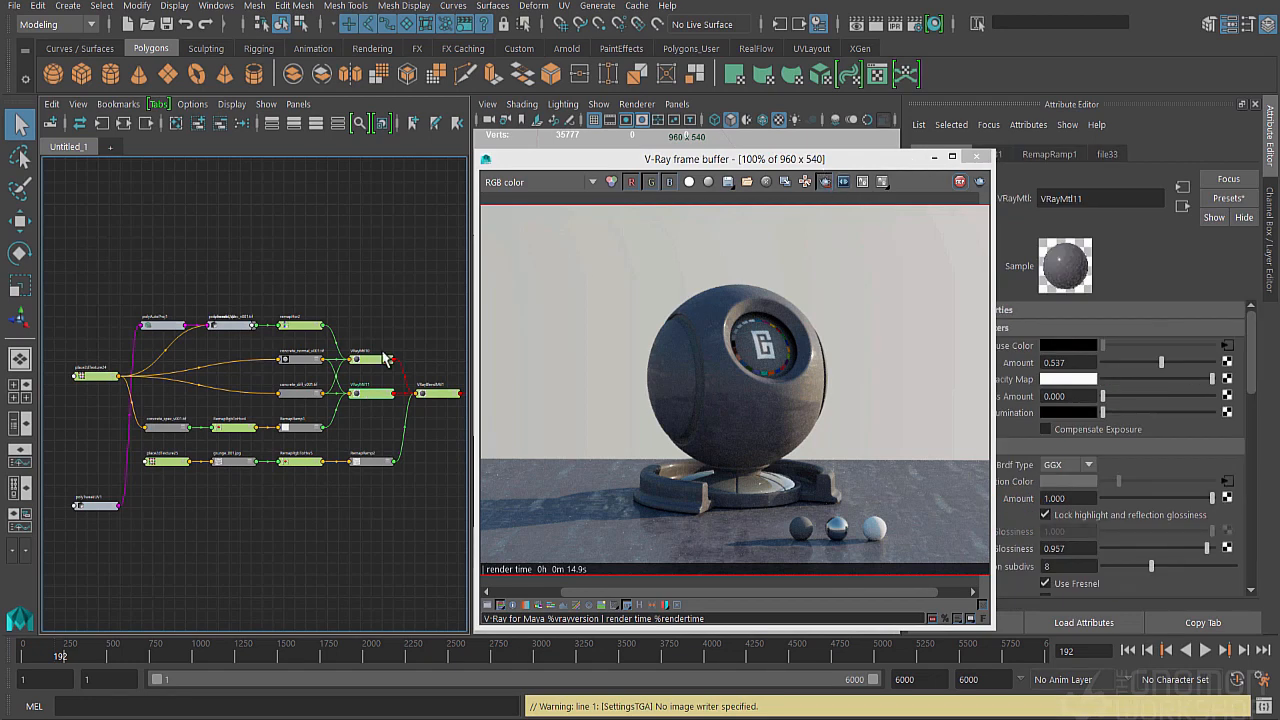
left_click(367, 359)
double_click(1089, 199)
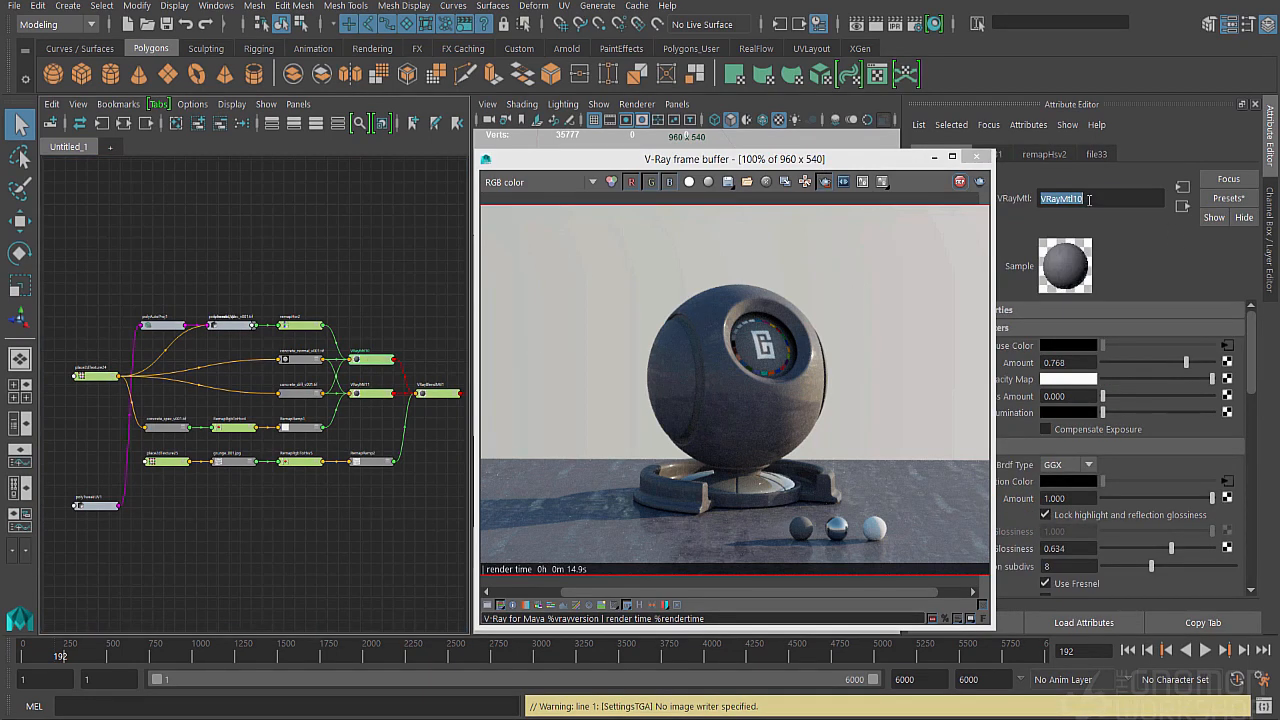
type("c")
type("ryConcrete_mtl")
key("Return")
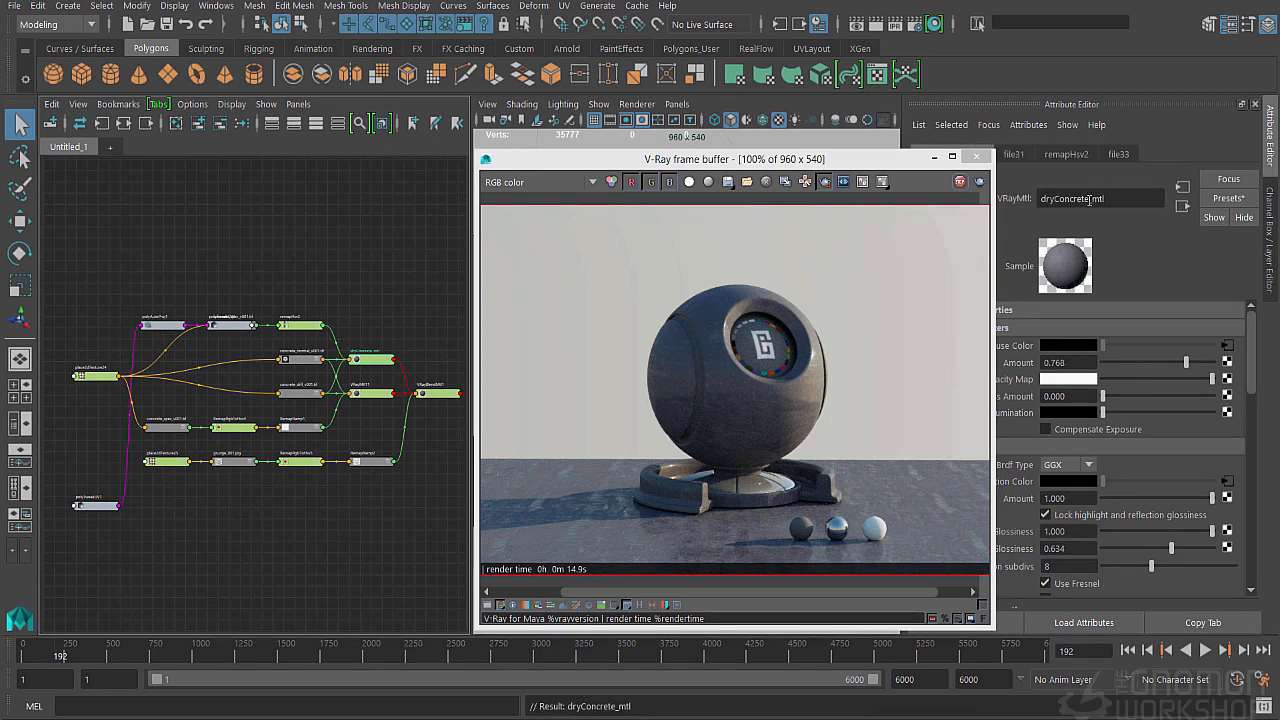
Rename VRayMtl11 to wetConcrete.
left_click(391, 396)
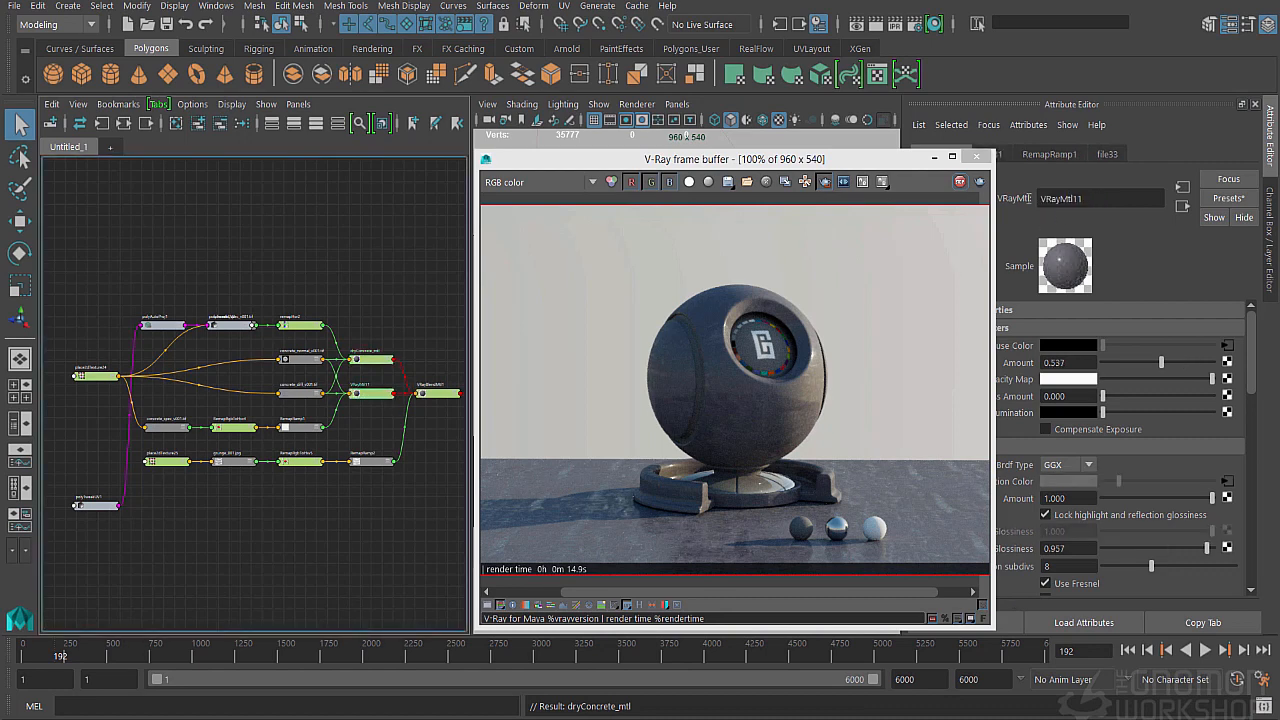
double_click(1089, 199)
type("wet")
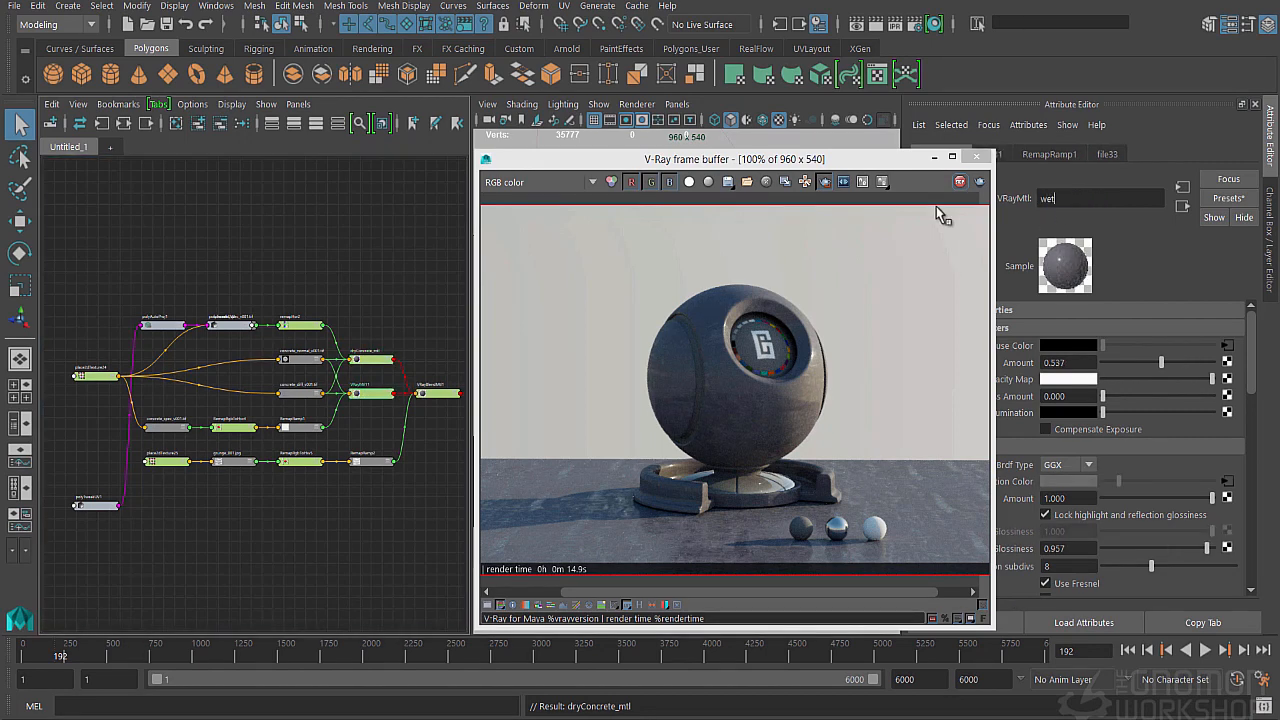
type("Concrete")
key("Return")
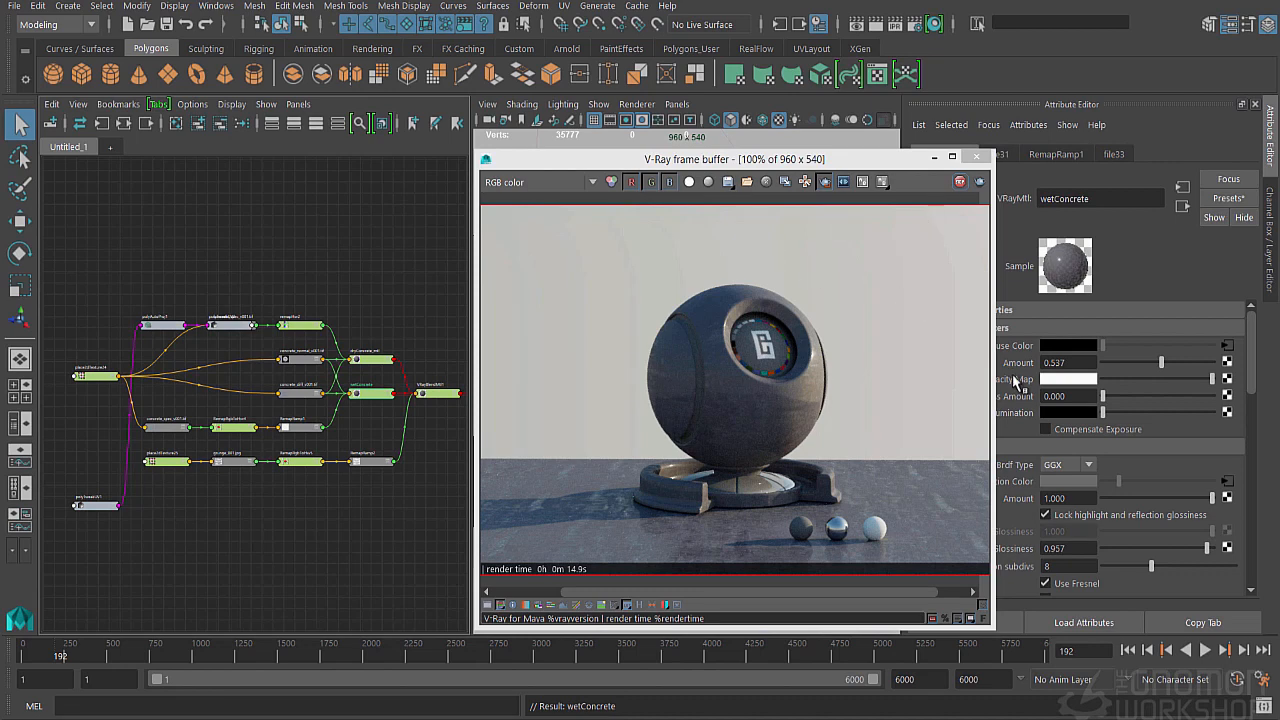
Change the BRDF type of dryConcrete_mtl to Blinn and lower its reflection Amount to about 0.482.
left_click(1226, 481)
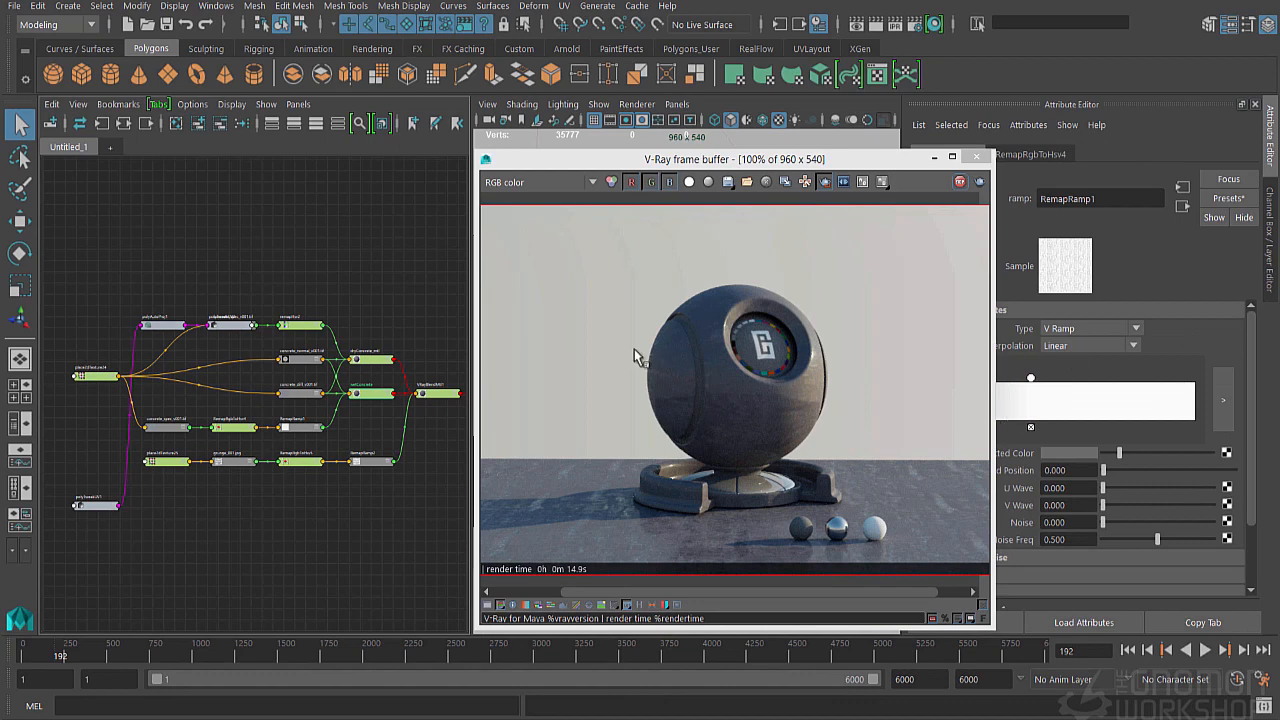
left_click(371, 364)
left_click(1067, 465)
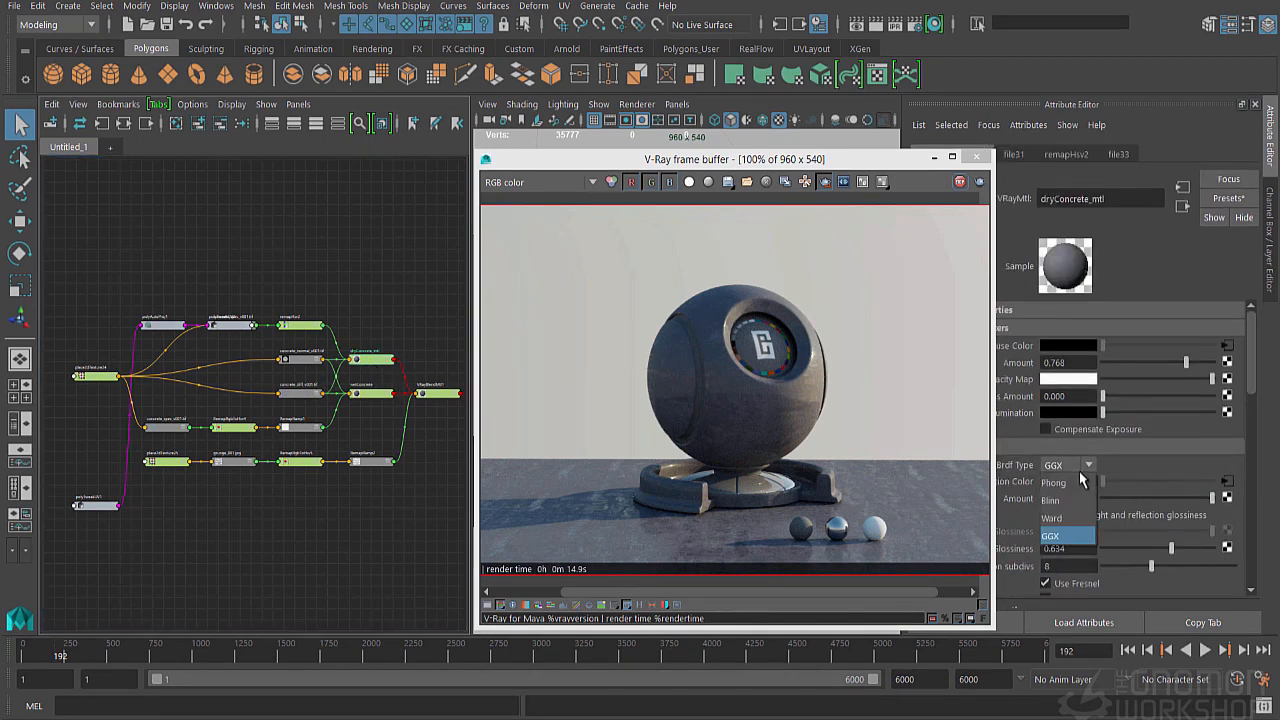
left_click(1052, 500)
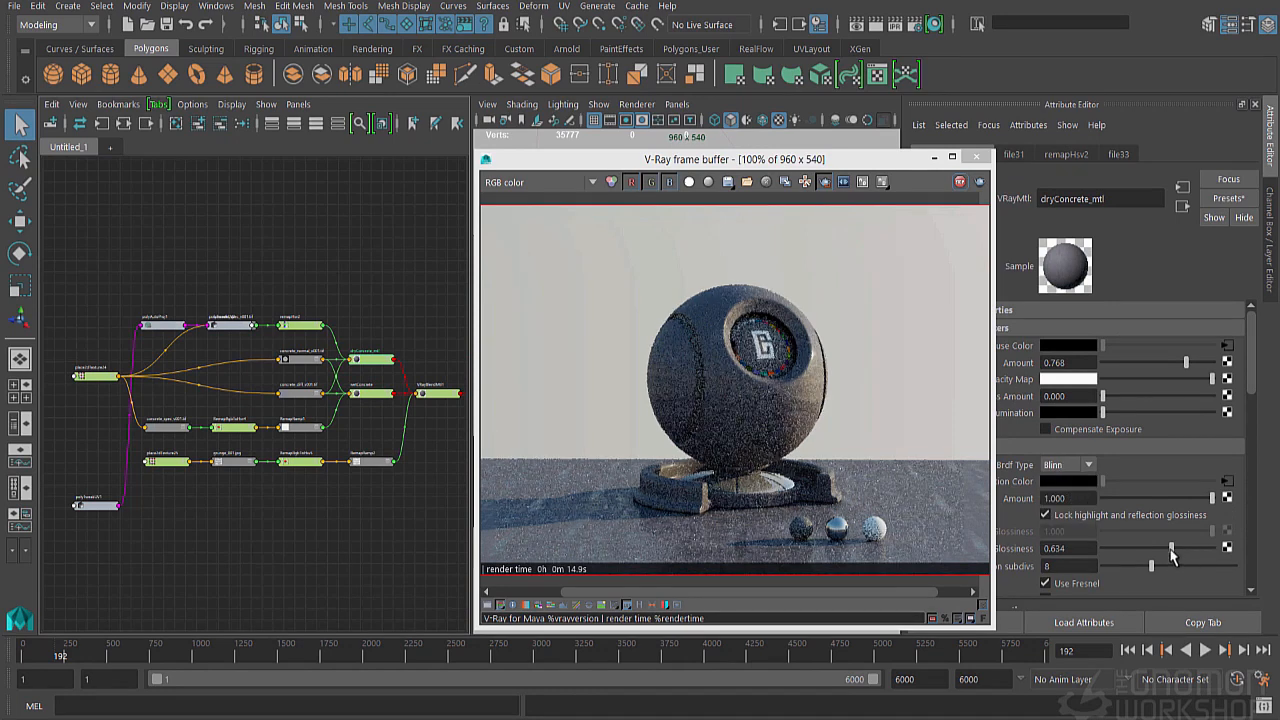
left_click_drag(1188, 498, 1150, 503)
Move the upper point of remapHsv2's value curve to about position 0.758 at value 1, and return to dryConcrete_mtl.
left_click(1227, 497)
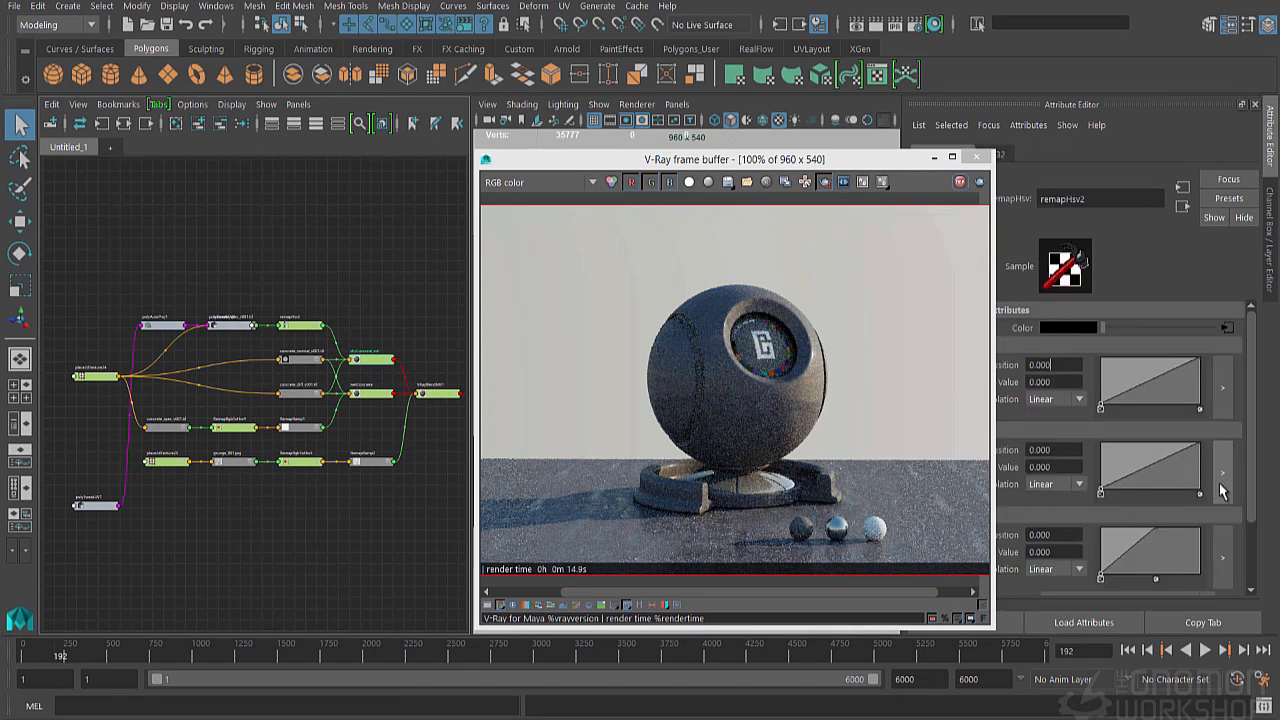
left_click_drag(1156, 528, 1175, 533)
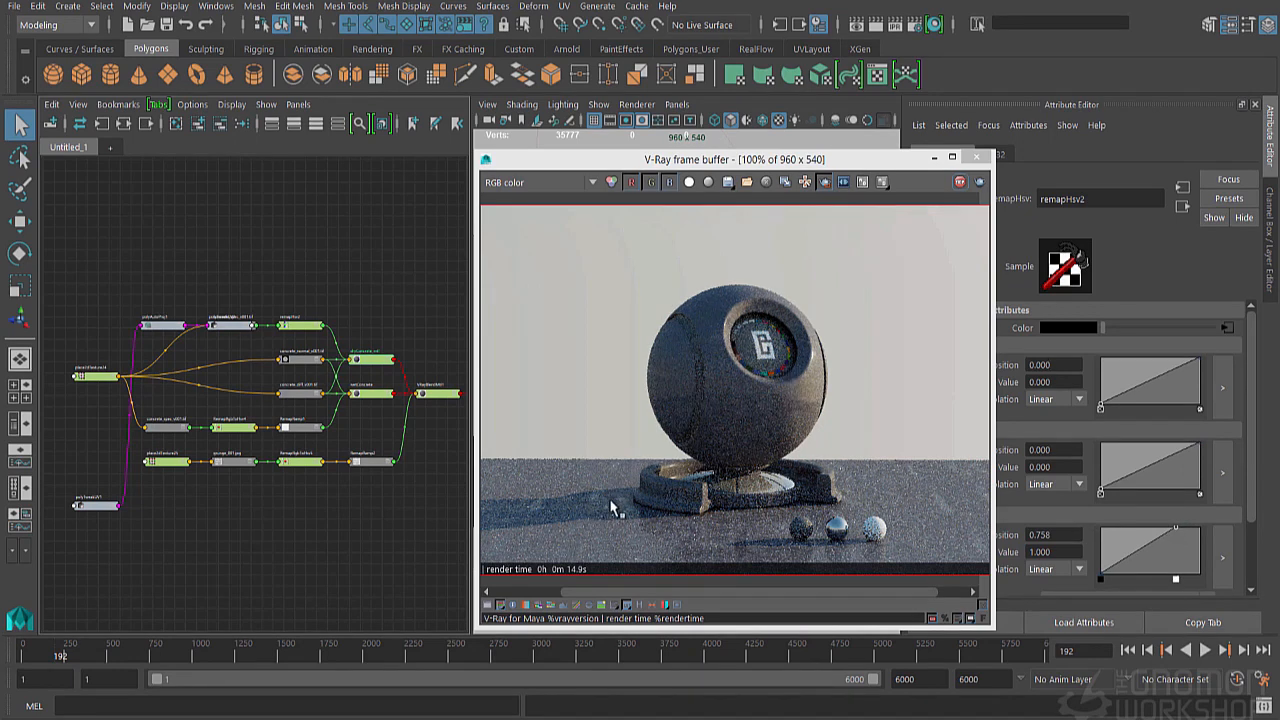
left_click(1182, 206)
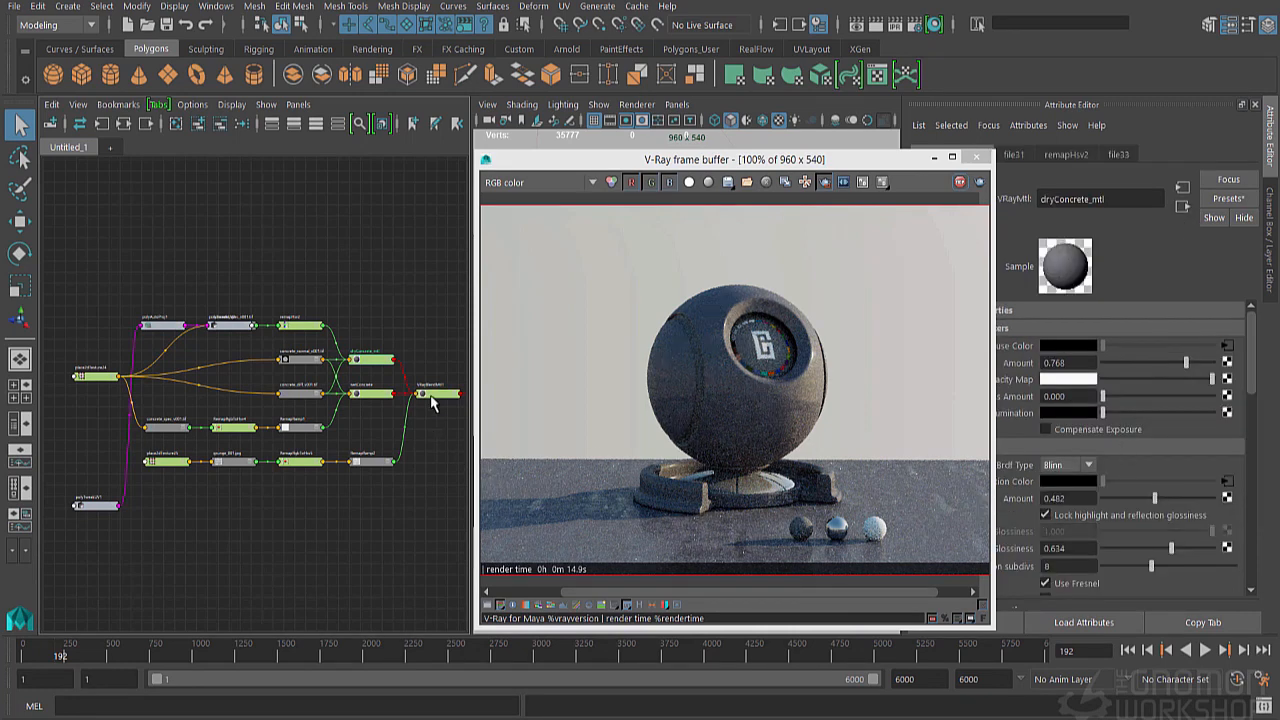
Show the reflect pass in the frame buffer and disconnect the texture from wetConcrete's diffuse color.
left_click(530, 183)
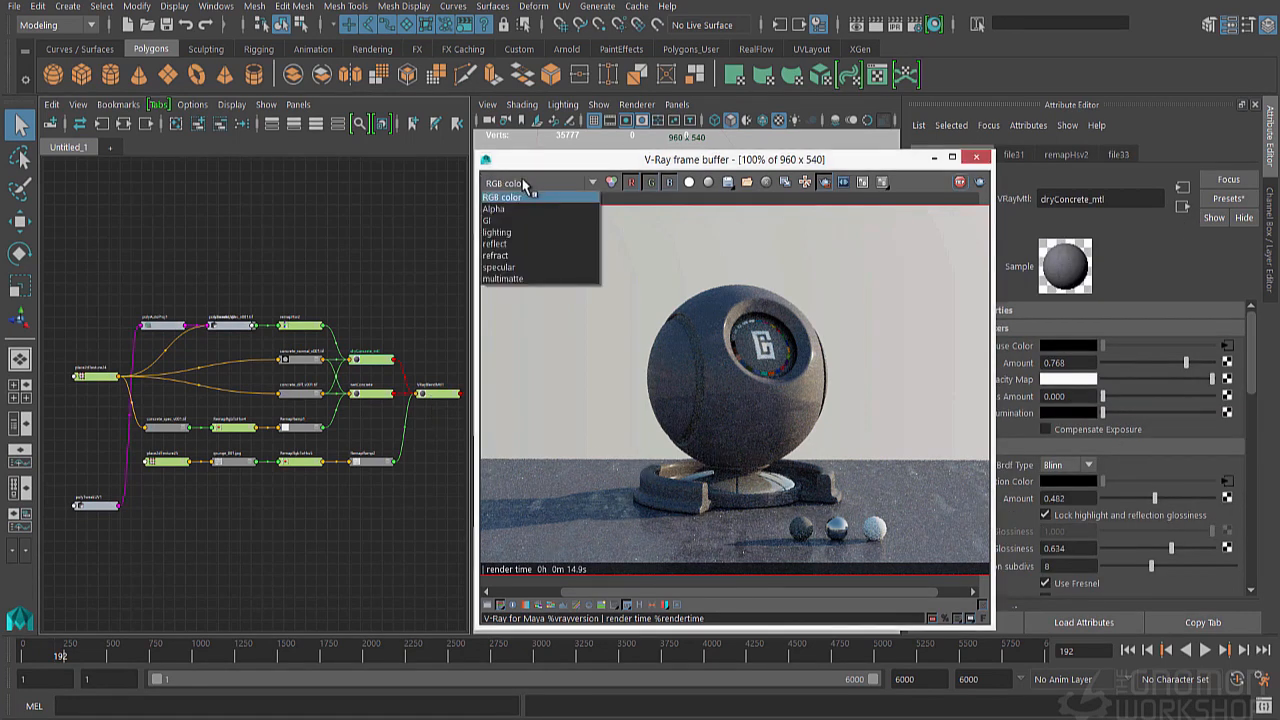
left_click(526, 244)
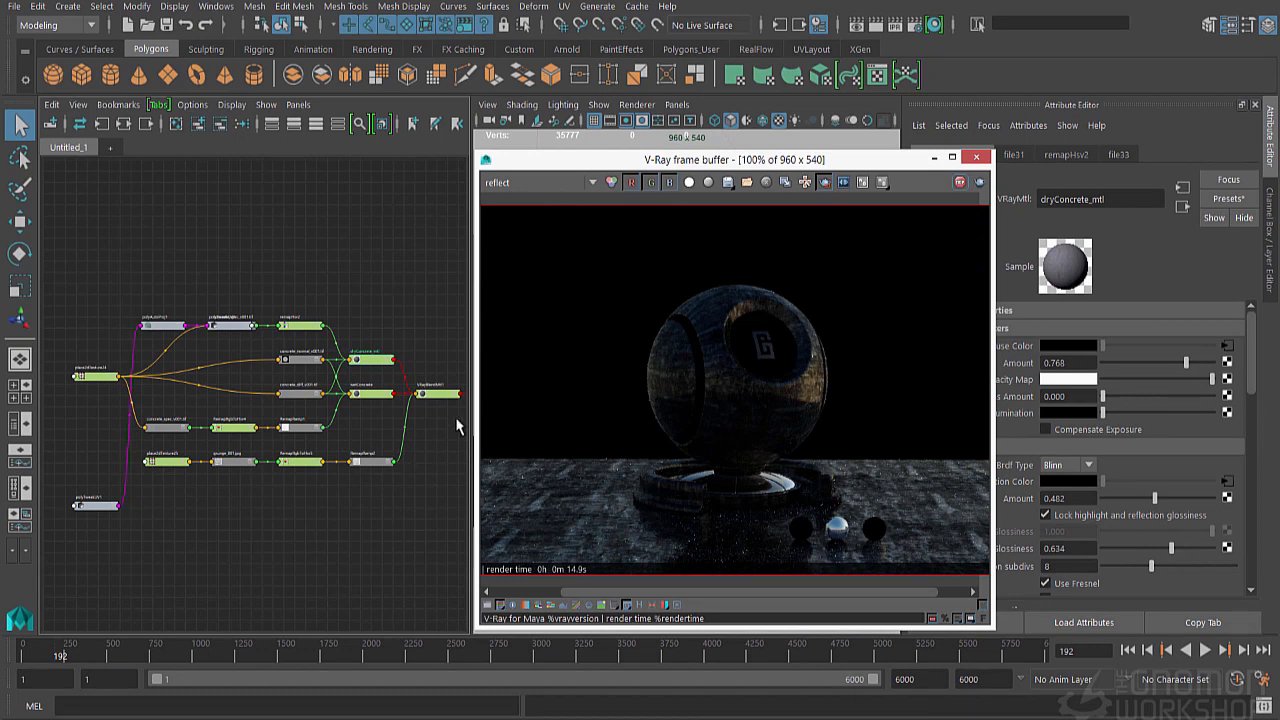
left_click(368, 392)
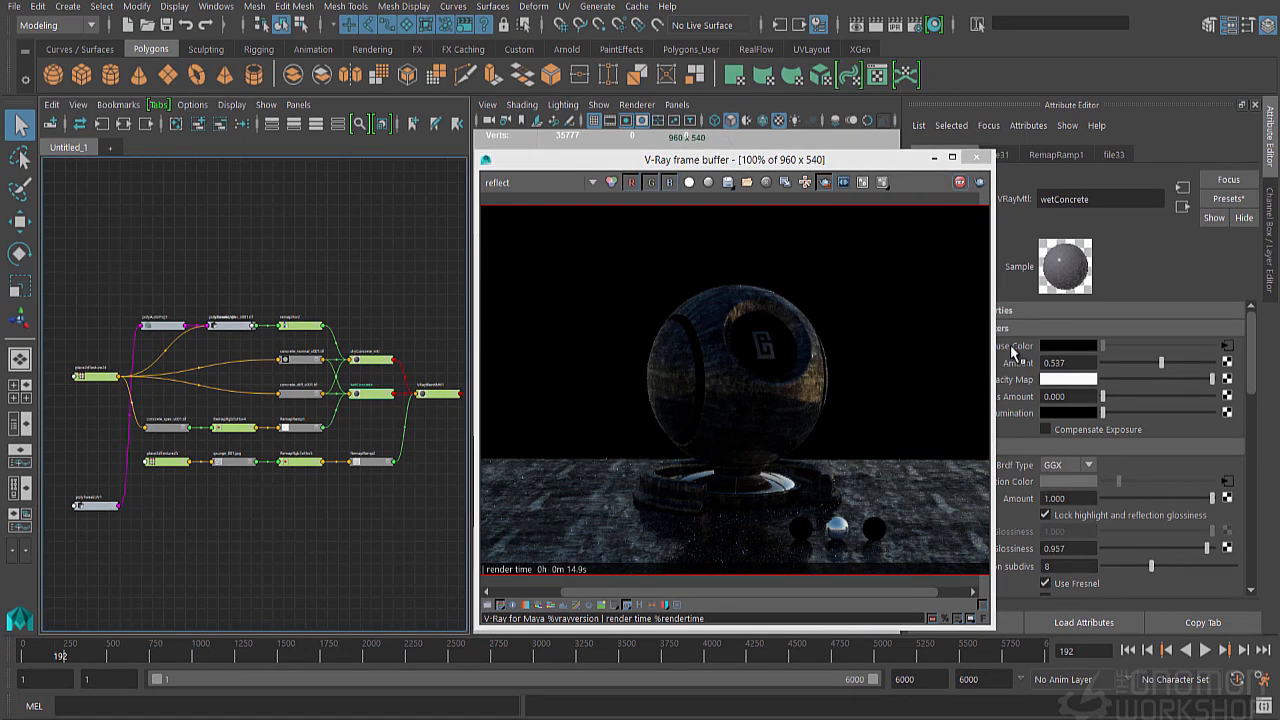
right_click(1012, 350)
left_click(1032, 396)
Show the lighting pass and set wetConcrete's diffuse color to green to reveal its coverage.
left_click(545, 184)
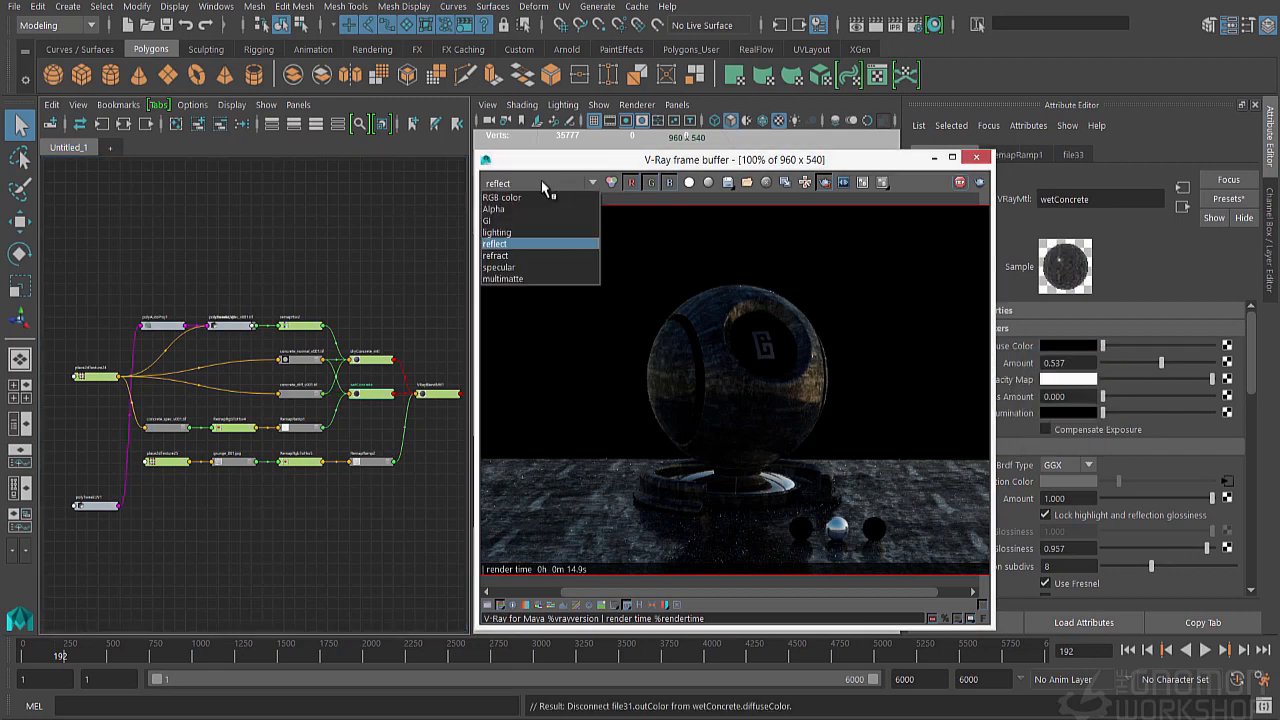
left_click(530, 231)
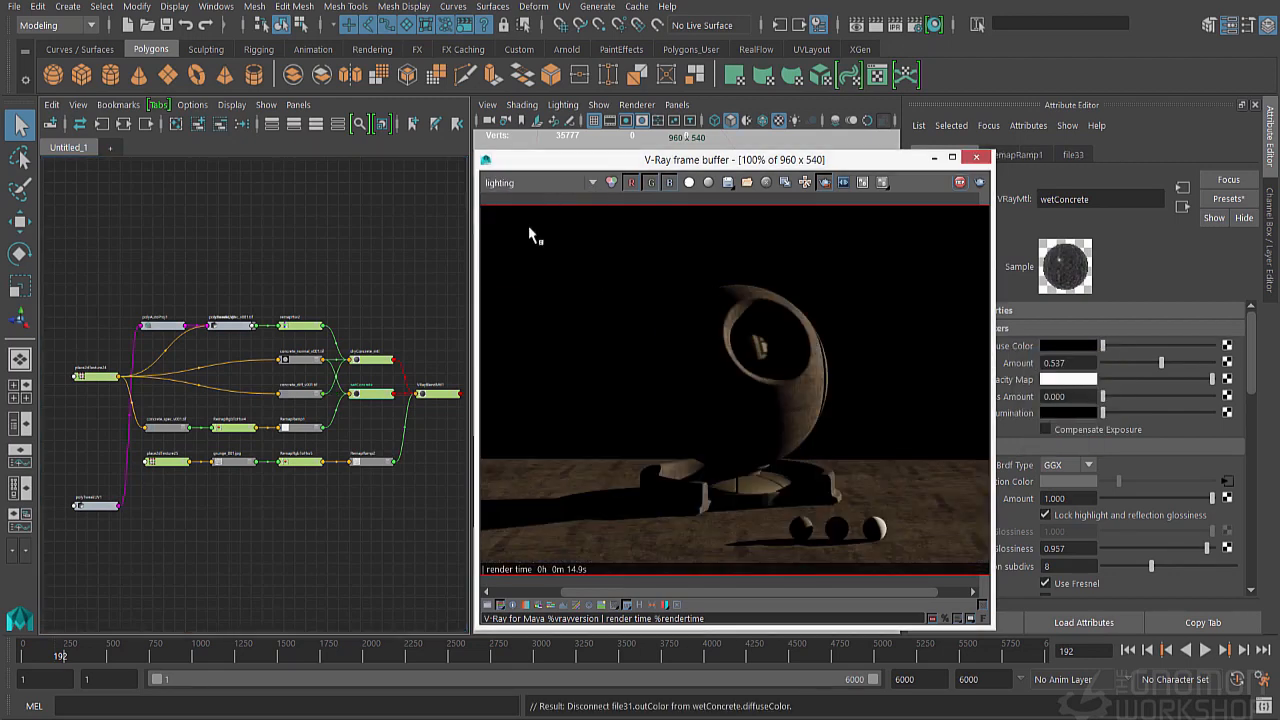
left_click(1083, 345)
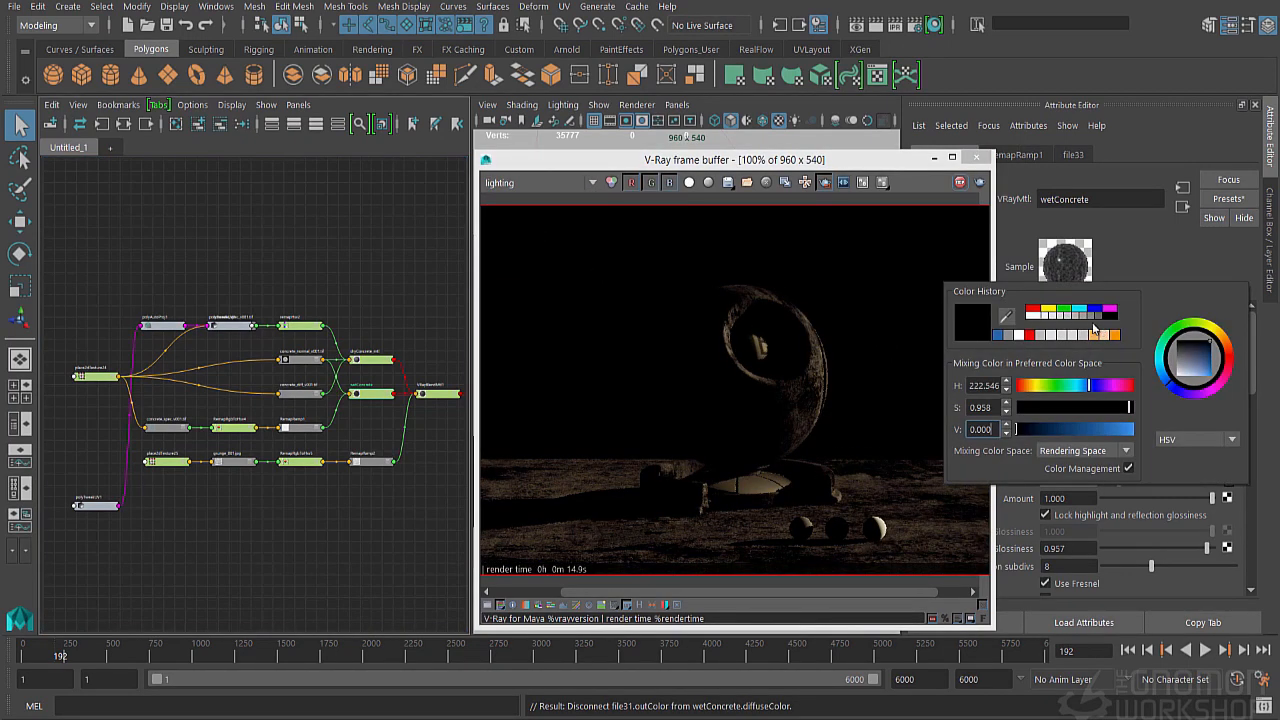
left_click(1066, 310)
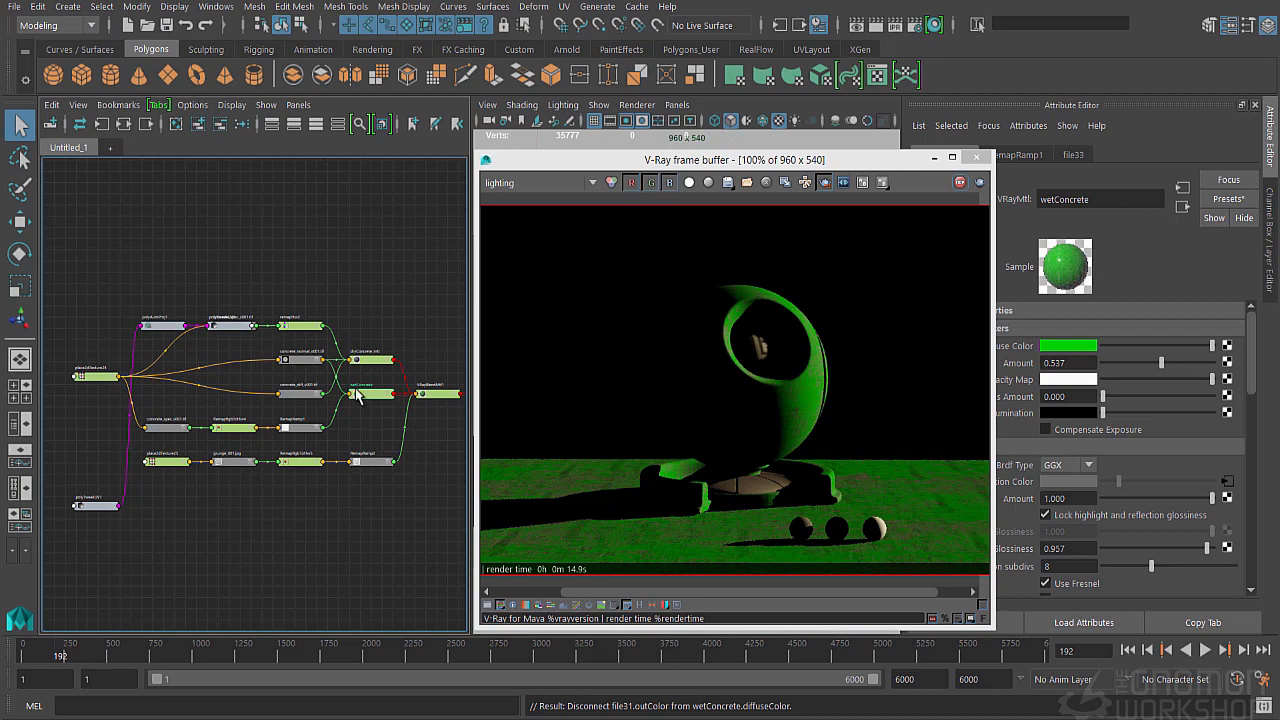
Adjust the mask contrast in RemapRamp2 by placing the white handle at about 0.332 and the black handle at about 0.811.
left_click(368, 462)
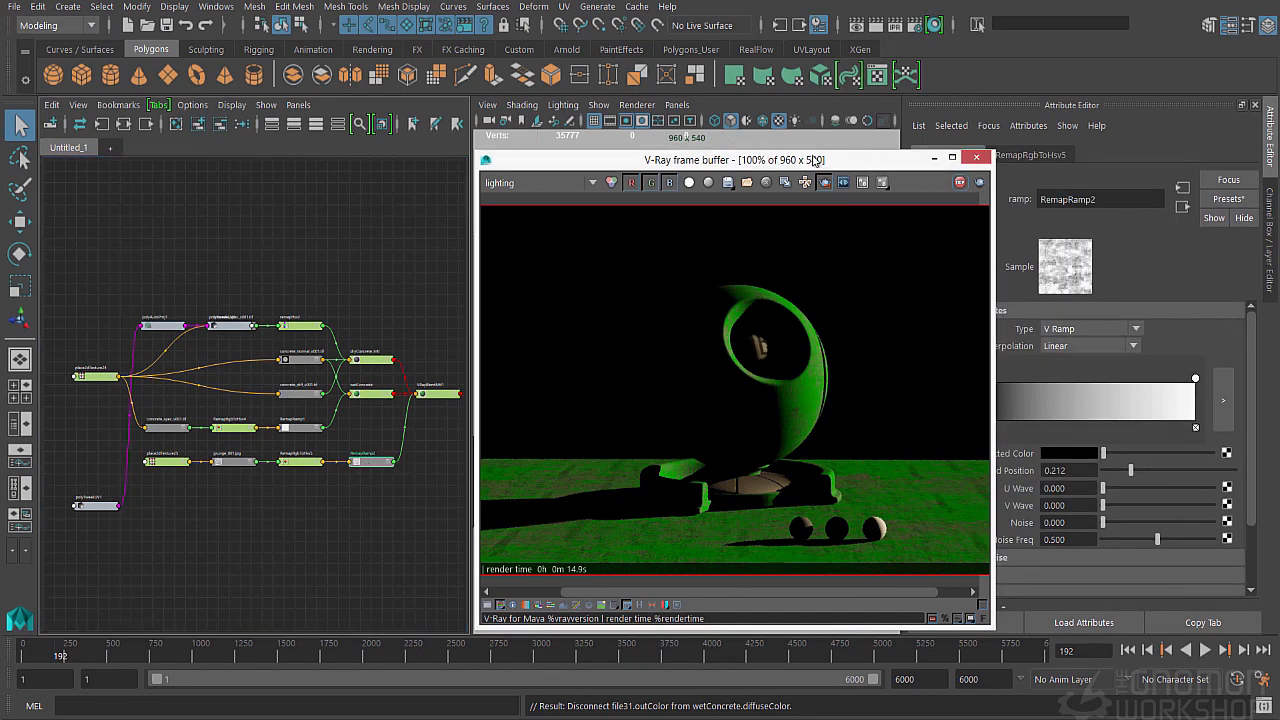
left_click_drag(877, 163, 798, 160)
mouse_move(1198, 380)
left_mouse_down()
mouse_move(983, 379)
mouse_move(1127, 381)
left_mouse_up()
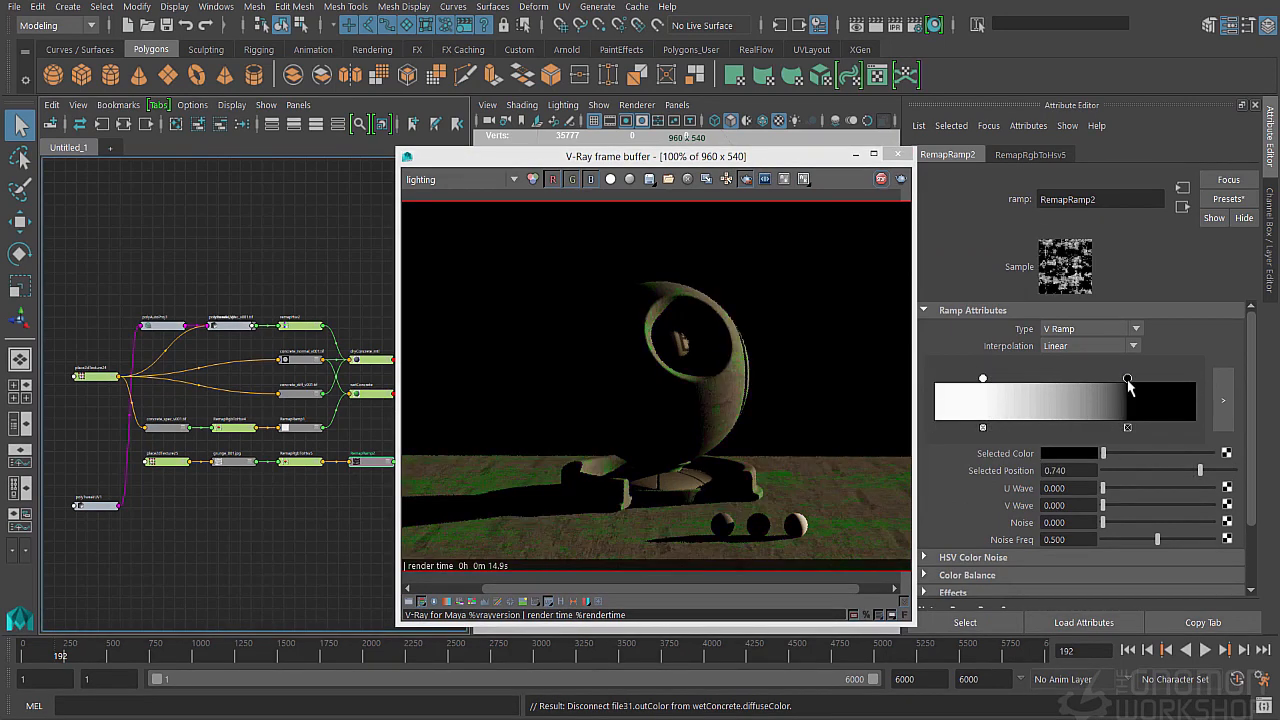
mouse_move(1128, 381)
left_mouse_down()
mouse_move(1099, 381)
mouse_move(1117, 378)
left_mouse_up()
left_click_drag(983, 378, 1005, 379)
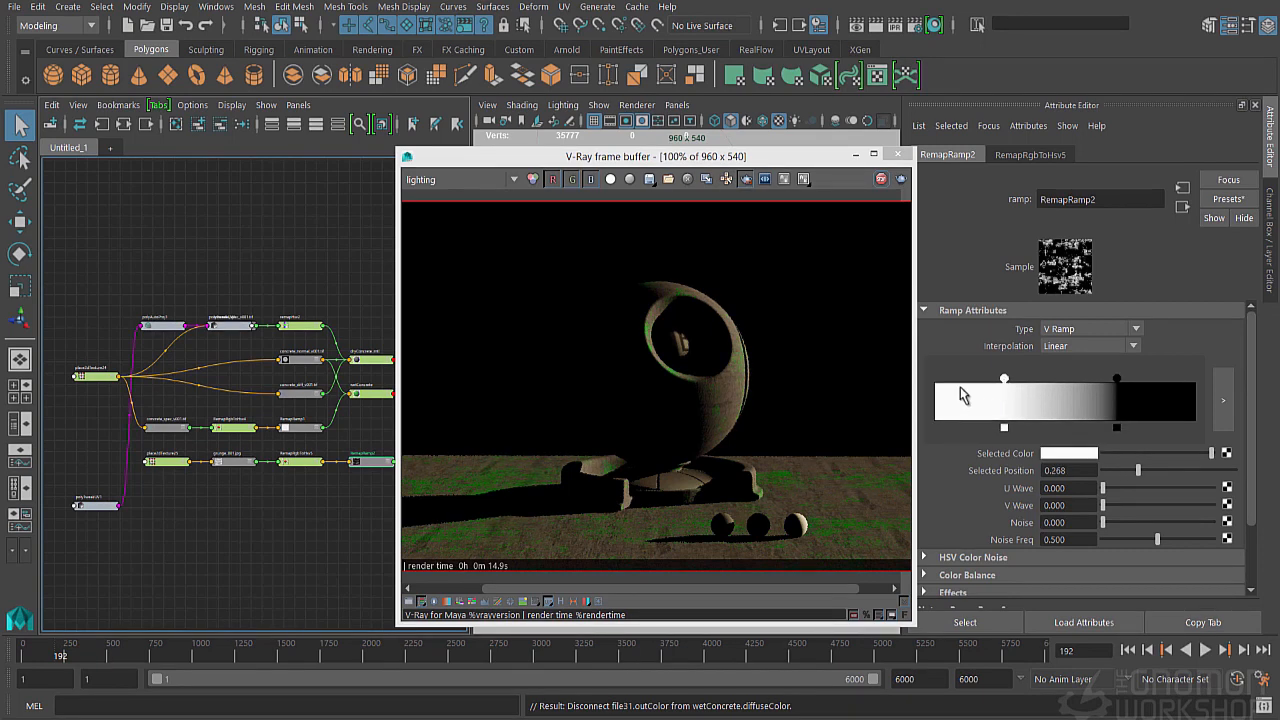
left_click_drag(1004, 379, 1019, 381)
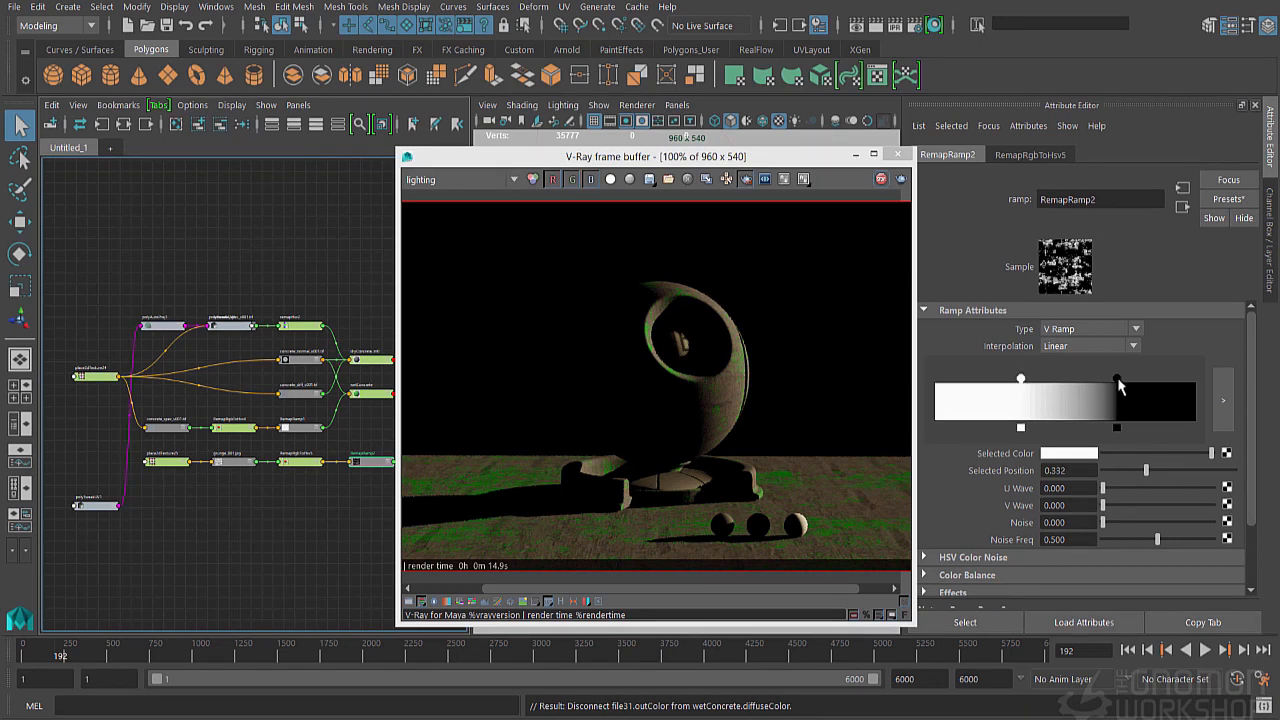
left_click_drag(1117, 379, 1138, 382)
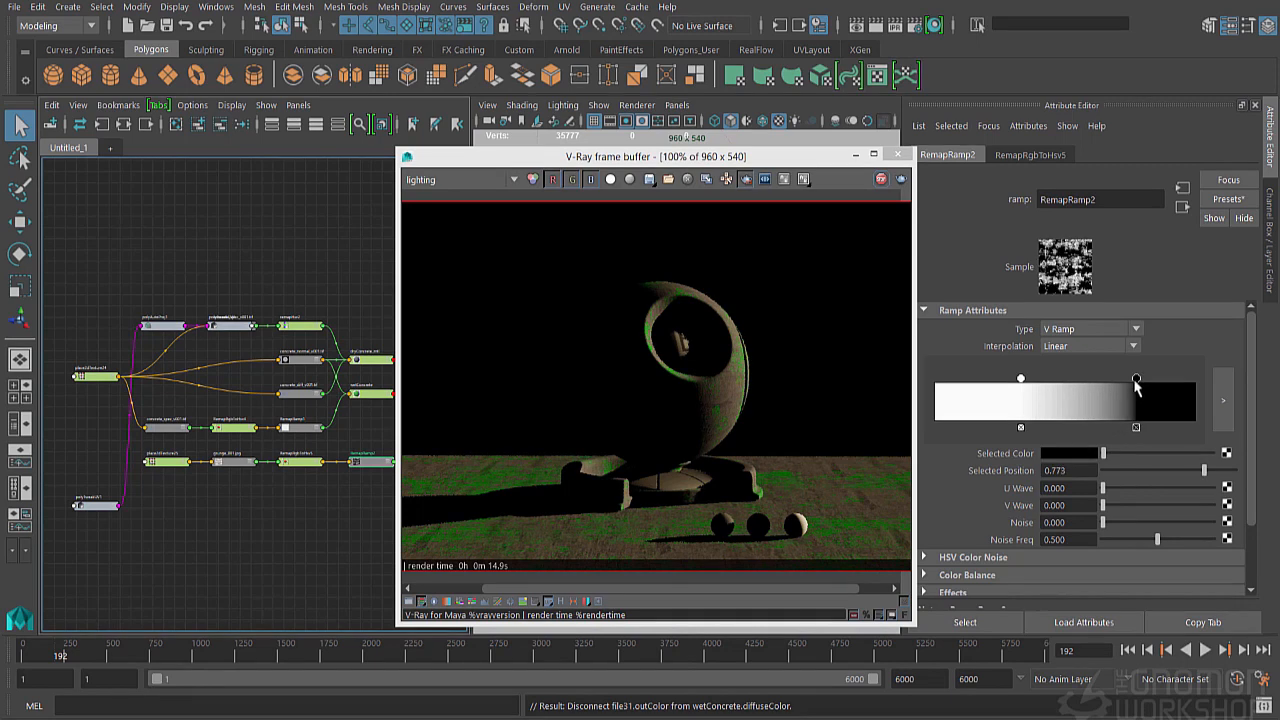
left_click_drag(1135, 379, 1147, 381)
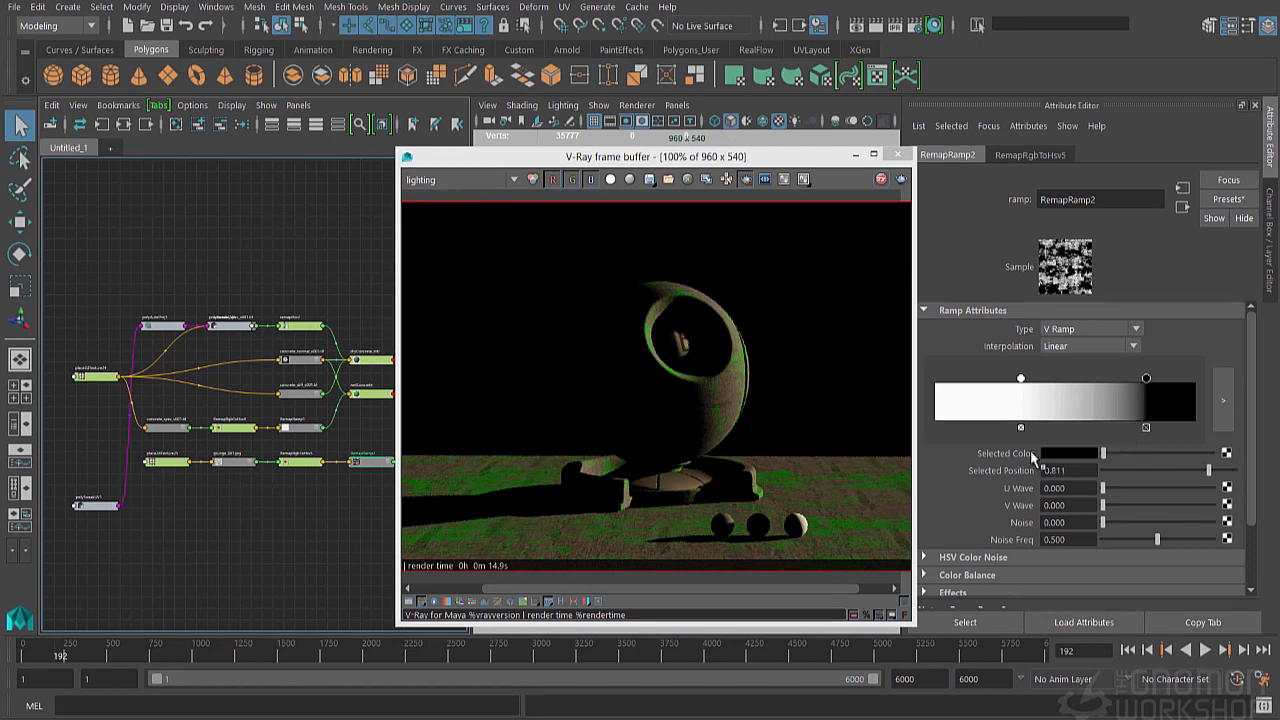
Switch the frame buffer back to the RGB color channel to check the mask in the full render.
left_click(455, 180)
left_click(455, 196)
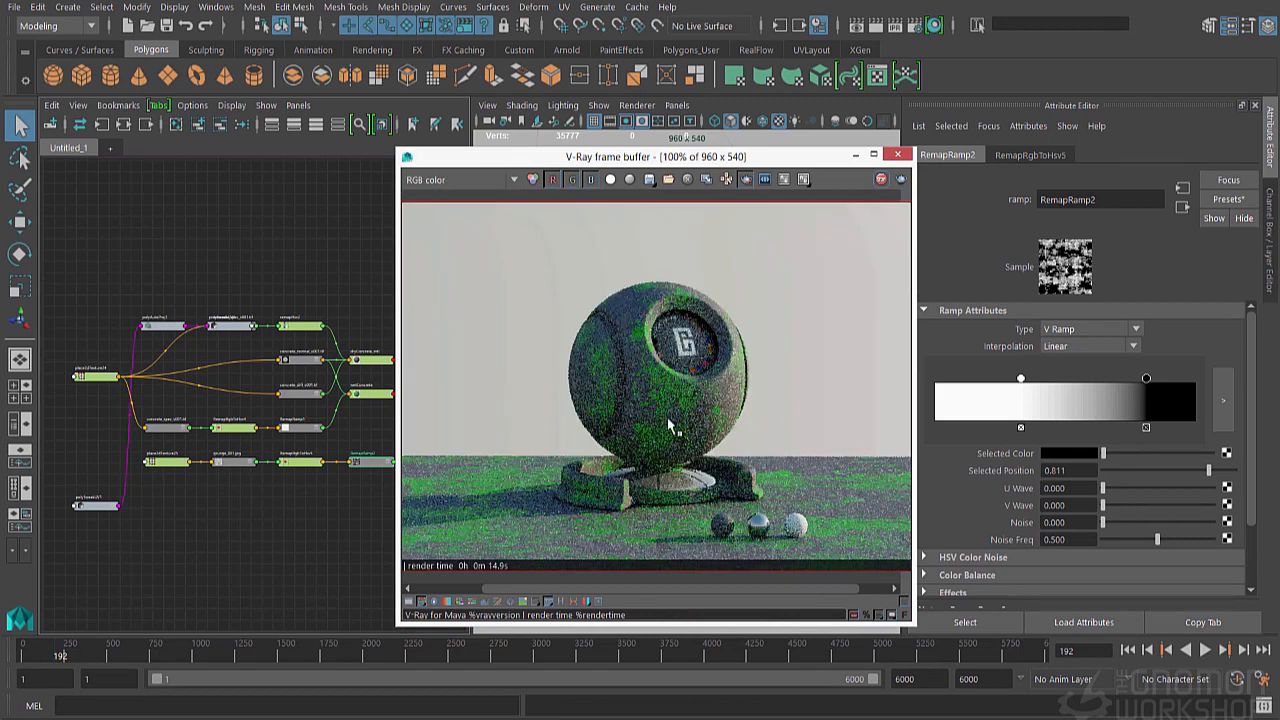
left_click(352, 412)
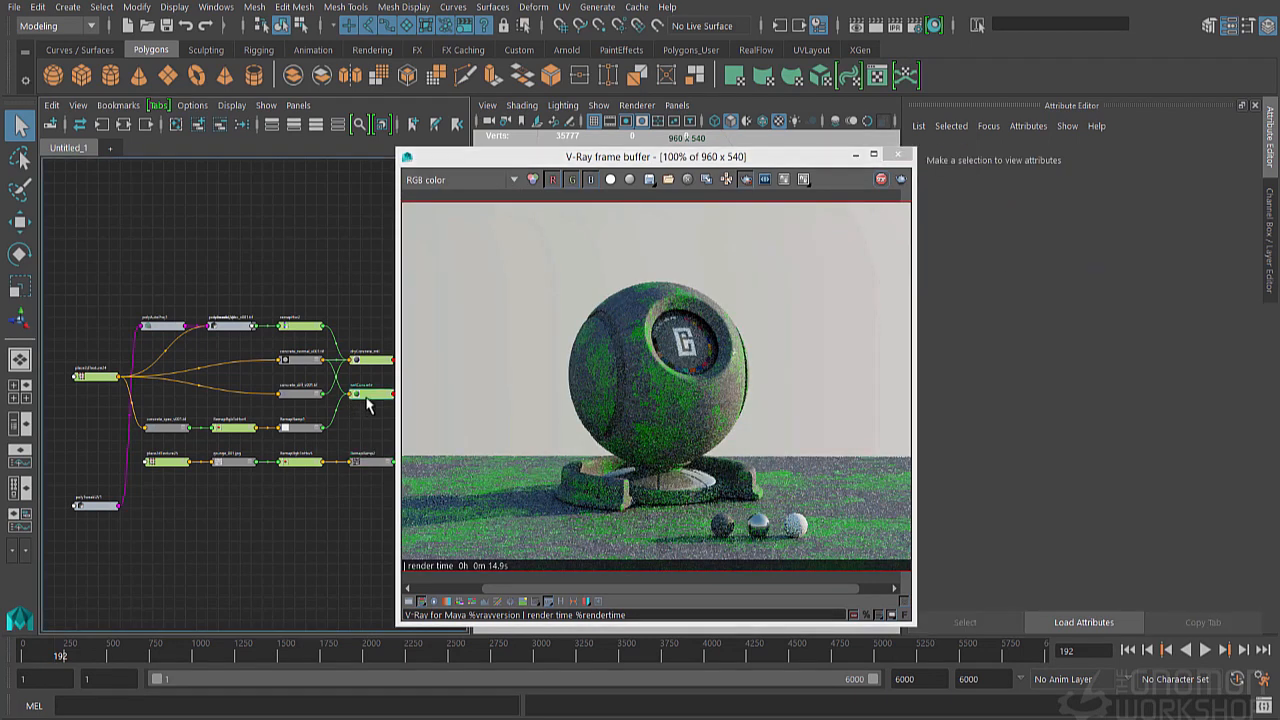
Reconnect the concrete diffuse texture file31 to wetConcrete's diffuse color and check the reflect pass before returning to the RGB color channel.
left_click(366, 396)
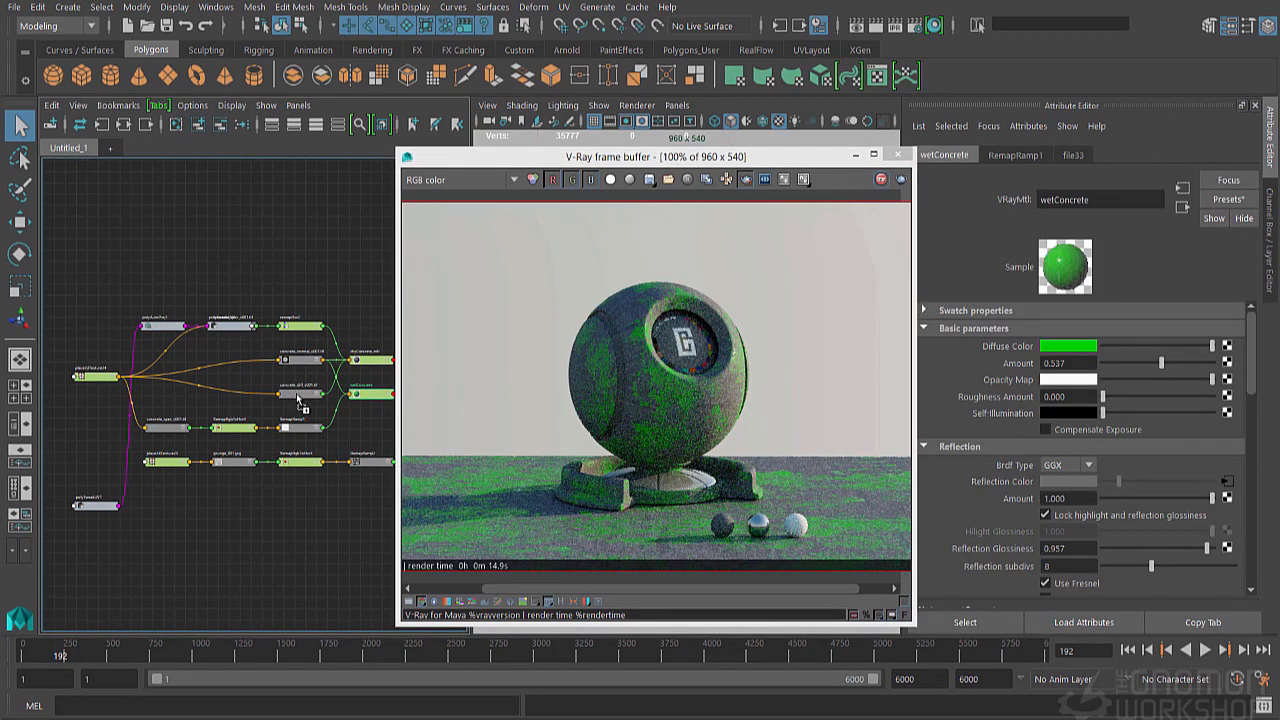
middle_click_drag(296, 393, 362, 396)
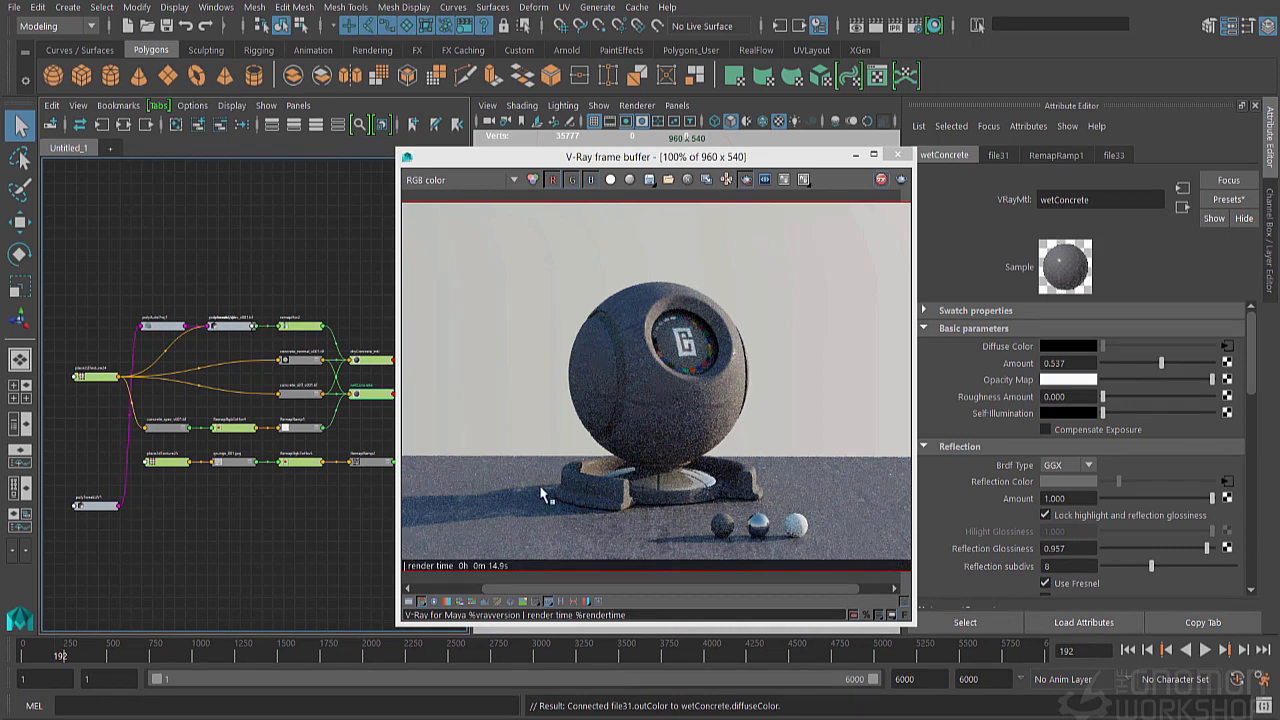
left_click(469, 180)
left_click(455, 246)
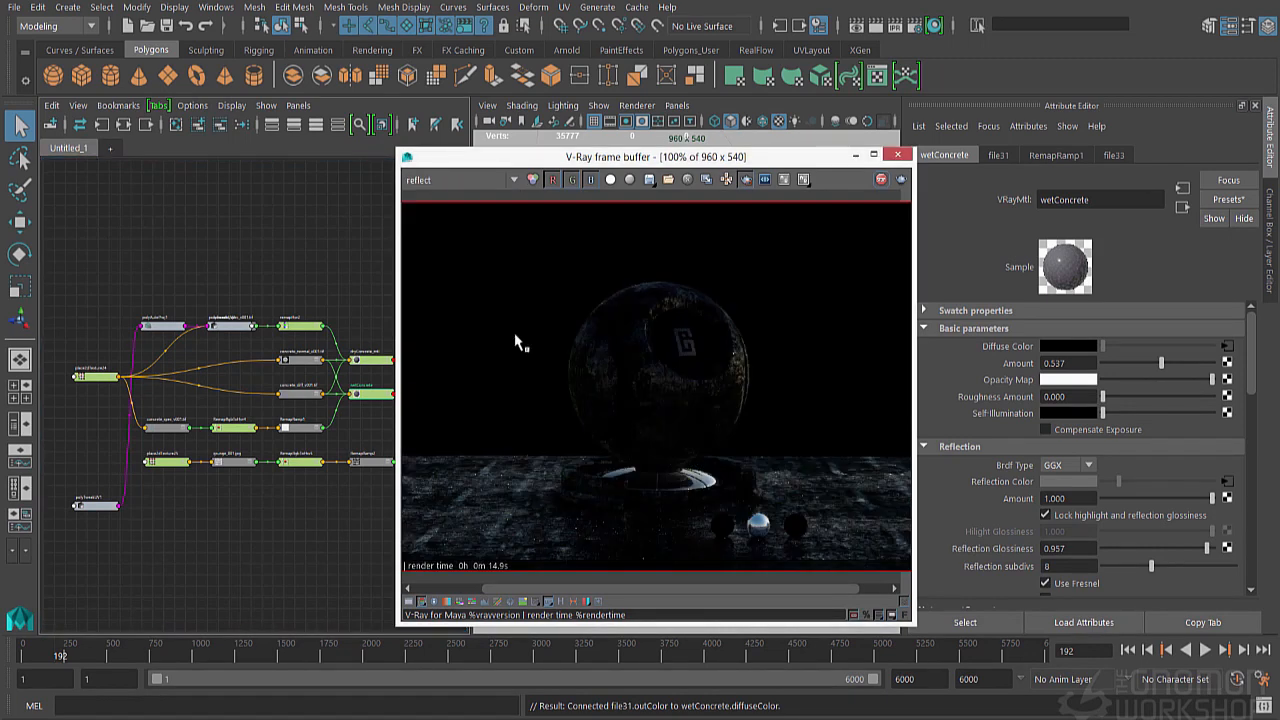
left_click(450, 181)
left_click(446, 196)
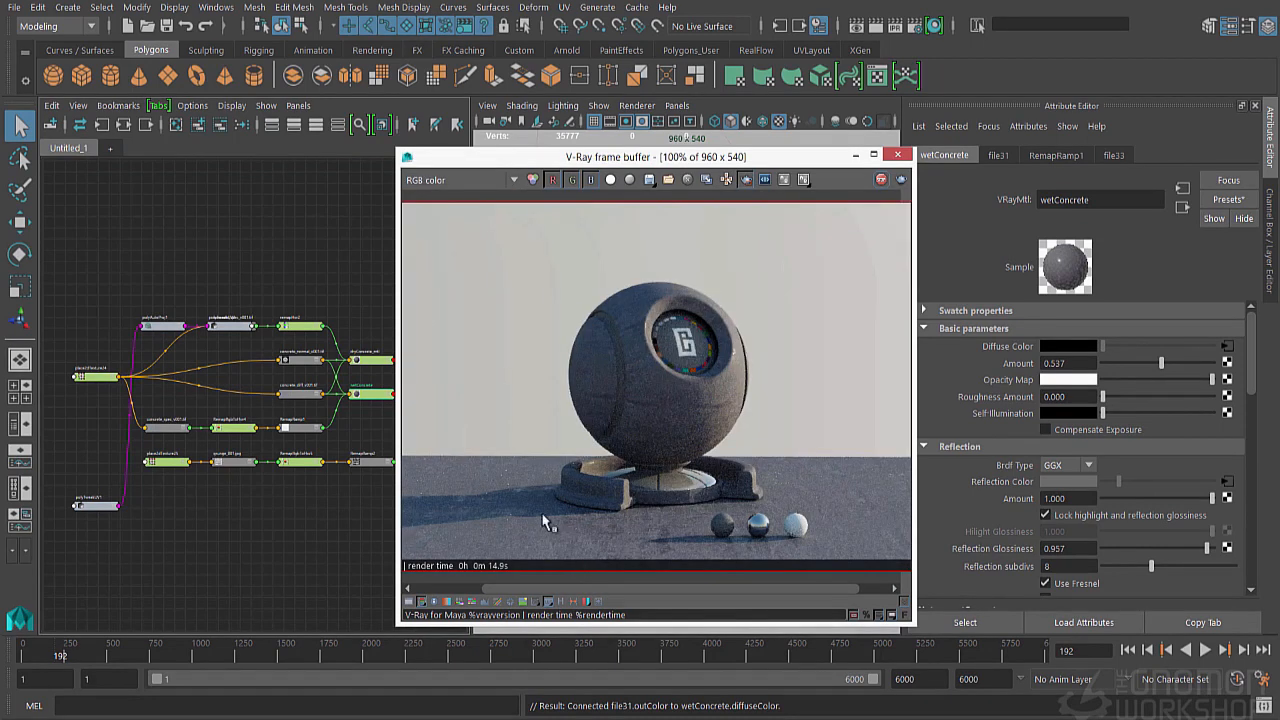
Darken the wetConcrete material by setting its diffuse amount to 0.384, after trying 0.213 in the render.
scroll(632, 550, "up", 2)
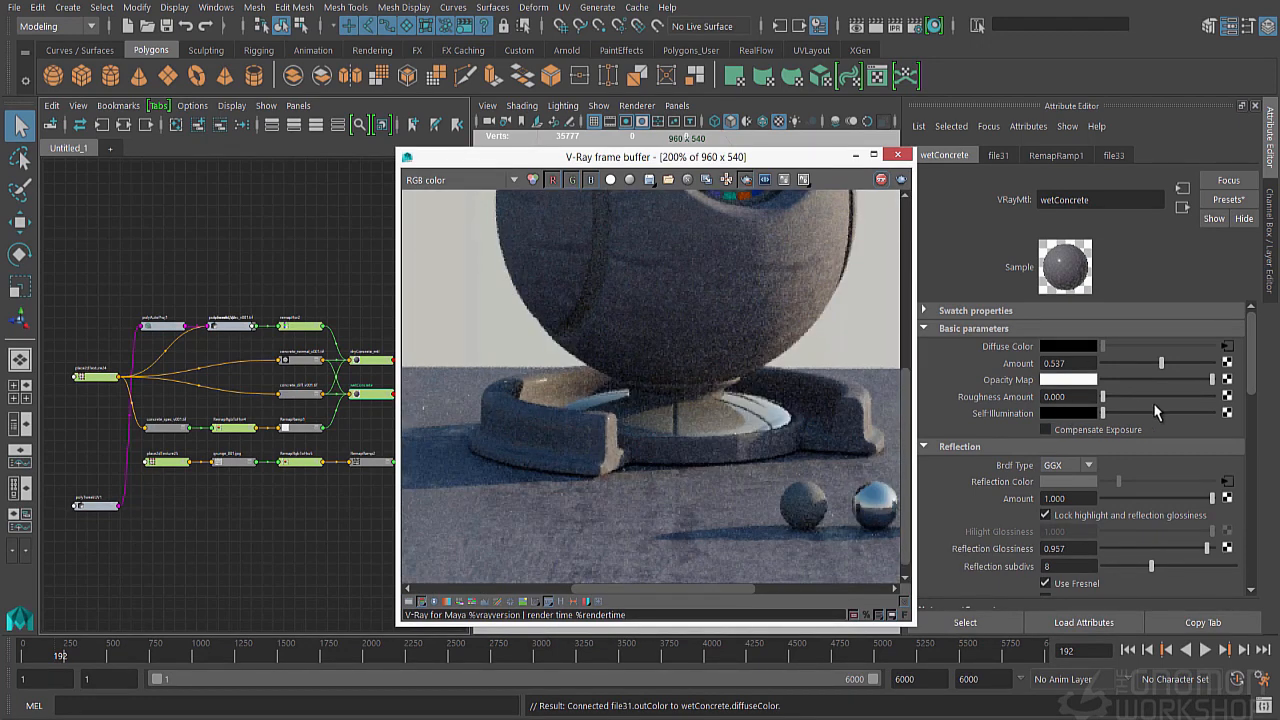
left_click_drag(1161, 363, 1128, 372)
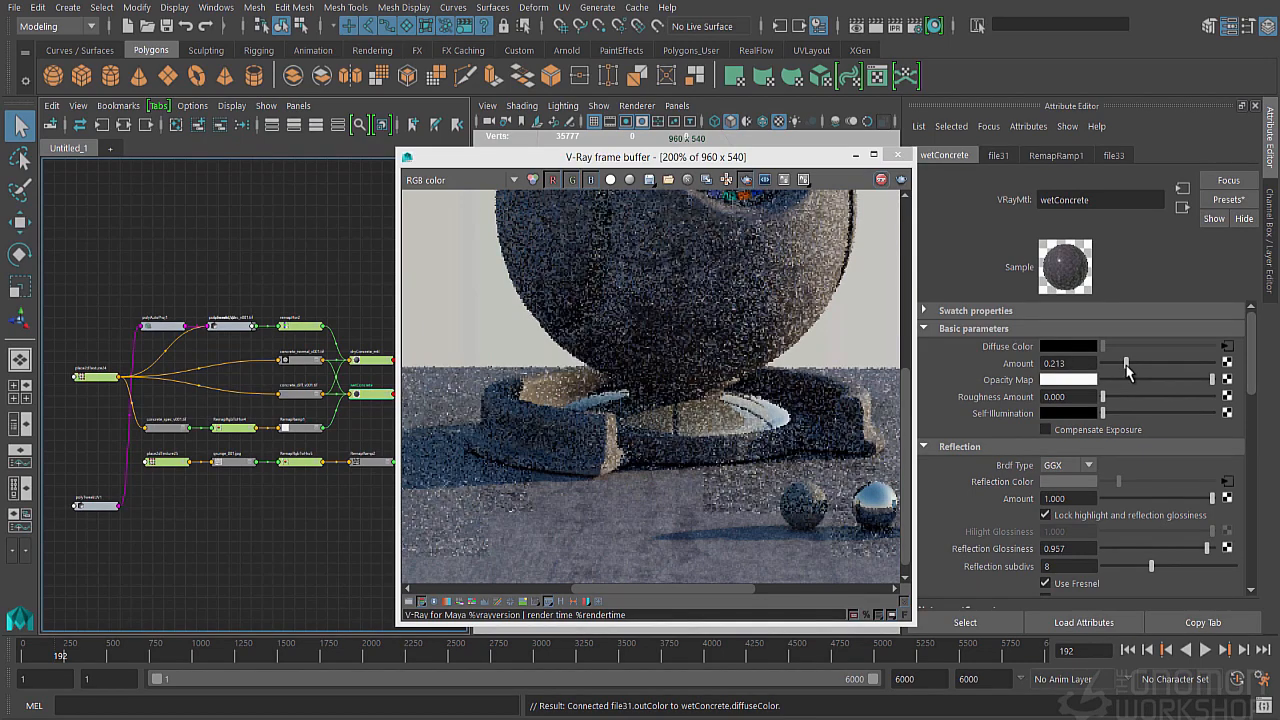
scroll(735, 530, "down", 1)
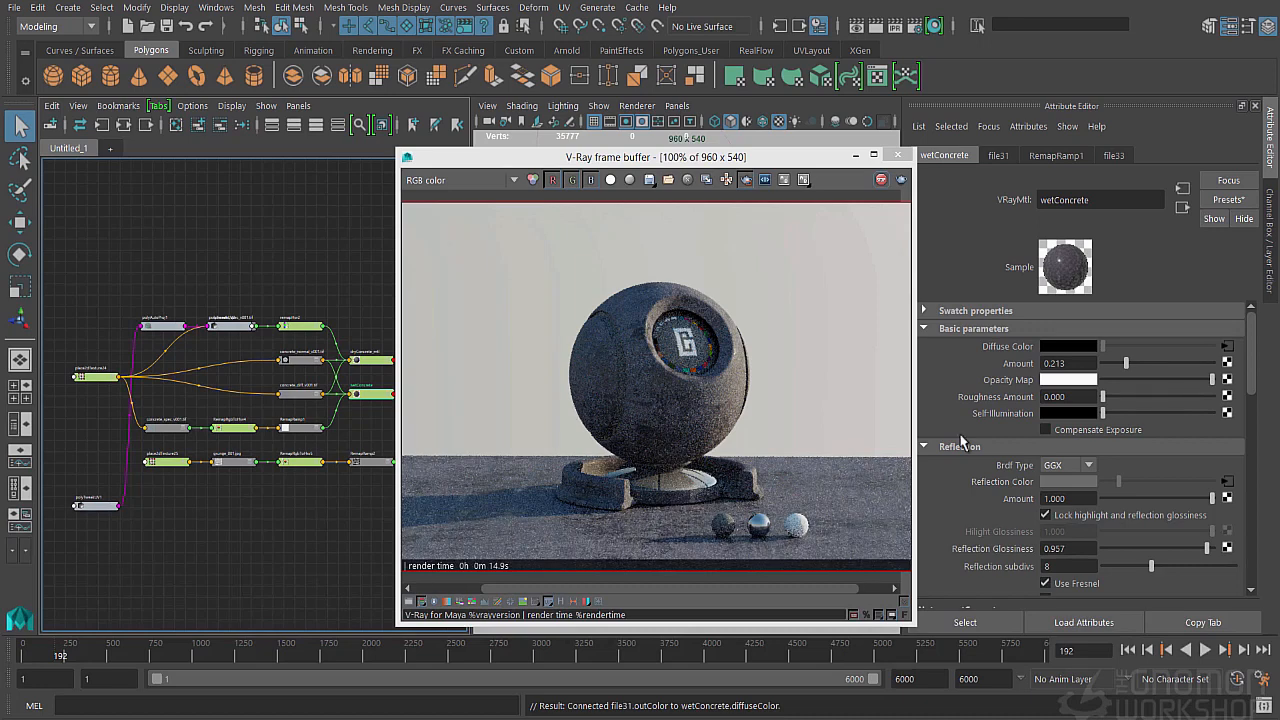
left_click_drag(1143, 362, 1145, 363)
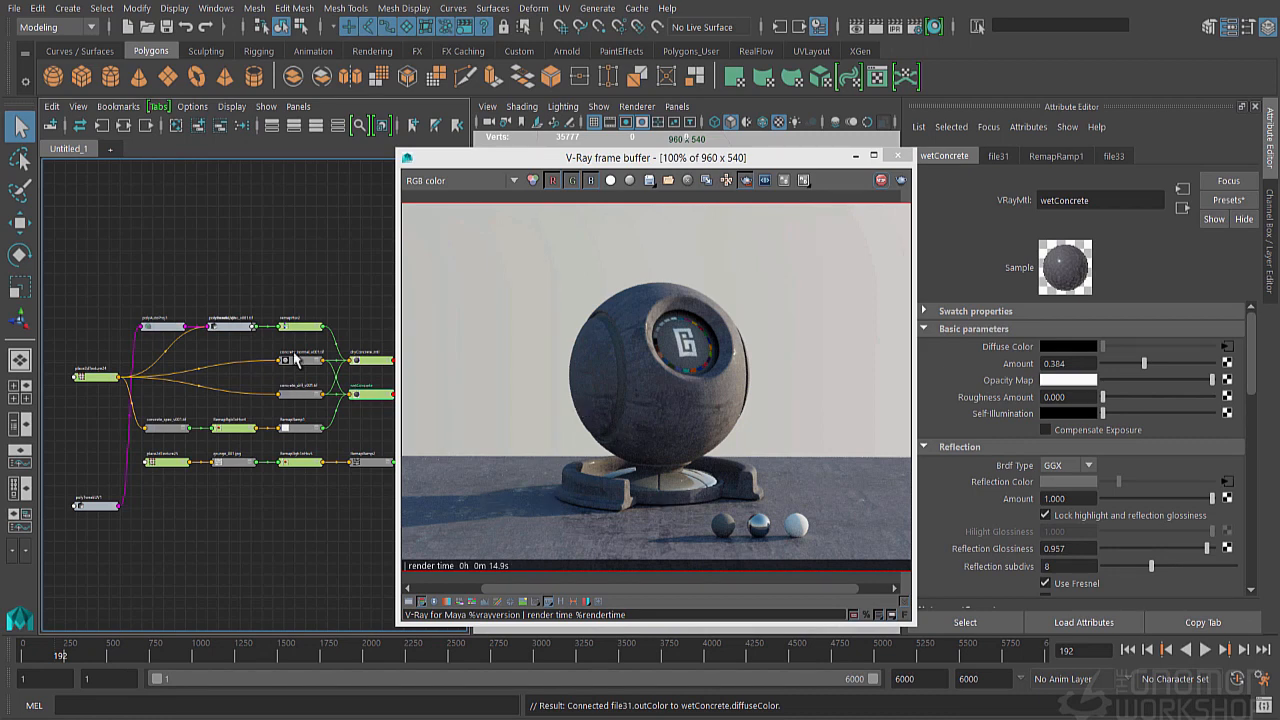
left_click_drag(369, 293, 67, 527)
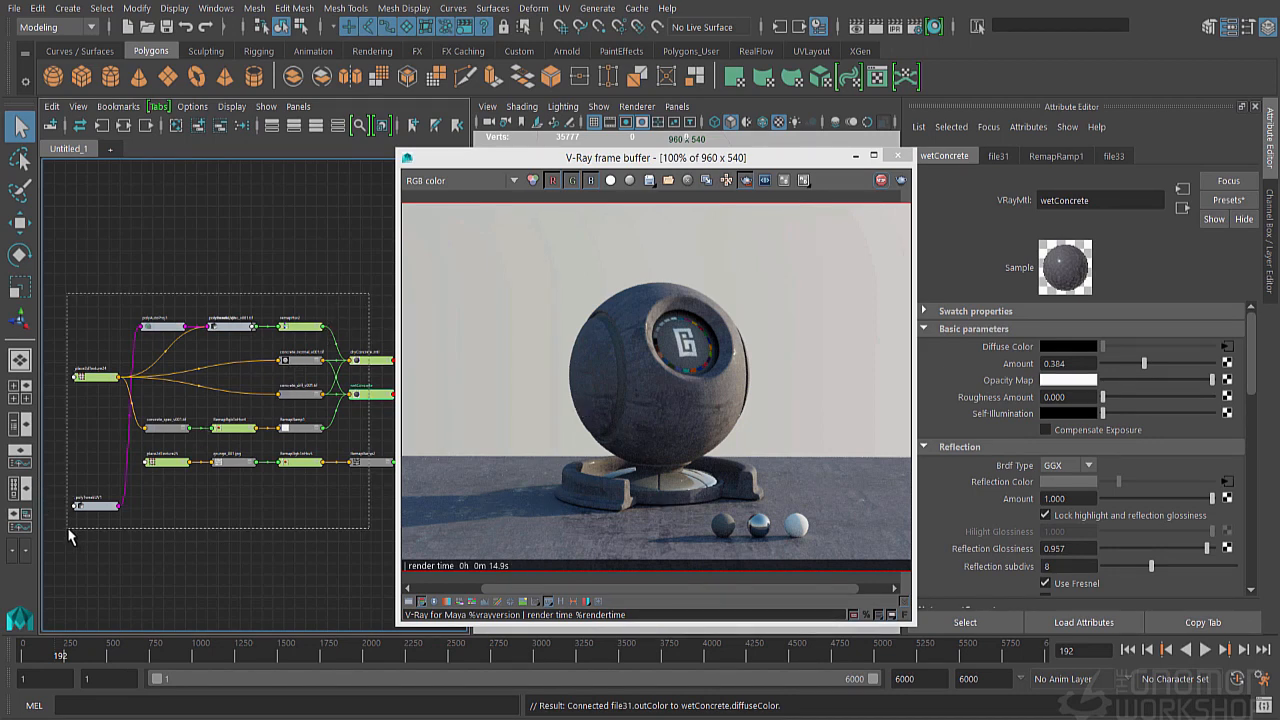
left_click(232, 520)
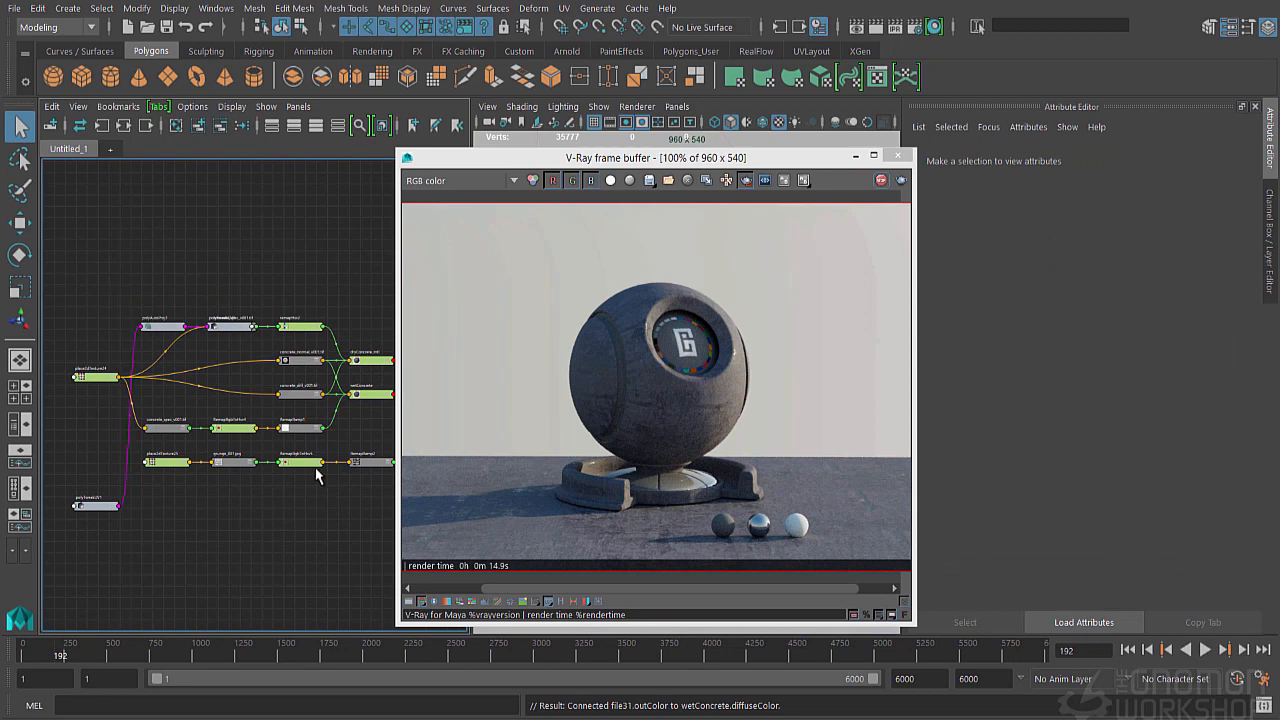